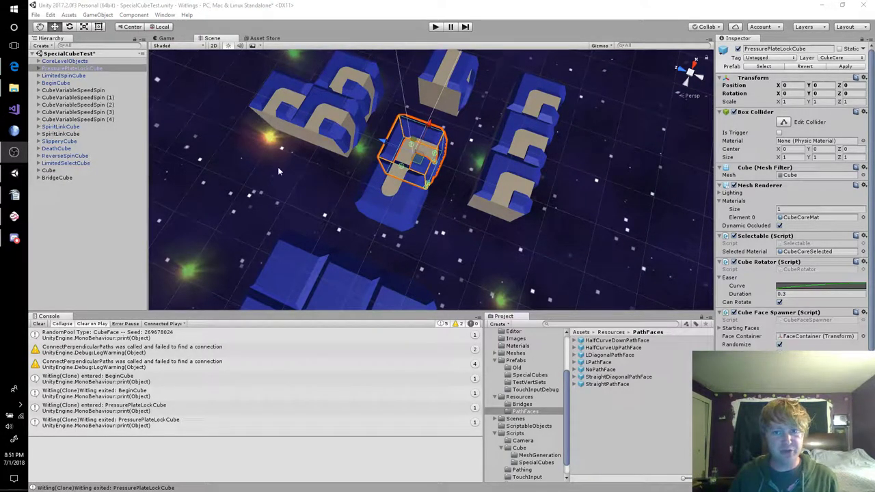
# Play-test the level, confirm PressurePlateLockCube refuses to rotate when clicked, then stop playing.
pyautogui.moveTo(426, 259)
pyautogui.keyDown('alt'); pyautogui.mouseDown()
pyautogui.moveTo(455, 176)
pyautogui.moveTo(482, 195)
pyautogui.mouseUp(); pyautogui.keyUp('alt')
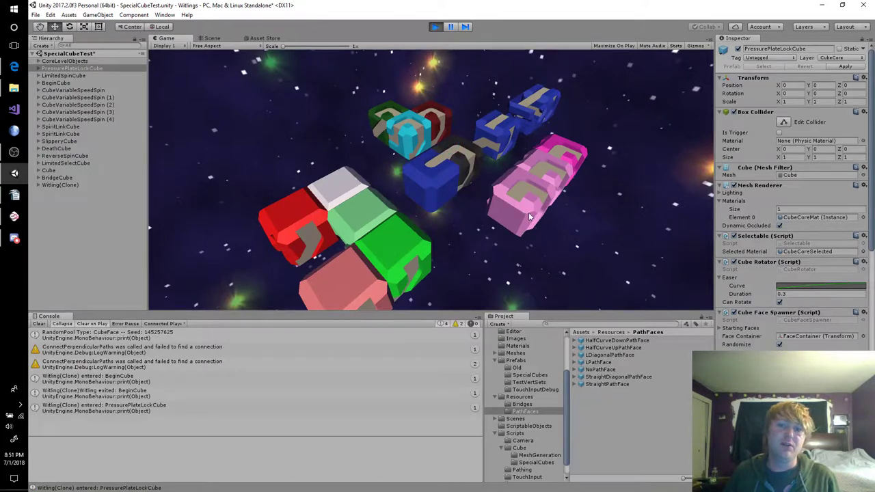
pyautogui.scroll(2, 480, 173)
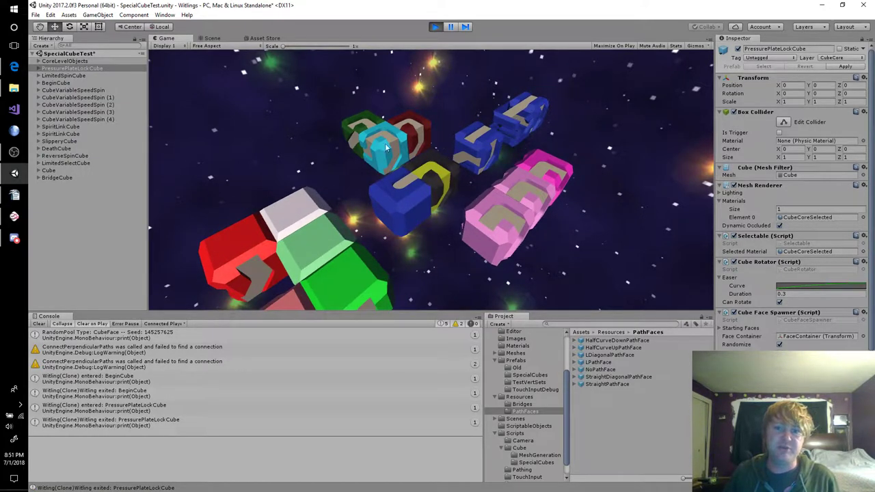
pyautogui.click(387, 147)
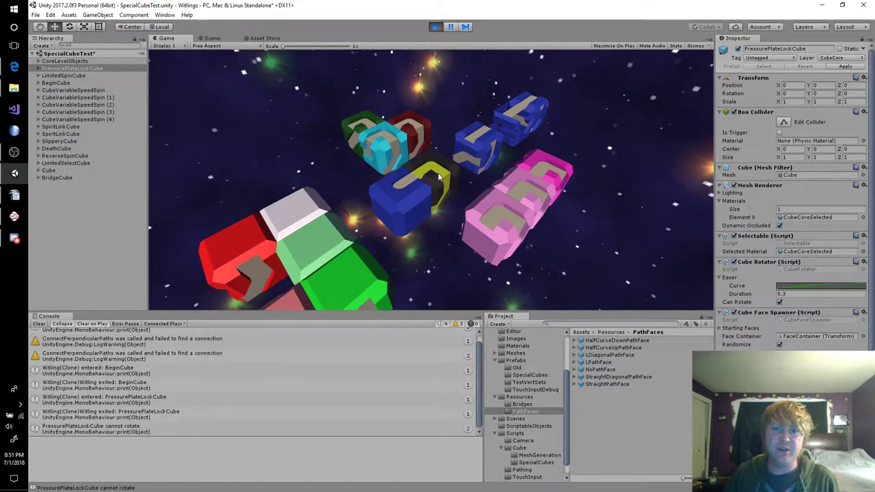
pyautogui.click(430, 164)
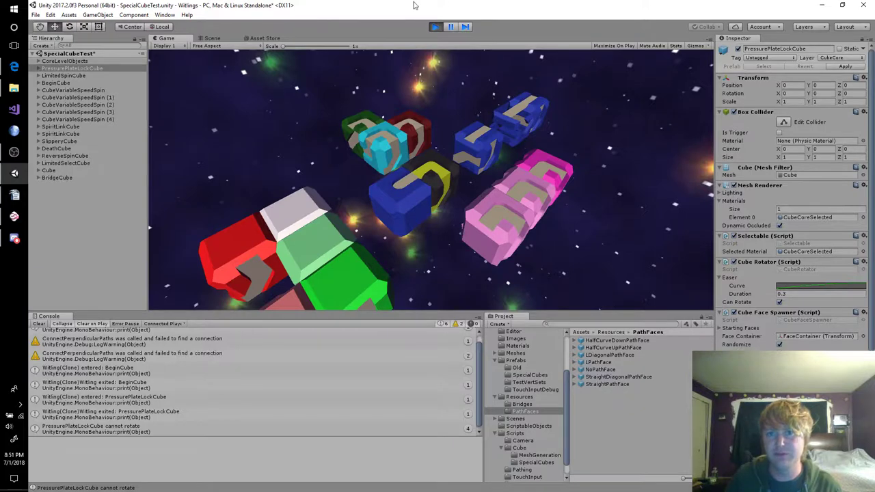
pyautogui.click(435, 27)
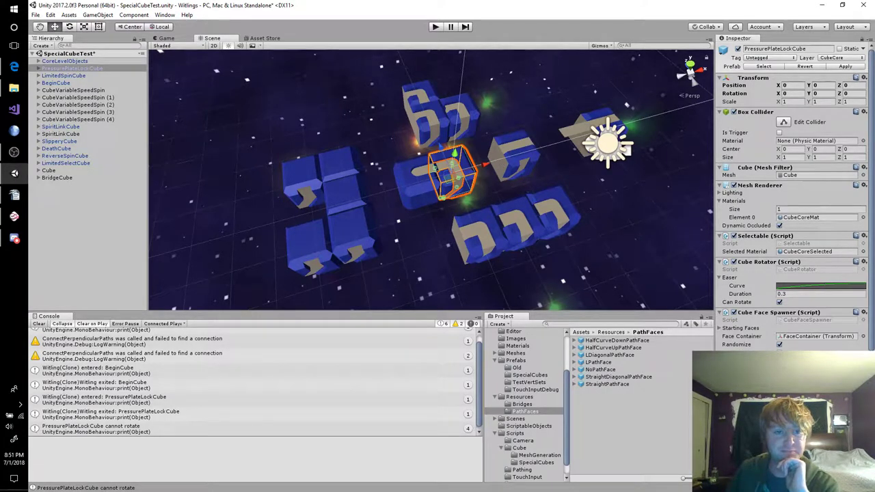
# Jump from the ConnectPerpendicularPaths Console warning to PathNode.cs line 333.
pyautogui.click(78, 345)
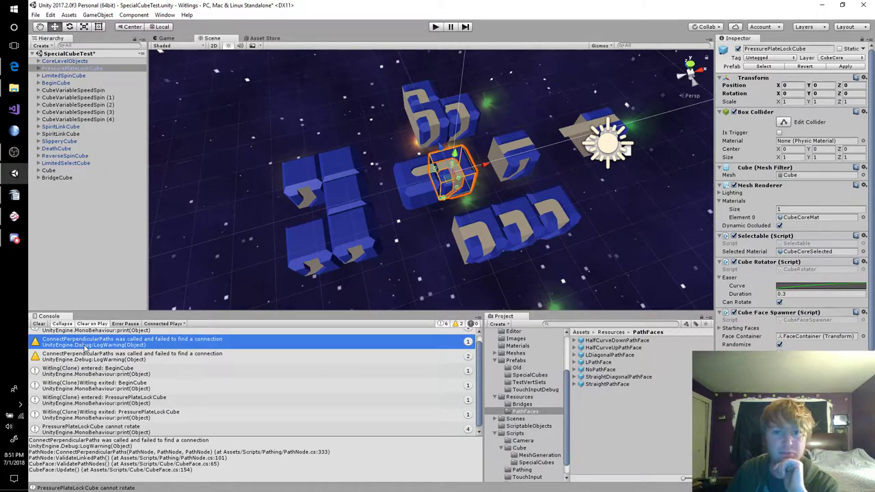
pyautogui.click(87, 359)
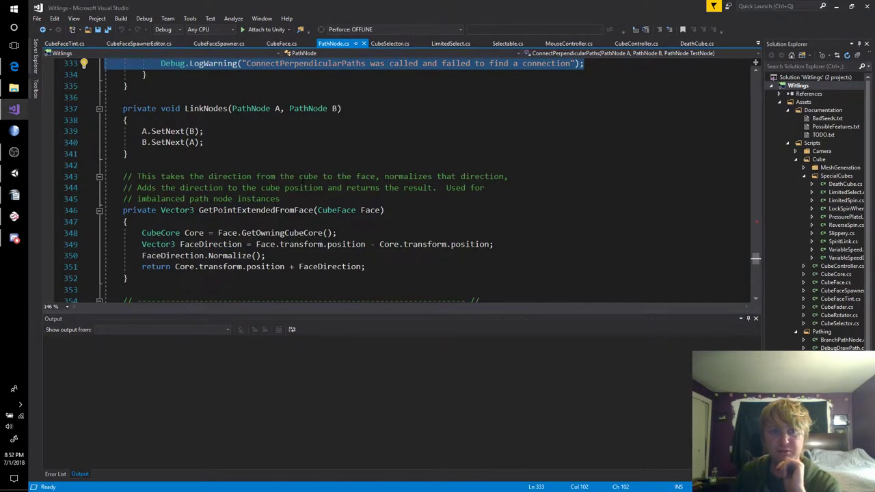
# Read the ConnectPerpendicularPaths code above line 333 in PathNode.cs, then return to Unity.
pyautogui.scroll(3, 287, 205)
pyautogui.scroll(2, 309, 202)
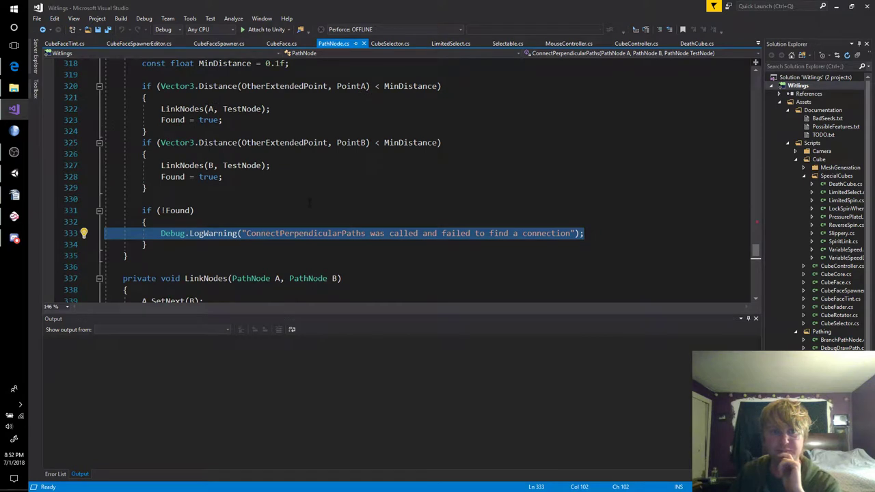
pyautogui.scroll(2, 310, 203)
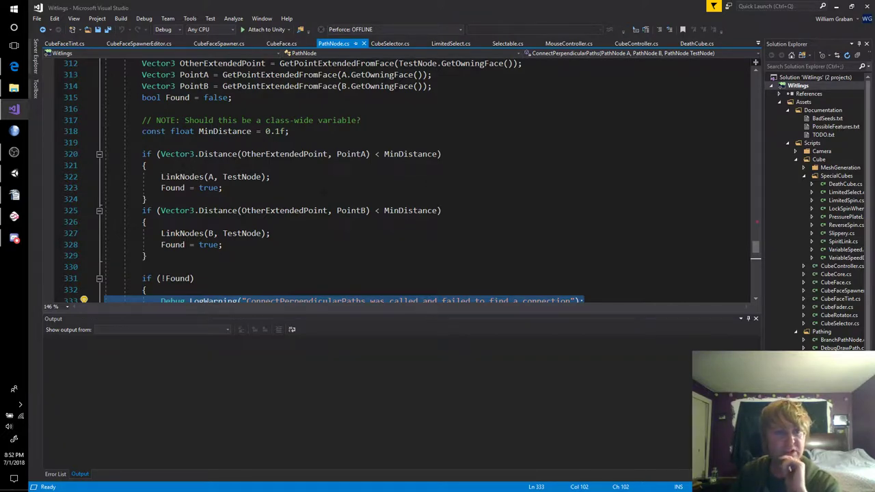
pyautogui.click(13, 173)
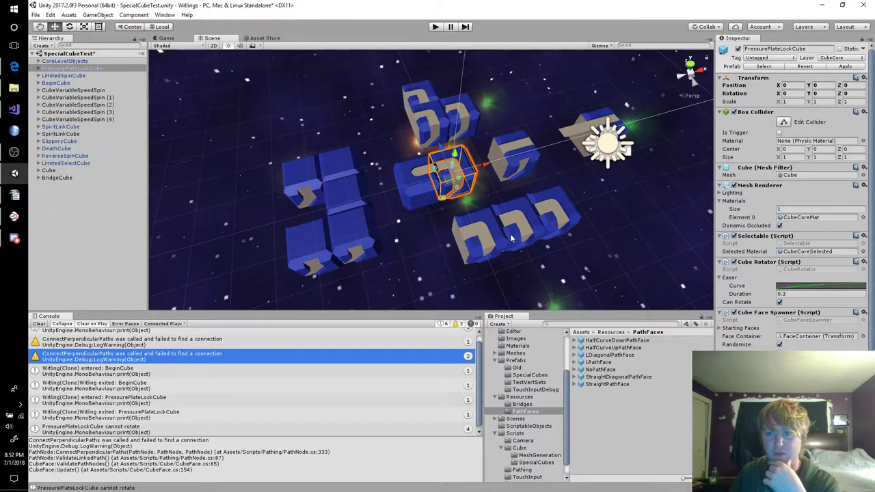
# Open the CubeRotator script in Visual Studio and find the Easer field.
pyautogui.doubleClick(796, 269)
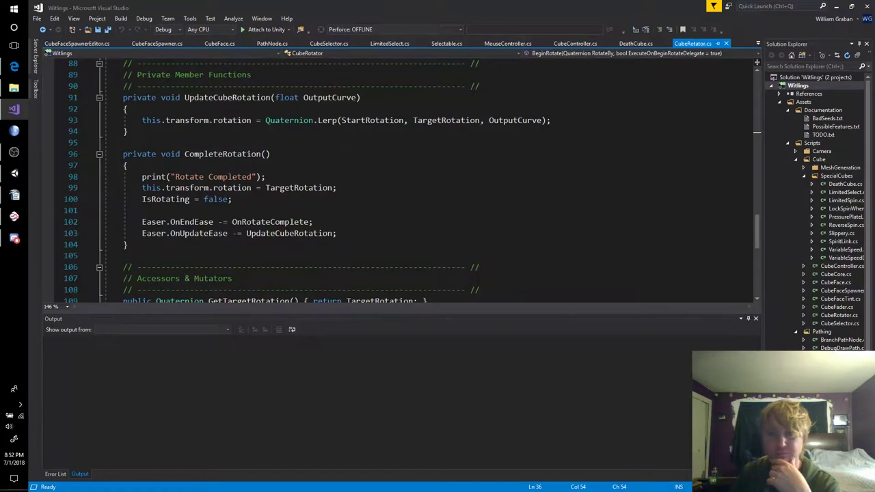
pyautogui.scroll(5, 395, 210)
pyautogui.scroll(7, 396, 215)
pyautogui.scroll(6, 397, 219)
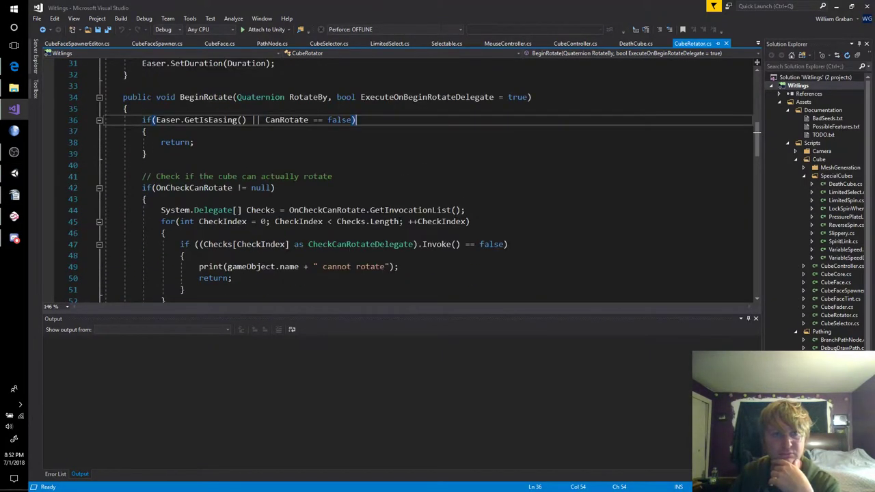
pyautogui.scroll(10, 400, 226)
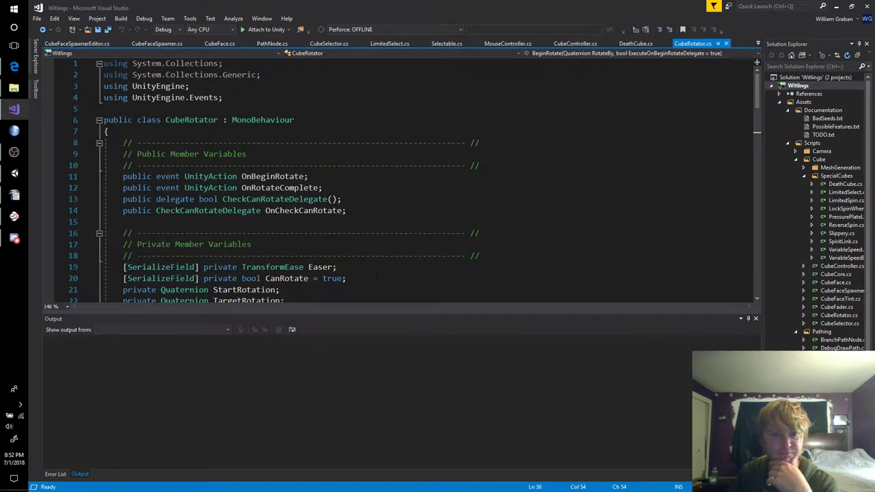
# Add '[SerializeField] private TransformEase FailEase;' below Easer and save the file.
pyautogui.click(376, 267)
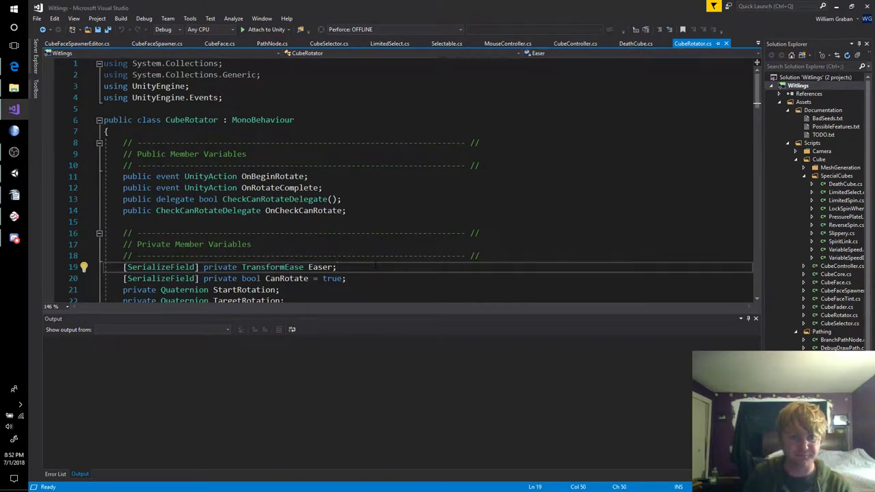
pyautogui.press('Return')
pyautogui.write('[Seria')
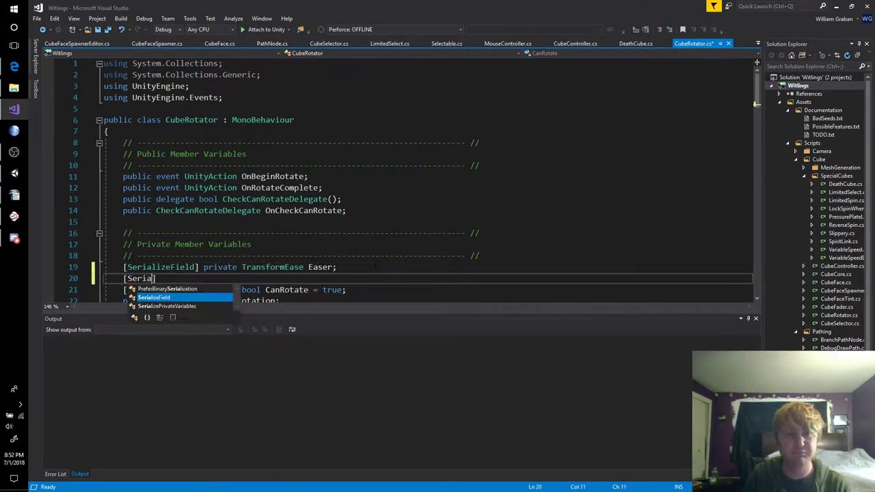
pyautogui.press('Tab')
pyautogui.write('pri')
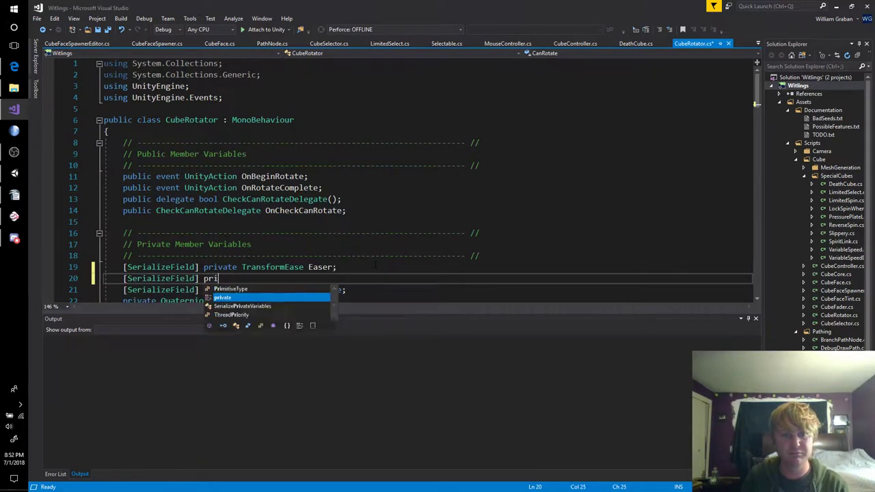
pyautogui.write('vate ')
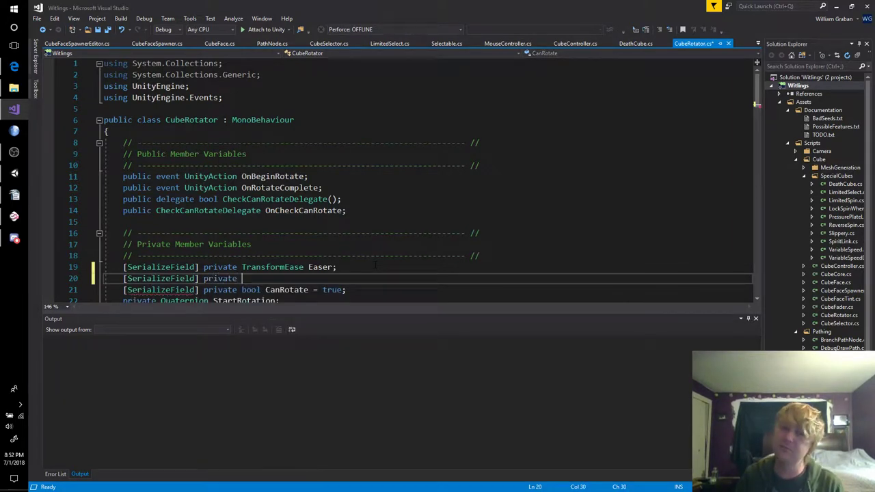
pyautogui.write('Trans')
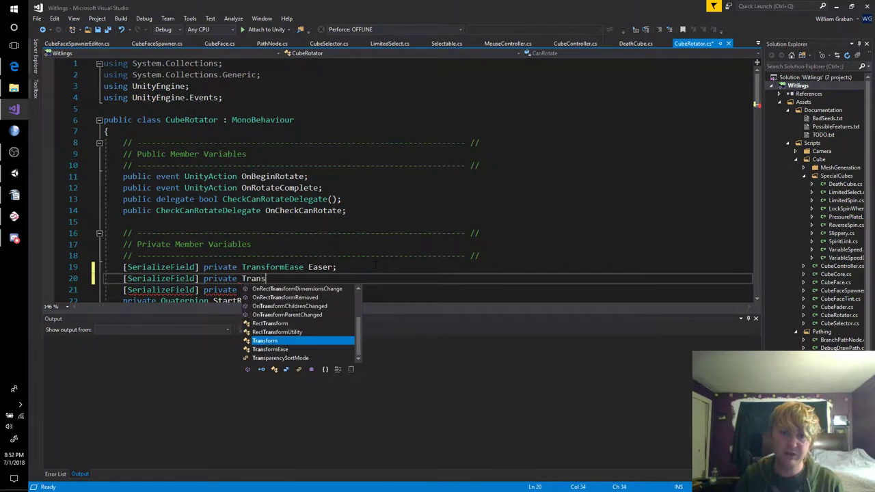
pyautogui.write('form')
pyautogui.press('BackSpace')
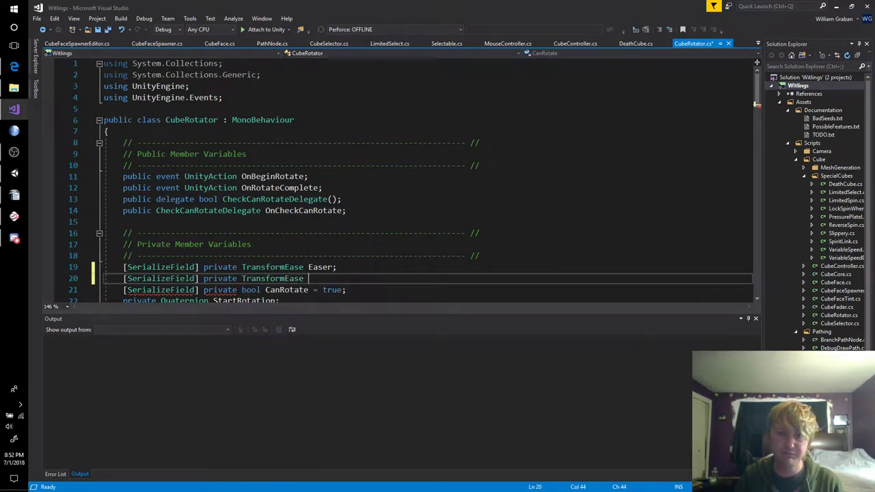
pyautogui.write('FailEase')
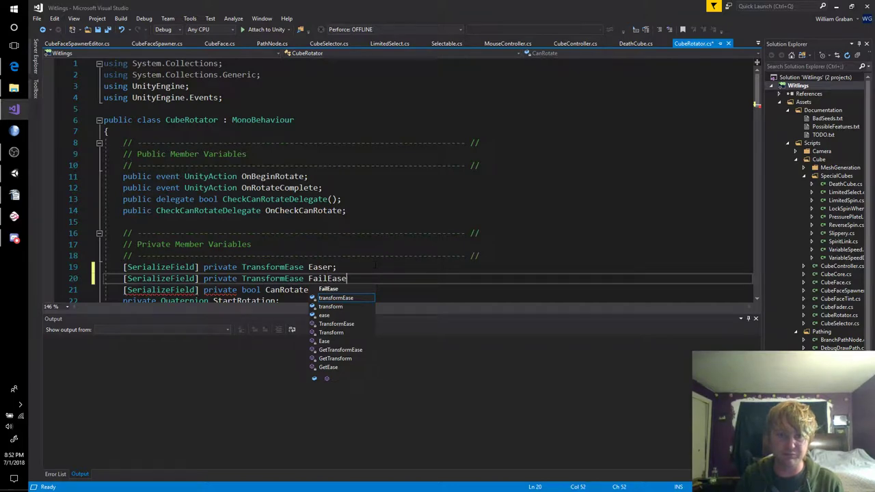
pyautogui.write(';')
pyautogui.hotkey('ctrl', 's')
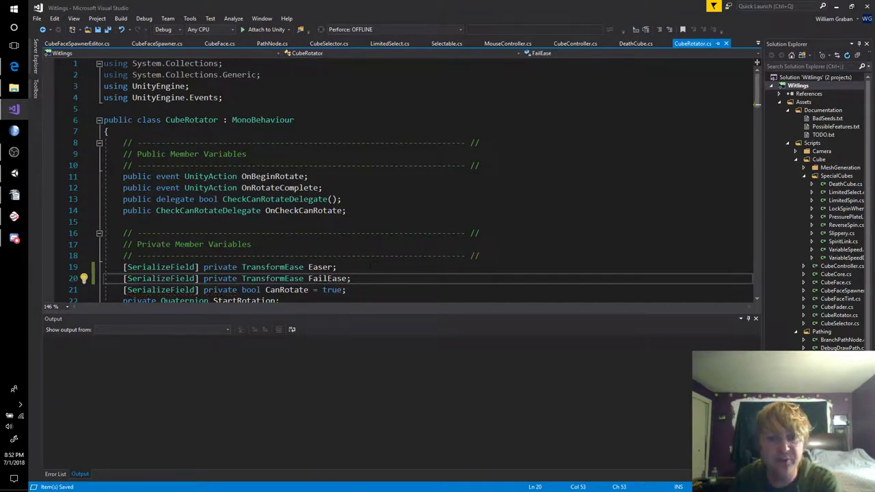
# Find the BeginRotate method and highlight every use of RotateBy.
pyautogui.scroll(-5, 376, 264)
pyautogui.scroll(-1, 376, 264)
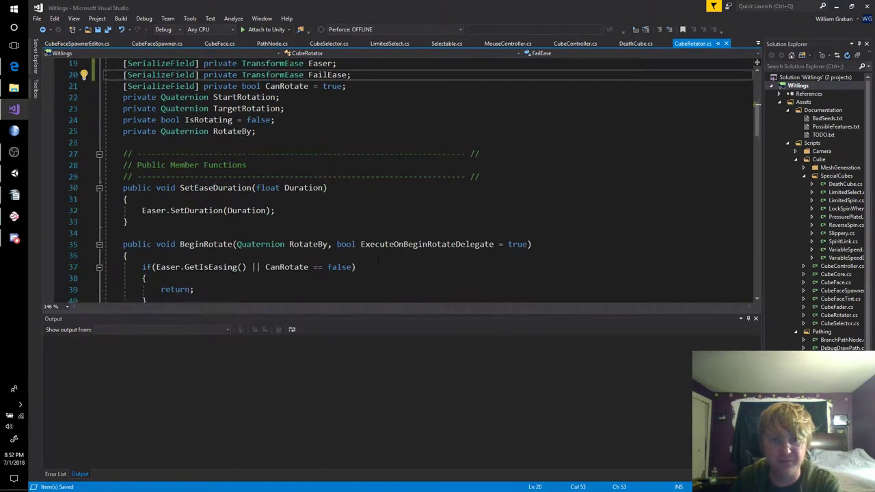
pyautogui.scroll(-4, 379, 262)
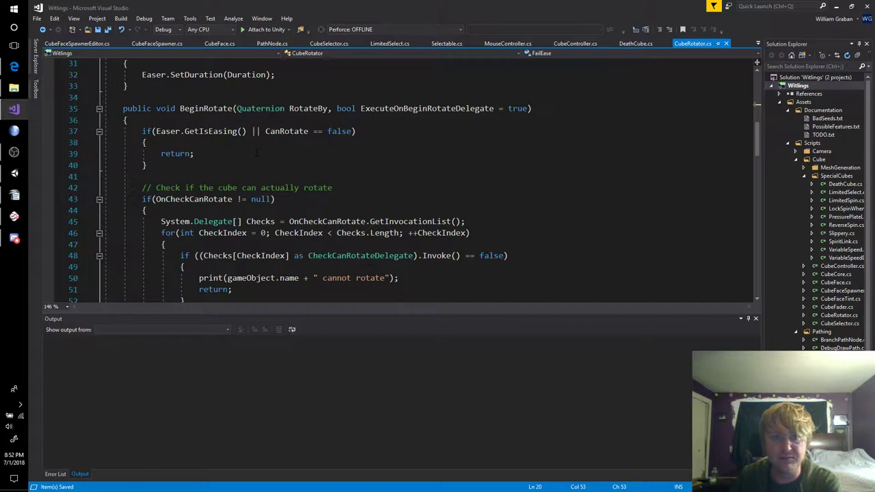
pyautogui.click(309, 107)
pyautogui.doubleClick(309, 107)
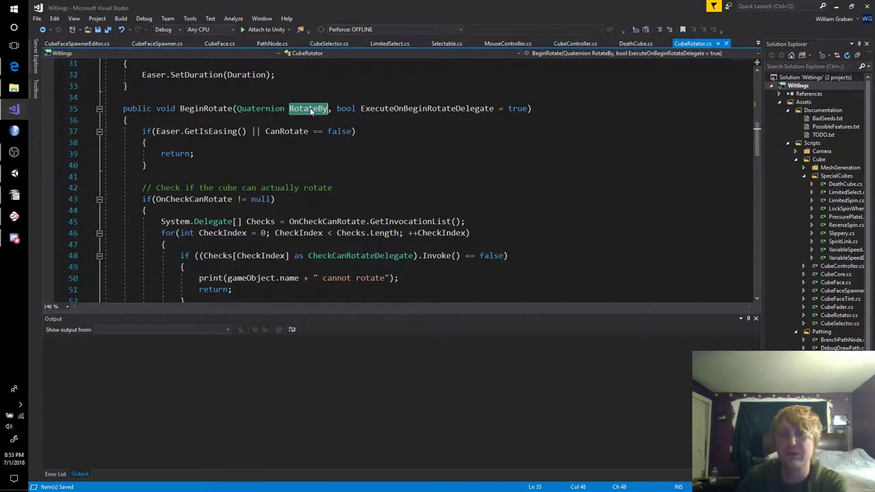
# Trace the StartRotation and TargetRotation references on lines 59–60, then return to Unity.
pyautogui.scroll(-4, 310, 107)
pyautogui.scroll(4, 302, 163)
pyautogui.scroll(-3, 299, 170)
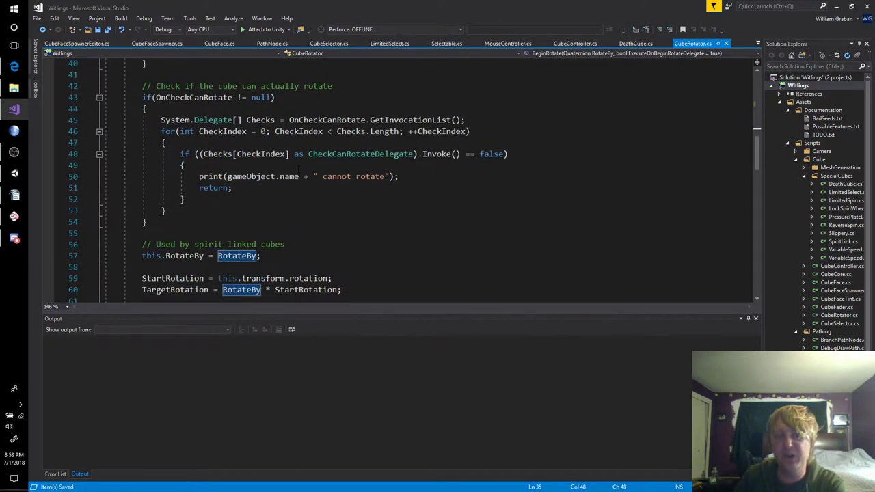
pyautogui.scroll(-2, 298, 170)
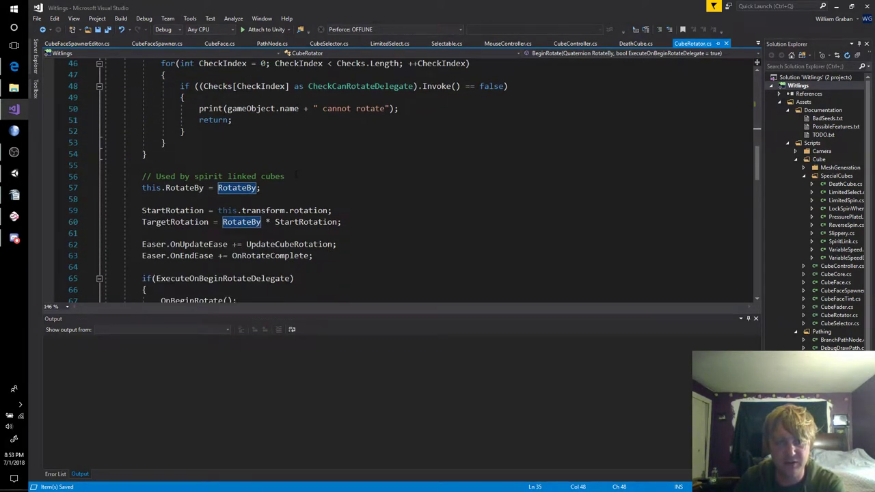
pyautogui.click(204, 211)
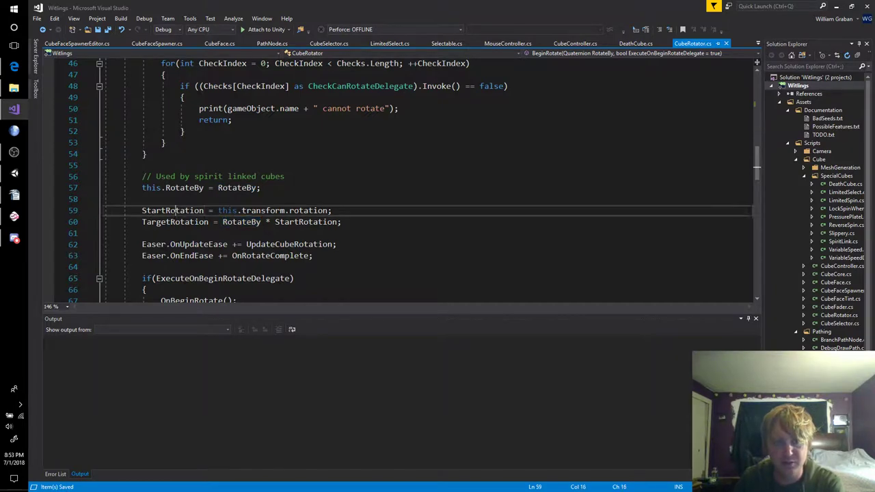
pyautogui.click(183, 223)
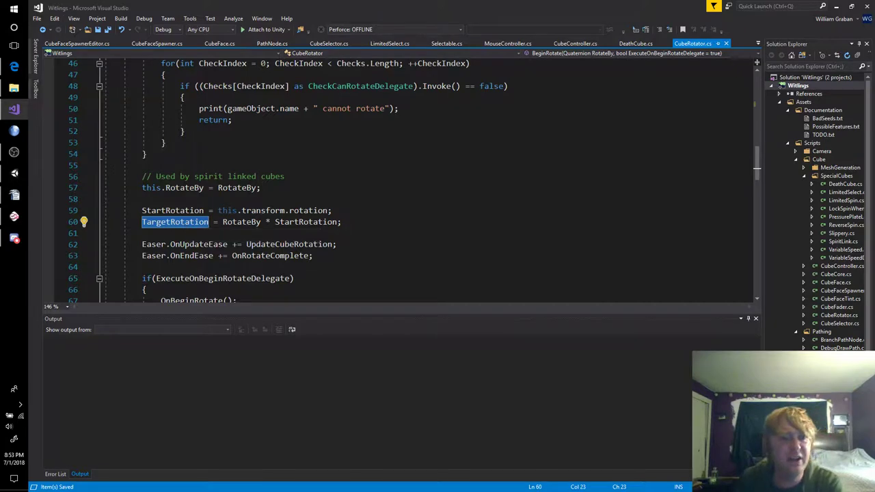
pyautogui.click(14, 173)
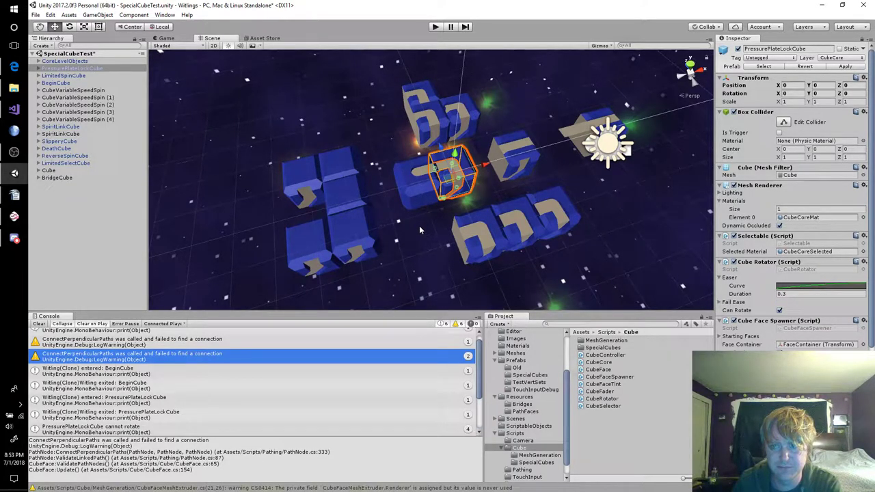
# Expand Fail Ease on Cube Rotator, set Duration to 0.3, and open its curve.
pyautogui.click(720, 301)
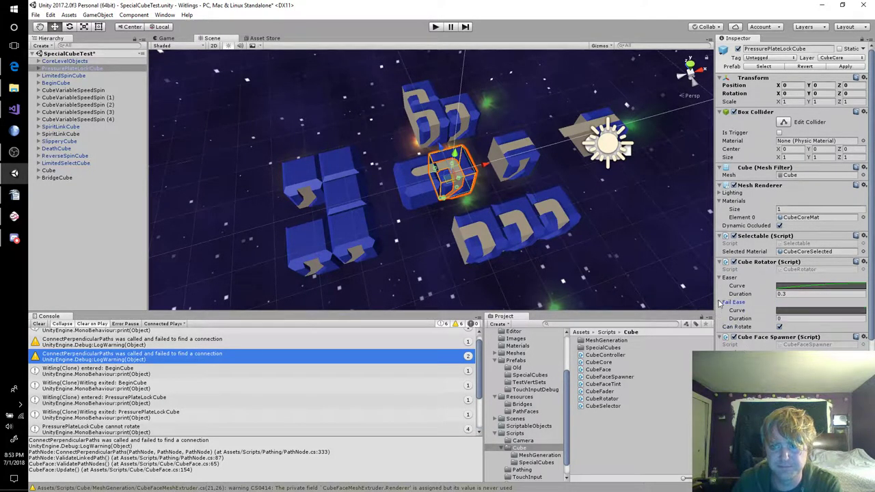
pyautogui.click(789, 319)
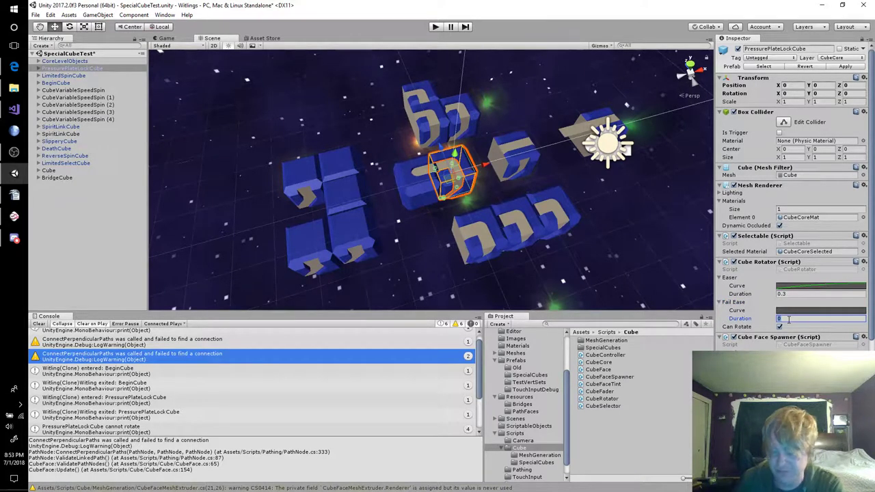
pyautogui.write('0.3')
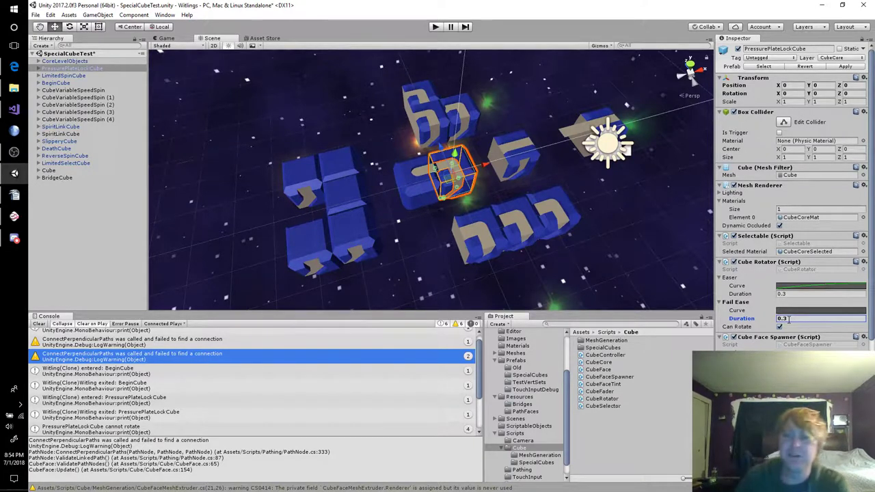
pyautogui.click(858, 312)
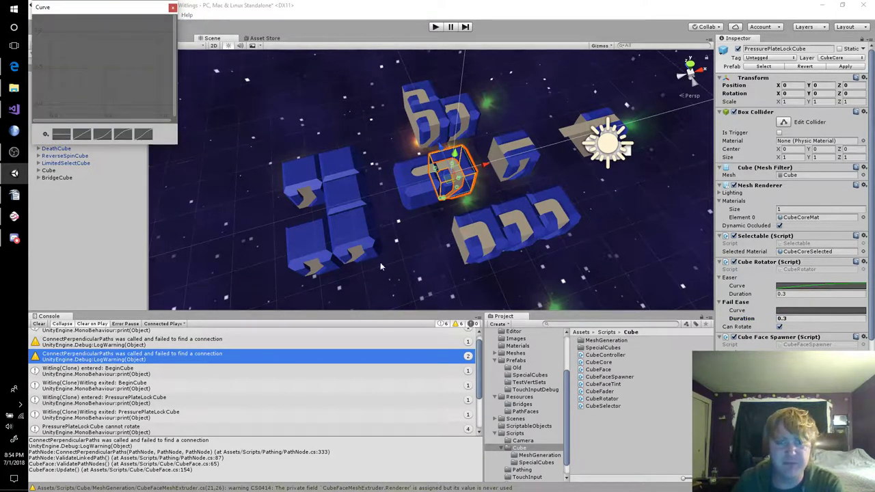
# Enlarge the Curve window and set the start key to time 0, value 0.
pyautogui.moveTo(179, 144); pyautogui.dragTo(564, 350)
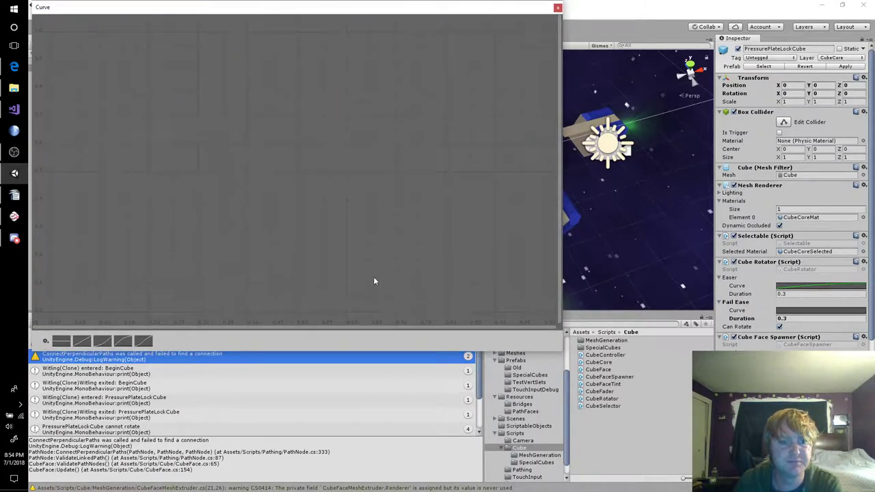
pyautogui.rightClick(50, 313)
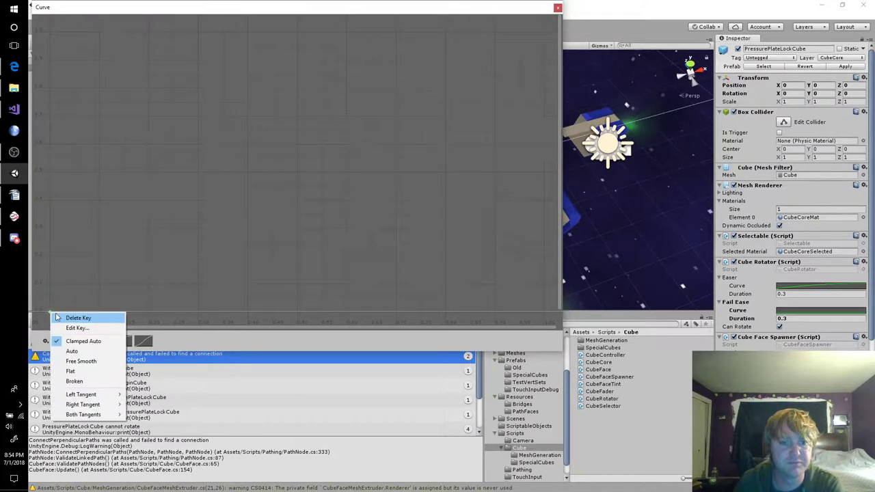
pyautogui.click(86, 329)
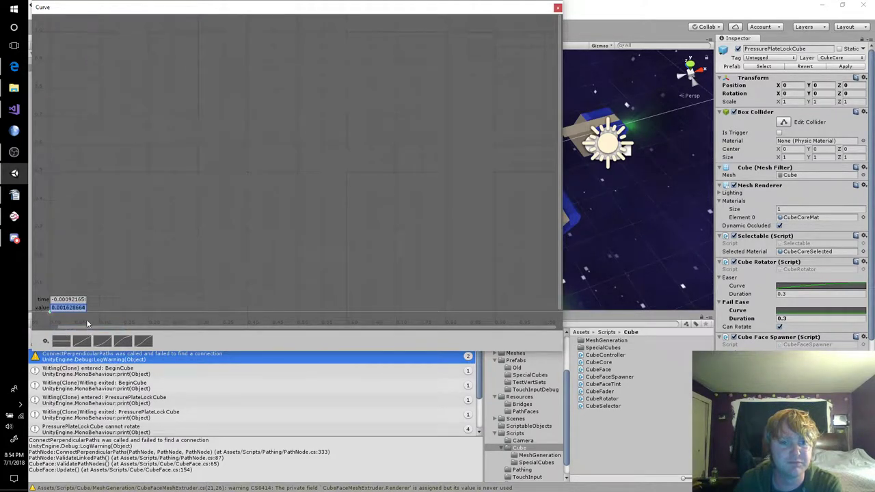
pyautogui.write('0')
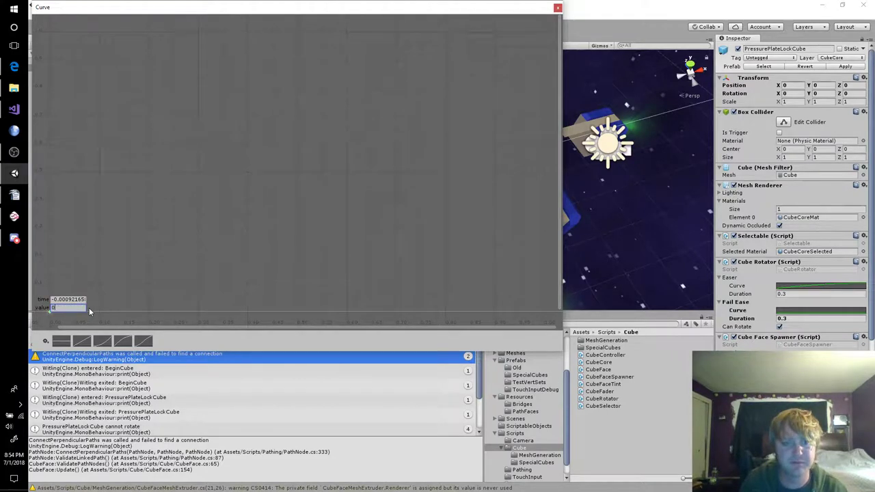
pyautogui.press('Tab')
pyautogui.write('0')
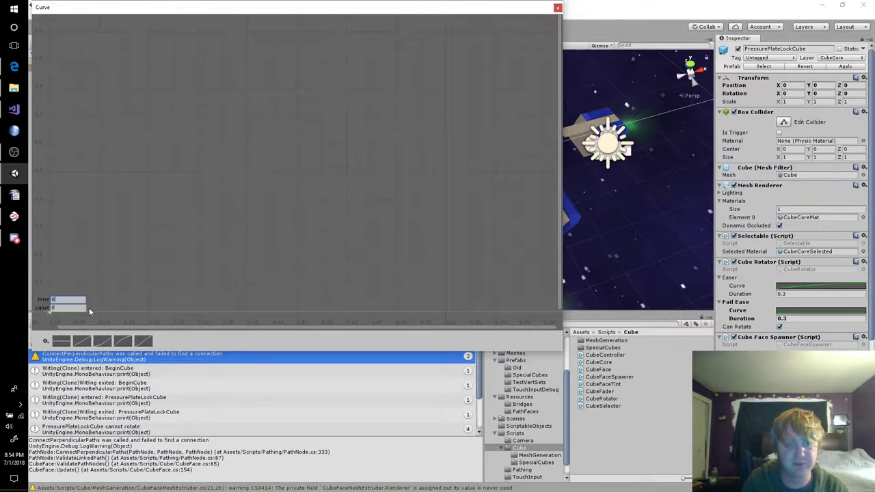
pyautogui.press('Return')
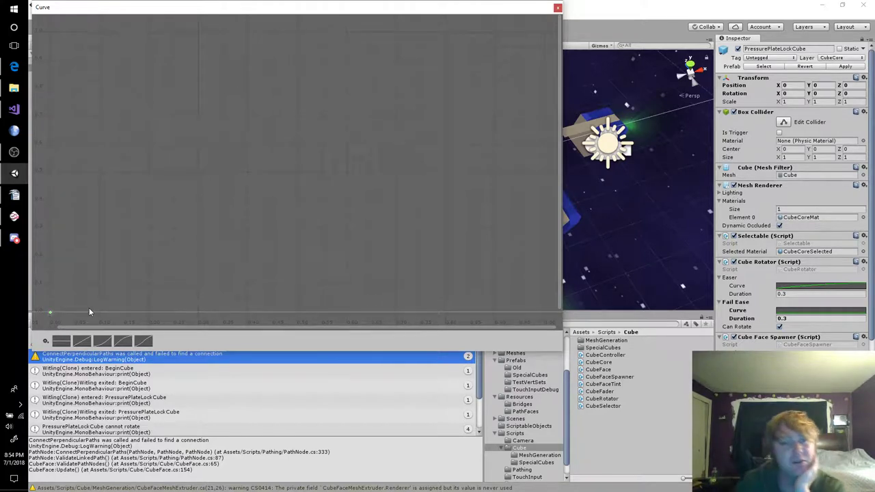
# Add a second key on the curve with value 0.5.
pyautogui.doubleClick(150, 176)
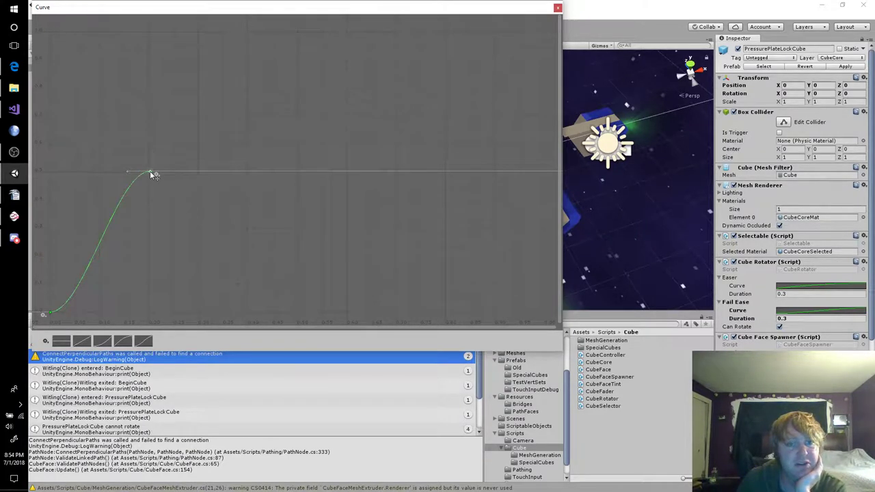
pyautogui.rightClick(151, 173)
pyautogui.click(161, 186)
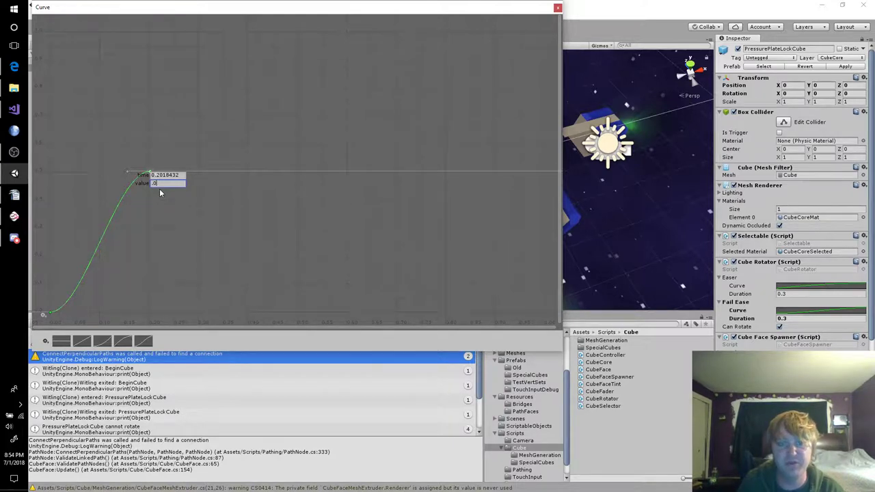
pyautogui.press('BackSpace')
pyautogui.write('5')
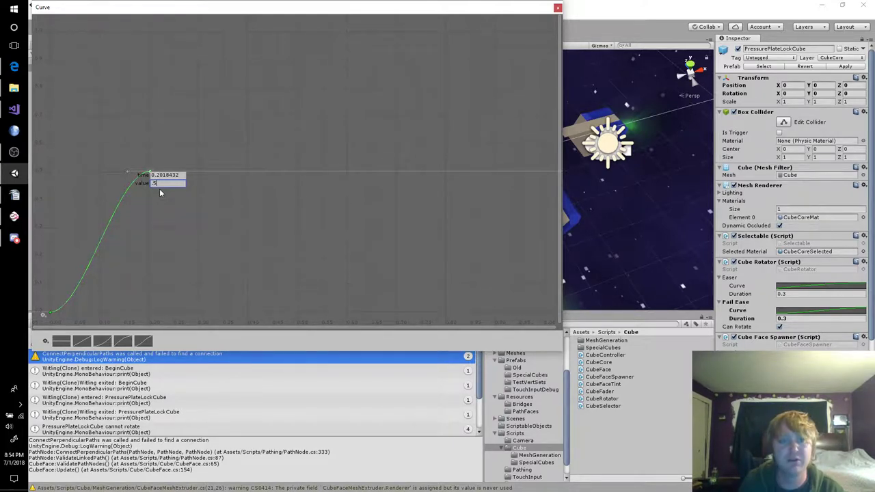
pyautogui.press('Tab')
pyautogui.write('.02')
pyautogui.press('Return')
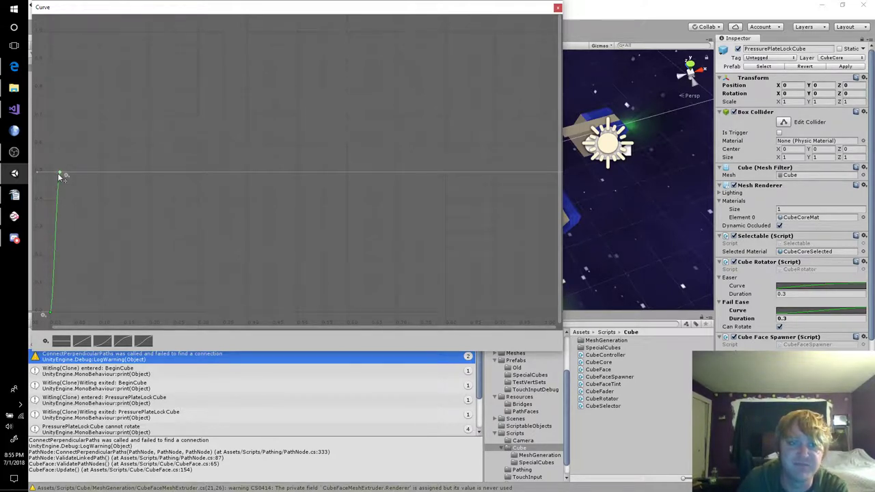
# Move the 0.5 key to time 0.2 and reframe the curve view.
pyautogui.rightClick(61, 171)
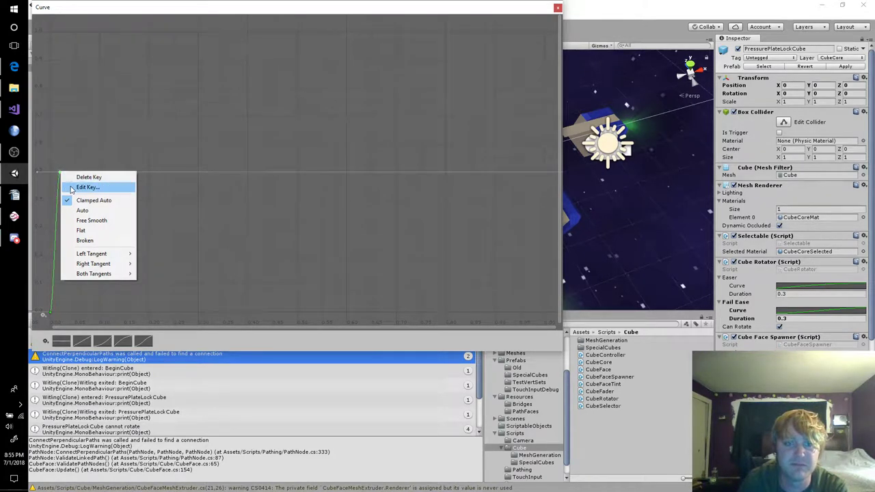
pyautogui.click(80, 189)
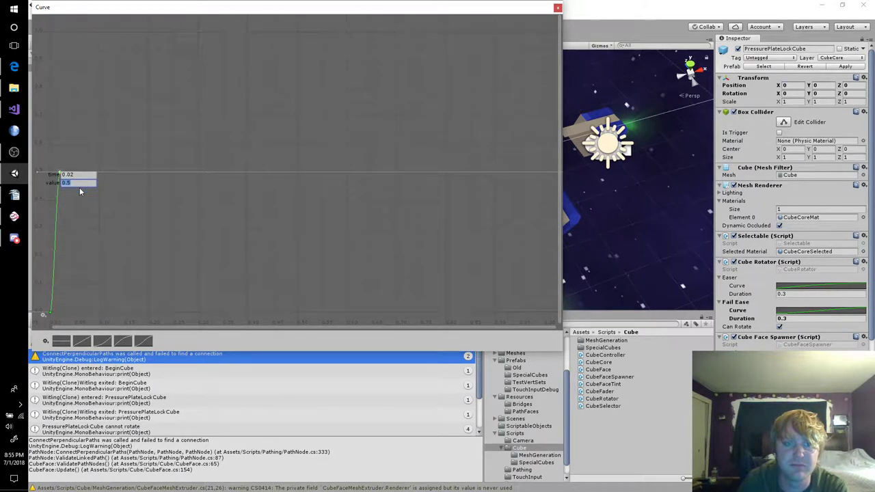
pyautogui.click(86, 176)
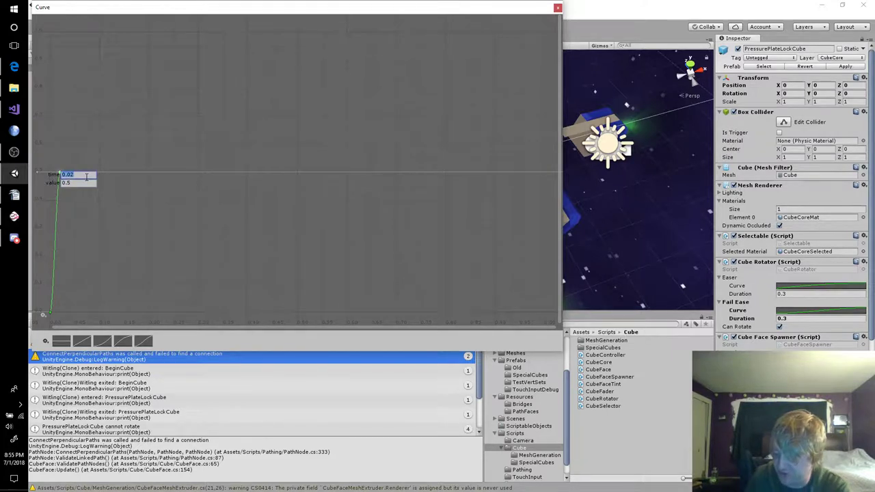
pyautogui.write('0.2')
pyautogui.press('Return')
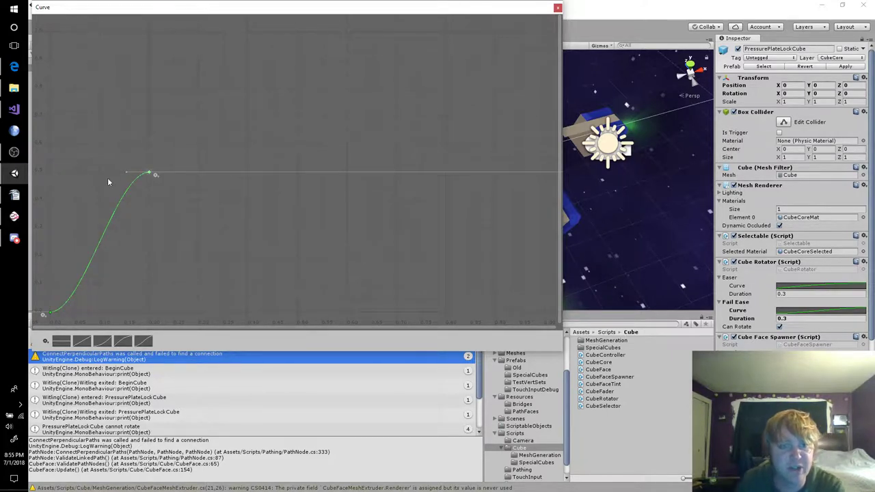
pyautogui.moveTo(251, 270); pyautogui.dragTo(230, 215)
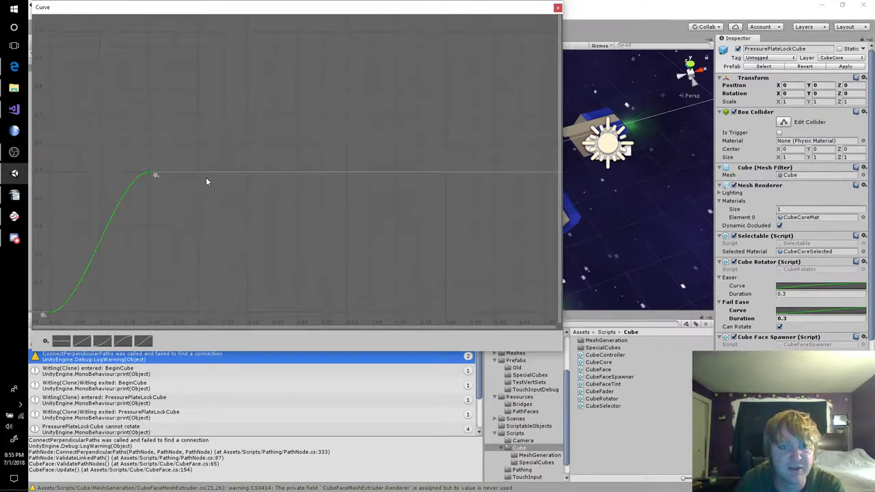
pyautogui.moveTo(218, 230)
pyautogui.mouseDown(button='middle')
pyautogui.moveTo(281, 75)
pyautogui.moveTo(288, 124)
pyautogui.mouseUp(button='middle')
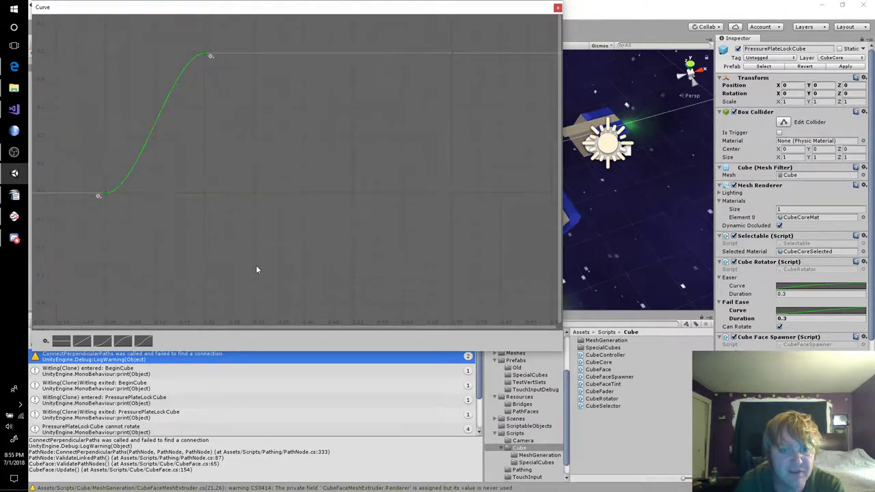
# Add a trough key after the peak at time 0.4, value -0.4.
pyautogui.doubleClick(303, 306)
pyautogui.rightClick(304, 306)
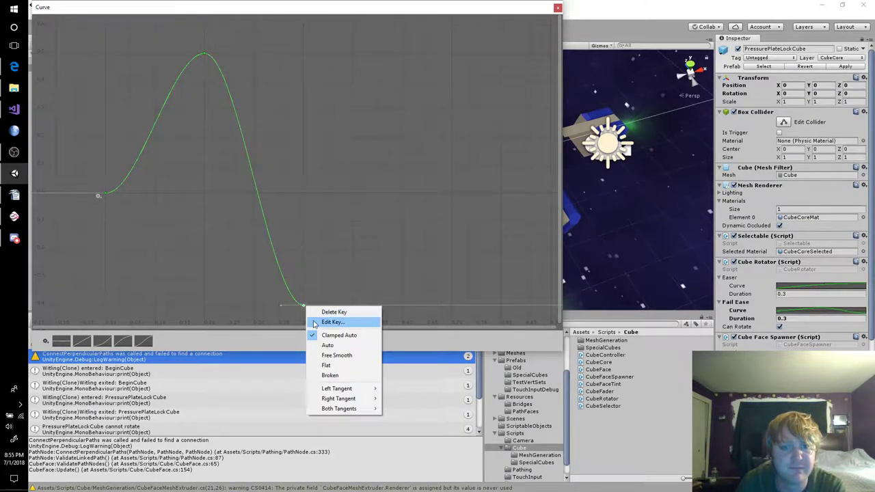
pyautogui.click(319, 322)
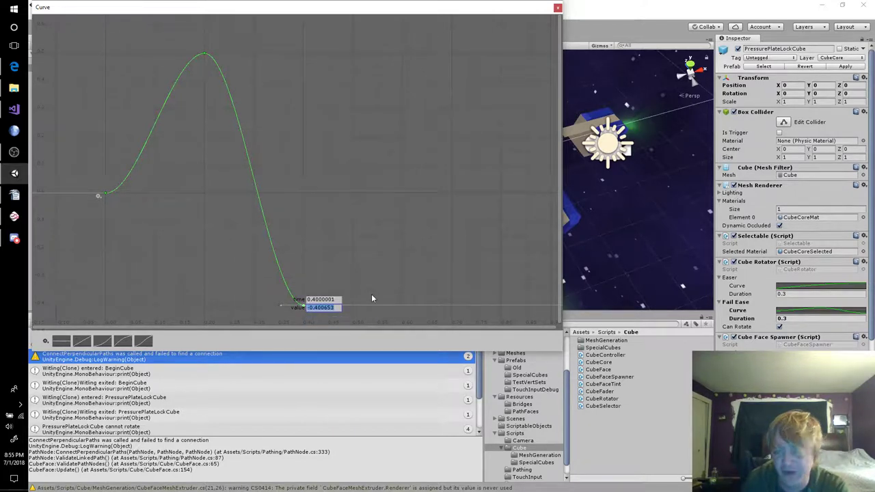
pyautogui.write('-.4')
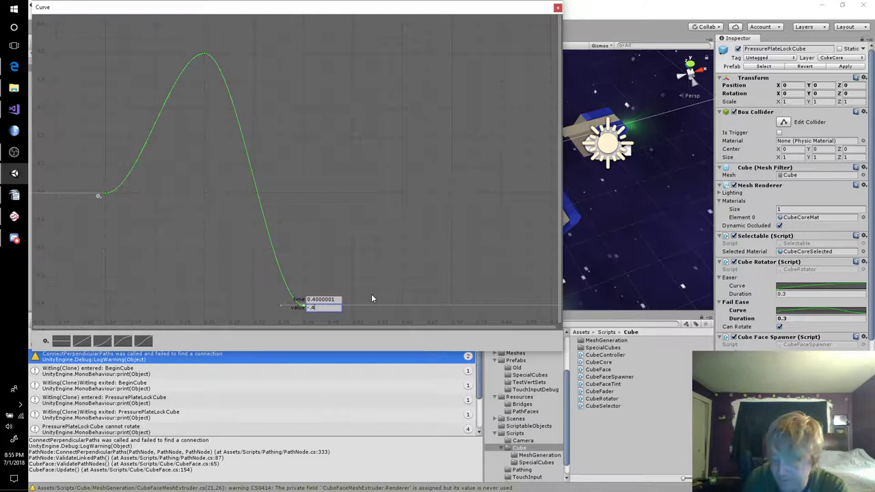
pyautogui.press('Return')
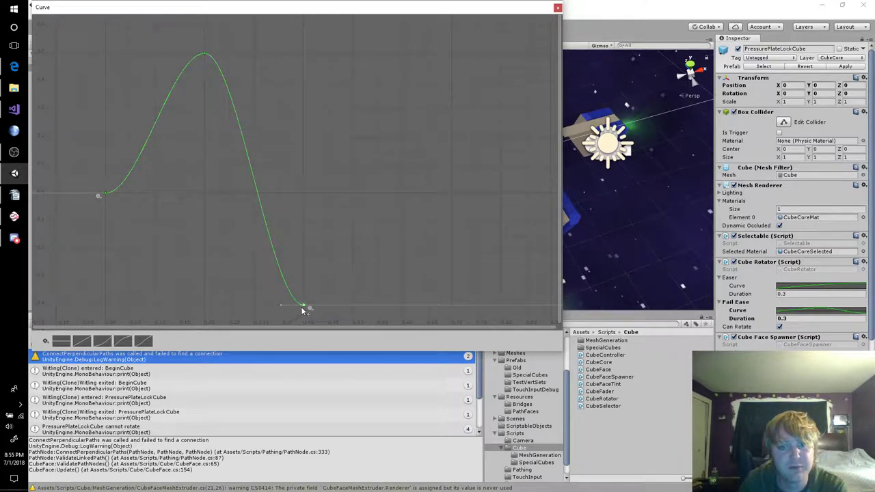
pyautogui.rightClick(303, 308)
pyautogui.click(321, 321)
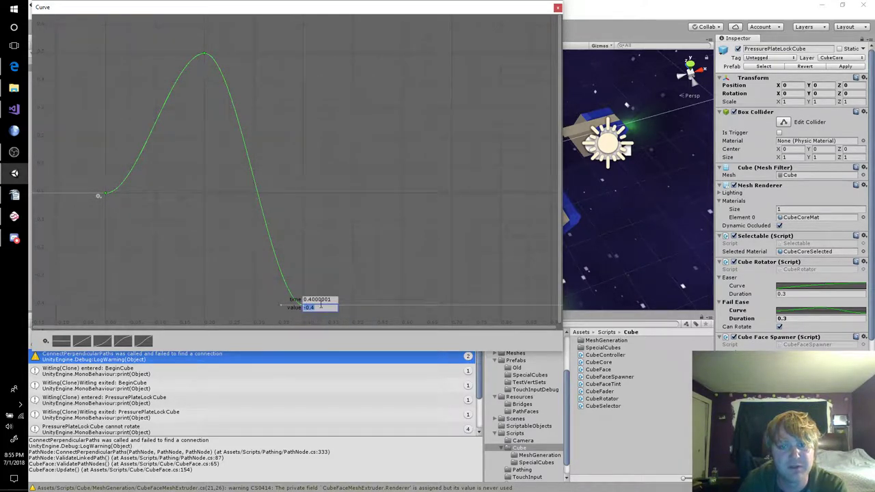
pyautogui.click(323, 301)
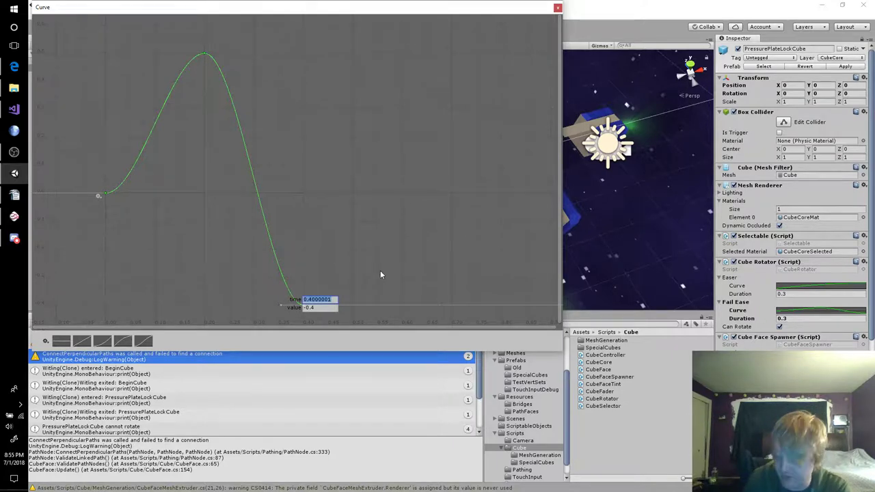
pyautogui.write('.4')
pyautogui.press('Return')
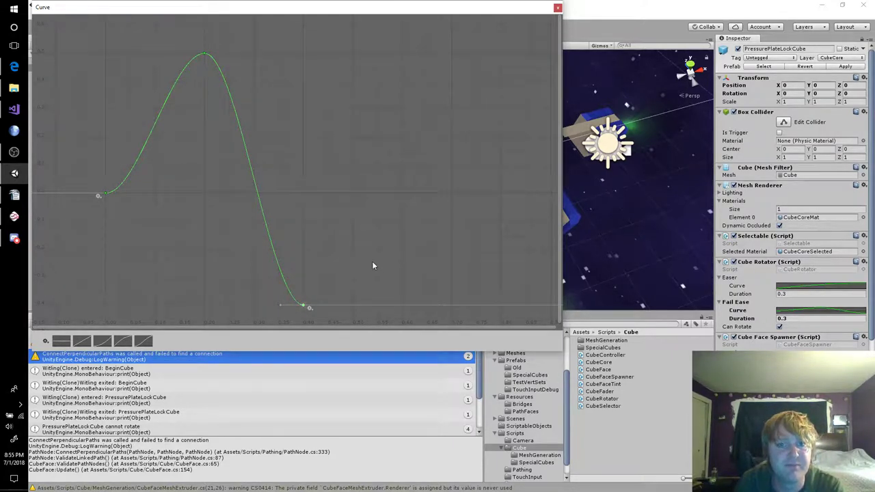
# Add a key after the dip with value 0.3 and pan the view right.
pyautogui.doubleClick(402, 111)
pyautogui.rightClick(402, 110)
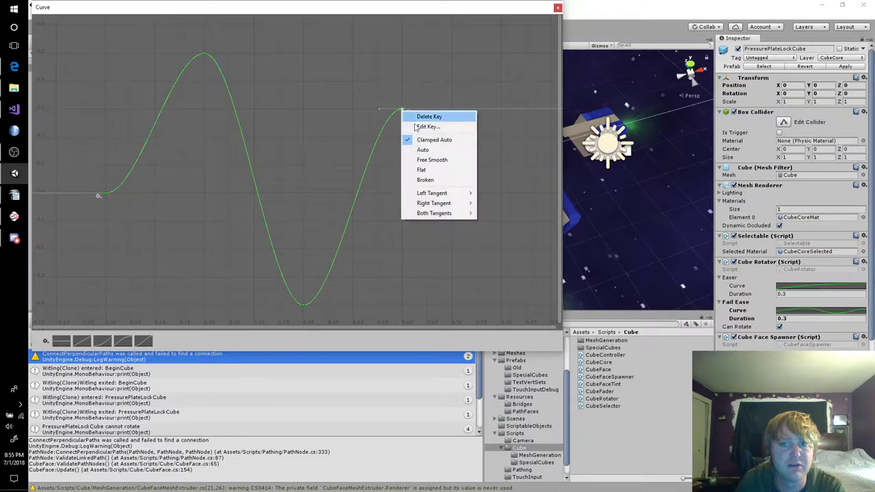
pyautogui.click(426, 127)
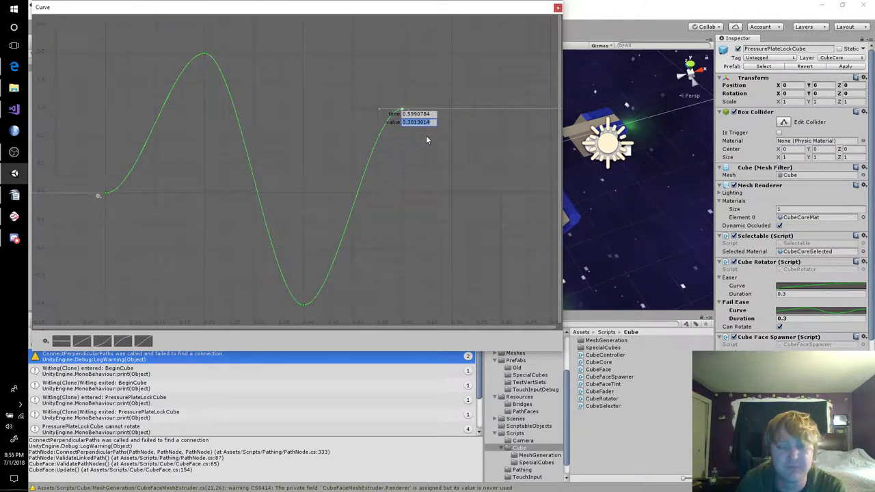
pyautogui.write('.3')
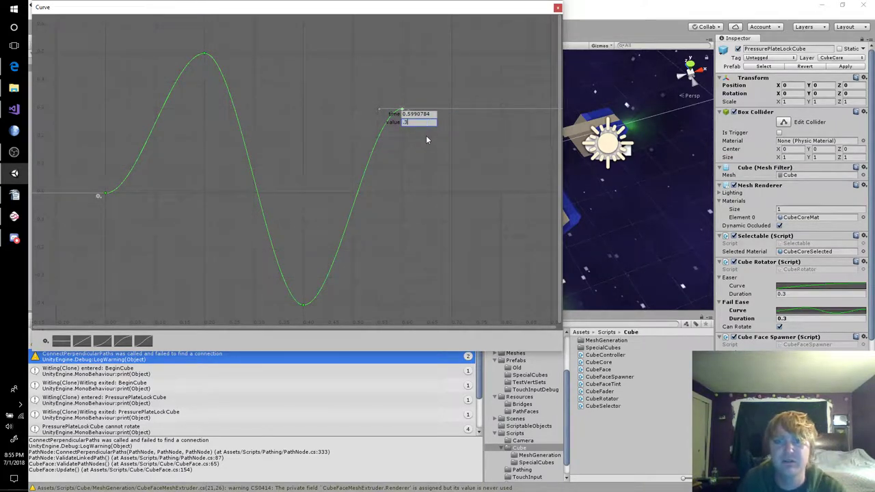
pyautogui.press('Tab')
pyautogui.write('3')
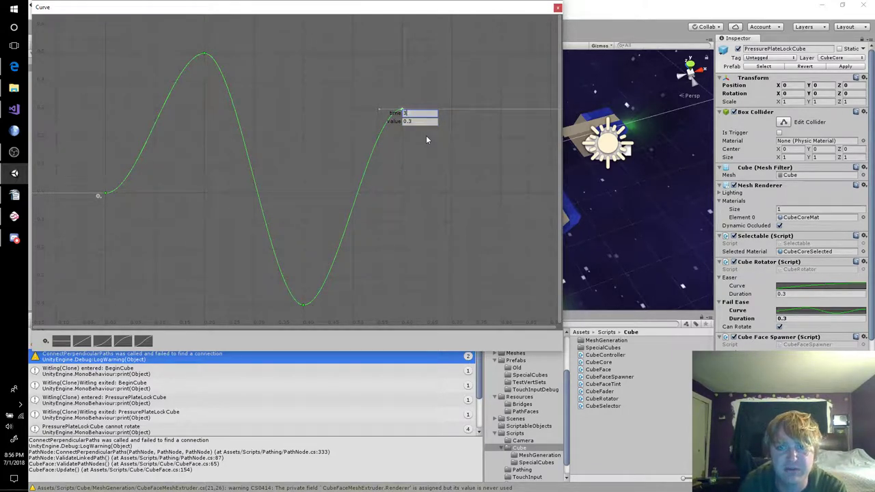
pyautogui.press('BackSpace')
pyautogui.write('.6')
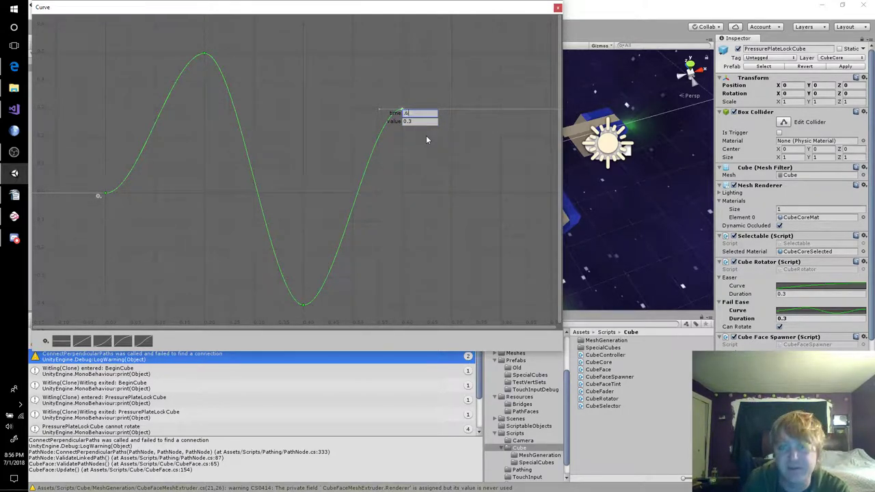
pyautogui.press('Return')
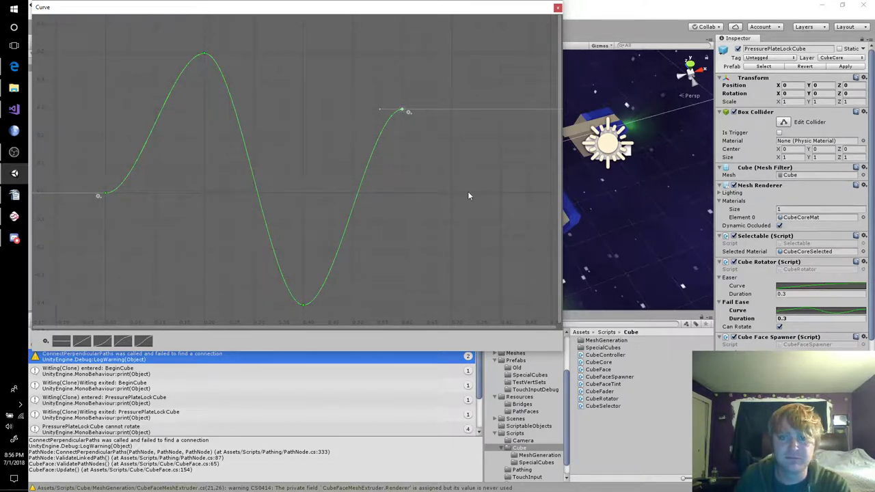
pyautogui.moveTo(472, 179); pyautogui.dragTo(400, 156, button='middle')
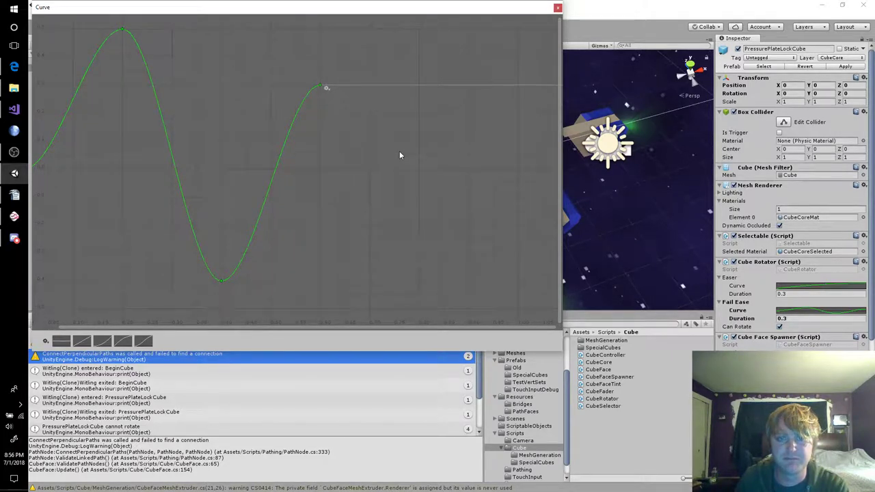
# Add a second dip key at time 0.8 with value -0.2.
pyautogui.doubleClick(420, 226)
pyautogui.rightClick(419, 227)
pyautogui.click(441, 241)
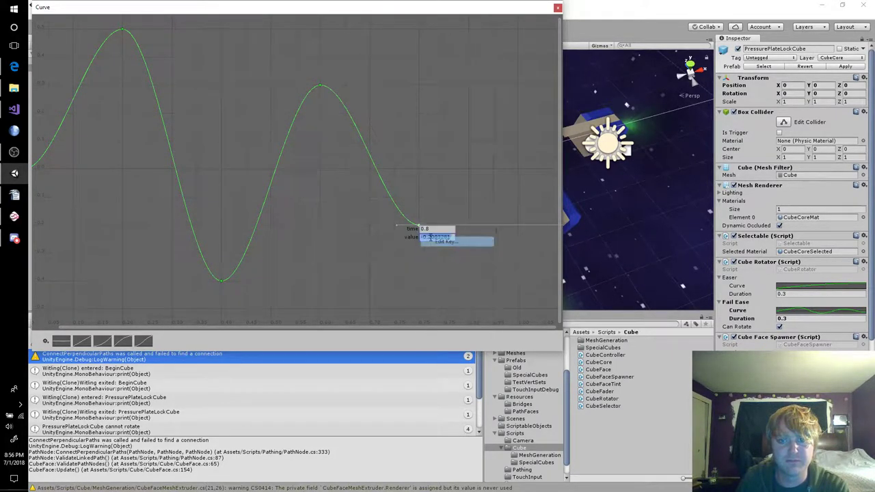
pyautogui.write('-.2')
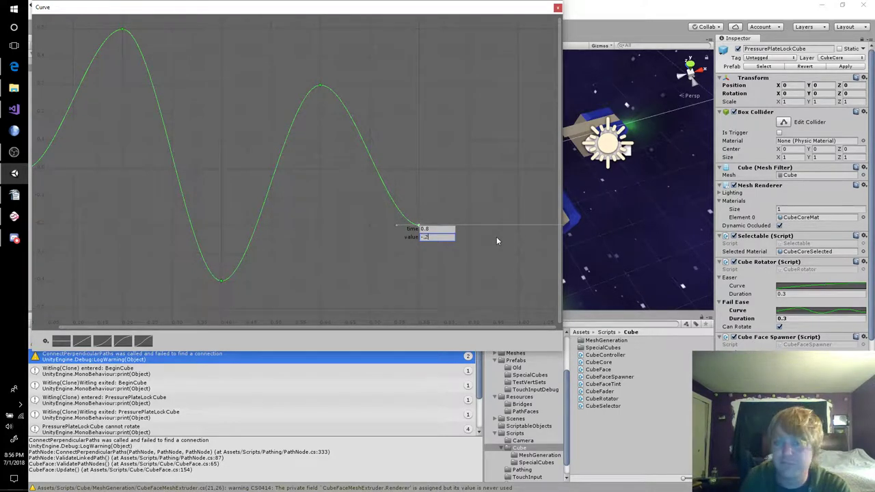
pyautogui.press('Return')
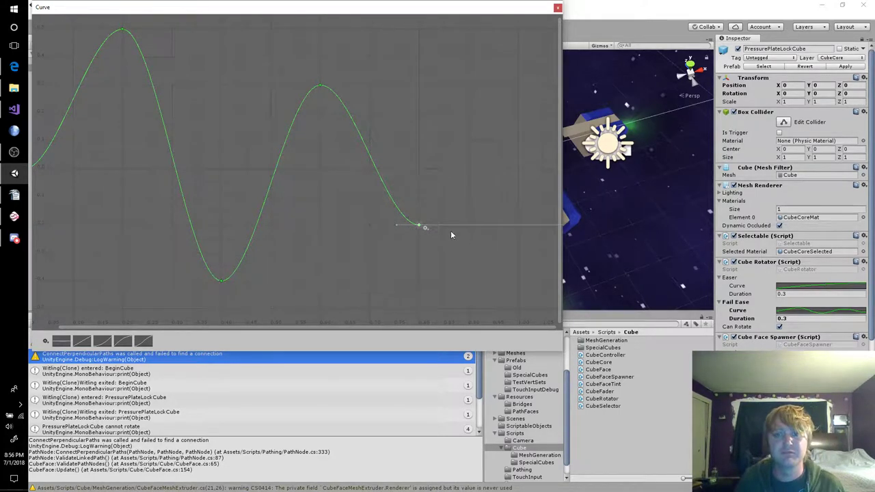
pyautogui.rightClick(419, 227)
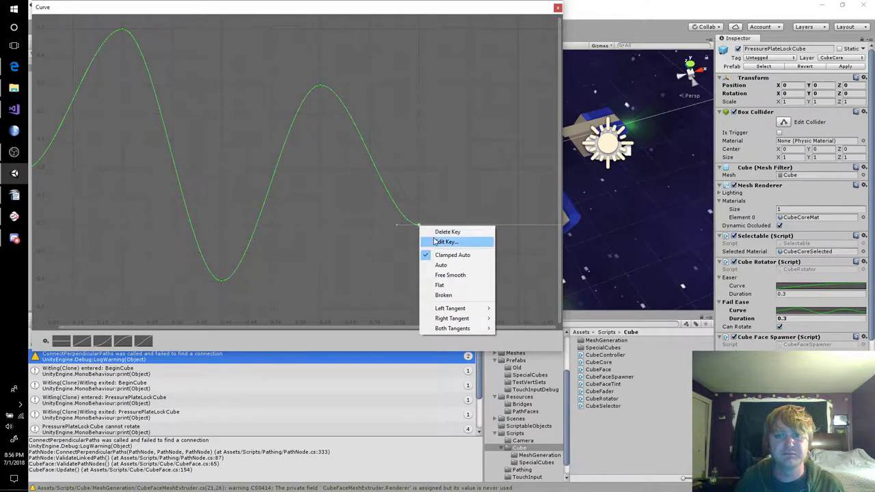
pyautogui.click(435, 242)
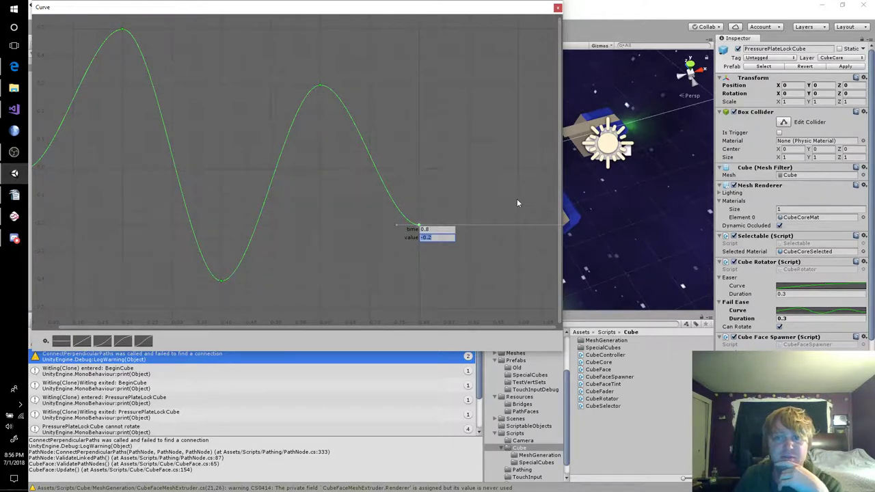
pyautogui.press('Return')
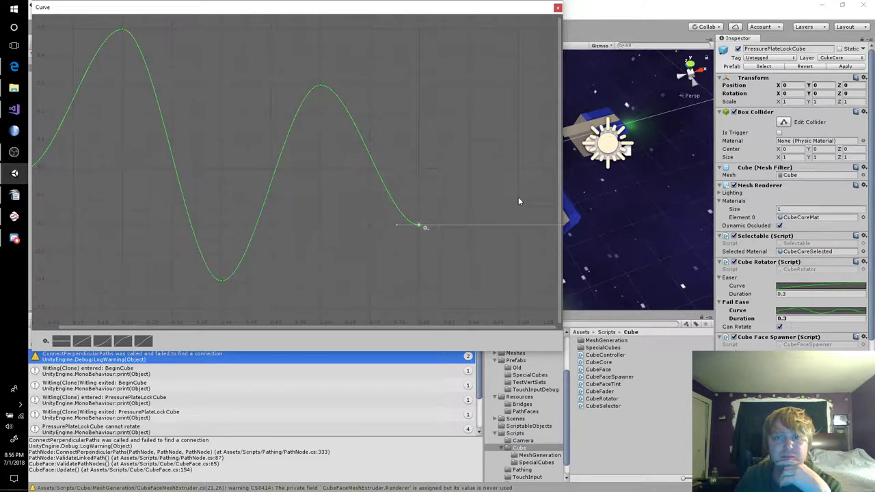
# Add a final key at time 1 with value 0, then pan back to the curve's start.
pyautogui.doubleClick(519, 198)
pyautogui.rightClick(518, 199)
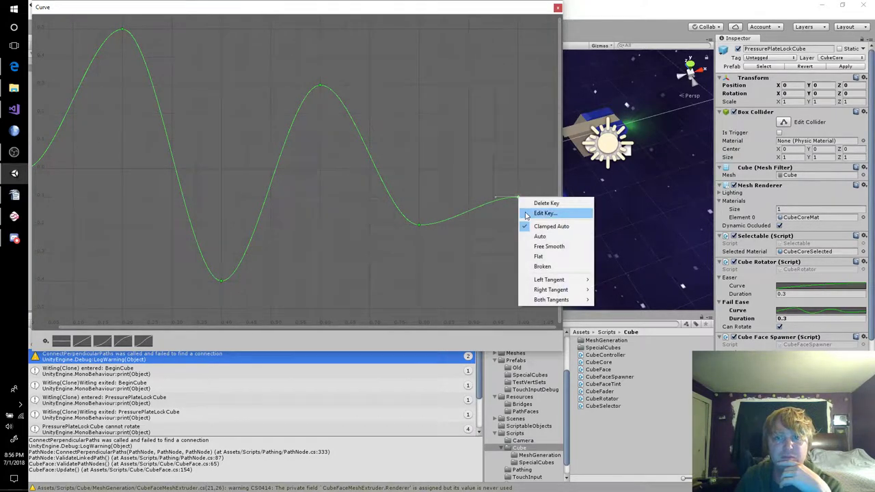
pyautogui.click(545, 213)
pyautogui.write('0')
pyautogui.press('Return')
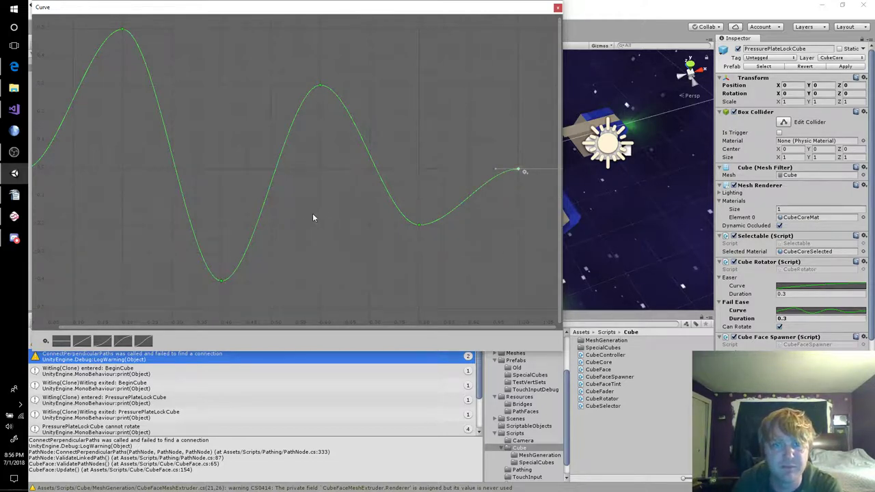
pyautogui.moveTo(229, 164); pyautogui.dragTo(327, 173, button='middle')
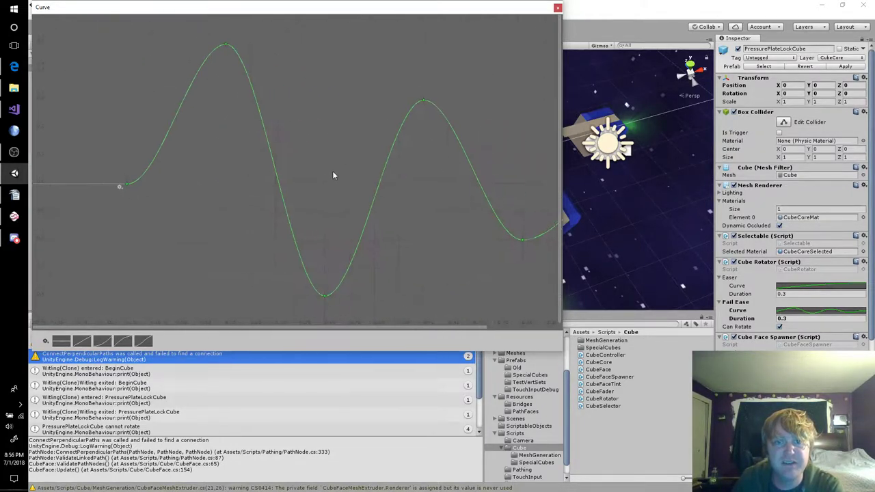
# Zoom out to review the whole damped-wobble Fail Ease curve, then close the Curve editor.
pyautogui.scroll(-1, 327, 169)
pyautogui.scroll(-2, 327, 168)
pyautogui.scroll(-1, 327, 168)
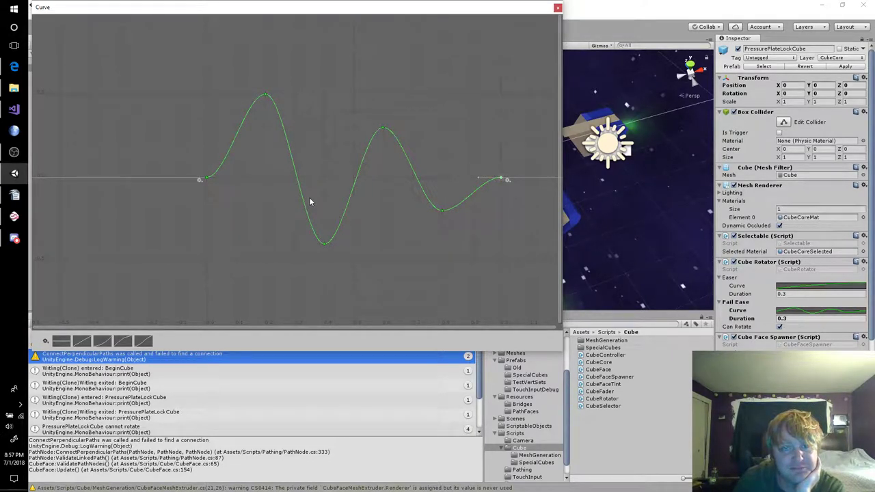
pyautogui.click(557, 7)
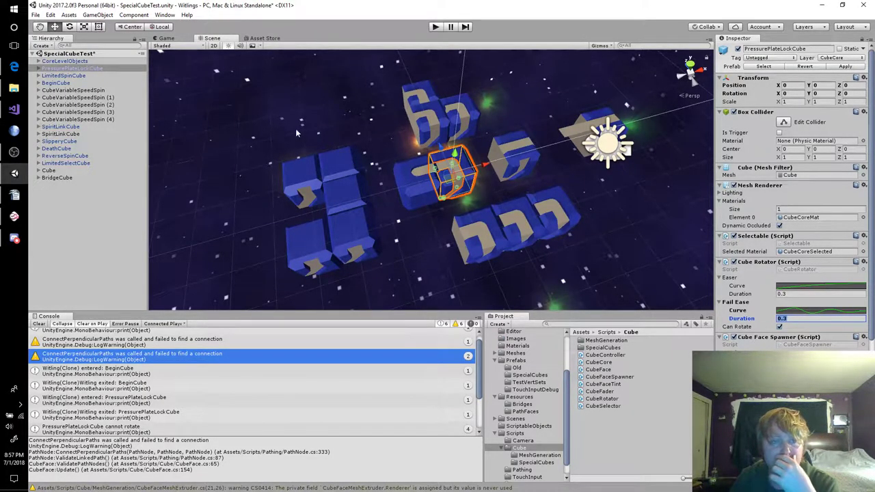
# In CubeRotator.cs, add a '// fail' line above the return in BeginRotate's early-return branch.
pyautogui.click(21, 114)
pyautogui.scroll(4, 371, 219)
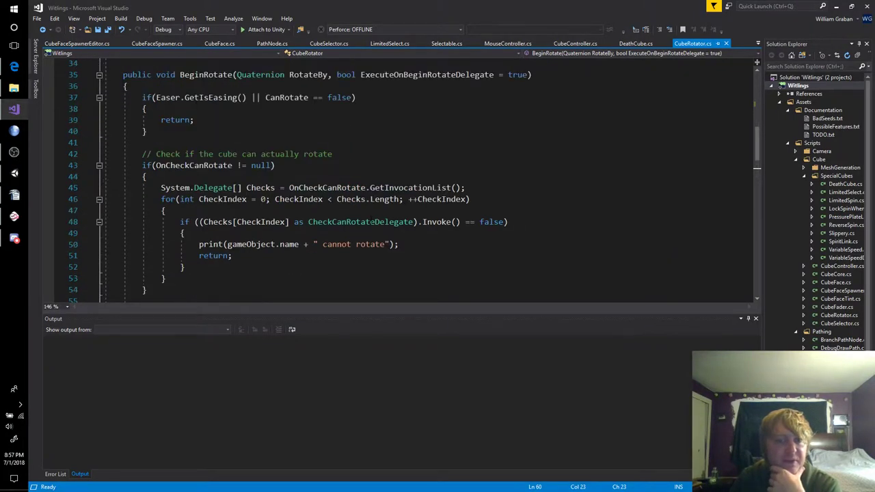
pyautogui.scroll(1, 371, 219)
pyautogui.click(251, 134)
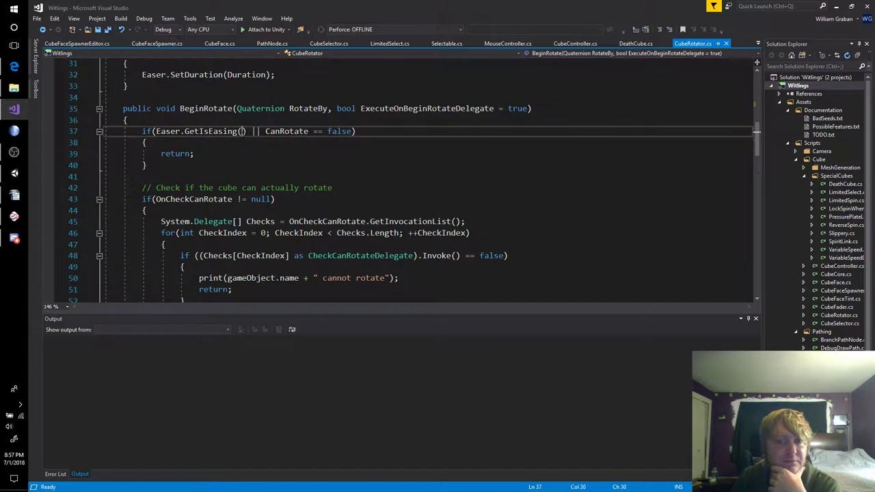
pyautogui.click(250, 143)
pyautogui.press('Return')
pyautogui.write('//')
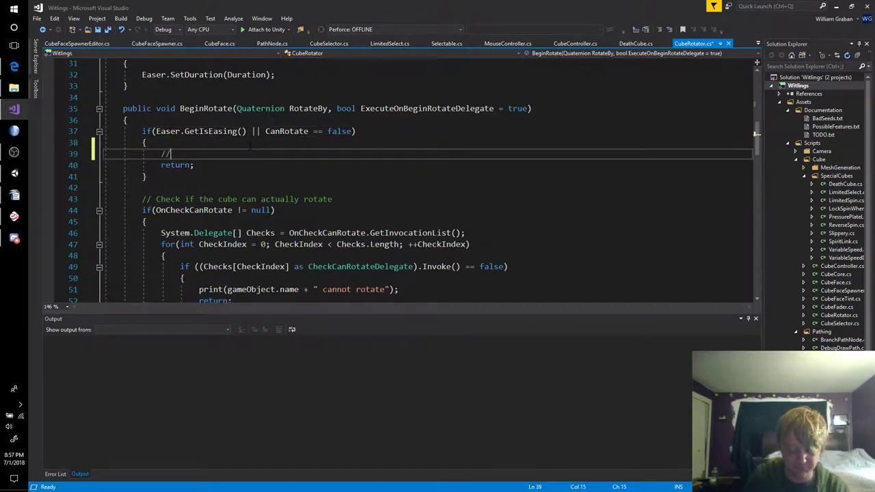
pyautogui.write(' fail')
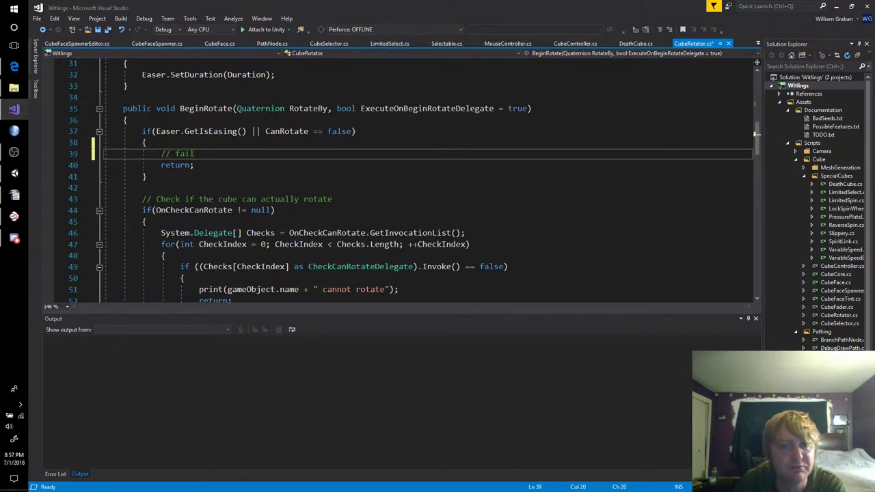
pyautogui.scroll(-1, 264, 143)
pyautogui.scroll(1, 263, 144)
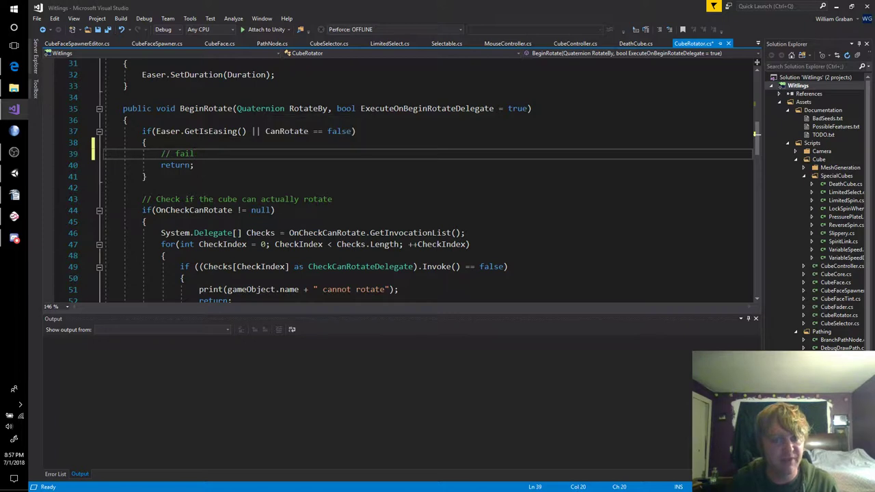
pyautogui.click(254, 132)
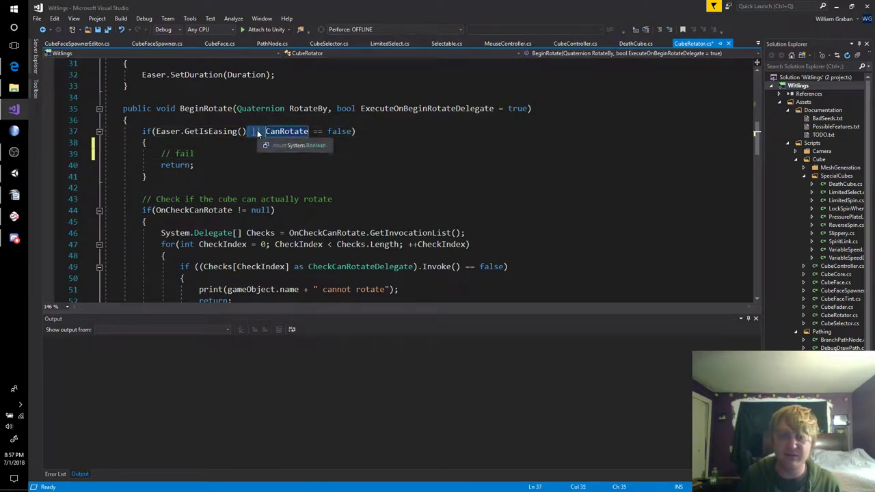
# Rebuild an if(CanRotate == false) block with braces above the GetIsEasing check.
pyautogui.hotkey('ctrl', 'Delete')
pyautogui.hotkey('ctrl', 'shift', 'Right')
pyautogui.hotkey('ctrl', 'shift', 'Right')
pyautogui.hotkey('ctrl', 'shift', 'Right')
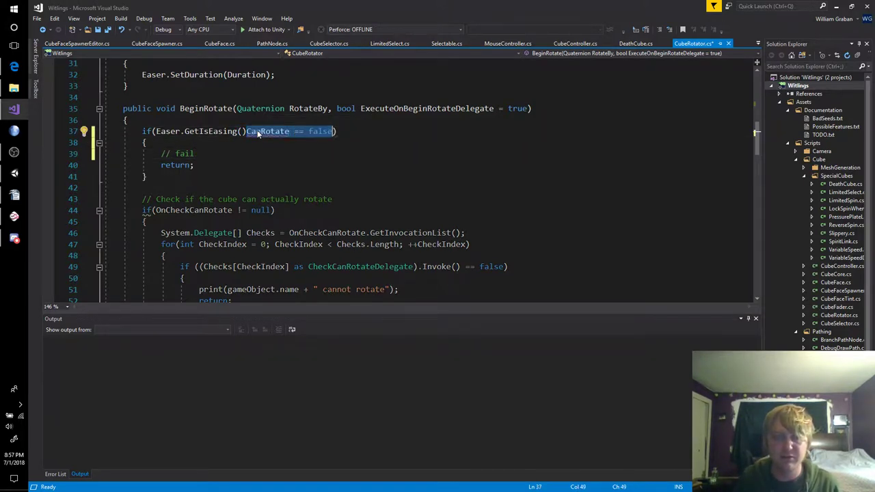
pyautogui.press('Delete')
pyautogui.press('Home')
pyautogui.press('Home')
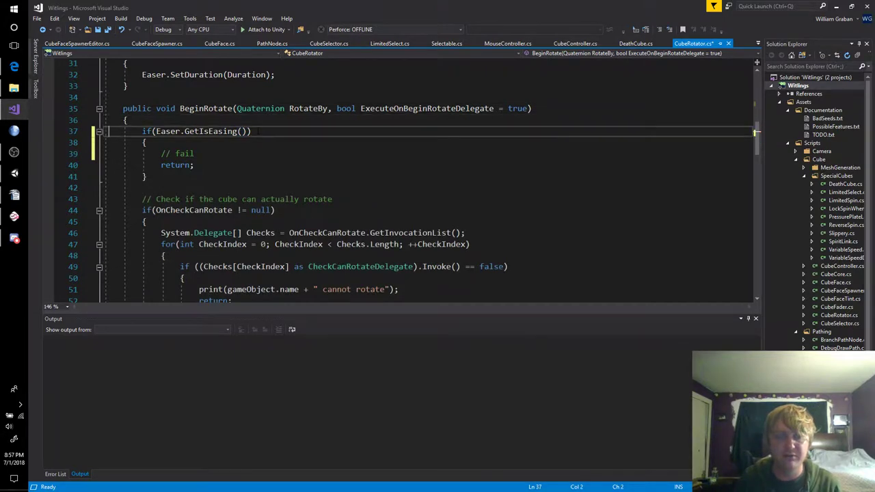
pyautogui.click(109, 142)
pyautogui.click(106, 131)
pyautogui.hotkey('ctrl', 'Return')
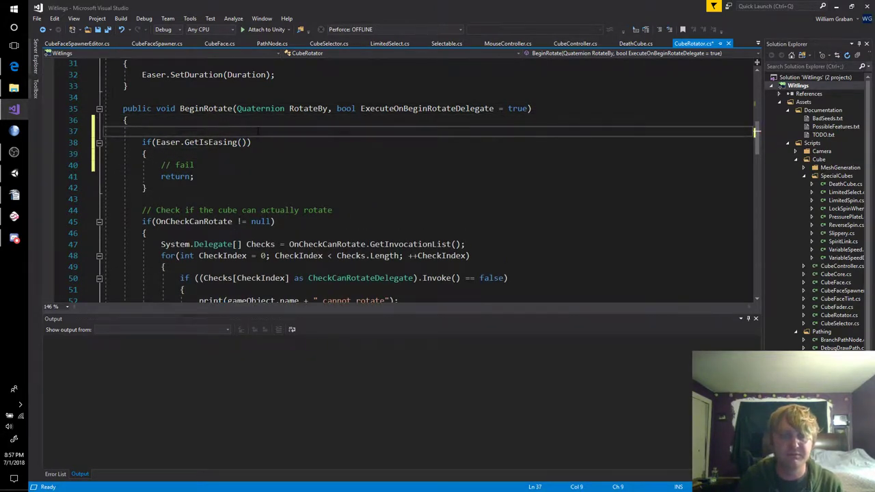
pyautogui.write('if(CanRotate == false')
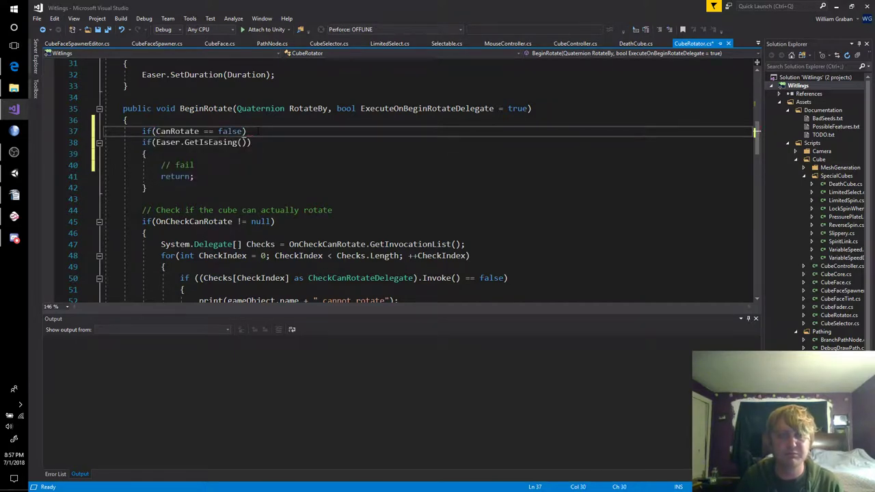
pyautogui.press('Return')
pyautogui.write('{')
pyautogui.press('Return')
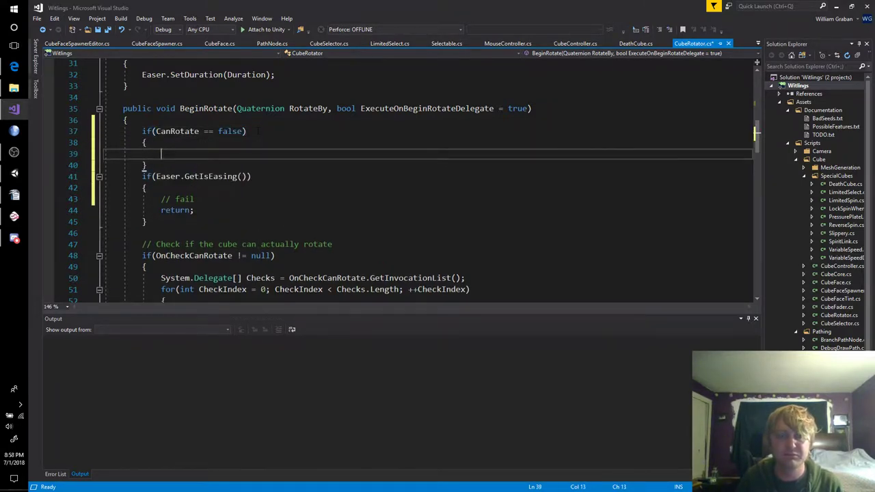
# Move the // fail comment inside the new braces and add a blank line after the block.
pyautogui.press('Down')
pyautogui.press('Down')
pyautogui.press('Down')
pyautogui.press('Down')
pyautogui.hotkey('ctrl', 'x')
pyautogui.press('Up')
pyautogui.press('Up')
pyautogui.press('Up')
pyautogui.hotkey('ctrl', 'v')
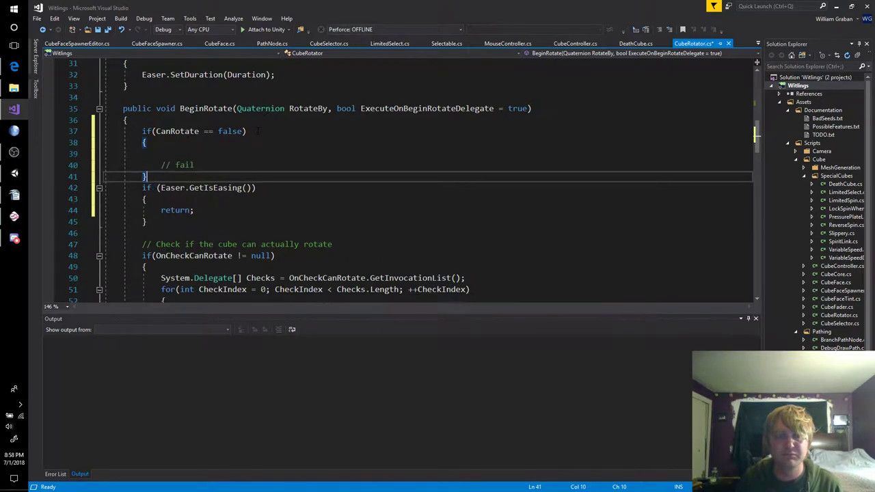
pyautogui.press('Up')
pyautogui.press('Up')
pyautogui.hotkey('shift', 'Delete')
pyautogui.press('Down')
pyautogui.press('End')
pyautogui.press('Return')
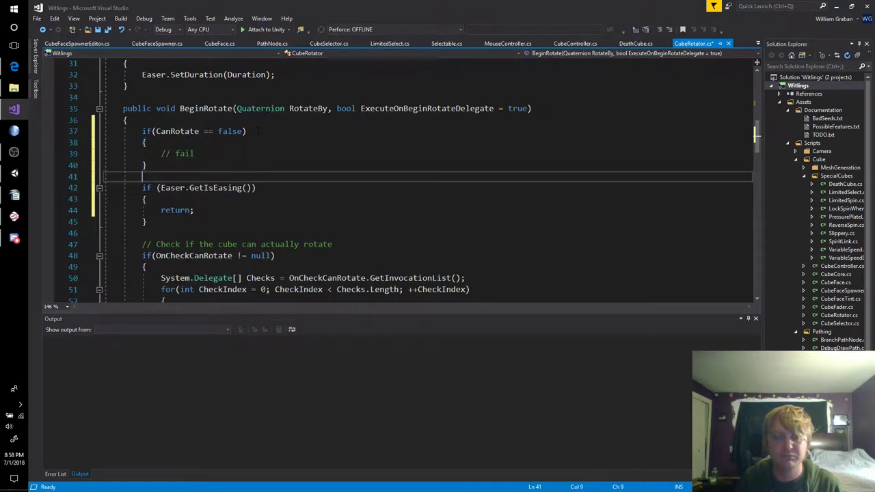
pyautogui.press('Up')
pyautogui.press('Up')
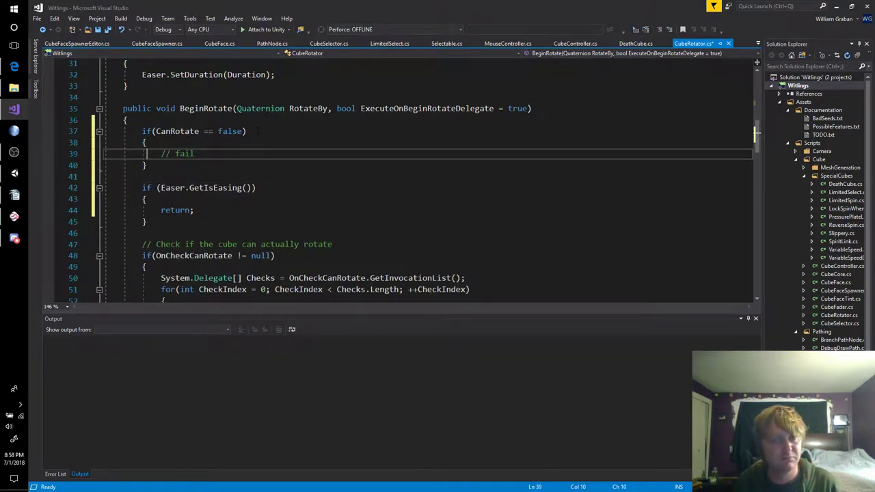
pyautogui.press('Up')
pyautogui.press('Down')
pyautogui.press('Down')
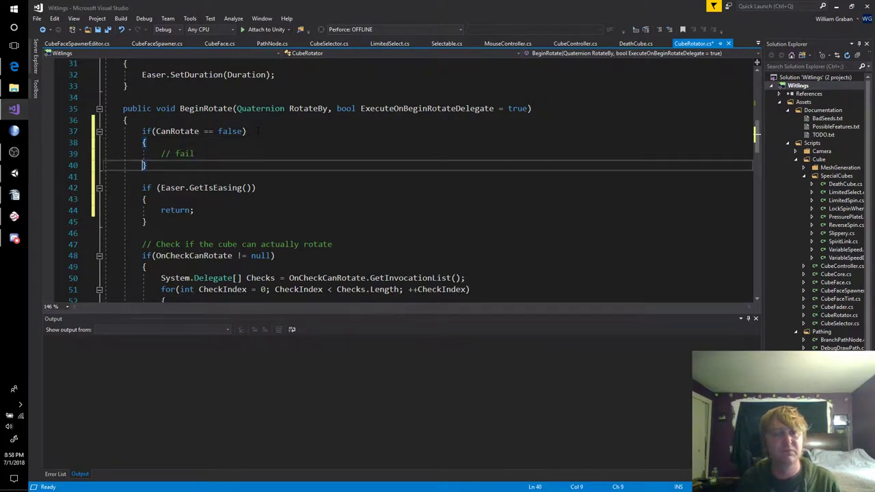
pyautogui.press('Up')
pyautogui.press('End')
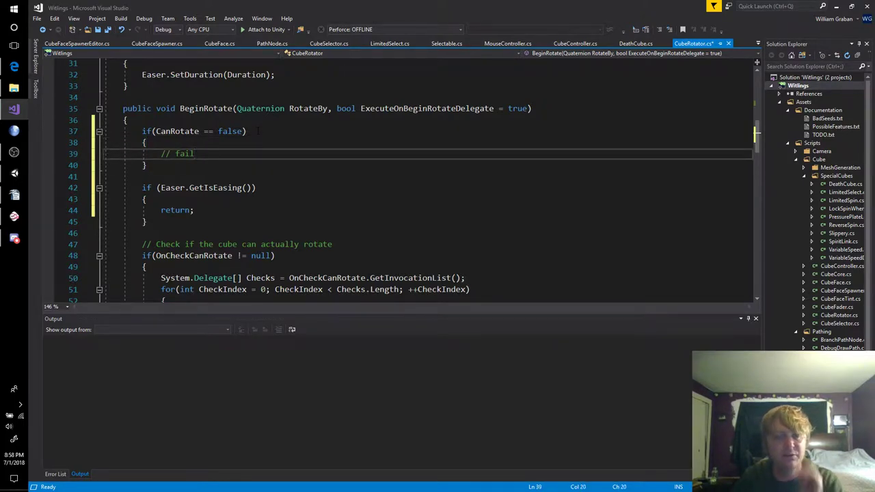
pyautogui.scroll(-3, 258, 130)
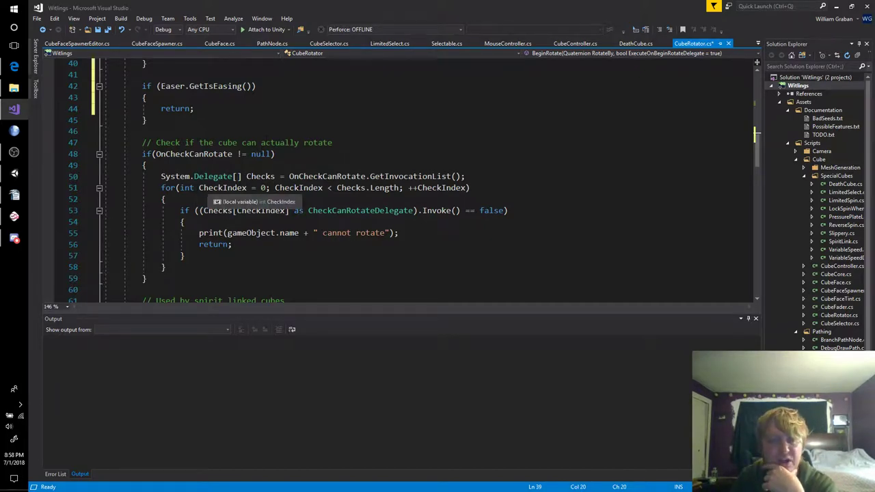
pyautogui.scroll(5, 260, 205)
pyautogui.scroll(-2, 410, 177)
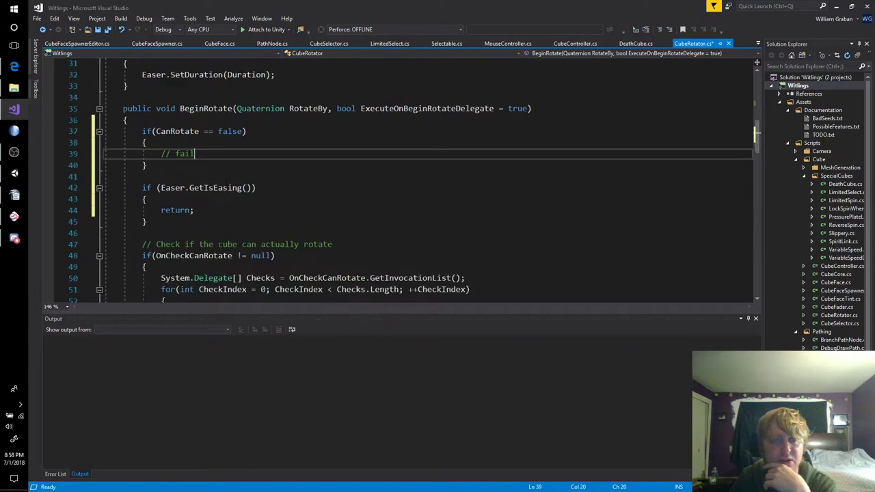
# Replace the if(CanRotate == false) block with 'bool CanRotateThisFrame = CanRotate;' and save CubeRotator.cs.
pyautogui.moveTo(147, 165); pyautogui.dragTo(142, 131)
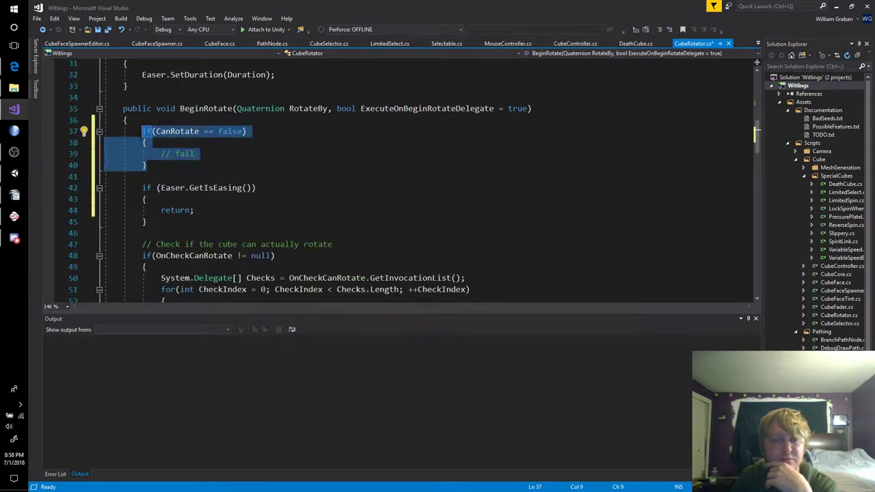
pyautogui.write('bool')
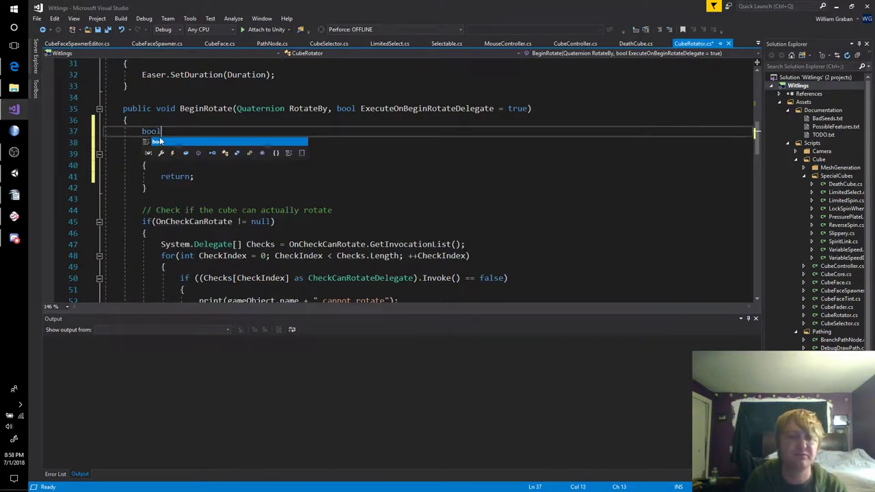
pyautogui.write(' Can')
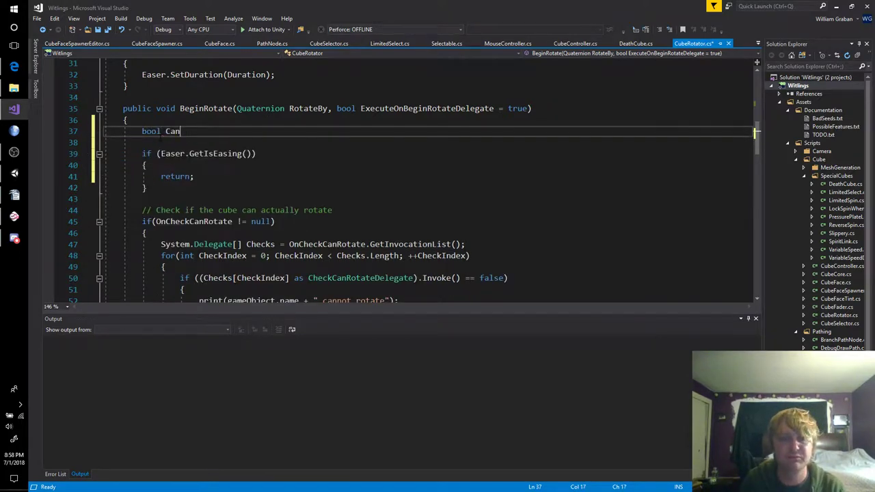
pyautogui.write('RotateThi')
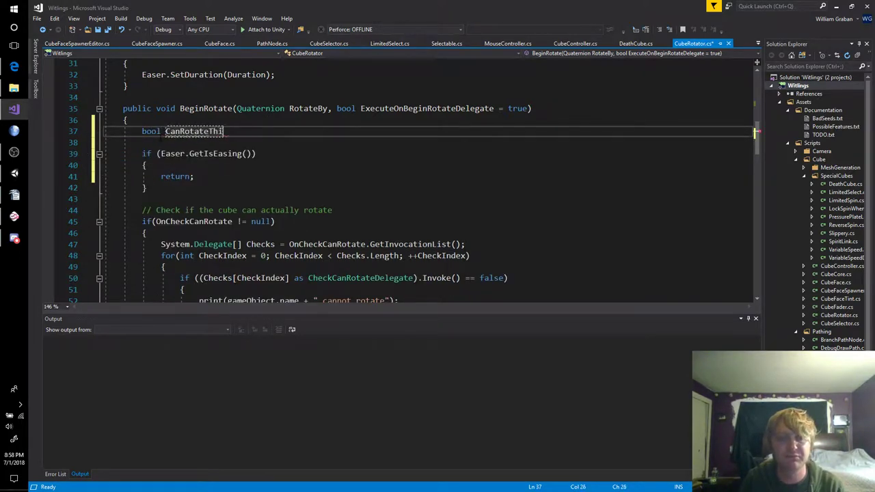
pyautogui.write('sFrame = ')
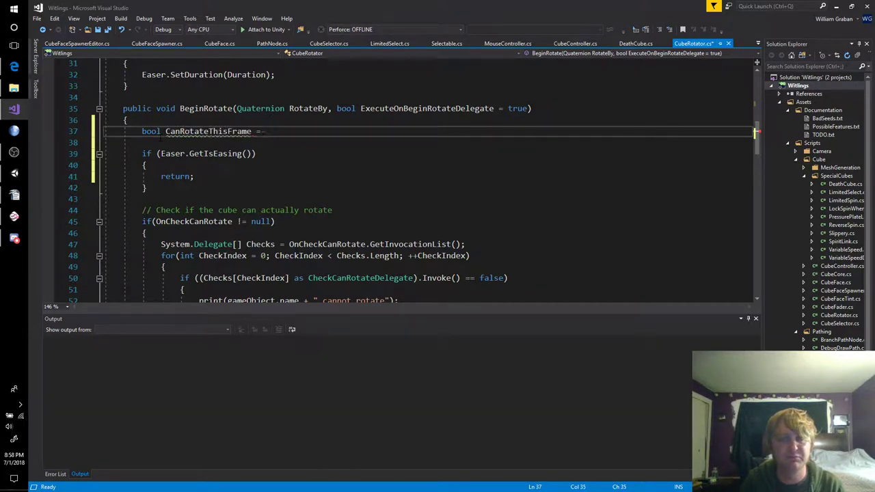
pyautogui.write('Ca')
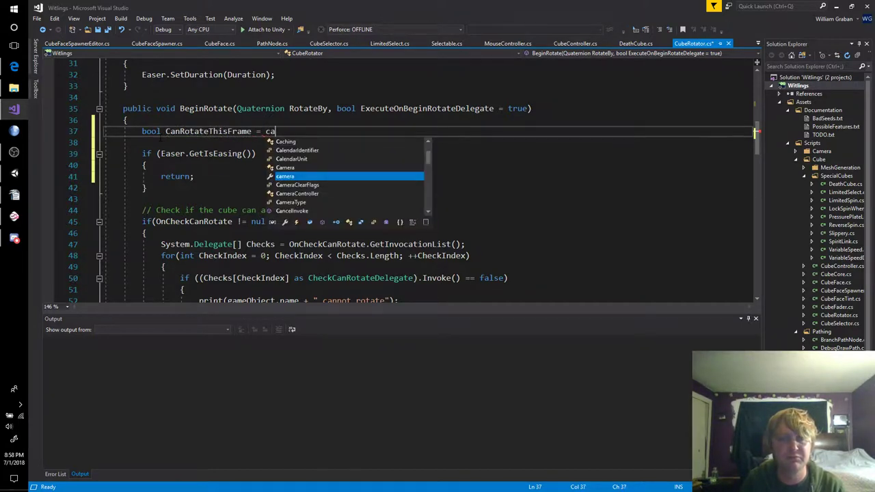
pyautogui.write('nRotate;')
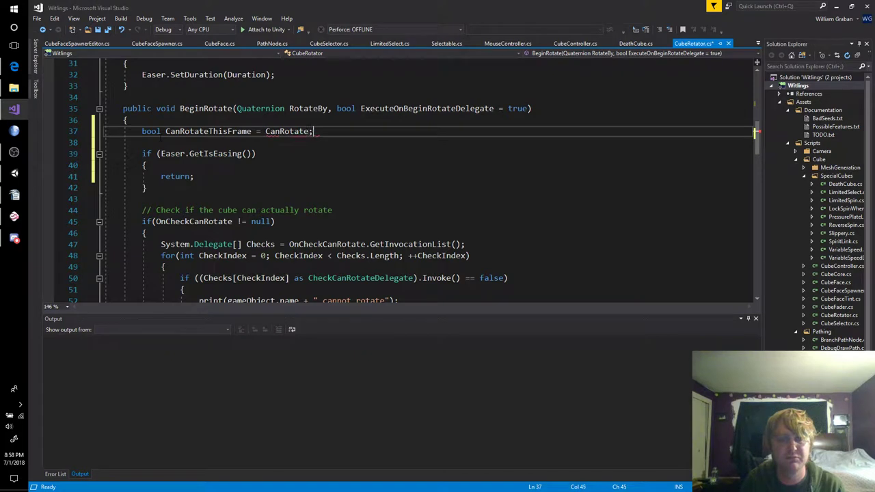
pyautogui.hotkey('ctrl', 's')
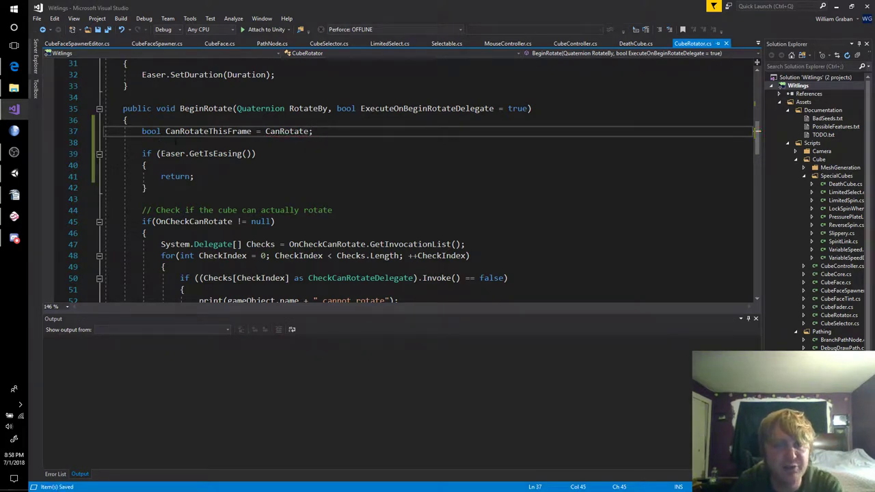
# Insert an if(CanRotateThisFrame) condition after the OnCheckCanRotate block, using IntelliSense for the name.
pyautogui.scroll(-2, 411, 181)
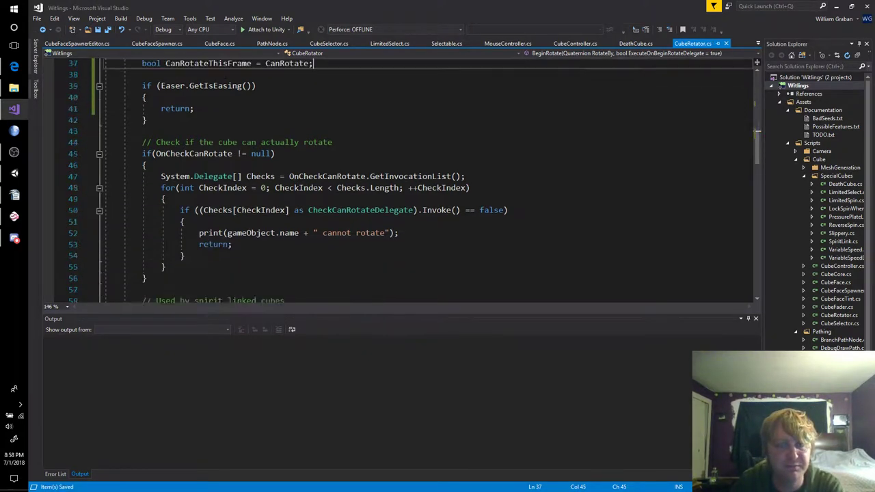
pyautogui.scroll(-3, 410, 181)
pyautogui.click(211, 176)
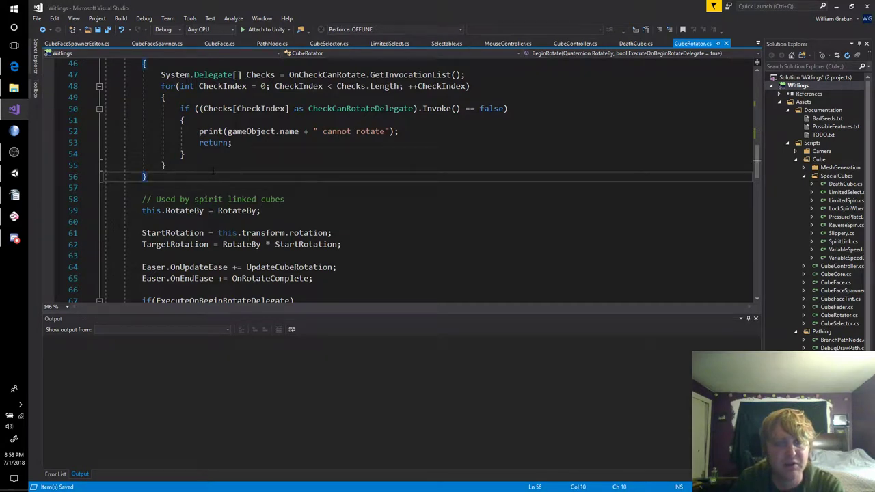
pyautogui.press('Return')
pyautogui.press('Return')
pyautogui.write('if')
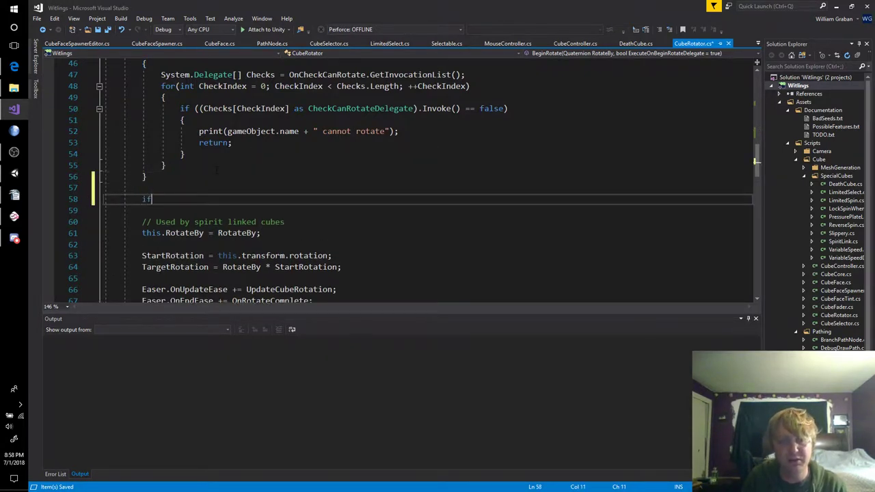
pyautogui.write('(CanRo')
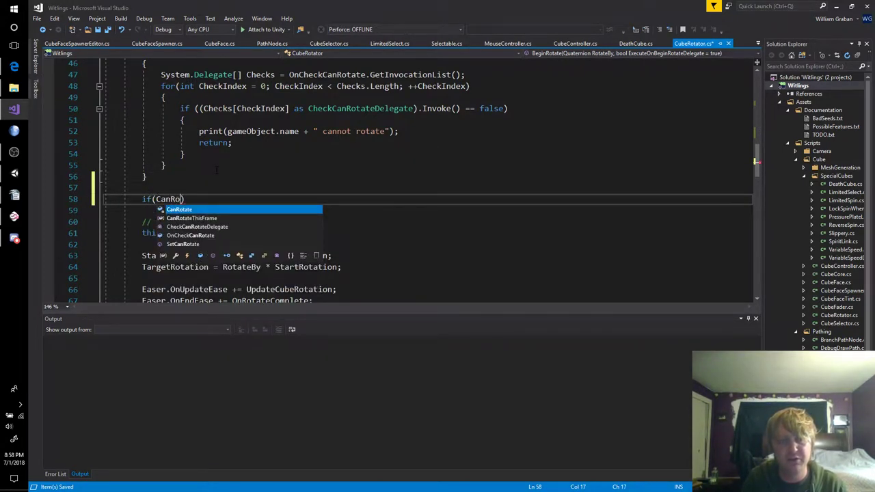
pyautogui.press('Down')
pyautogui.press('Tab')
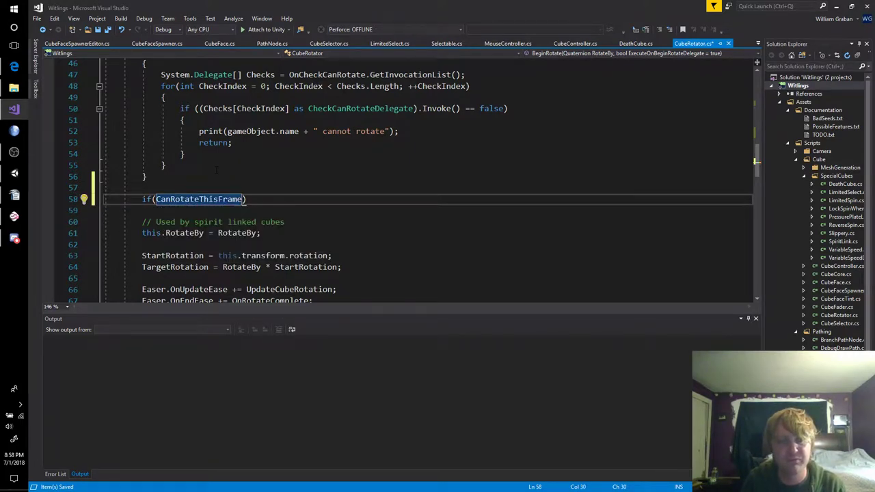
pyautogui.scroll(4, 216, 170)
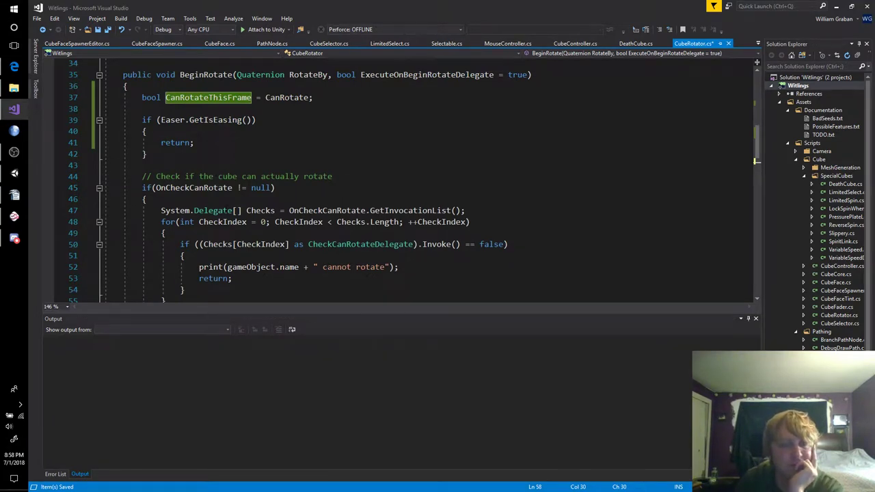
pyautogui.scroll(-1, 404, 181)
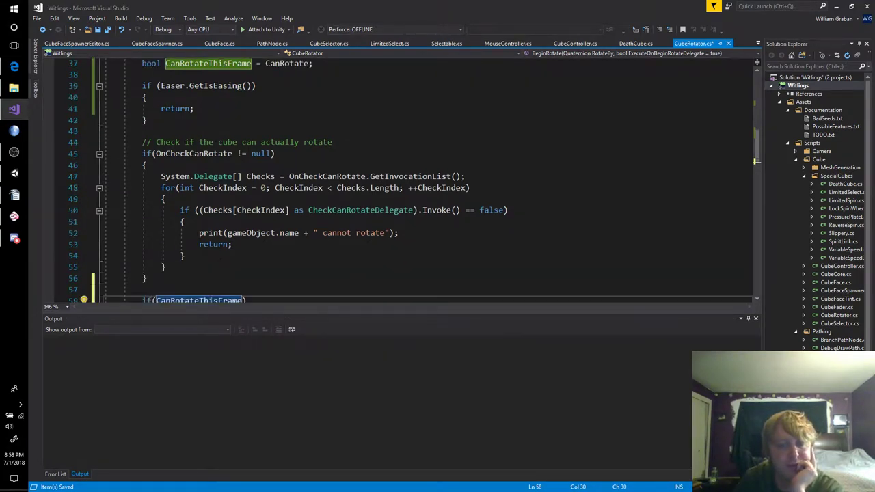
pyautogui.click(254, 247)
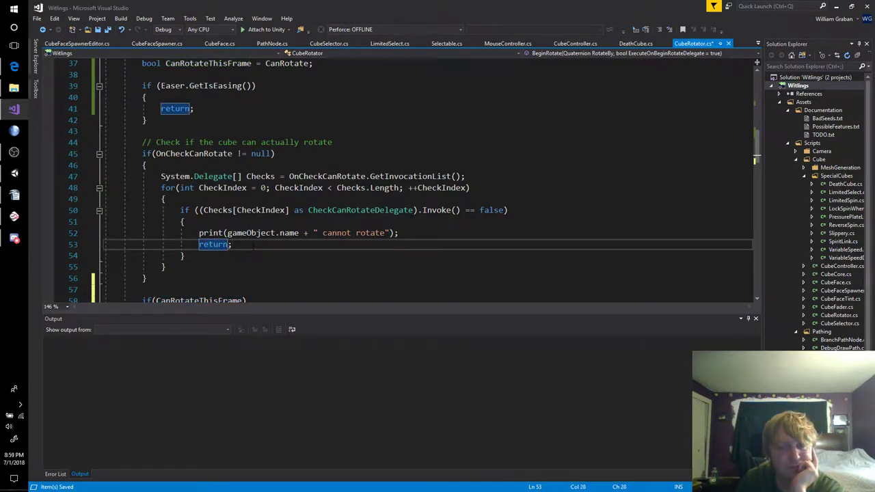
pyautogui.hotkey('shift', 'Home')
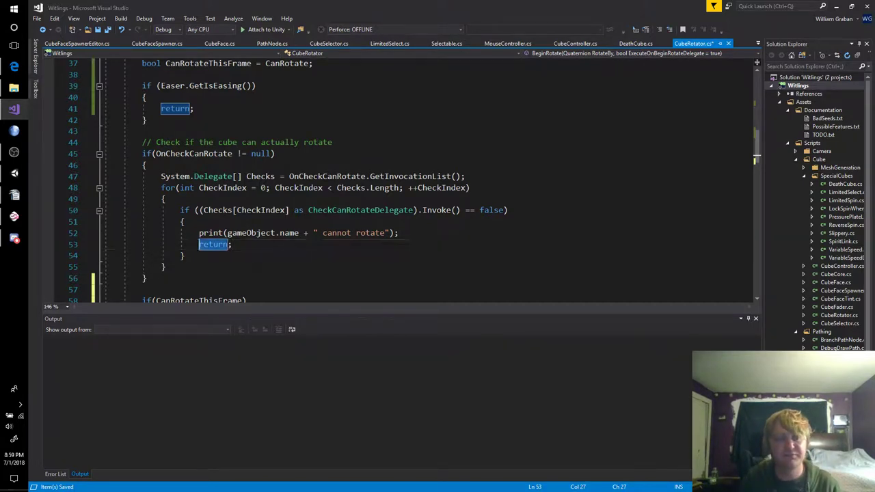
pyautogui.write('brea')
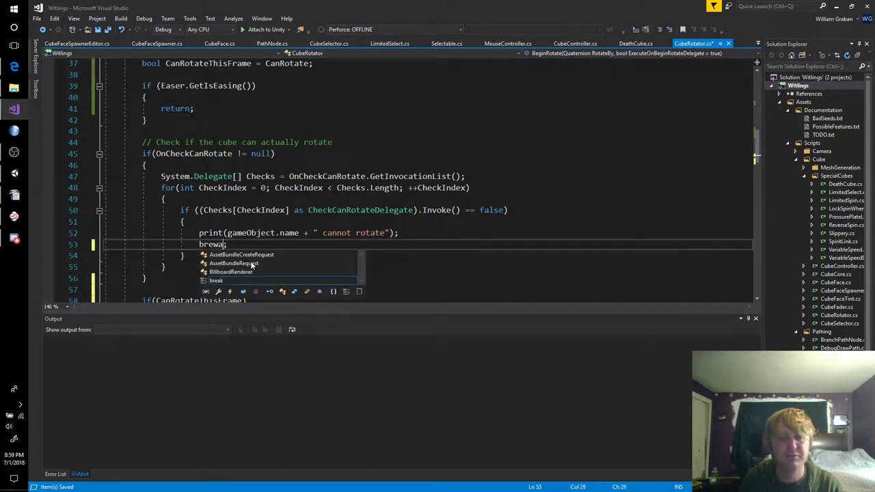
pyautogui.write('k')
pyautogui.press('Escape')
pyautogui.press('Up')
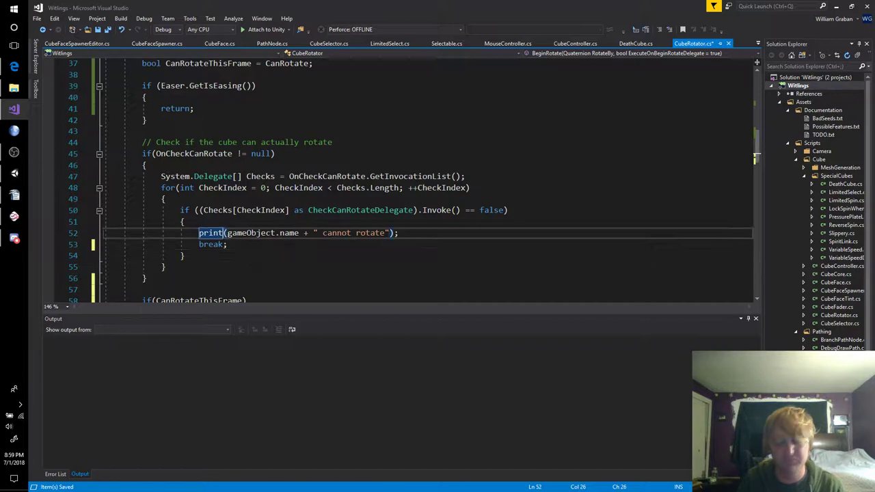
pyautogui.press('End')
pyautogui.press('Return')
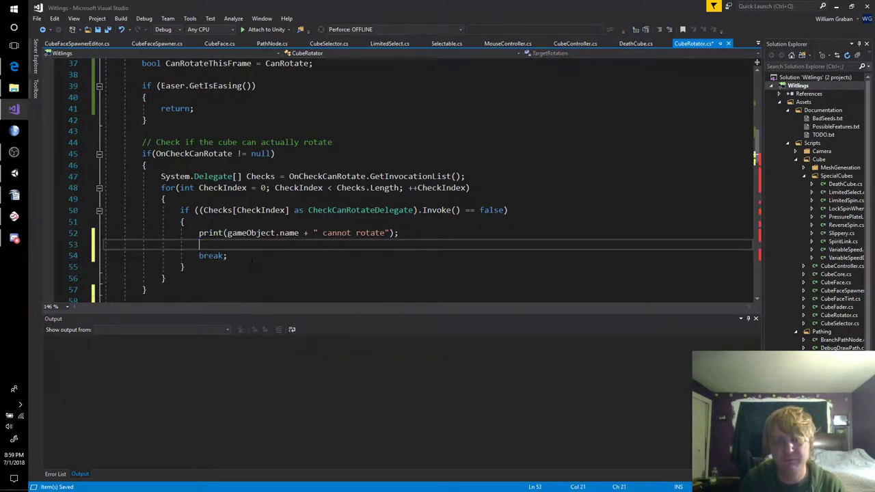
pyautogui.write('CanRo')
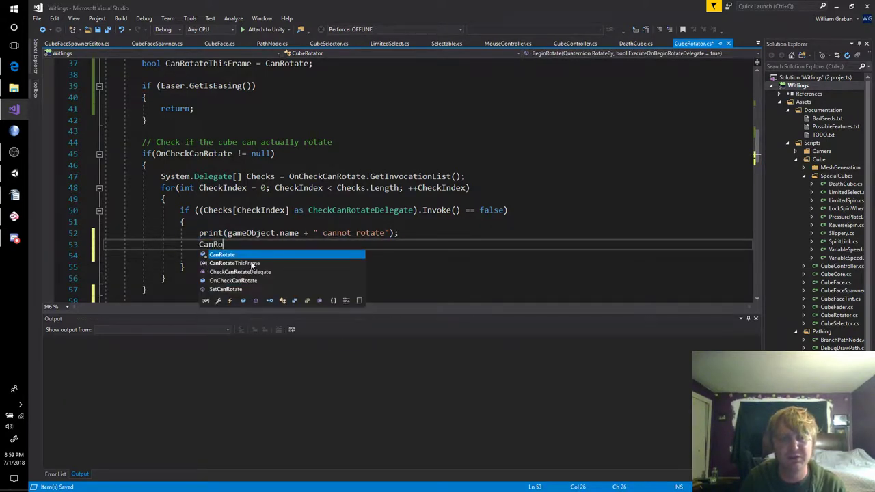
pyautogui.press('Down')
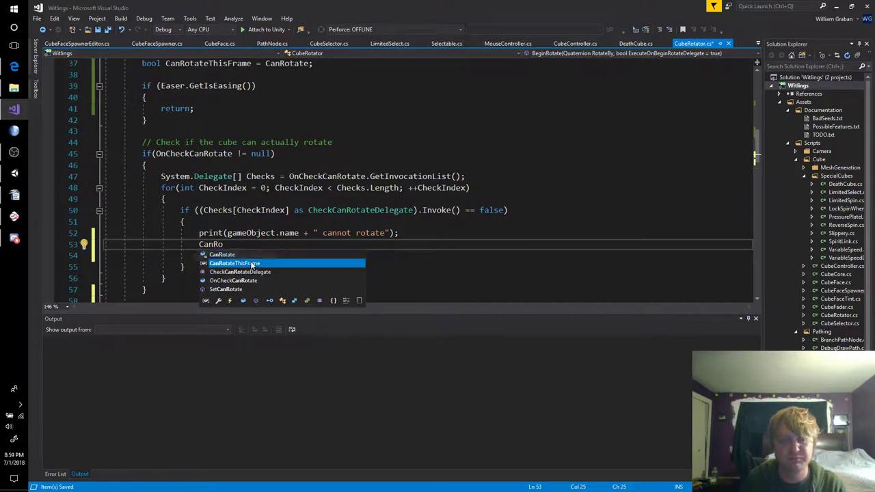
pyautogui.write('f=')
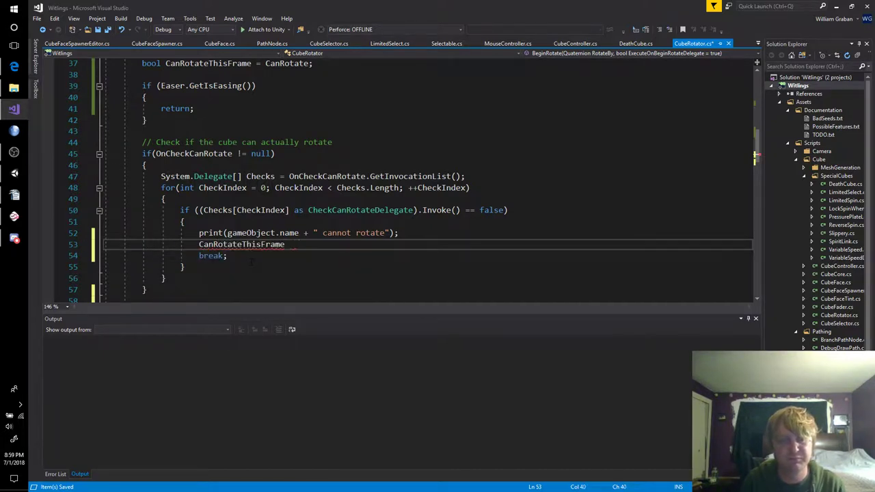
pyautogui.write('= false;')
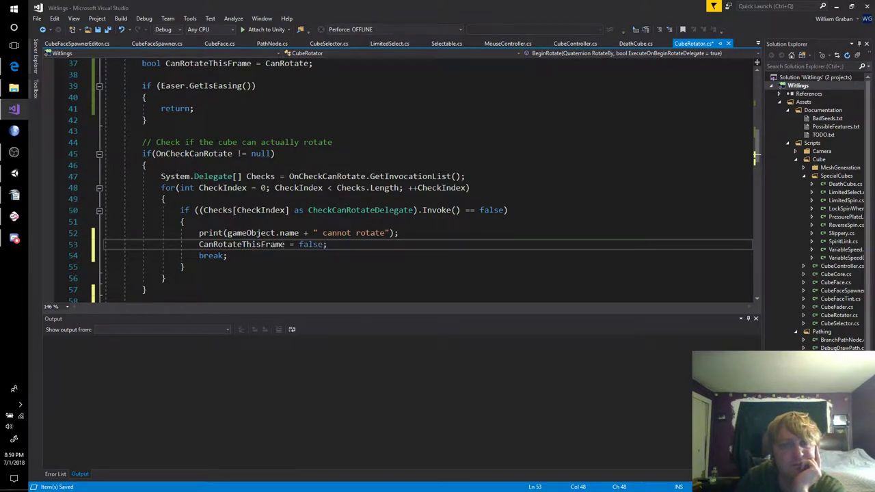
pyautogui.click(213, 111)
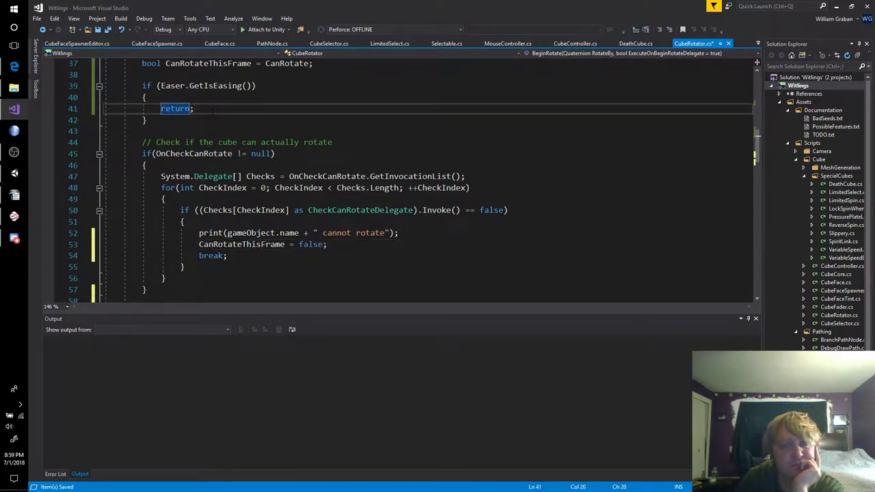
pyautogui.scroll(4, 206, 134)
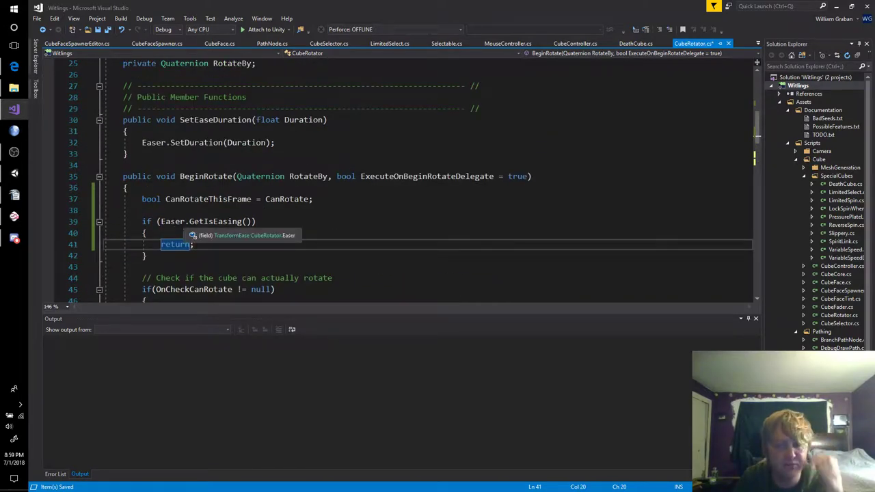
pyautogui.scroll(-5, 174, 223)
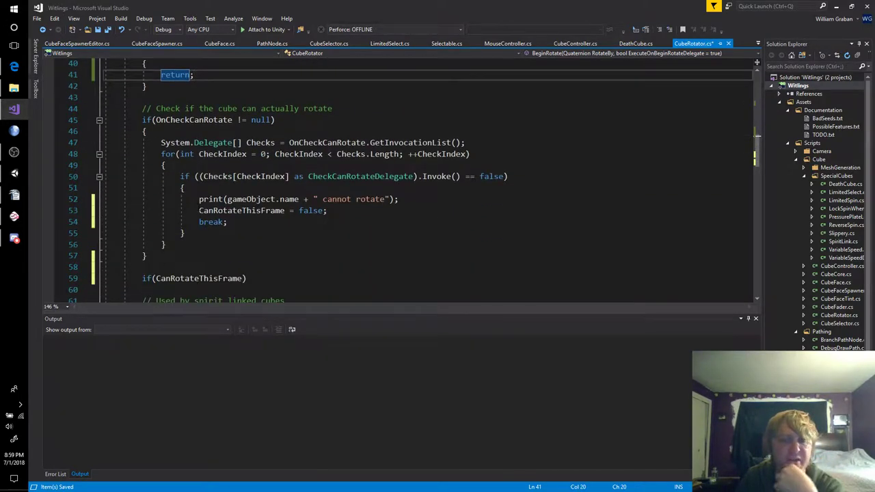
# Negate the condition to if(!CanRotateThisFrame) and open a brace block beneath it.
pyautogui.scroll(-3, 174, 223)
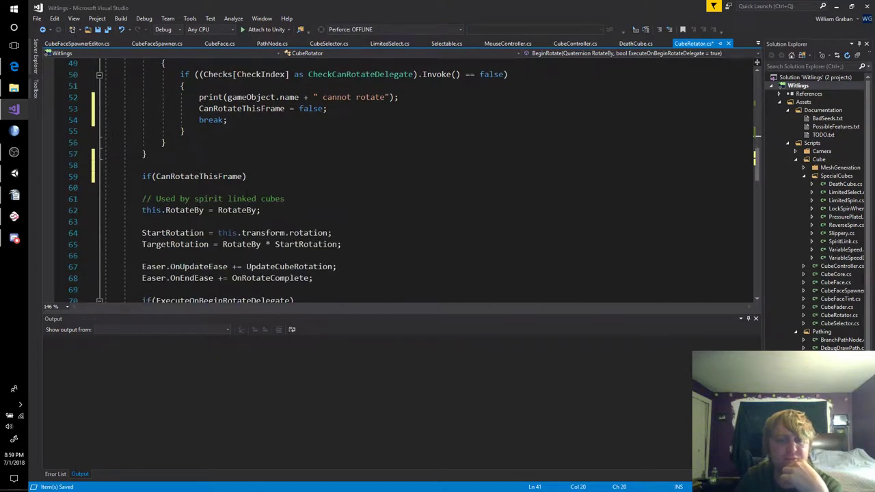
pyautogui.click(253, 176)
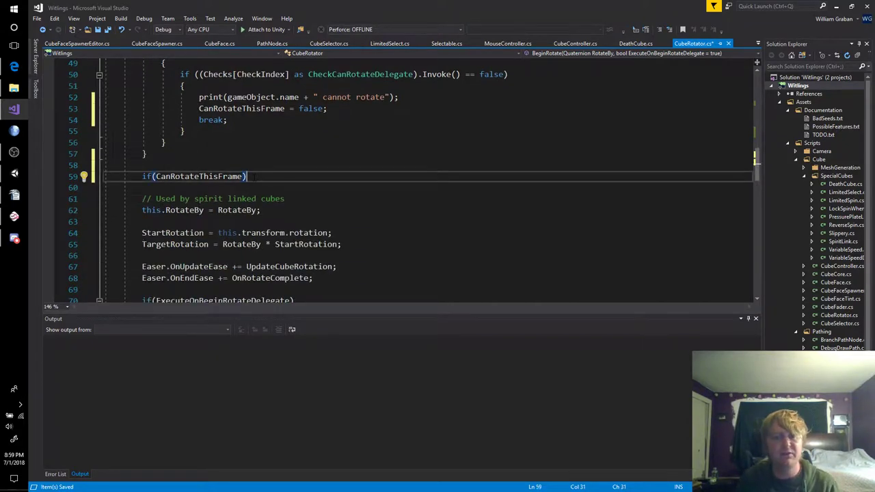
pyautogui.hotkey('ctrl', 'Left')
pyautogui.hotkey('ctrl', 'Left')
pyautogui.write('!')
pyautogui.press('End')
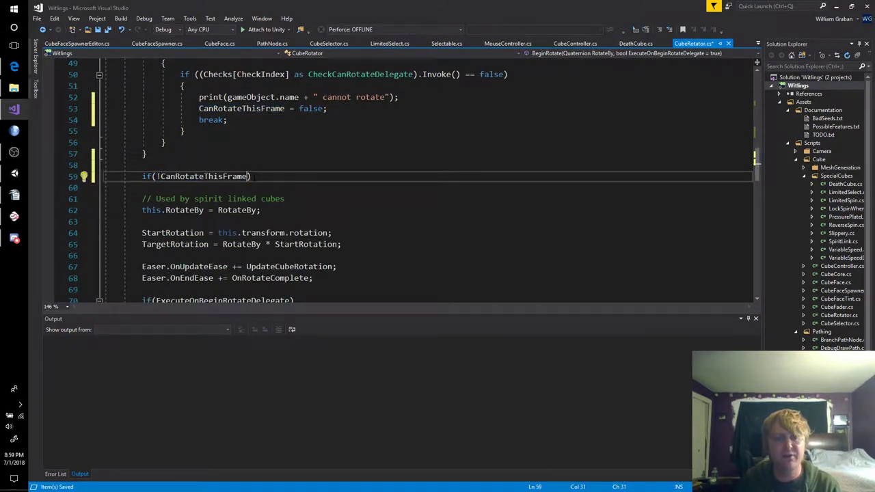
pyautogui.press('Return')
pyautogui.write('{')
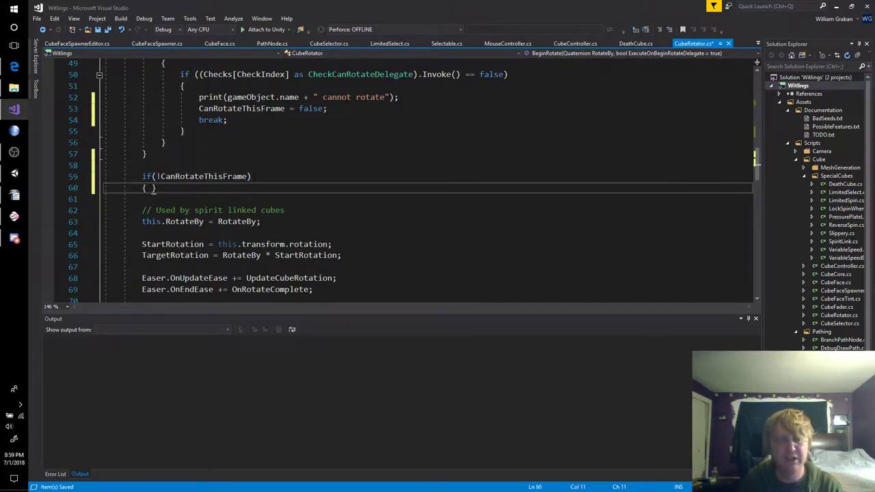
pyautogui.press('Return')
# Replace the ! with 'false ==' so the check reads if (false == CanRotateThisFrame).
pyautogui.press('Up')
pyautogui.press('Up')
pyautogui.press('BackSpace')
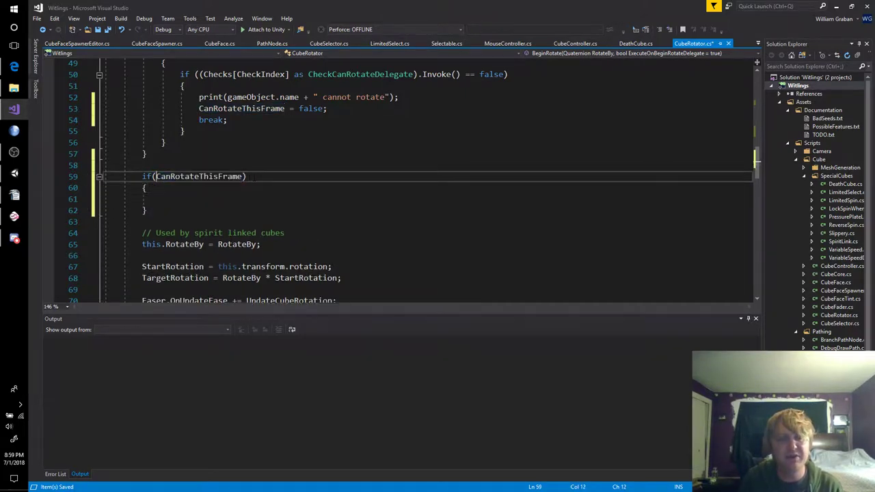
pyautogui.write('fal ')
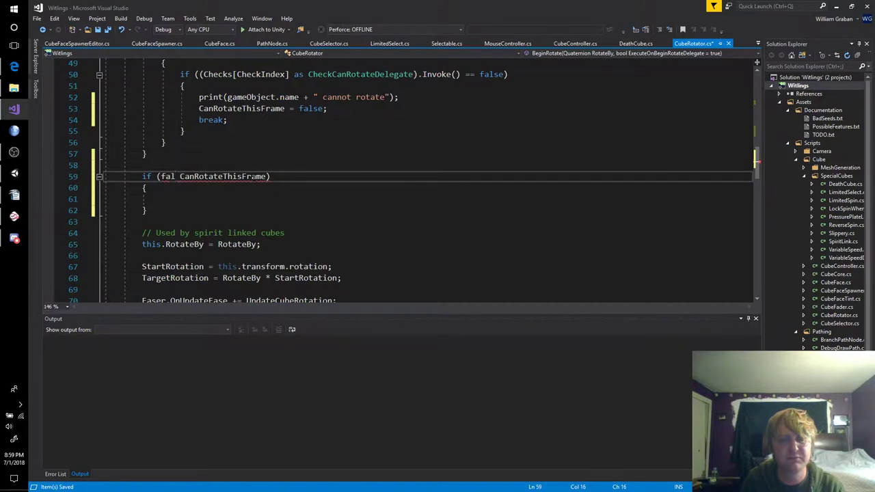
pyautogui.write('se ==')
pyautogui.press('Down')
pyautogui.press('Down')
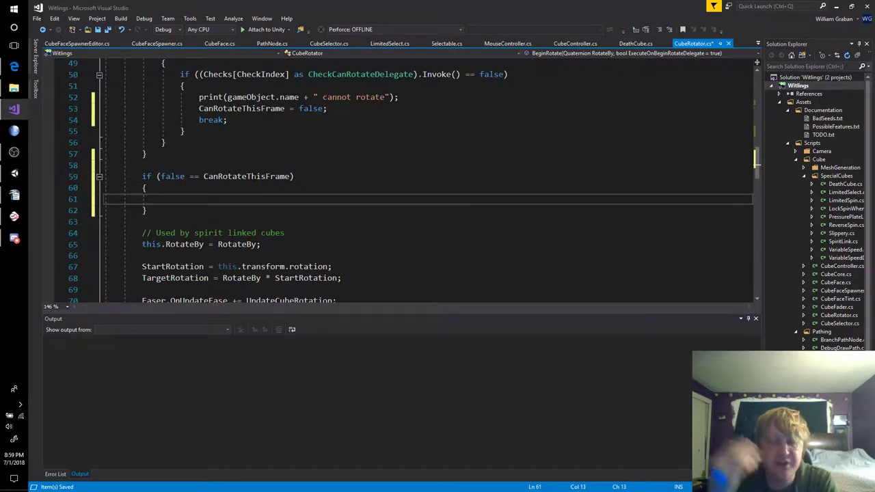
pyautogui.scroll(4, 280, 164)
pyautogui.scroll(2, 280, 164)
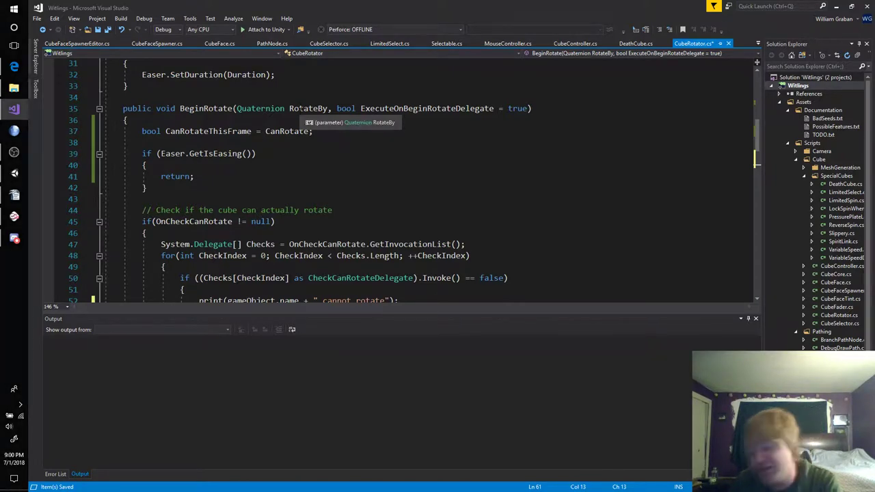
pyautogui.scroll(-4, 290, 133)
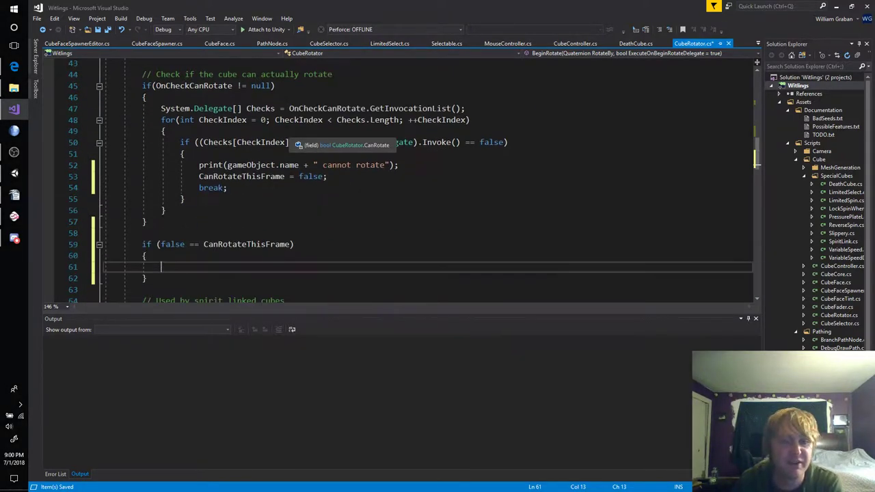
pyautogui.scroll(-2, 291, 133)
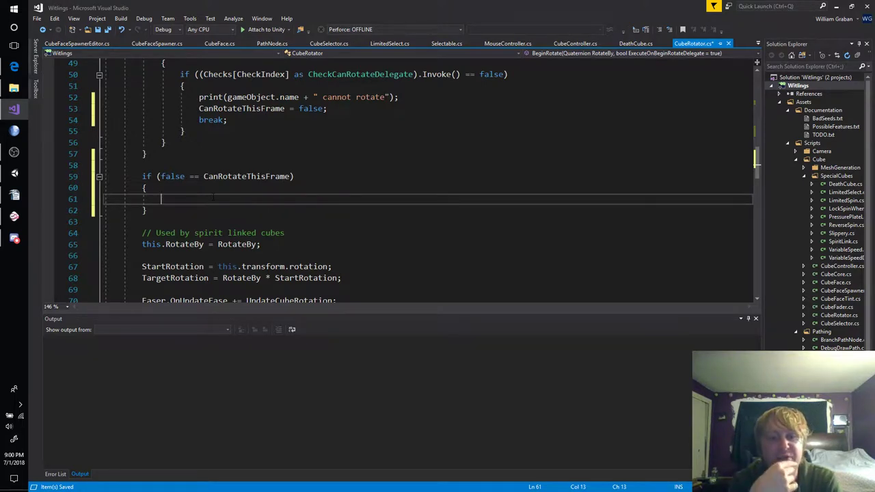
# Put 'return;' inside the new if block, with a blank line above it.
pyautogui.write('re')
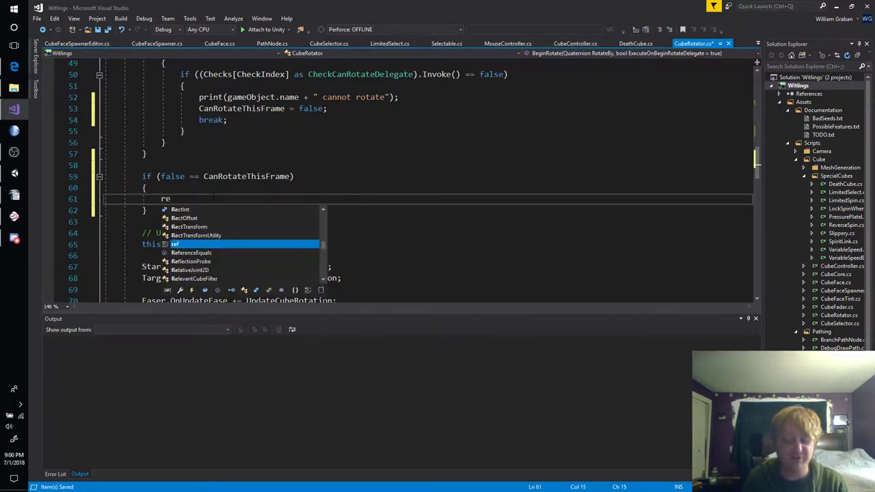
pyautogui.write('turn;')
pyautogui.press('Up')
pyautogui.press('Return')
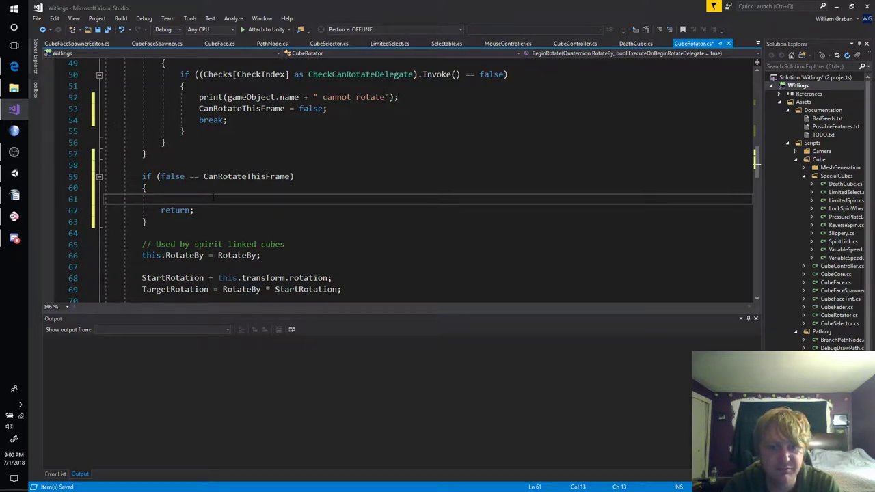
pyautogui.scroll(-1, 214, 197)
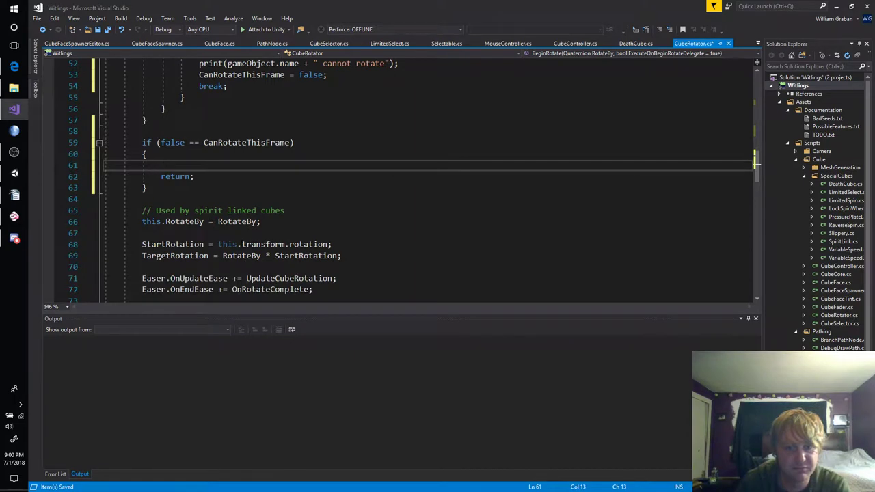
pyautogui.scroll(-3, 241, 244)
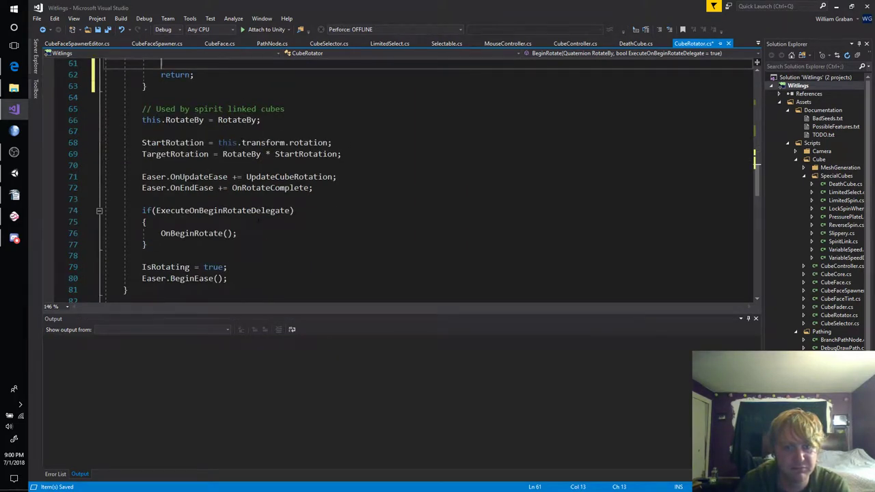
pyautogui.click(258, 234)
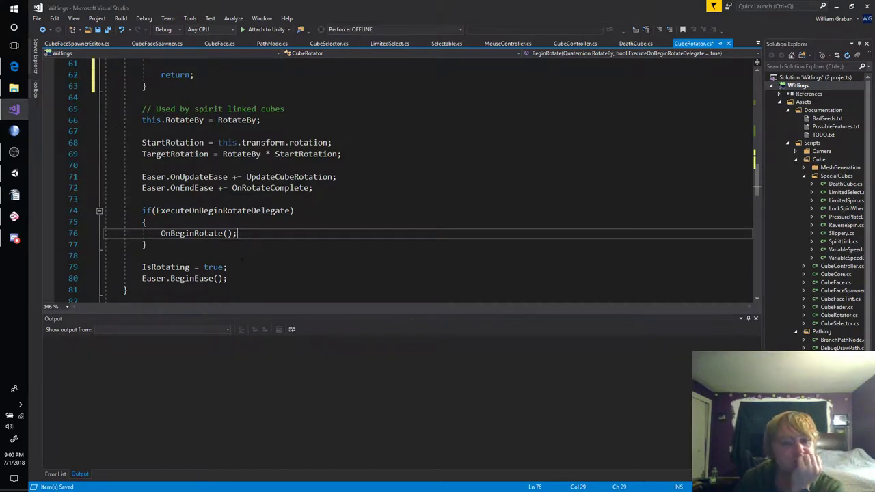
pyautogui.scroll(4, 185, 211)
pyautogui.click(185, 210)
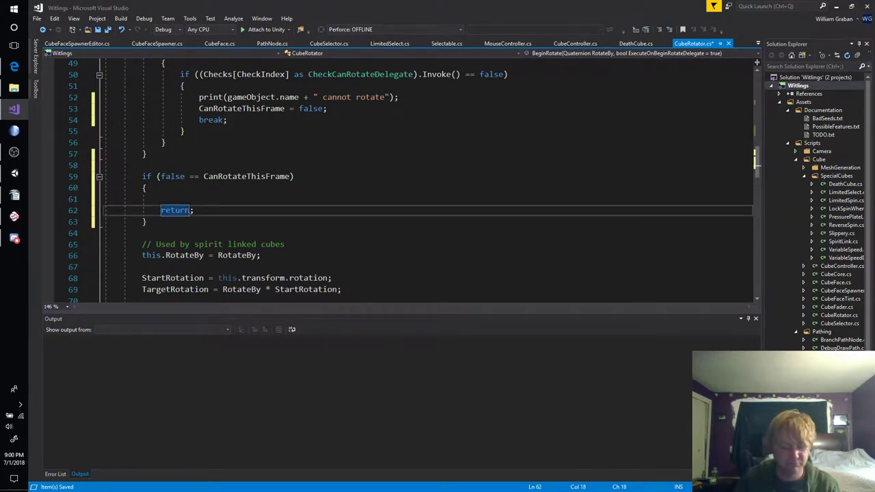
# Try an Easer. call above the return, then cut the unfinished line back out.
pyautogui.press('Up')
pyautogui.hotkey('ctrl', 'space')
pyautogui.scroll(-2, 189, 210)
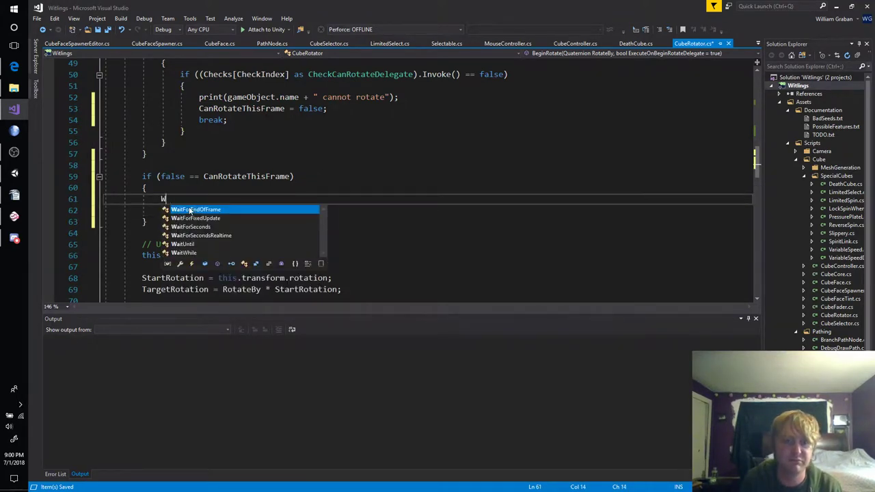
pyautogui.write('Easer.')
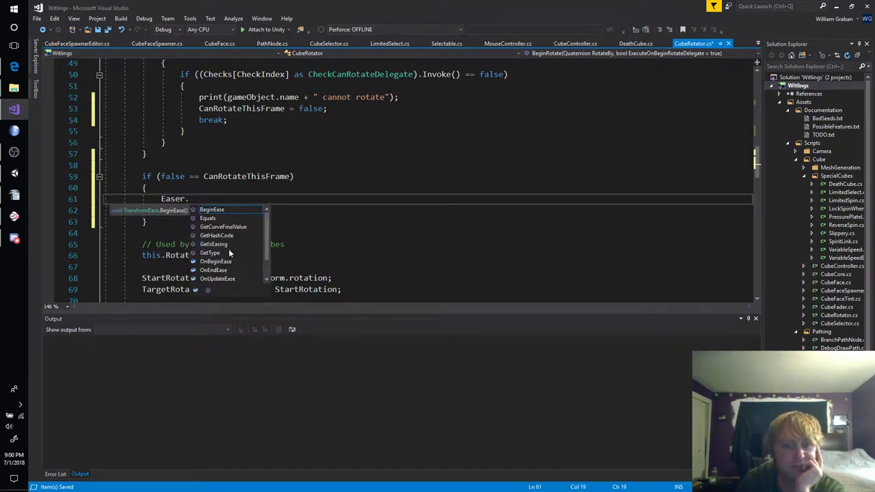
pyautogui.scroll(-1, 230, 253)
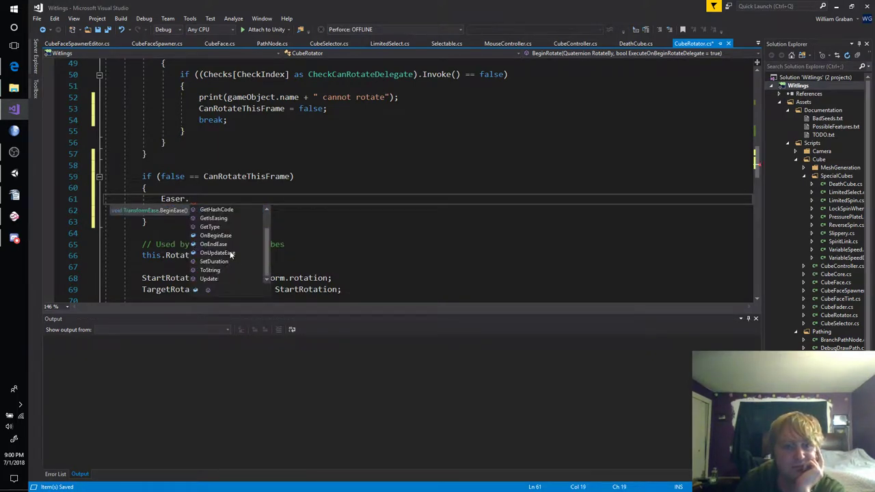
pyautogui.scroll(1, 230, 253)
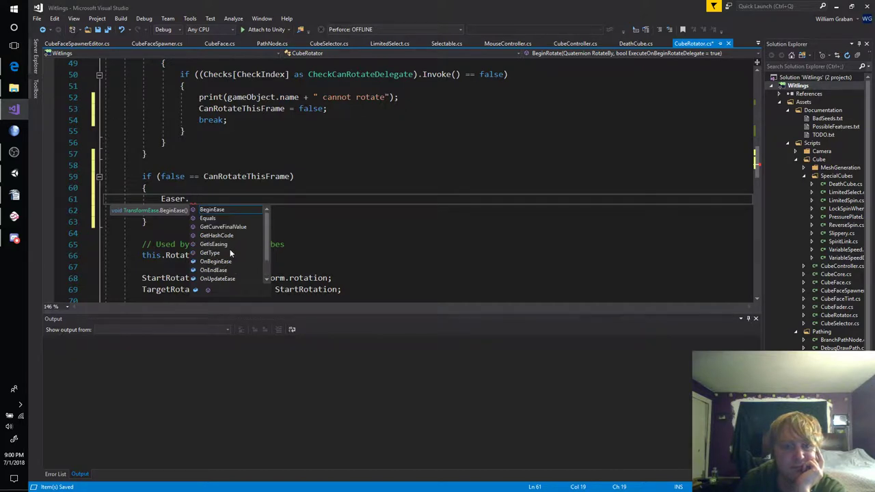
pyautogui.press('Escape')
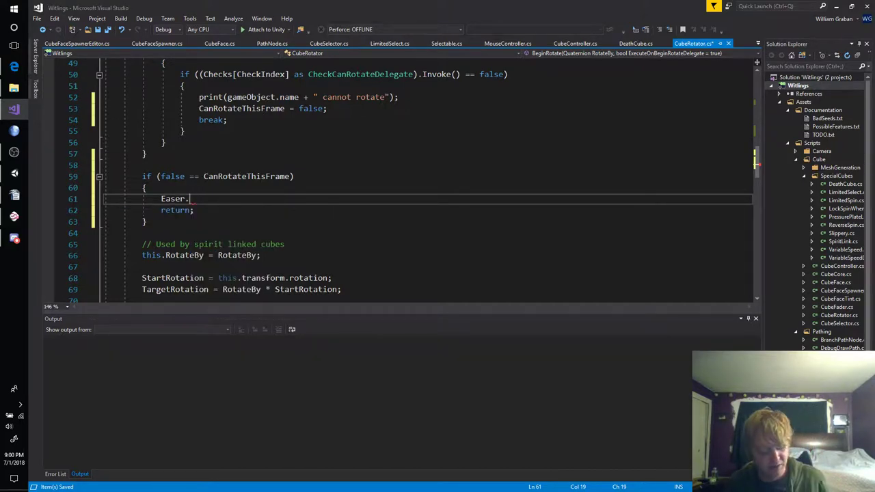
pyautogui.hotkey('ctrl', 'x')
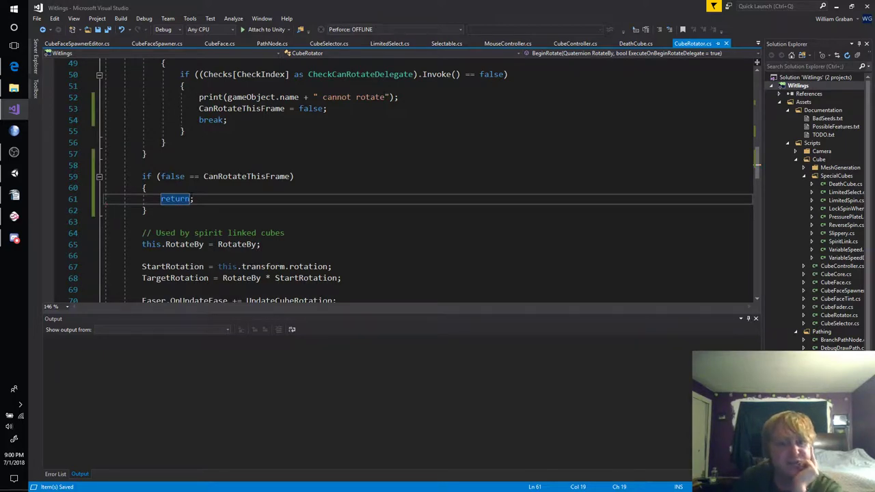
pyautogui.press('Up')
pyautogui.scroll(4, 410, 178)
pyautogui.scroll(2, 410, 178)
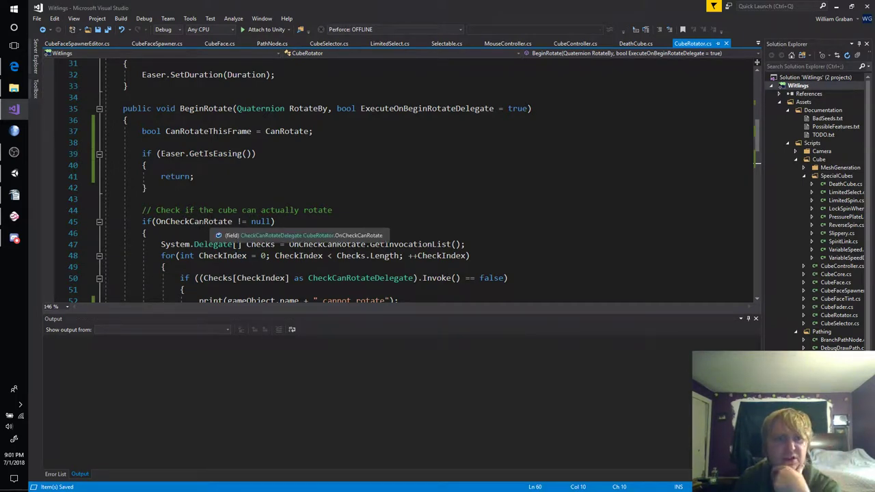
pyautogui.scroll(-1, 92, 173)
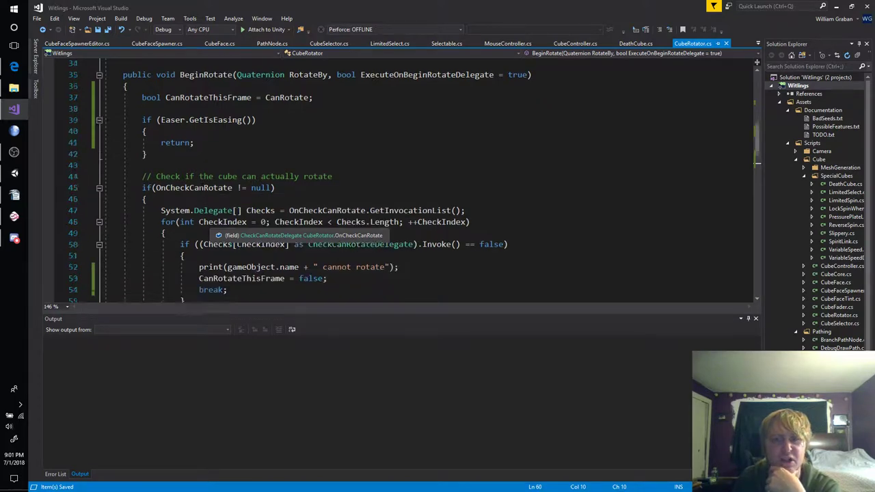
pyautogui.scroll(-1, 92, 174)
pyautogui.click(16, 174)
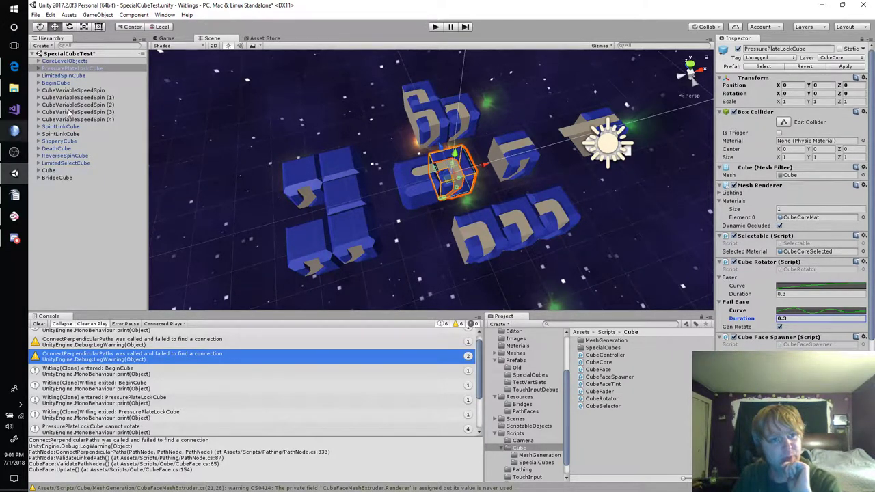
pyautogui.click(18, 116)
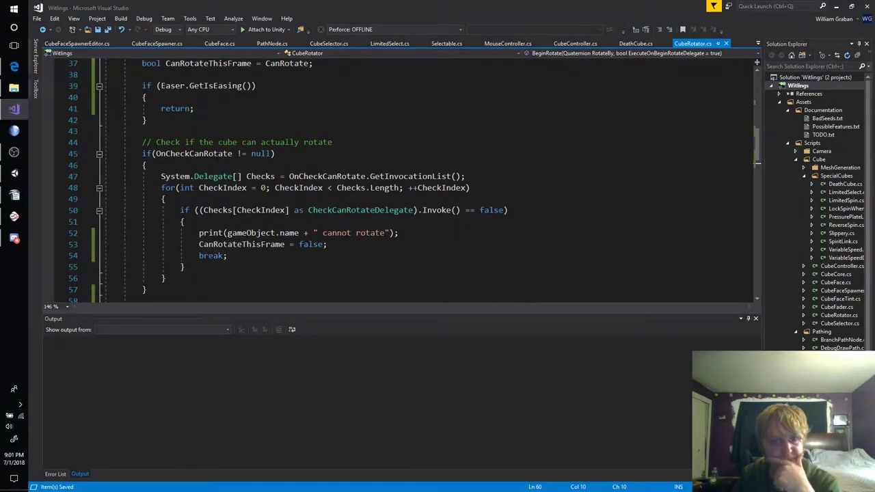
# Find all references to UpdateCubeRotation, then jump to its Quaternion.Lerp definition at line 100.
pyautogui.scroll(-3, 234, 154)
pyautogui.scroll(-2, 235, 154)
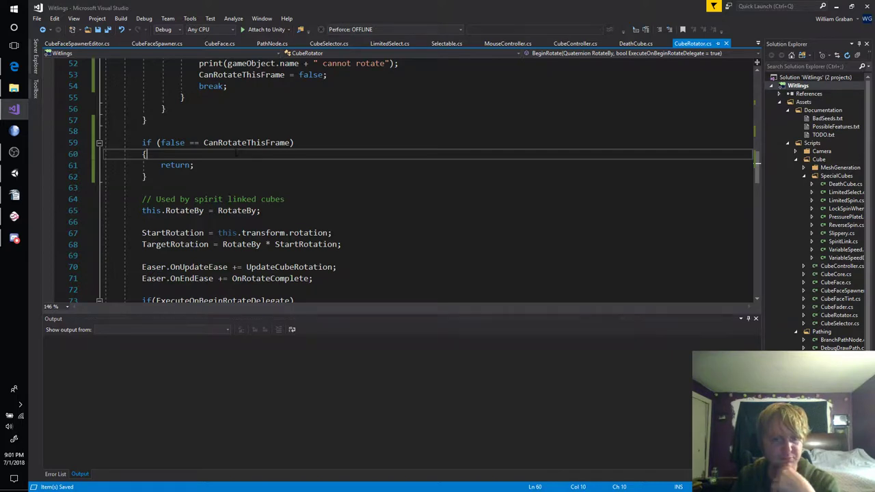
pyautogui.doubleClick(311, 267)
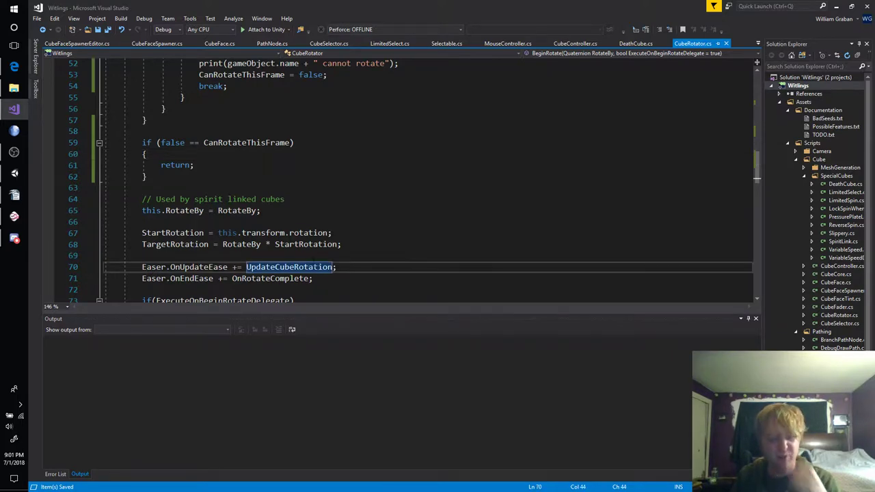
pyautogui.hotkey('shift', 'F12')
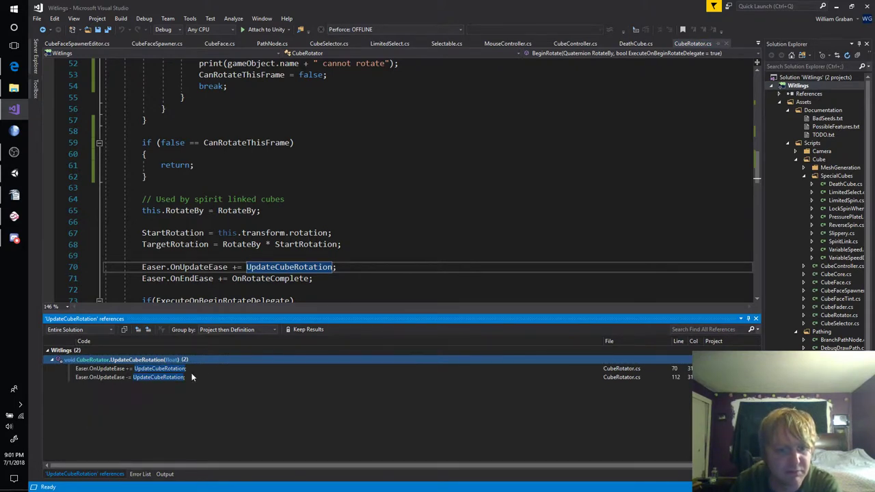
pyautogui.press('F12')
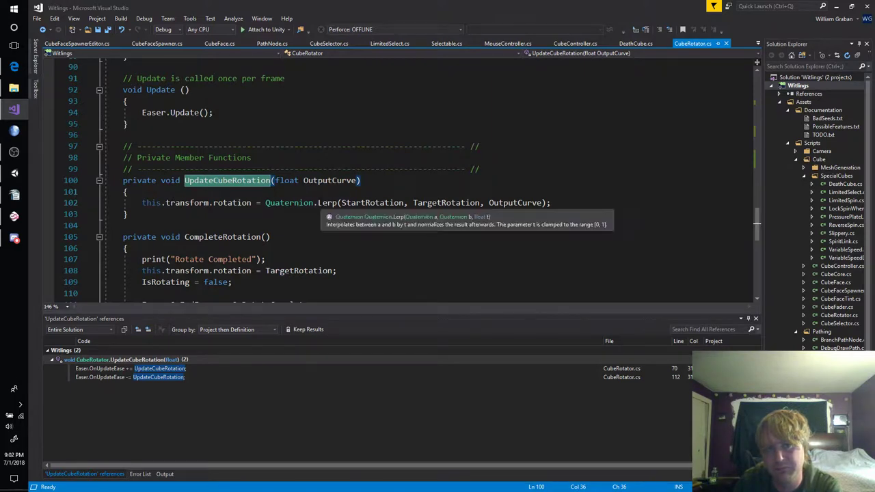
# Change Quaternion.Lerp to LerpUnclamped on line 102 and save CubeRotator.cs.
pyautogui.doubleClick(327, 204)
pyautogui.press('BackSpace')
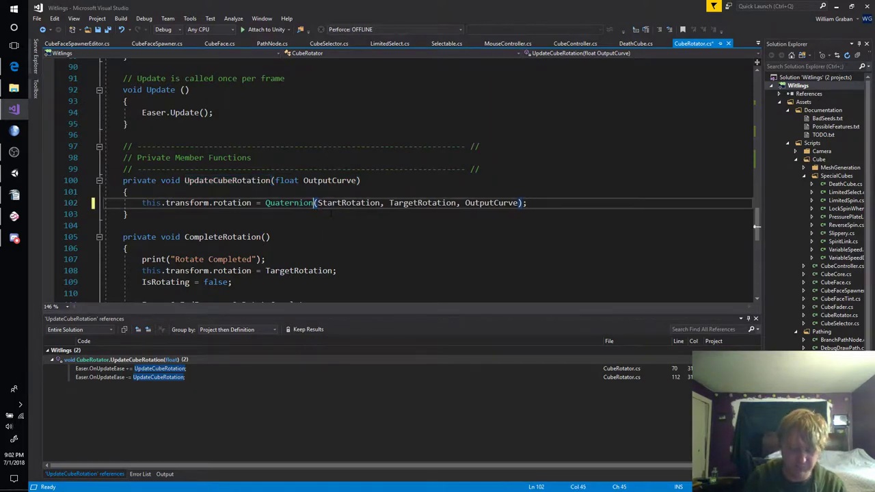
pyautogui.hotkey('ctrl', 'space')
pyautogui.write('Unc')
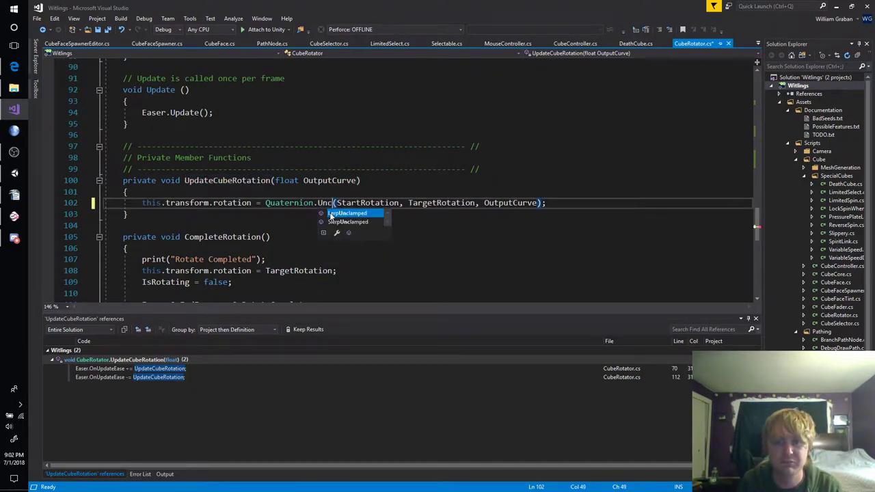
pyautogui.doubleClick(331, 214)
pyautogui.hotkey('ctrl', 's')
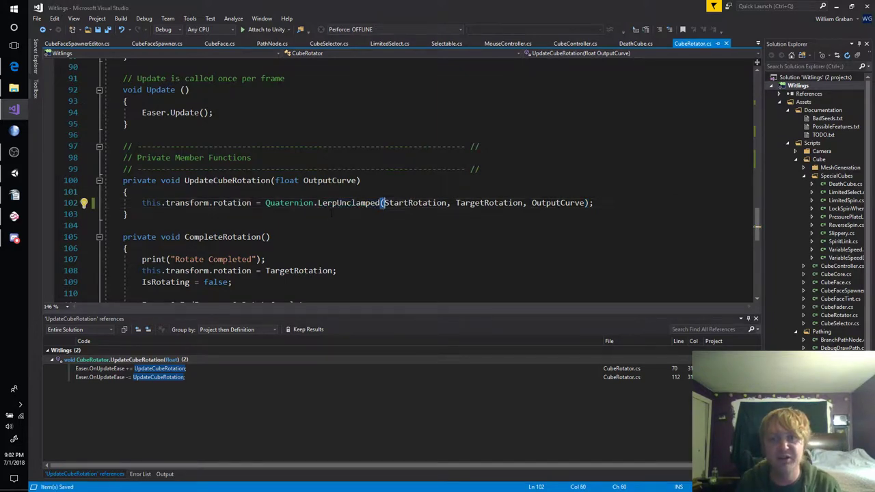
# Highlight where StartRotation is used and review the surrounding code.
pyautogui.click(395, 204)
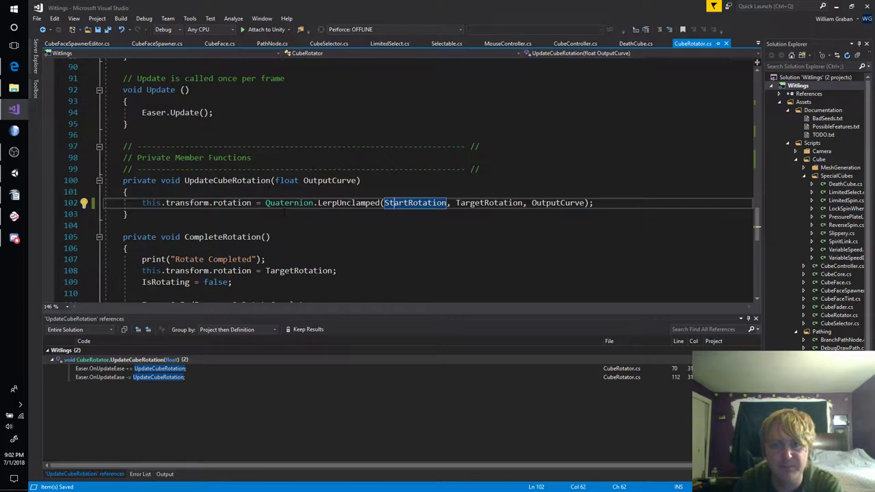
pyautogui.scroll(4, 285, 212)
pyautogui.scroll(-4, 287, 214)
pyautogui.scroll(6, 371, 228)
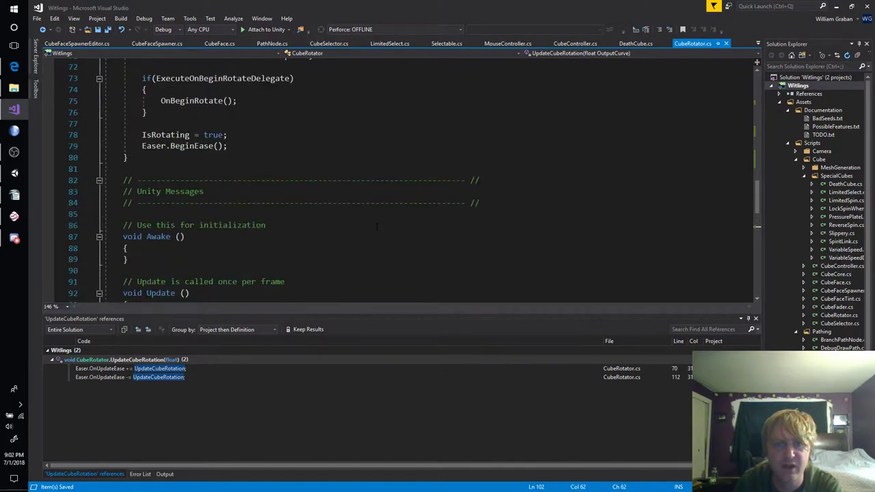
pyautogui.scroll(8, 371, 228)
pyautogui.scroll(5, 371, 228)
pyautogui.scroll(3, 370, 228)
pyautogui.scroll(-3, 370, 228)
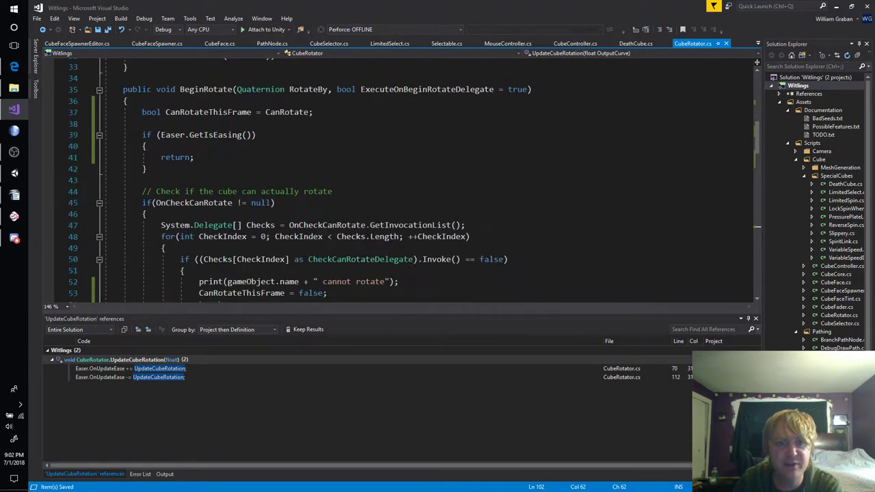
pyautogui.scroll(-2, 370, 227)
pyautogui.scroll(-3, 362, 234)
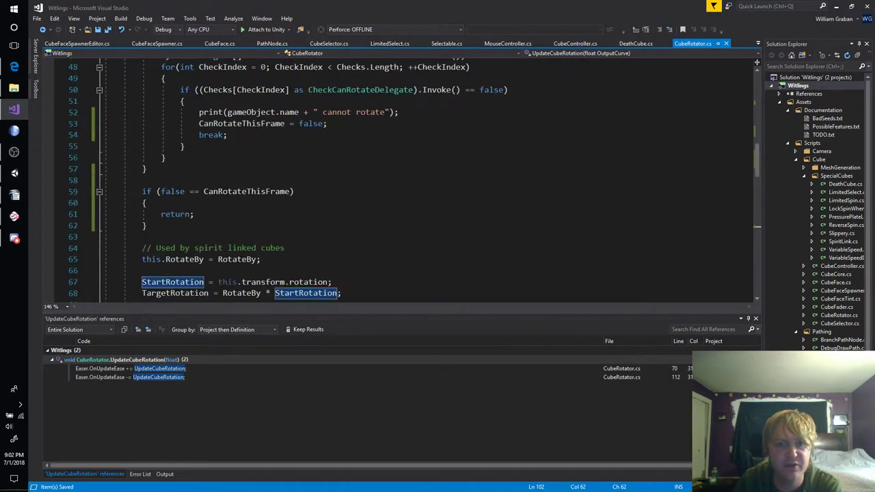
pyautogui.click(216, 203)
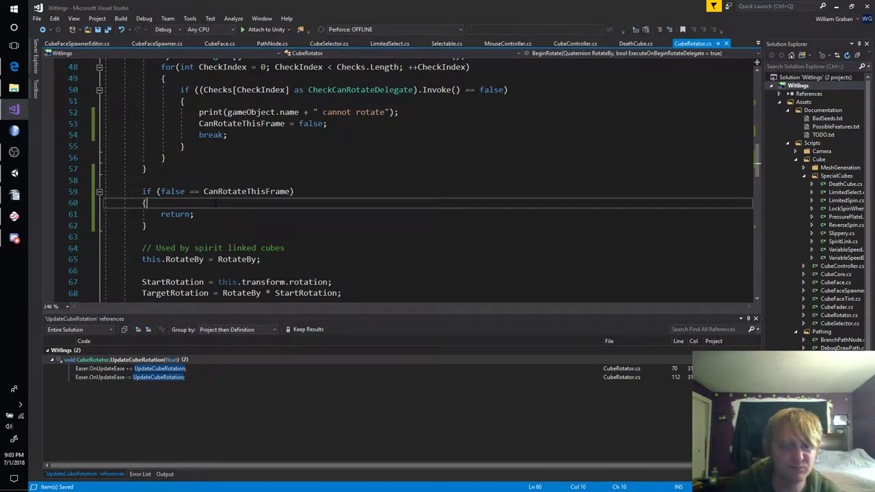
# Add '// NOTE: How do I handle failed rotations?' on line 65 and save.
pyautogui.click(295, 247)
pyautogui.press('Return')
pyautogui.write('//')
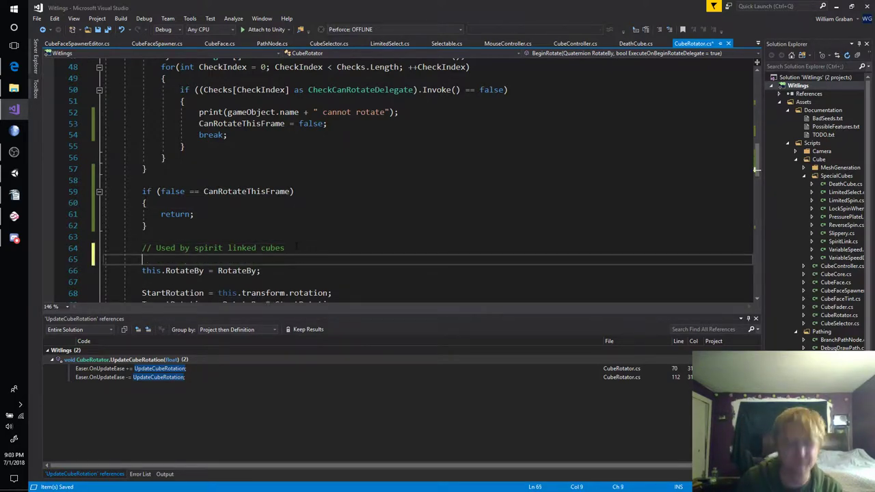
pyautogui.write(' NOTE')
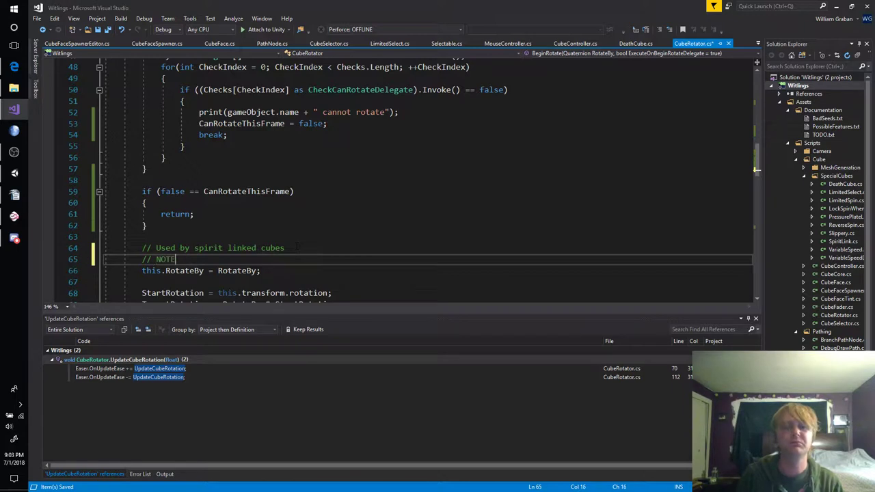
pyautogui.write(': ')
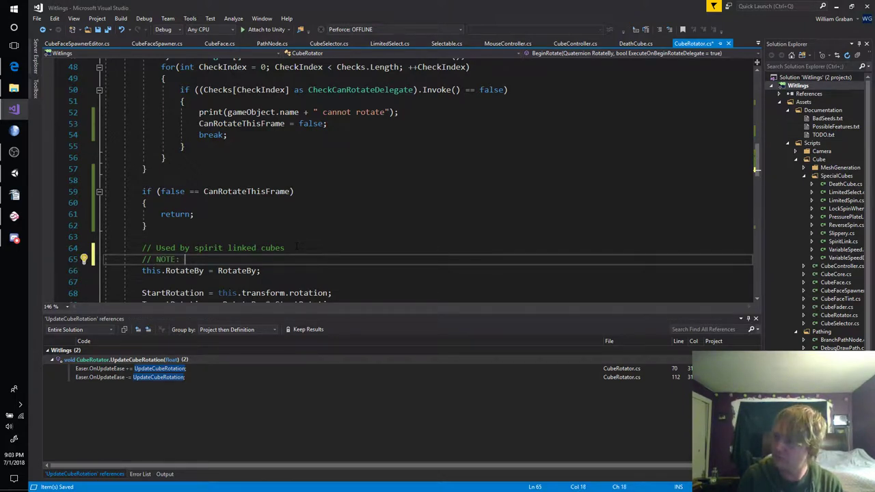
pyautogui.write('How di ')
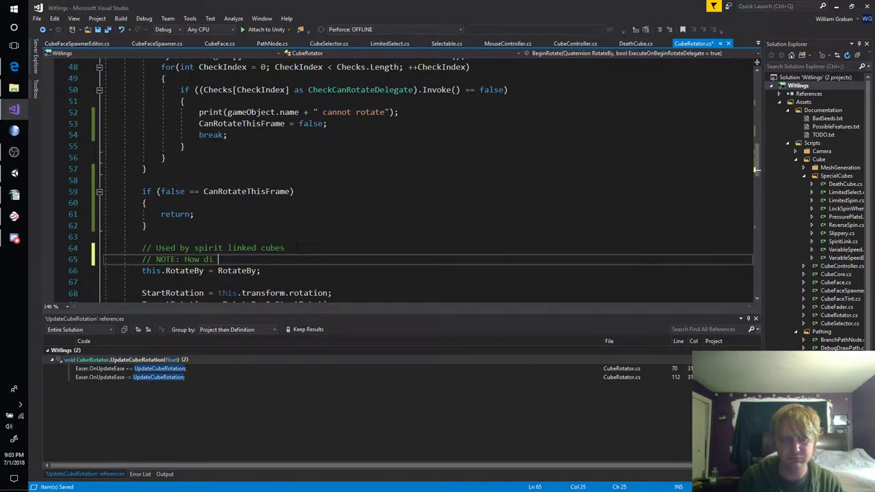
pyautogui.press('BackSpace')
pyautogui.press('BackSpace')
pyautogui.write('o I hand')
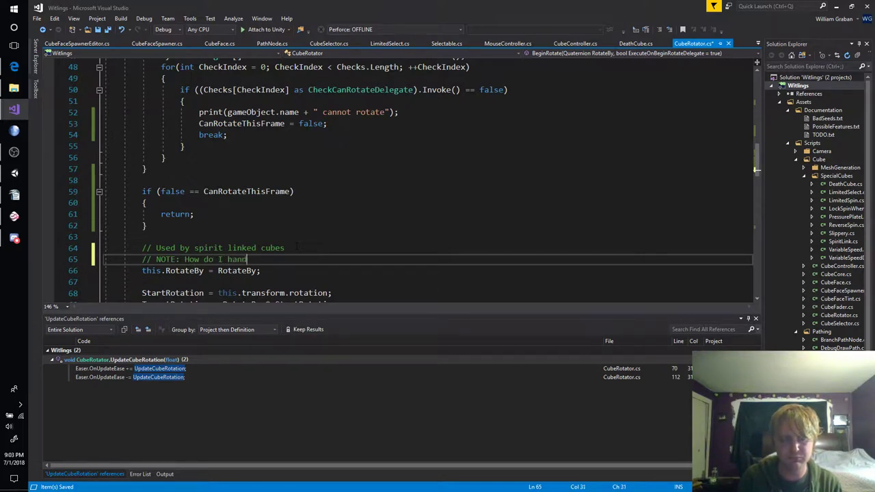
pyautogui.write('le failed cu')
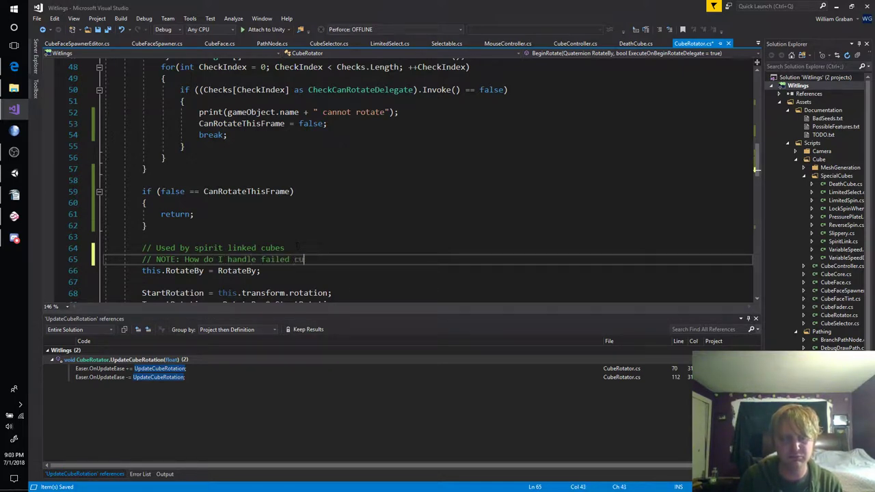
pyautogui.write('bes?')
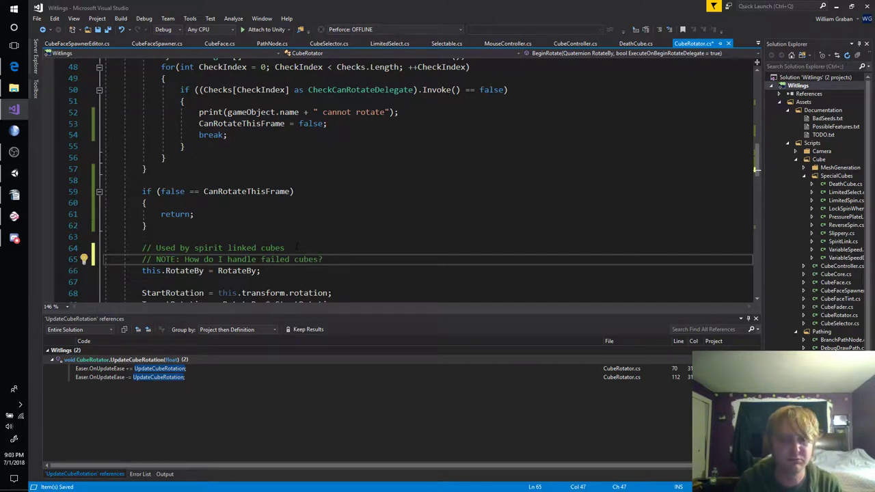
pyautogui.hotkey('ctrl', 'shift', 'Left')
pyautogui.hotkey('ctrl', 'shift', 'Left')
pyautogui.write('ra')
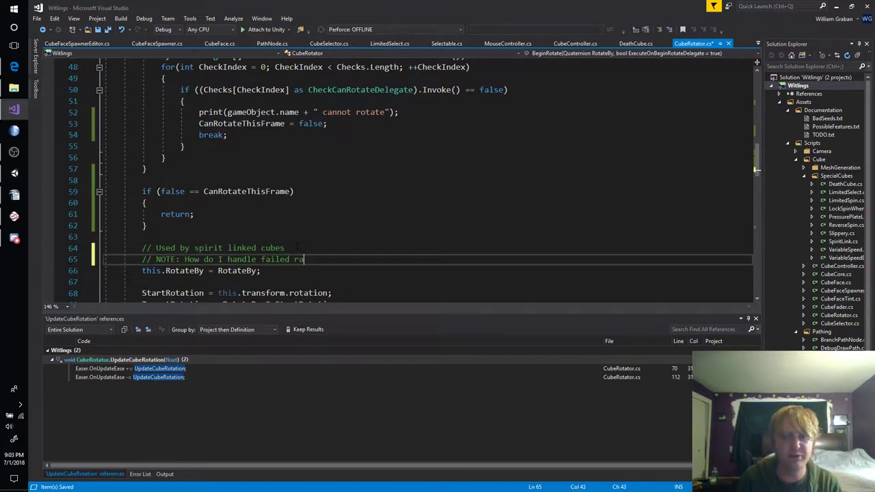
pyautogui.write('c')
pyautogui.write('ions?')
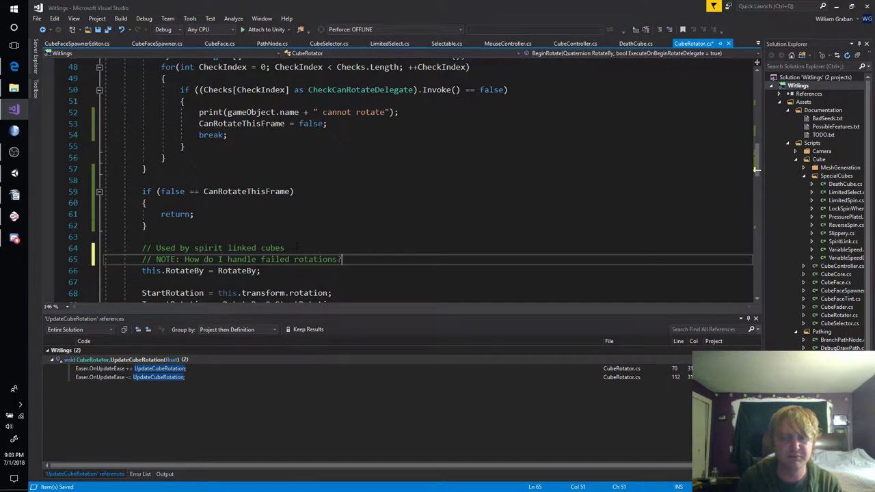
pyautogui.hotkey('ctrl', 's')
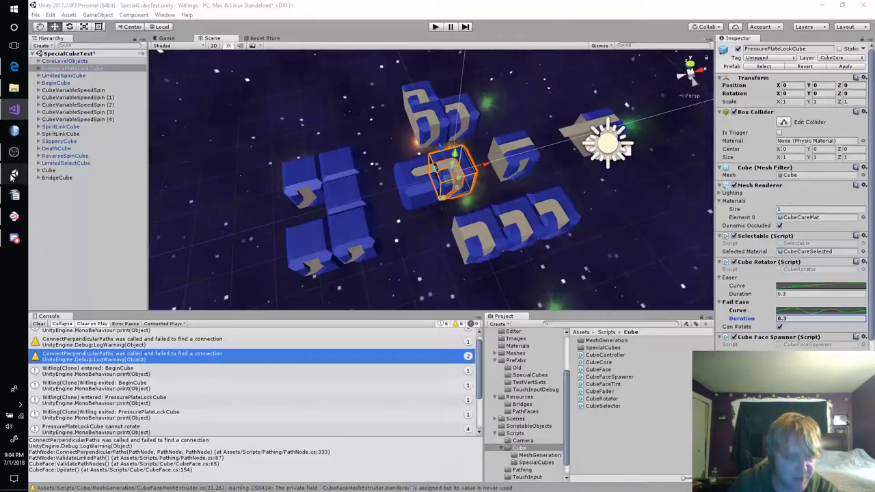
# In Unity, add a Cube prefab instance and move PressurePlateLockCube one unit along Z.
pyautogui.click(14, 173)
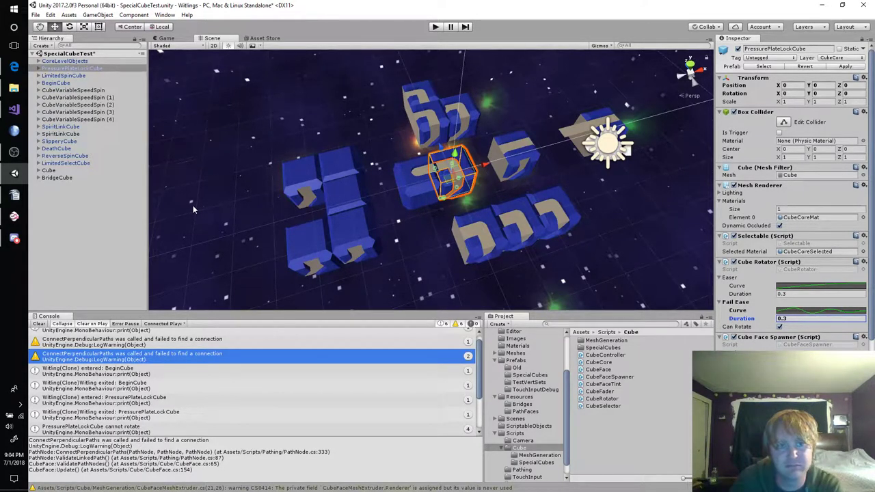
pyautogui.click(515, 361)
pyautogui.click(86, 229)
pyautogui.moveTo(85, 229); pyautogui.dragTo(83, 228)
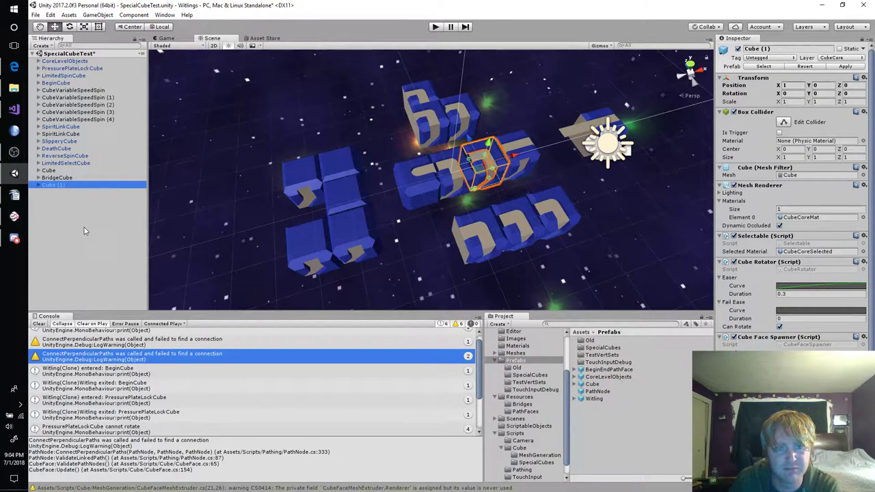
pyautogui.click(75, 177)
pyautogui.click(73, 170)
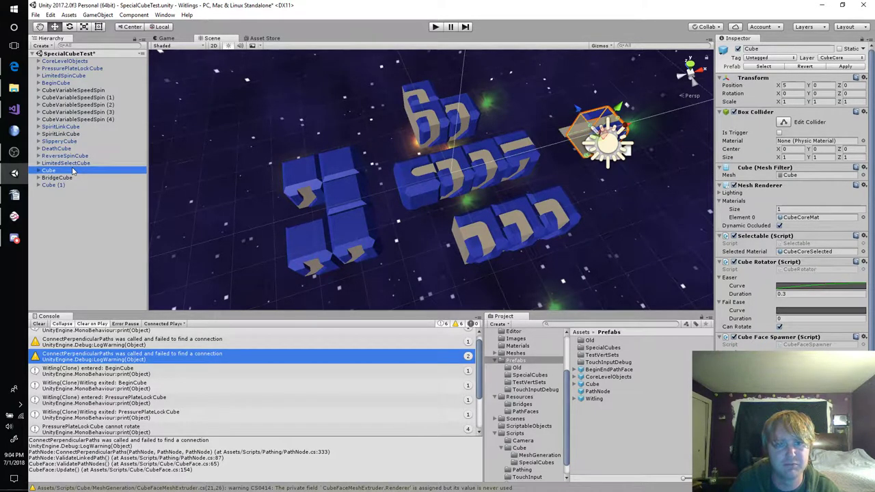
pyautogui.click(81, 164)
pyautogui.click(82, 158)
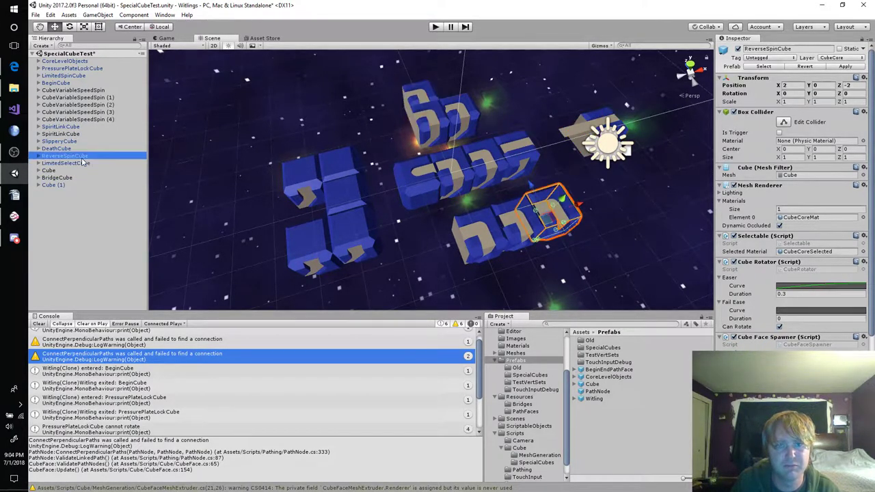
pyautogui.press('Up')
pyautogui.press('Up')
pyautogui.press('Up')
pyautogui.press('Up')
pyautogui.press('Up')
pyautogui.press('Up')
pyautogui.press('Up')
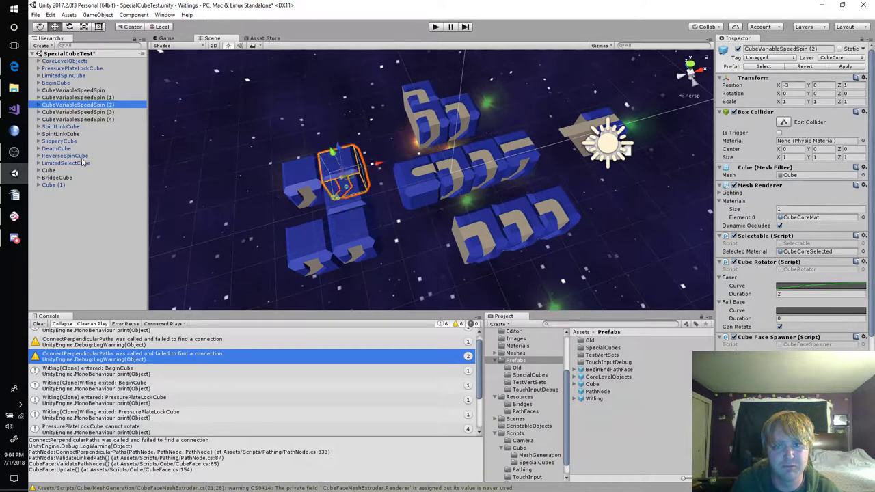
pyautogui.press('Up')
pyautogui.press('Up')
pyautogui.press('Up')
pyautogui.press('Up')
pyautogui.press('Up')
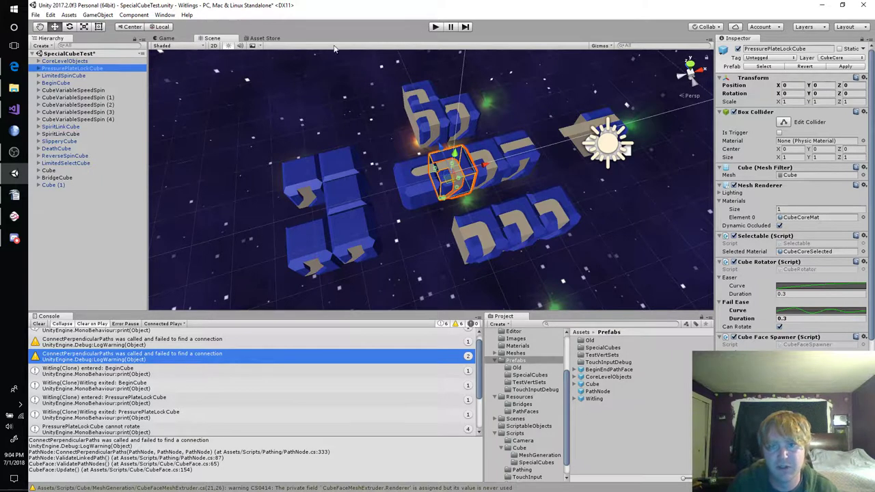
pyautogui.moveTo(437, 147)
pyautogui.mouseDown()
pyautogui.moveTo(427, 122)
pyautogui.moveTo(481, 98)
pyautogui.mouseUp()
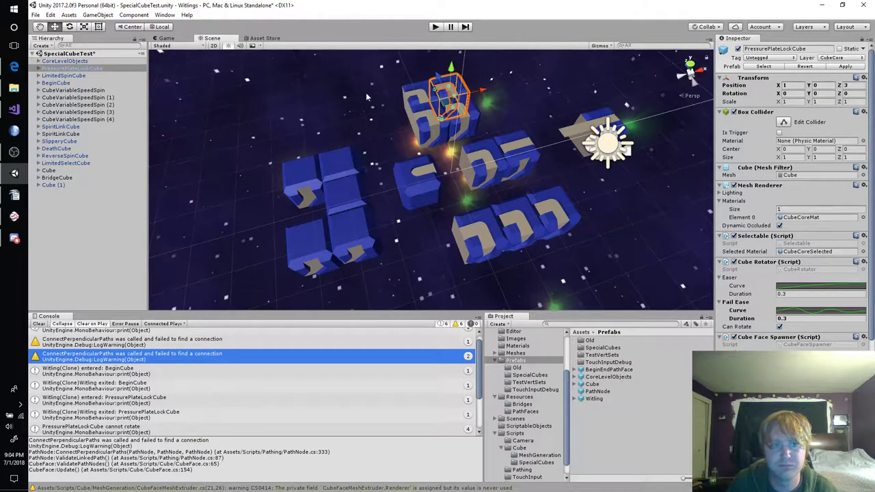
# Move Cube (1) to X 0, rename it LockedCube, and uncheck Can Rotate in Cube Rotator.
pyautogui.click(51, 184)
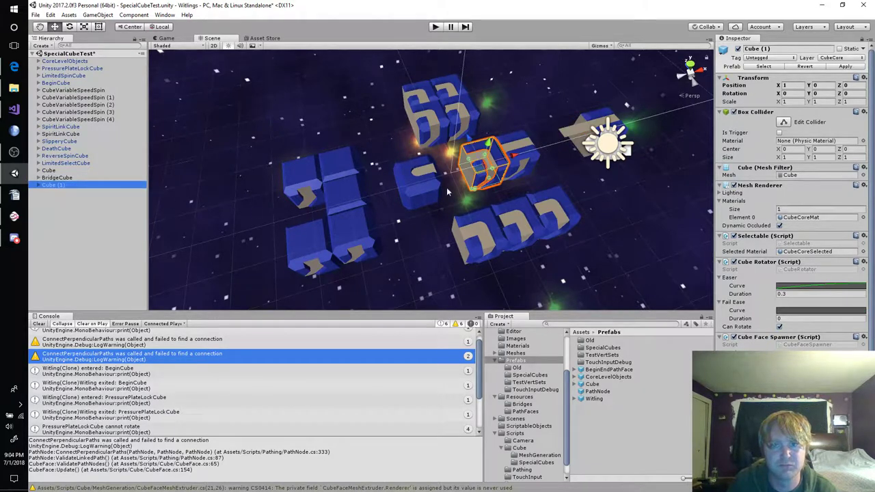
pyautogui.moveTo(505, 161); pyautogui.dragTo(469, 168)
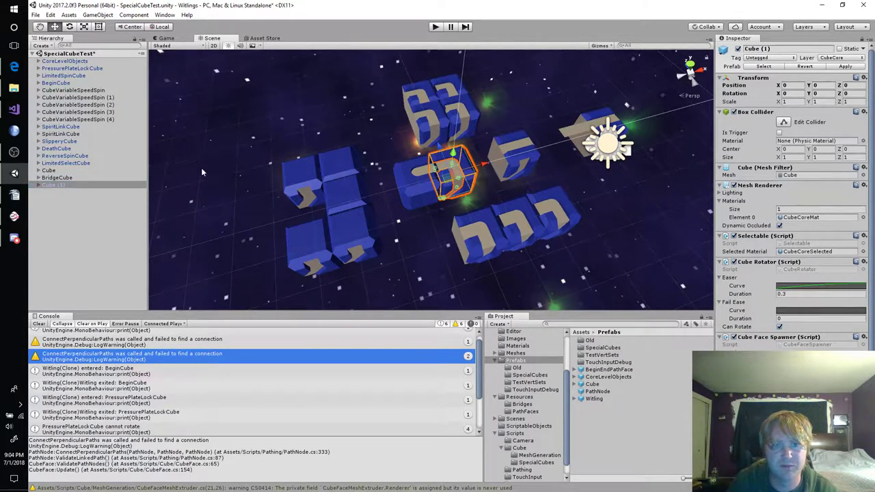
pyautogui.click(103, 184)
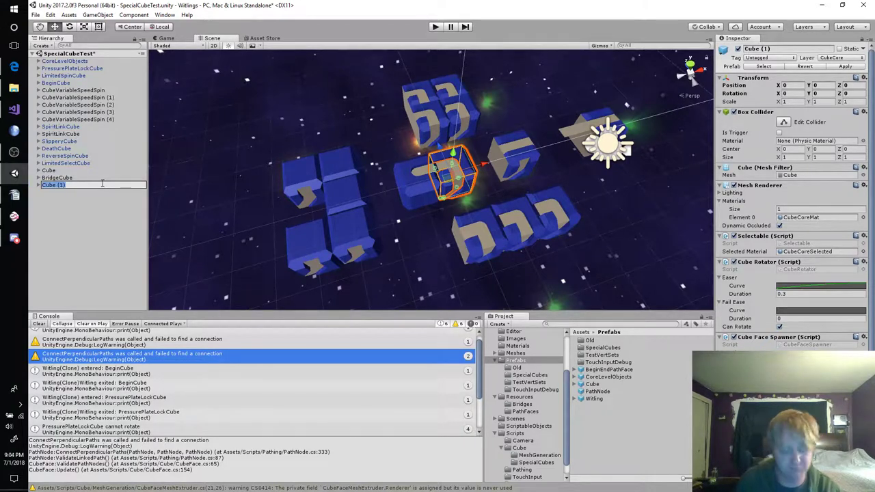
pyautogui.press('BackSpace')
pyautogui.write('ockedCube')
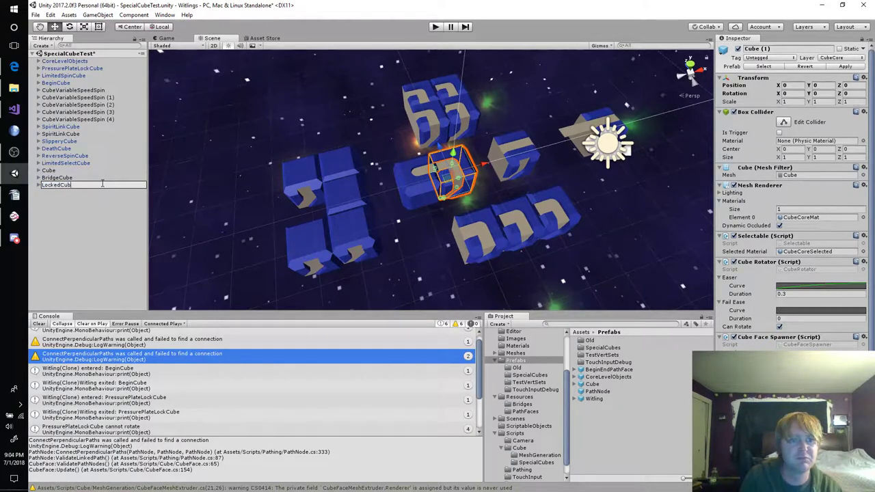
pyautogui.press('Return')
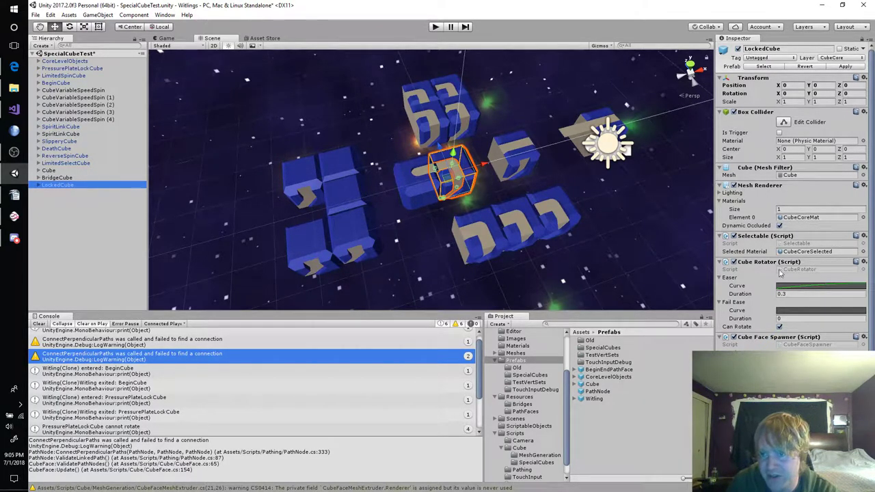
pyautogui.click(780, 327)
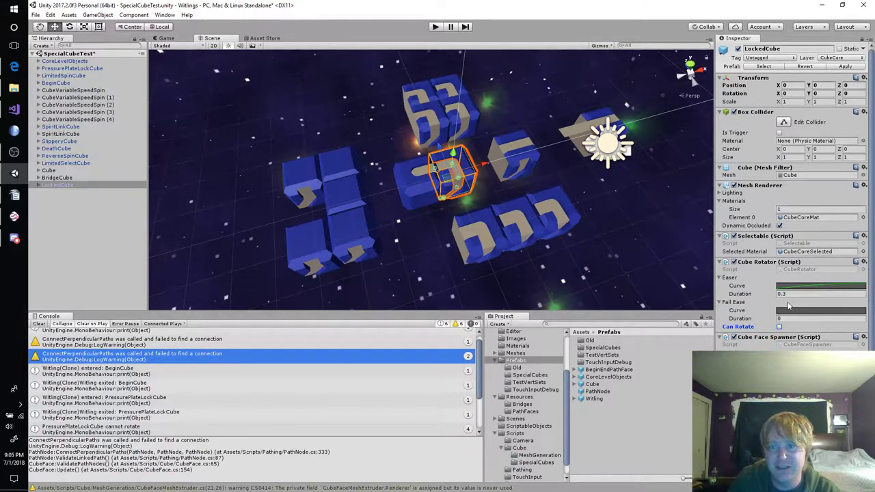
# Open the Fail Ease curve and place its first key at time 0, value 0.
pyautogui.click(785, 311)
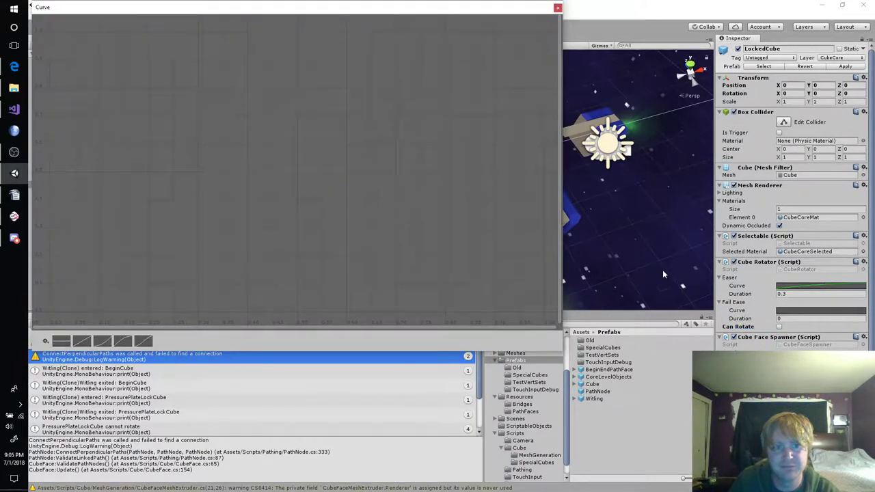
pyautogui.doubleClick(51, 311)
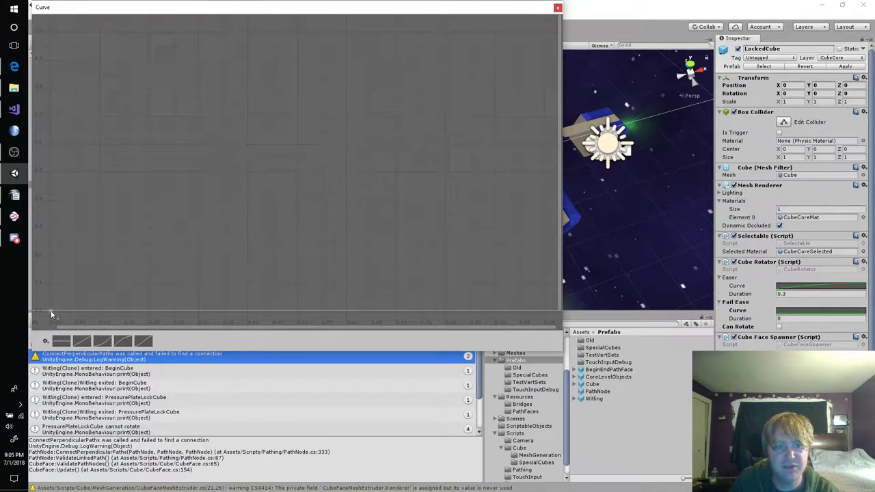
pyautogui.rightClick(51, 311)
pyautogui.click(65, 330)
pyautogui.write('0')
pyautogui.press('Tab')
pyautogui.write('0')
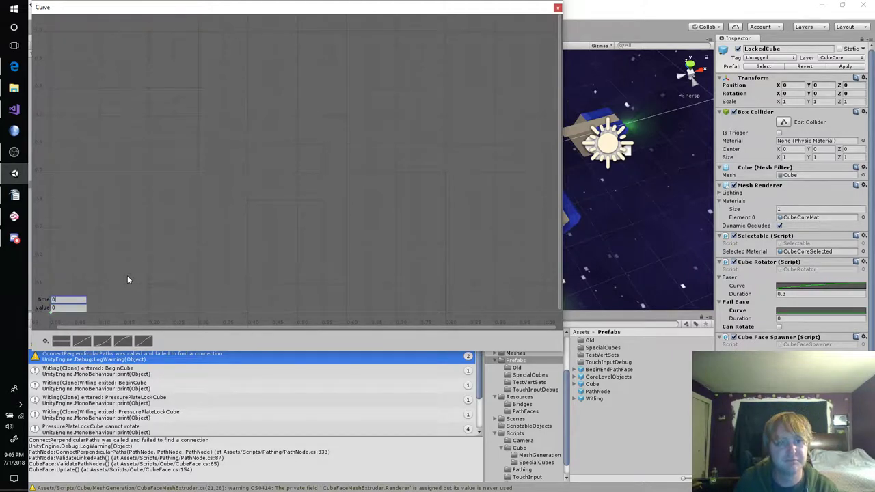
pyautogui.press('Return')
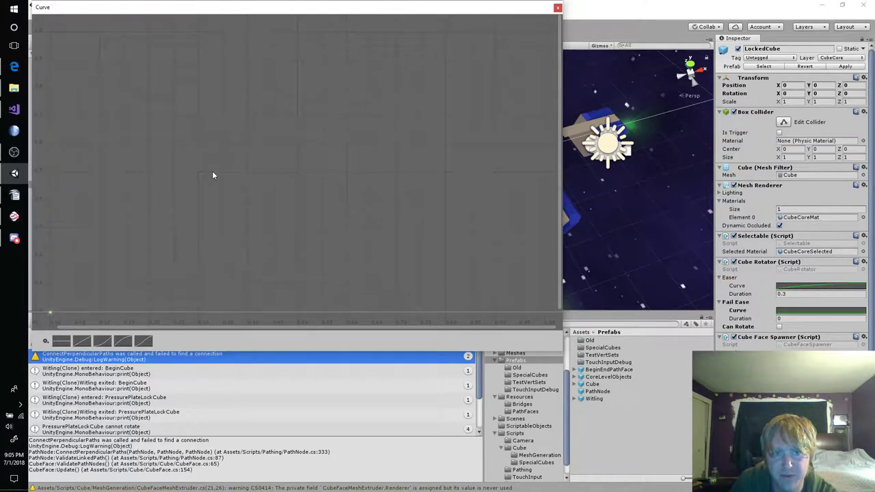
# Add a second key at time 0.33, value 0.5, then zoom and pan the curve view.
pyautogui.doubleClick(210, 173)
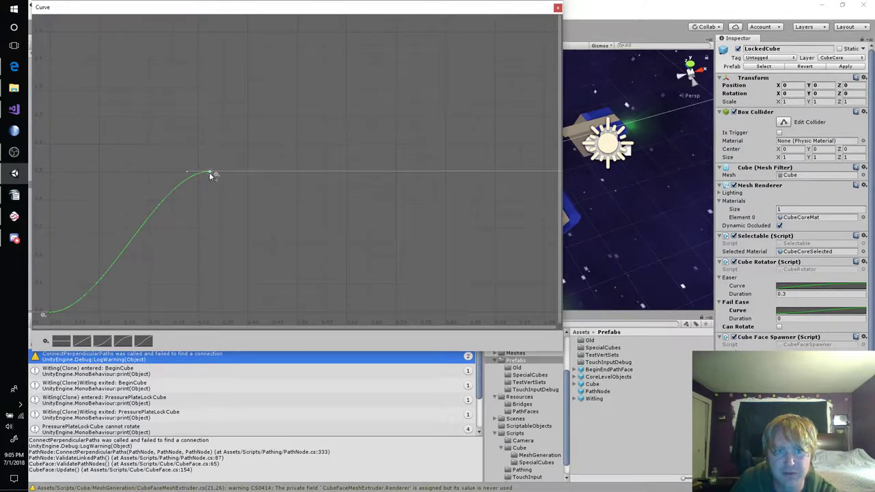
pyautogui.rightClick(210, 173)
pyautogui.click(233, 189)
pyautogui.write('.5')
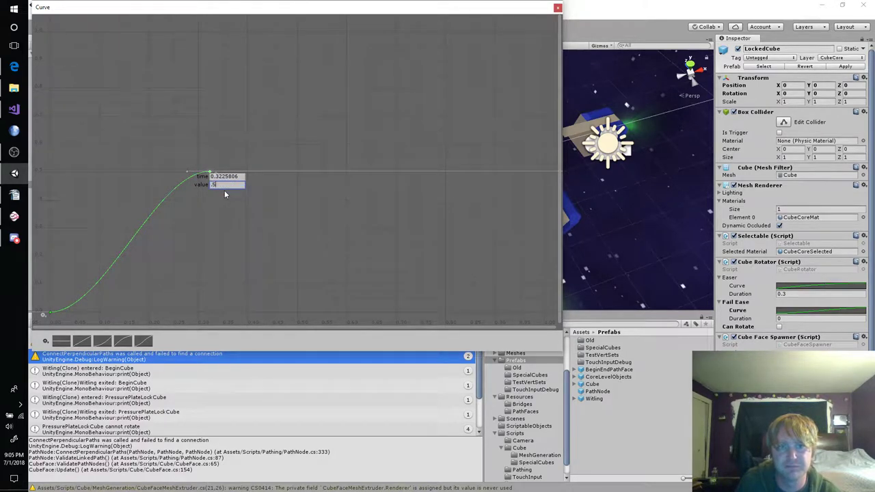
pyautogui.press('Tab')
pyautogui.press('Return')
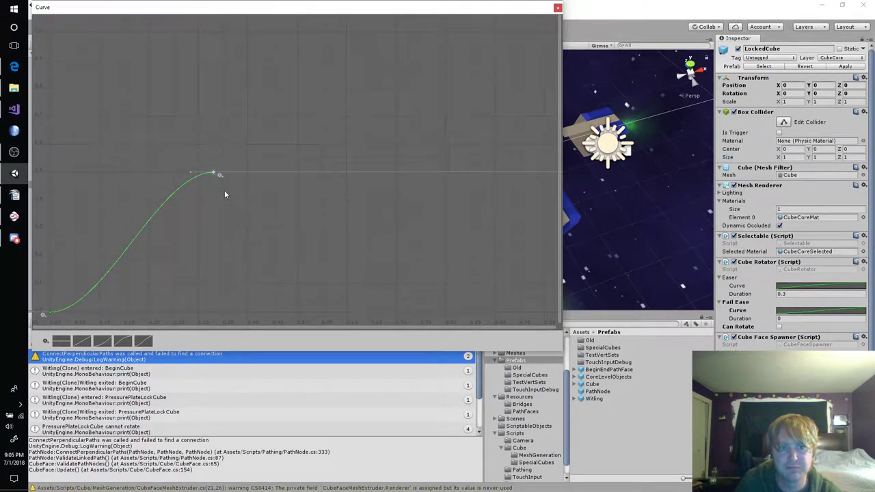
pyautogui.scroll(-2, 301, 243)
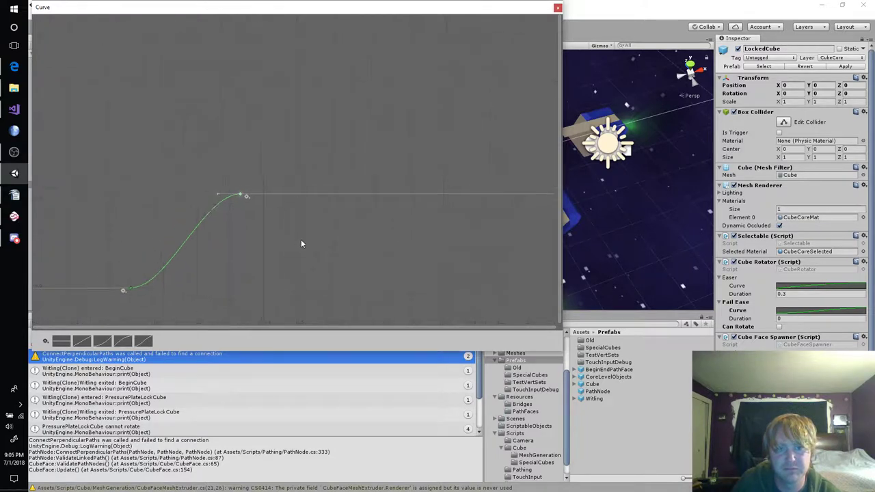
pyautogui.scroll(-1, 339, 261)
pyautogui.moveTo(359, 276)
pyautogui.mouseDown(button='middle')
pyautogui.moveTo(338, 205)
pyautogui.moveTo(307, 162)
pyautogui.mouseUp(button='middle')
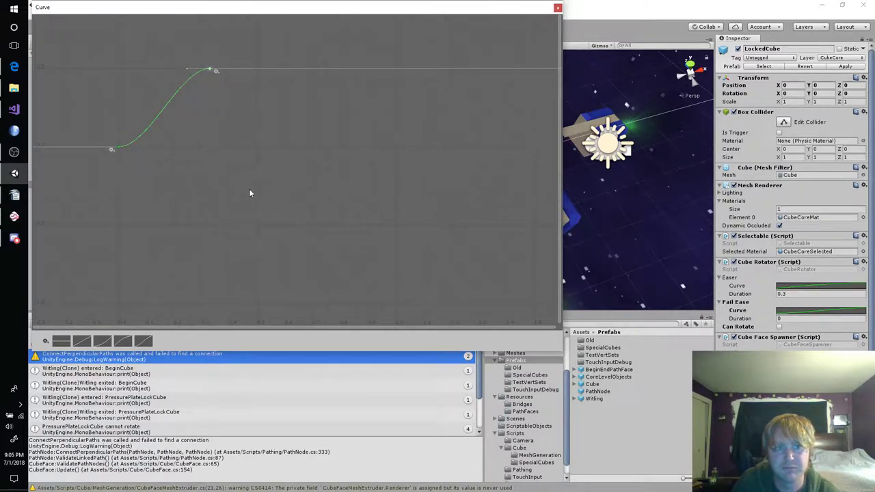
pyautogui.scroll(1, 251, 199)
pyautogui.scroll(1, 252, 203)
pyautogui.scroll(1, 253, 205)
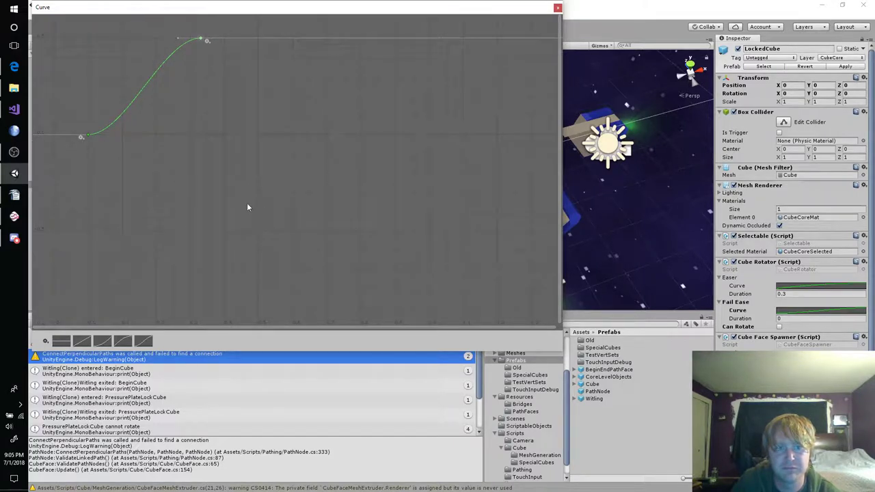
# Add a falling key at time 0.5 with value -0.1.
pyautogui.doubleClick(258, 153)
pyautogui.rightClick(259, 153)
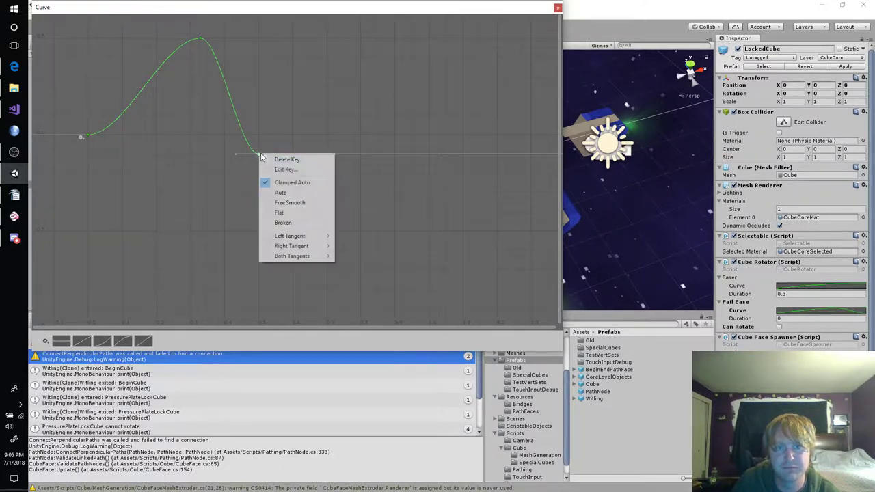
pyautogui.click(286, 169)
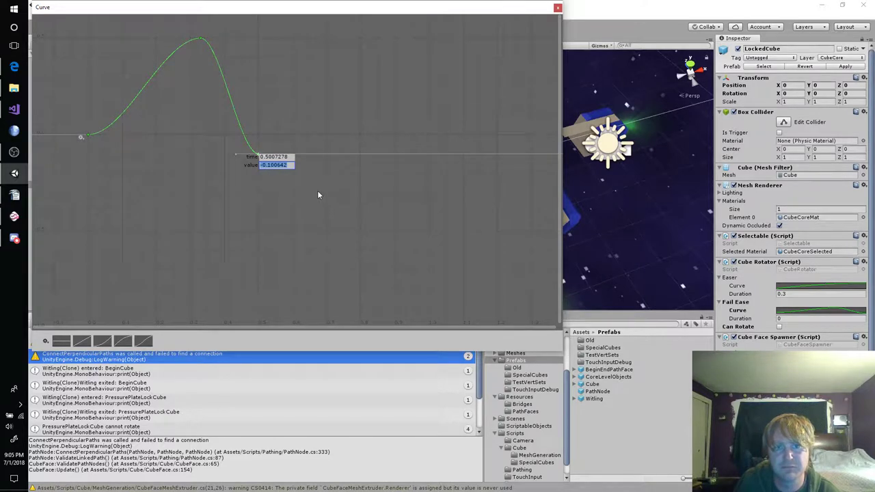
pyautogui.write('-0.1')
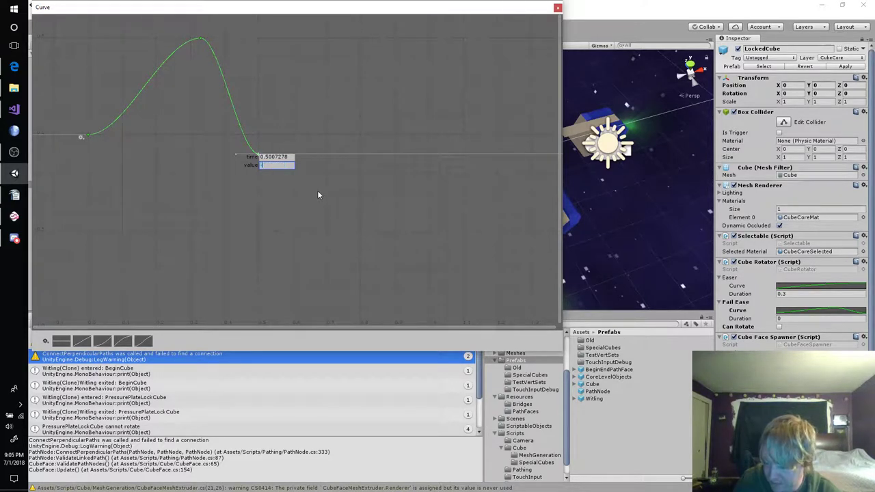
pyautogui.press('Tab')
pyautogui.write('.5')
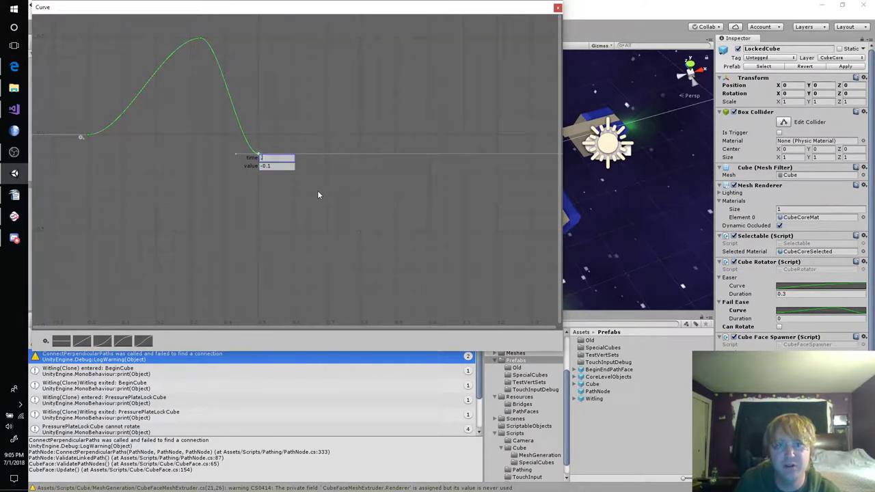
pyautogui.press('Return')
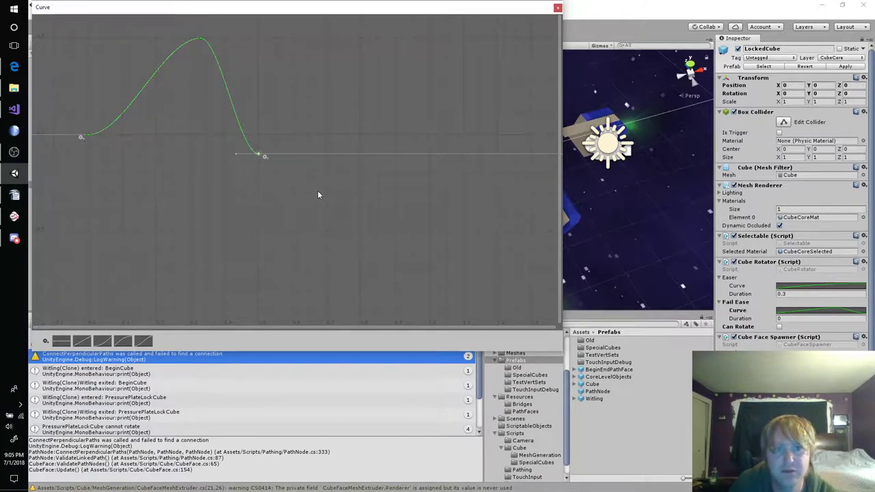
# Add another key further along the curve with value 0.1.
pyautogui.doubleClick(293, 118)
pyautogui.rightClick(294, 116)
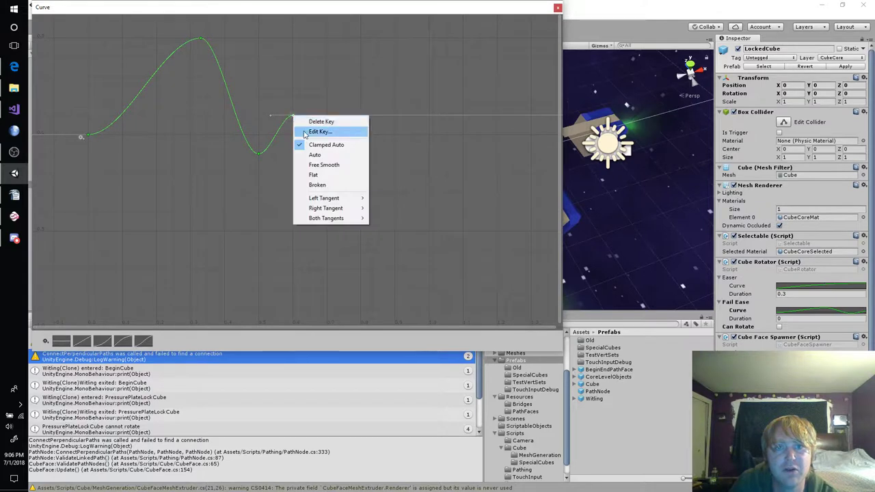
pyautogui.click(305, 130)
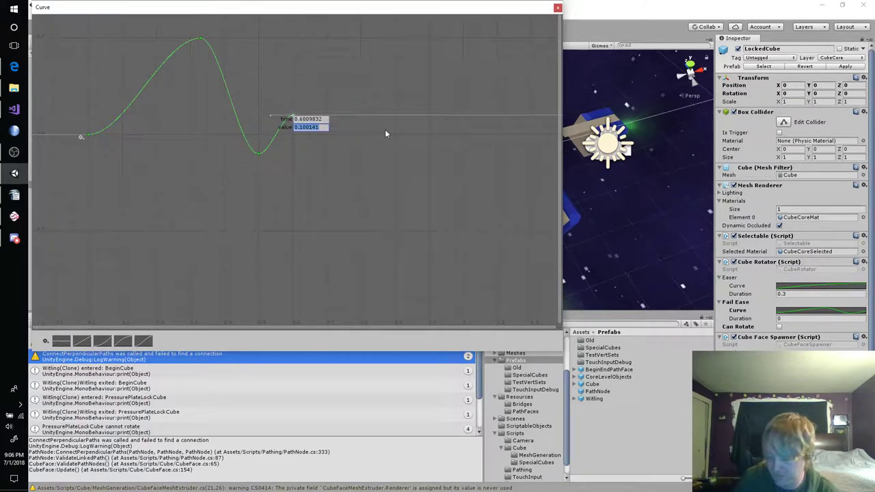
pyautogui.write('.1')
pyautogui.press('Tab')
pyautogui.write('.6')
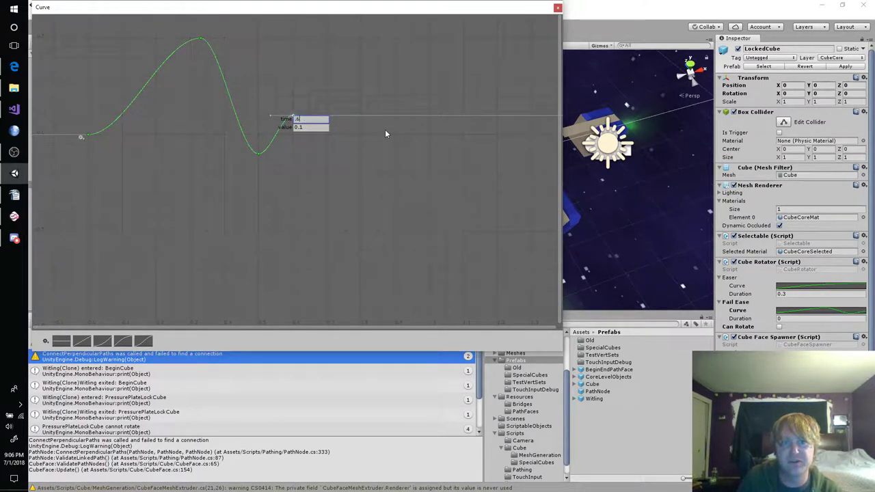
pyautogui.press('Return')
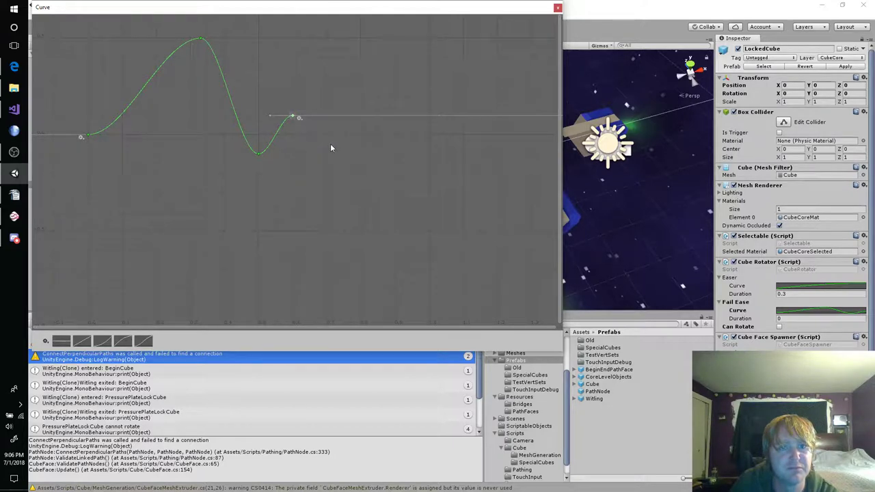
# Add a key after the small bump and set its value to -1.
pyautogui.doubleClick(310, 142)
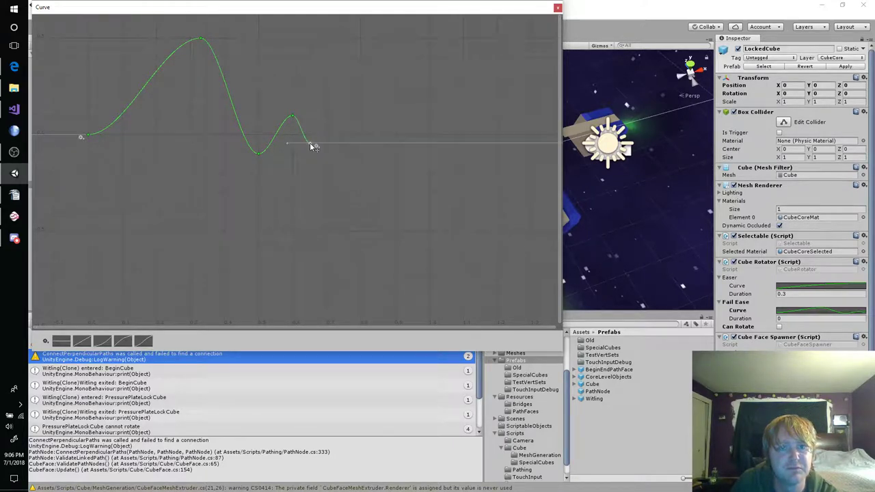
pyautogui.rightClick(312, 143)
pyautogui.click(322, 160)
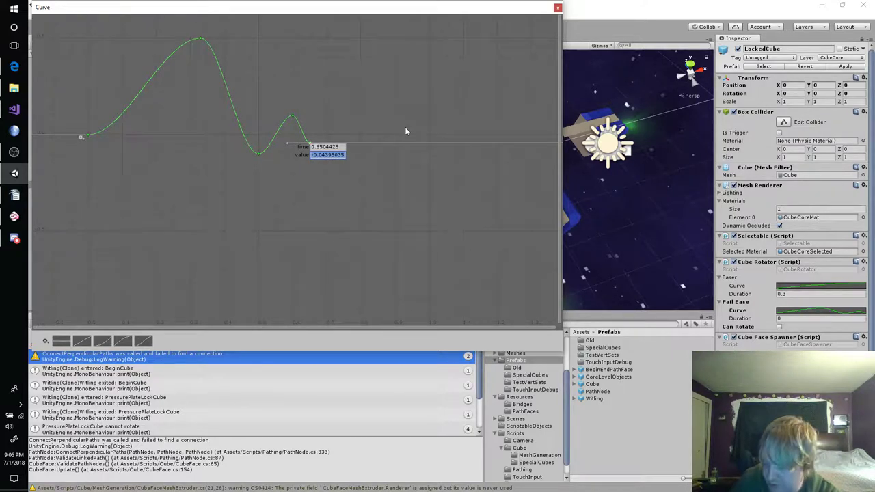
pyautogui.write('-')
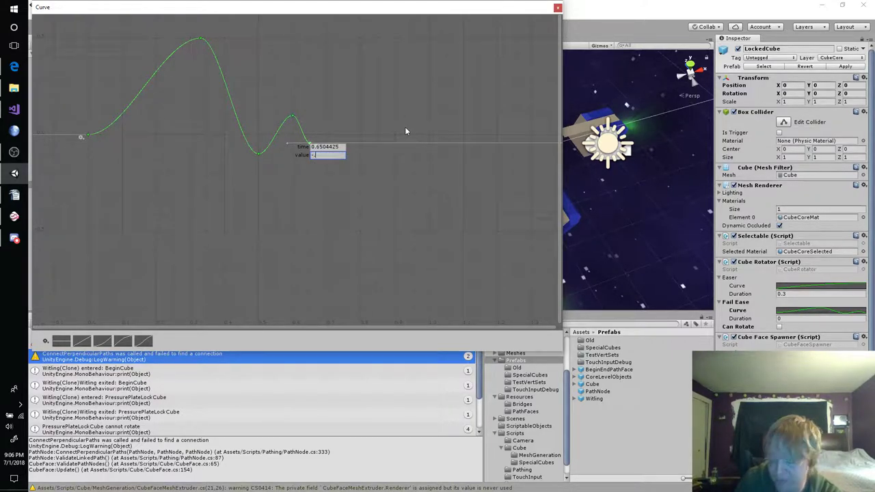
pyautogui.write('1')
pyautogui.press('Return')
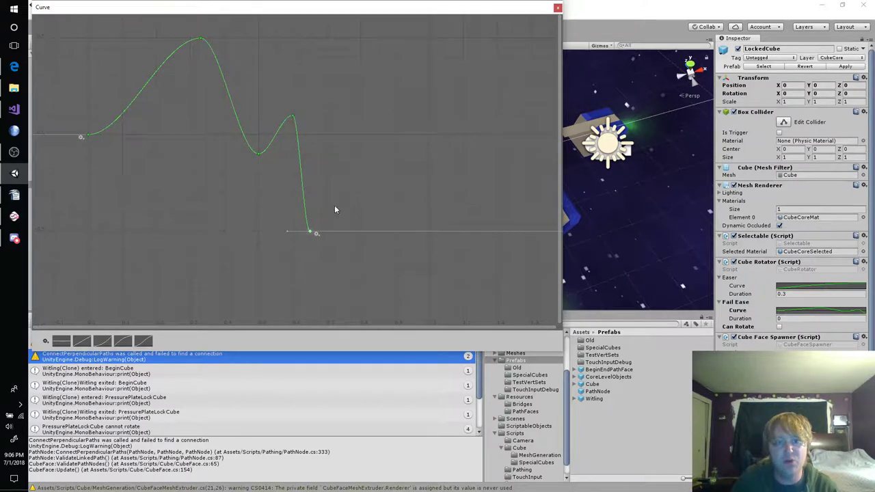
# Delete the bottom key of the drop and add a tail key at time 0.75, value -0.05.
pyautogui.rightClick(315, 236)
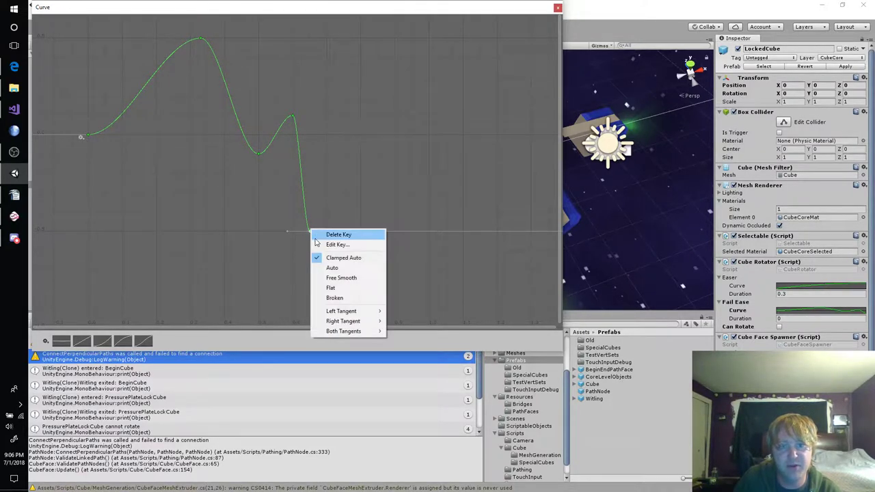
pyautogui.click(318, 233)
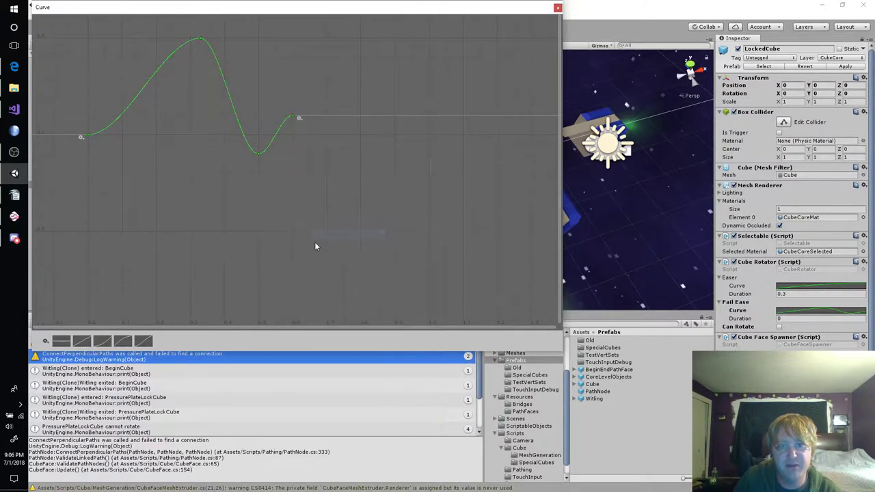
pyautogui.doubleClick(326, 145)
pyautogui.rightClick(326, 146)
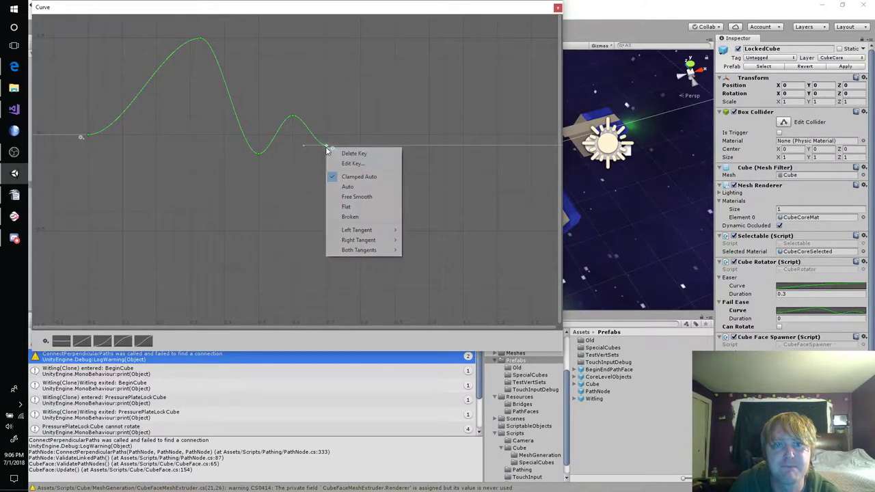
pyautogui.click(333, 164)
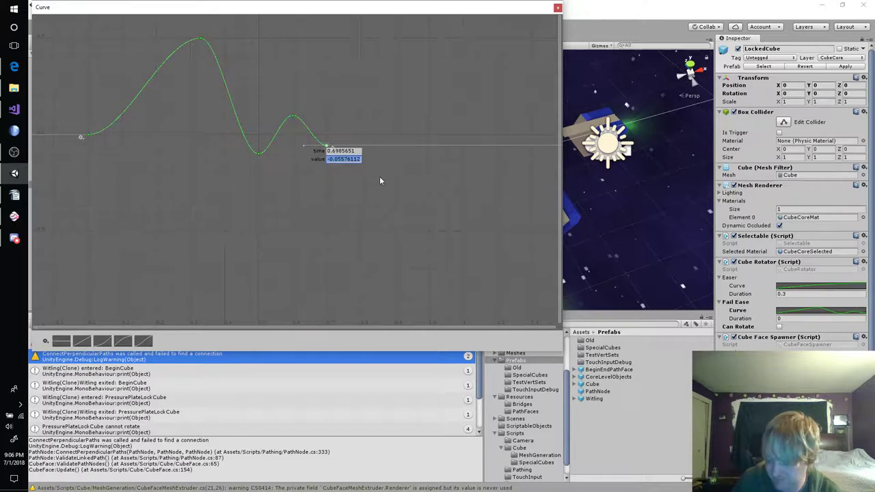
pyautogui.write('-.05')
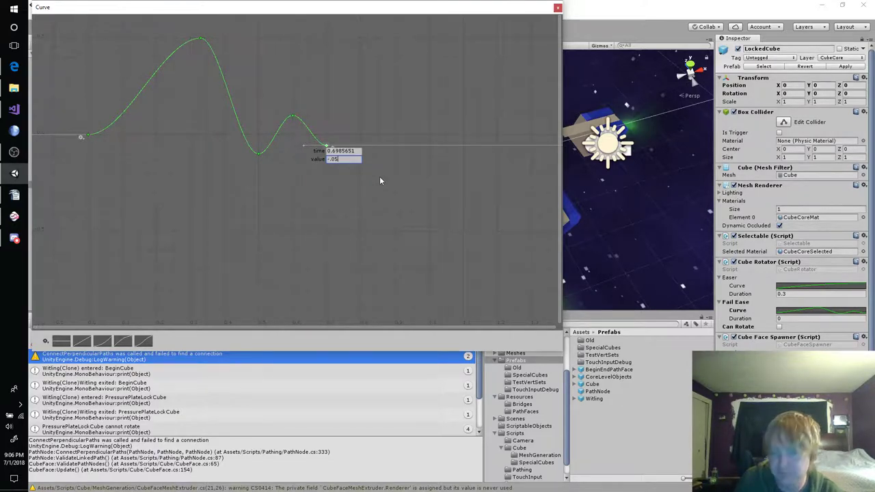
pyautogui.press('Tab')
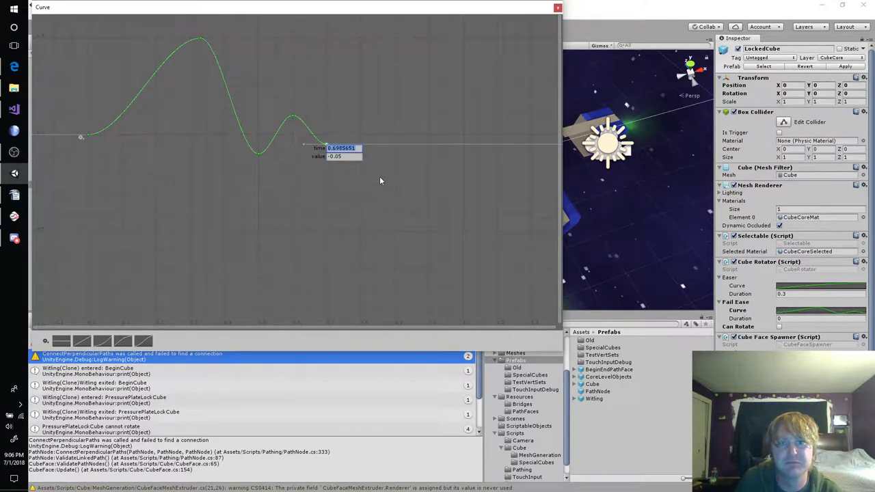
pyautogui.write('.75')
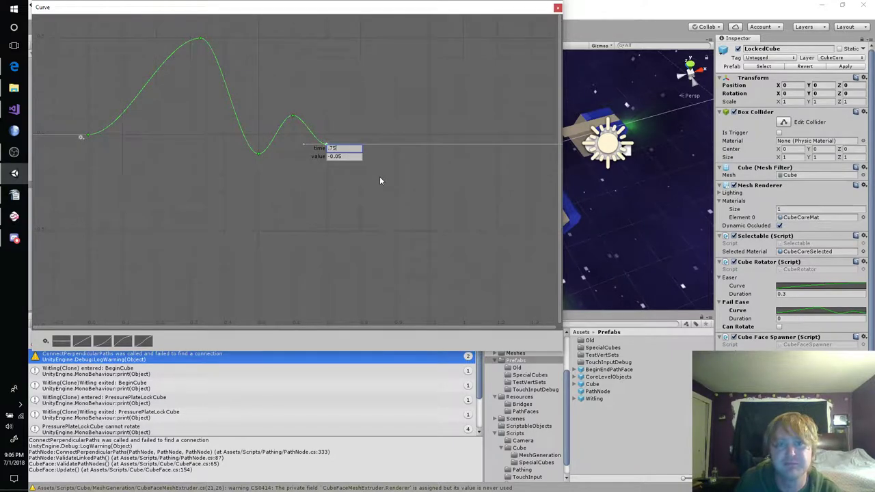
pyautogui.press('Return')
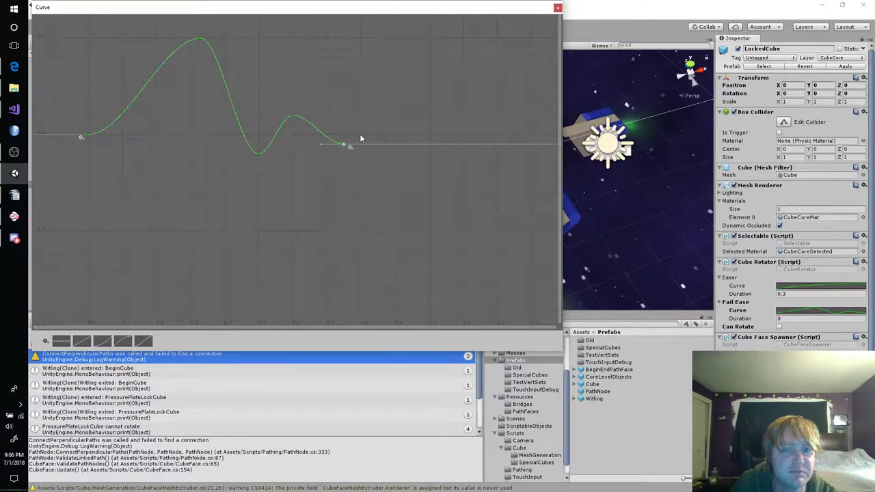
# Add a final key at time 1, value 0, close the curve editor, and return to the CubeRotator code.
pyautogui.doubleClick(394, 136)
pyautogui.rightClick(395, 136)
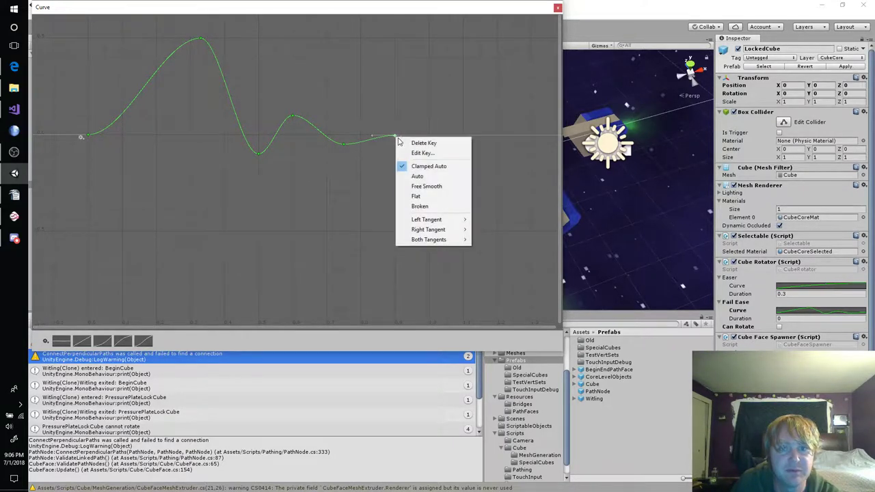
pyautogui.click(402, 153)
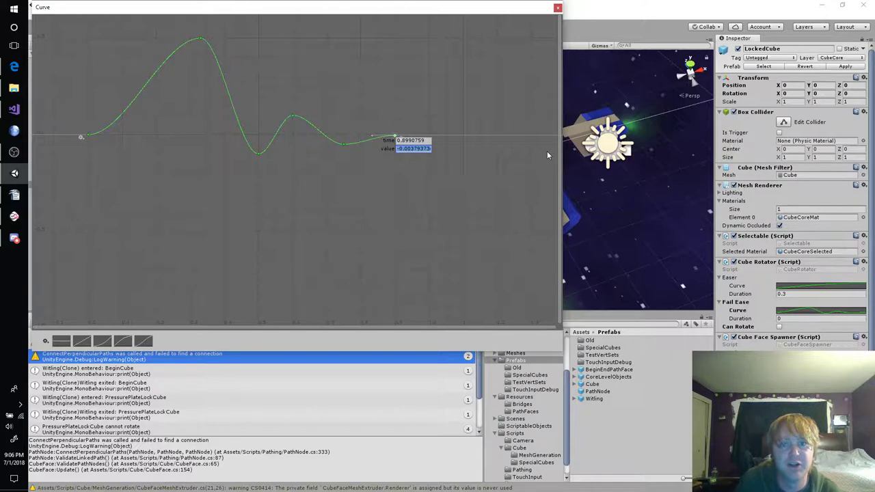
pyautogui.write('0')
pyautogui.press('Tab')
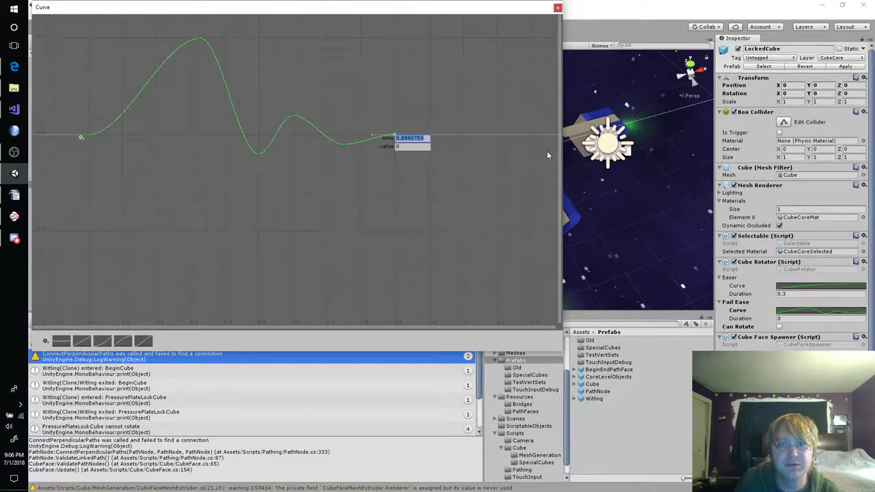
pyautogui.write('1')
pyautogui.press('Return')
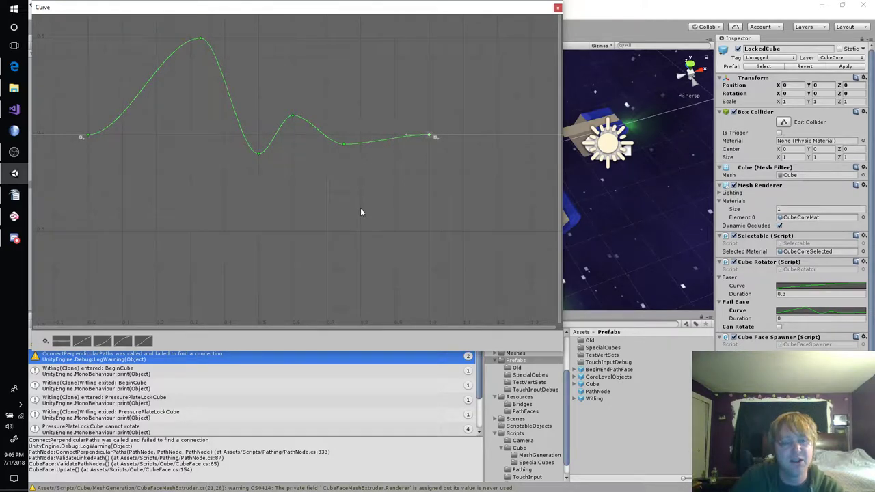
pyautogui.click(558, 7)
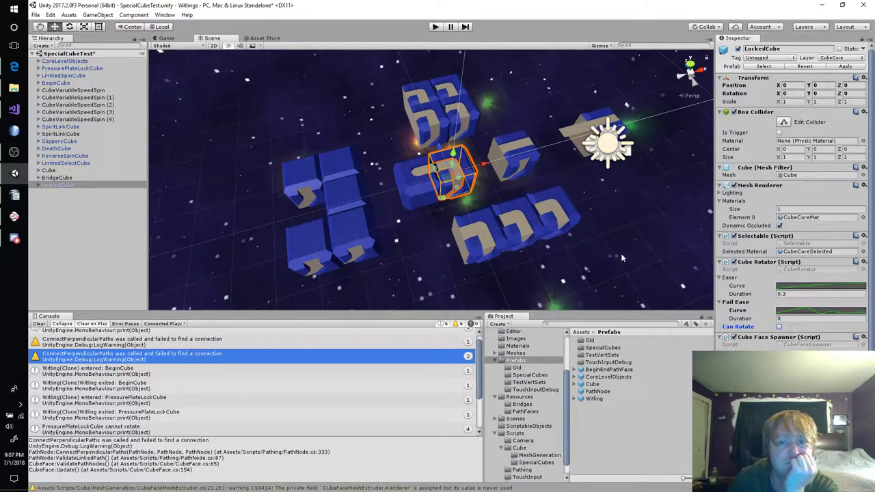
pyautogui.click(17, 111)
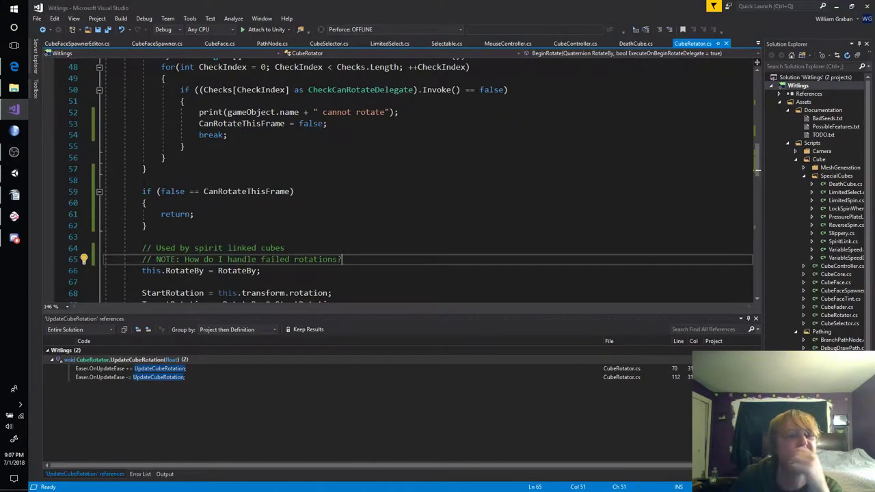
# Review BeginRotate's CanRotateThisFrame check, then go to UpdateCubeRotation's definition from line 71 with F12.
pyautogui.click(212, 206)
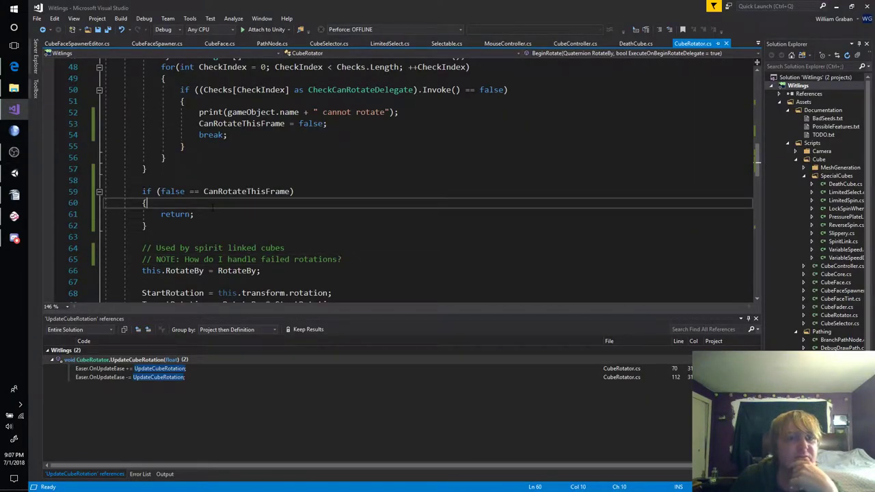
pyautogui.scroll(4, 212, 206)
pyautogui.scroll(2, 212, 206)
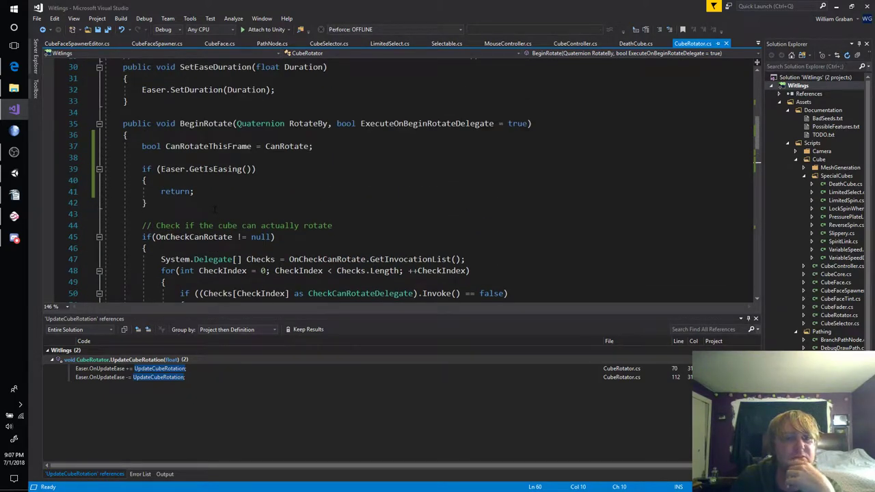
pyautogui.scroll(-3, 212, 207)
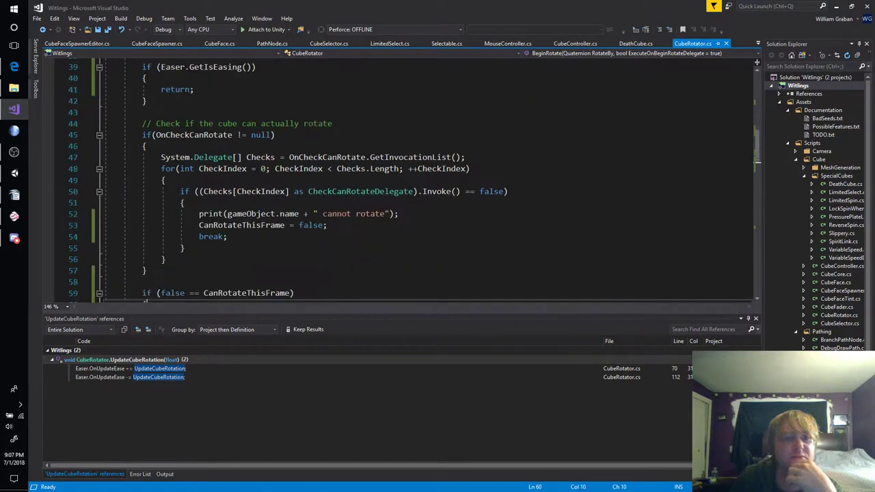
pyautogui.scroll(-2, 213, 207)
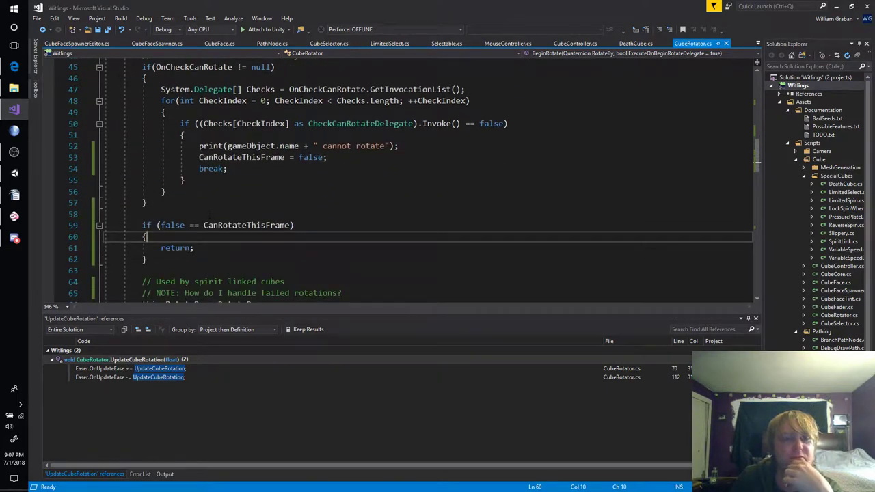
pyautogui.scroll(-2, 207, 214)
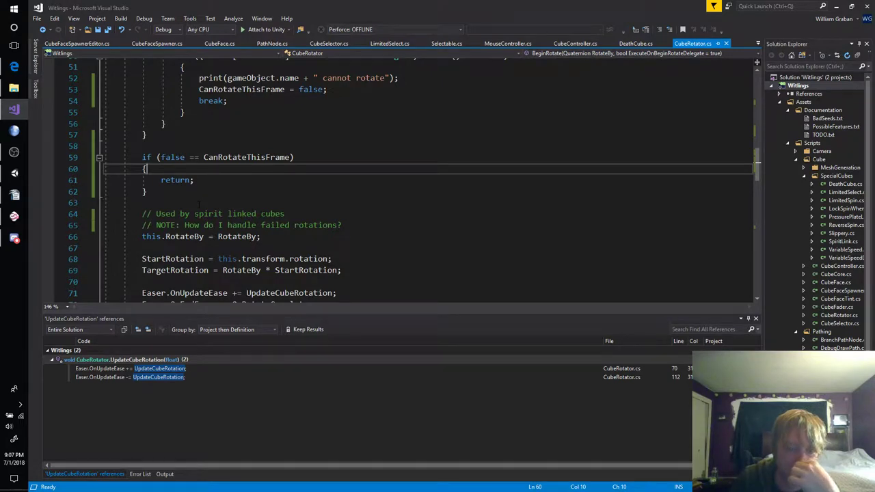
pyautogui.scroll(-1, 198, 204)
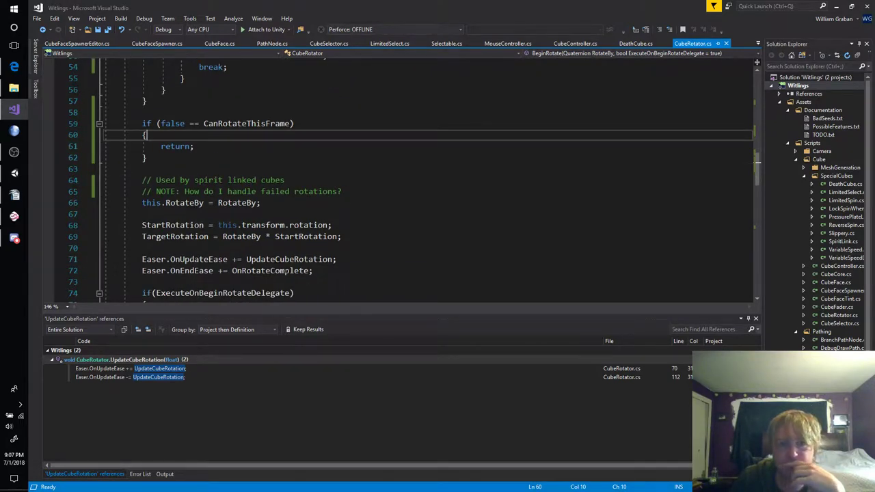
pyautogui.click(279, 259)
pyautogui.press('F12')
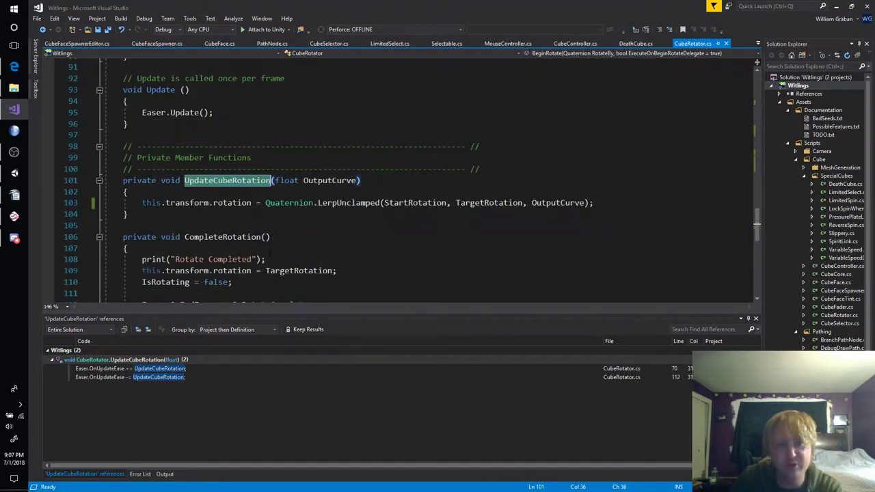
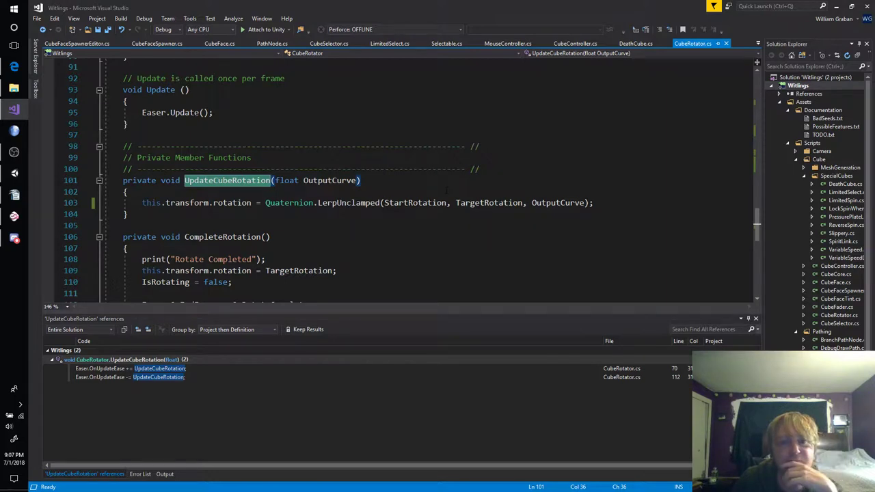
# Inspect the OutputCurve argument of the lerp call on line 103.
pyautogui.click(532, 203)
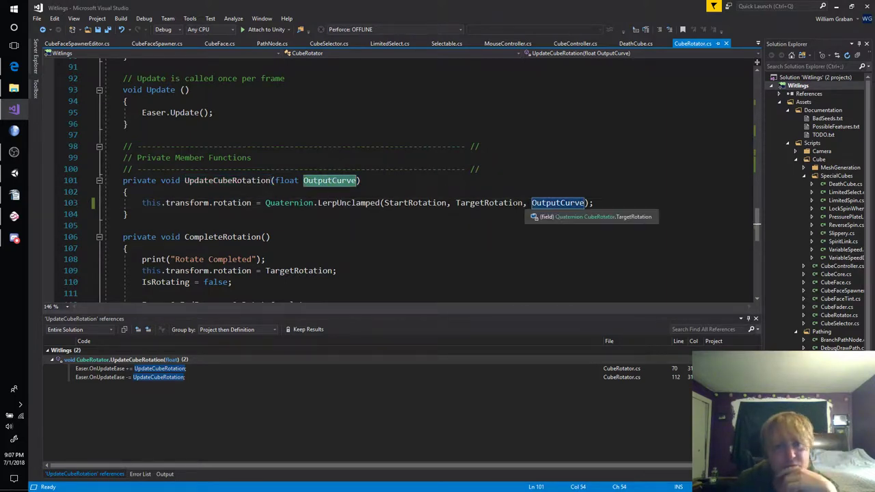
pyautogui.click(554, 202)
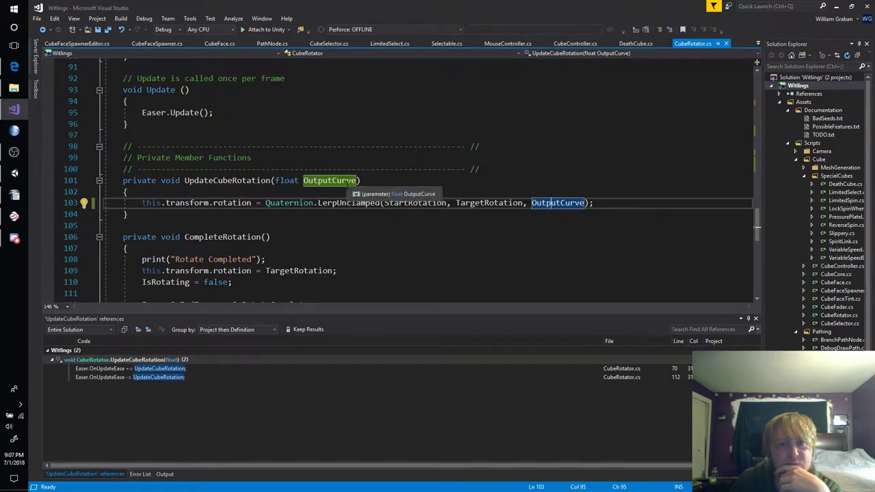
pyautogui.scroll(1, 348, 184)
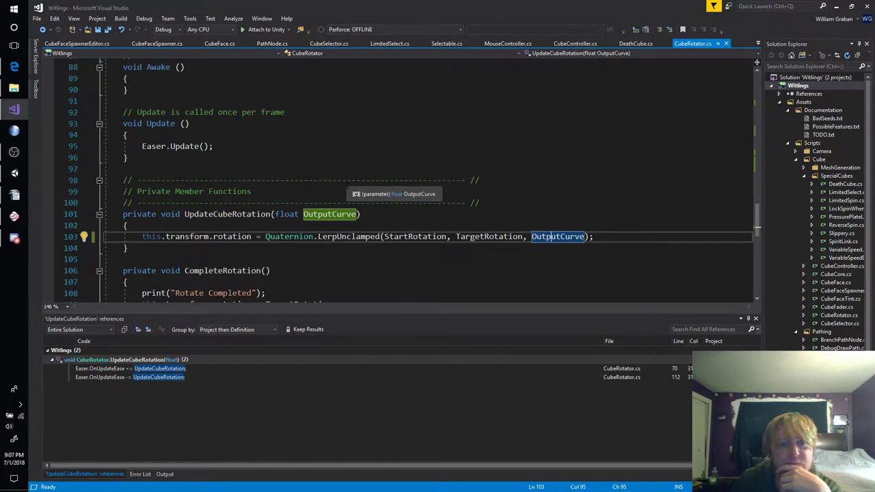
pyautogui.scroll(-4, 348, 184)
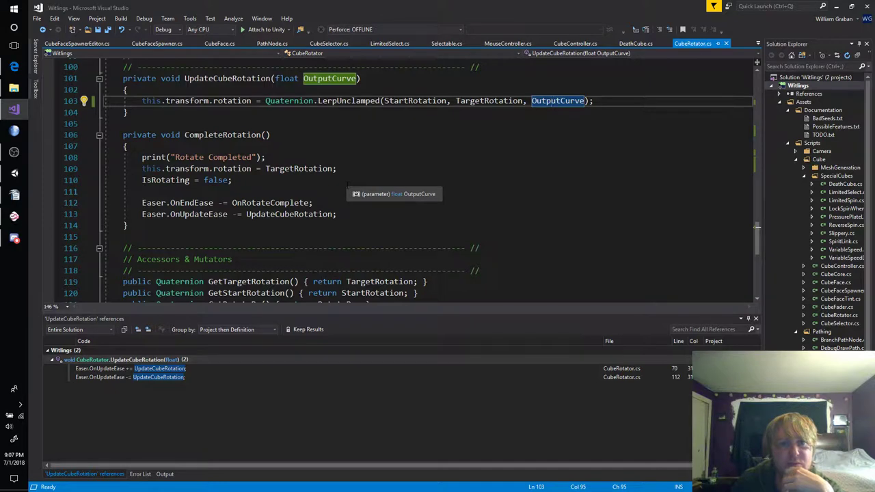
pyautogui.scroll(-3, 348, 185)
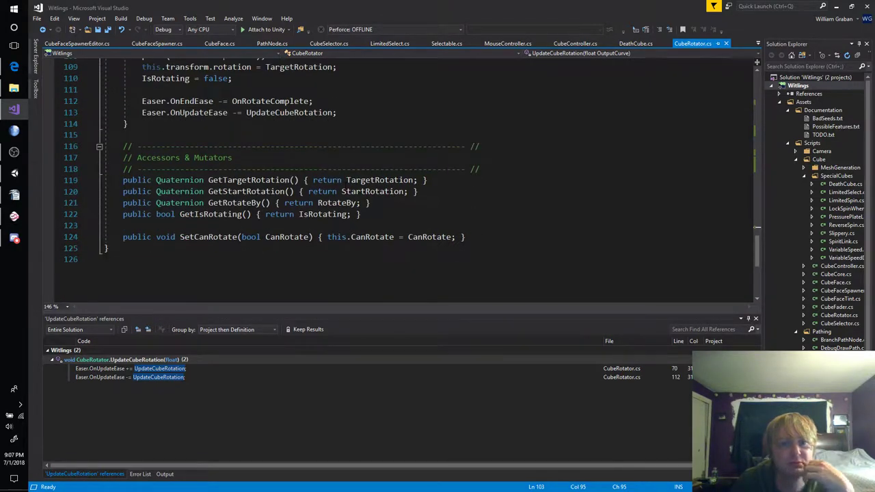
pyautogui.scroll(3, 348, 184)
pyautogui.scroll(4, 345, 184)
pyautogui.scroll(5, 346, 186)
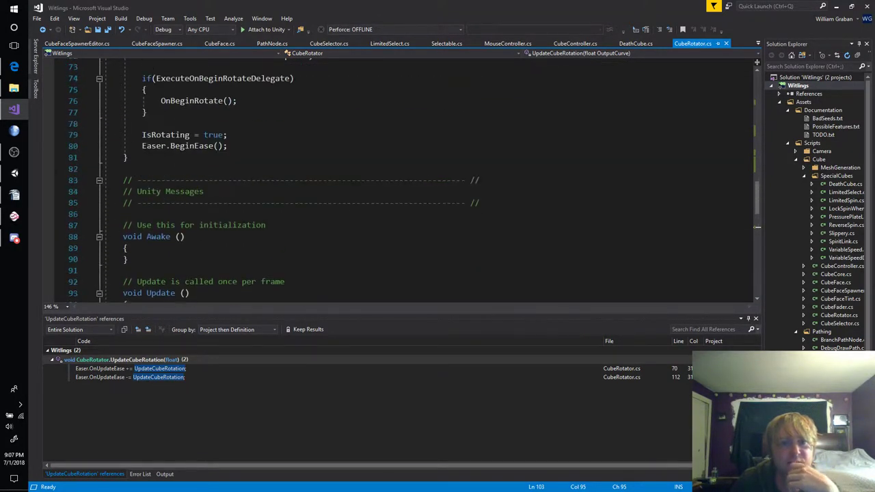
pyautogui.scroll(4, 351, 183)
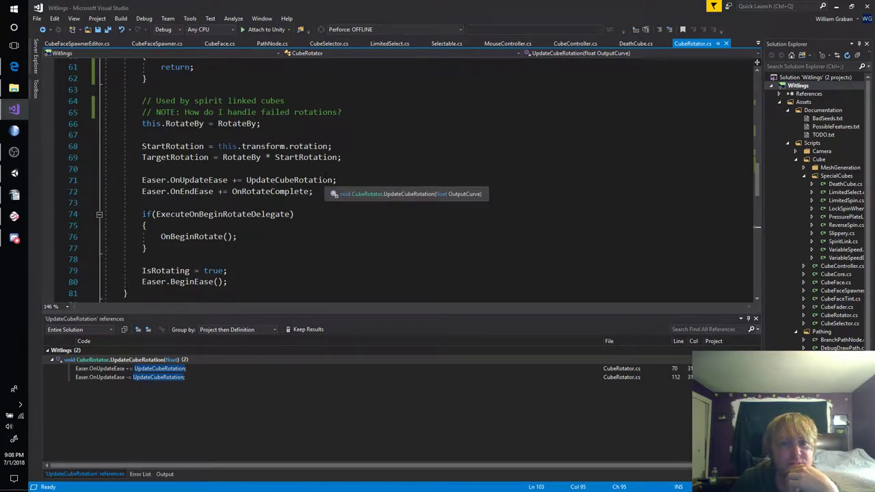
pyautogui.scroll(-5, 386, 208)
pyautogui.scroll(-6, 552, 284)
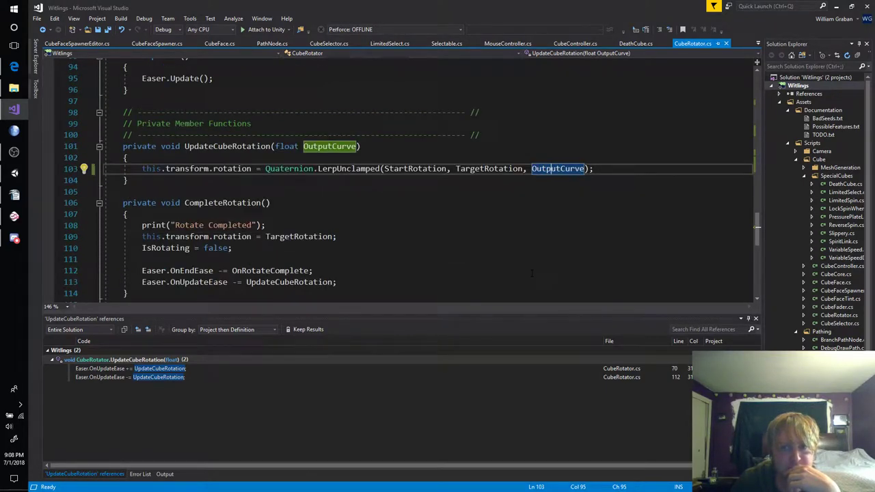
pyautogui.scroll(6, 528, 273)
pyautogui.scroll(4, 528, 273)
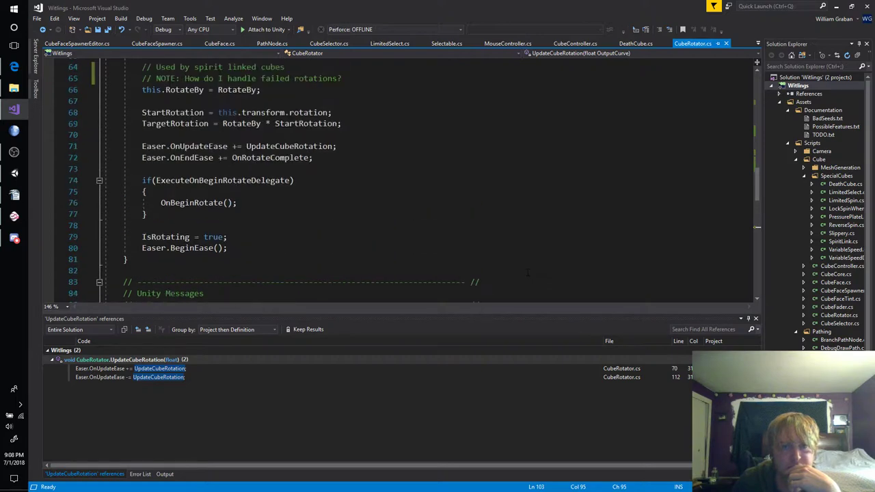
pyautogui.scroll(3, 529, 273)
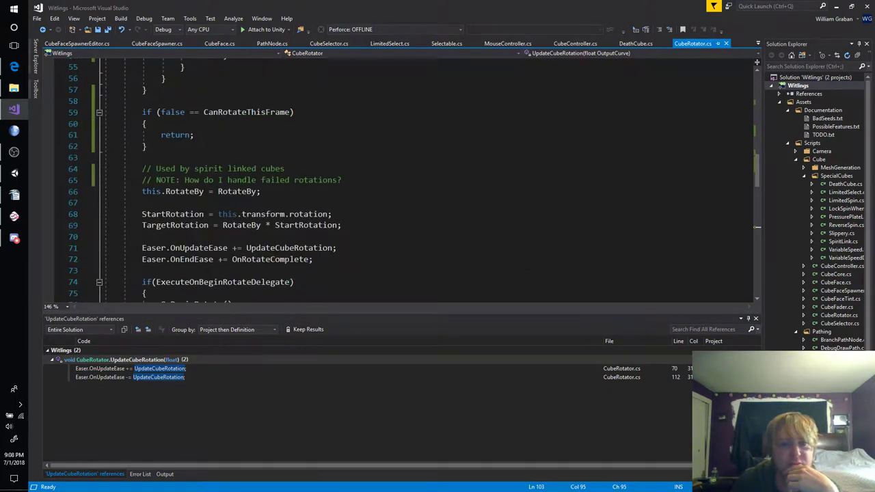
# Go to the UpdateCubeRotation definition from its use on line 71 and read it.
pyautogui.click(295, 247)
pyautogui.press('F12')
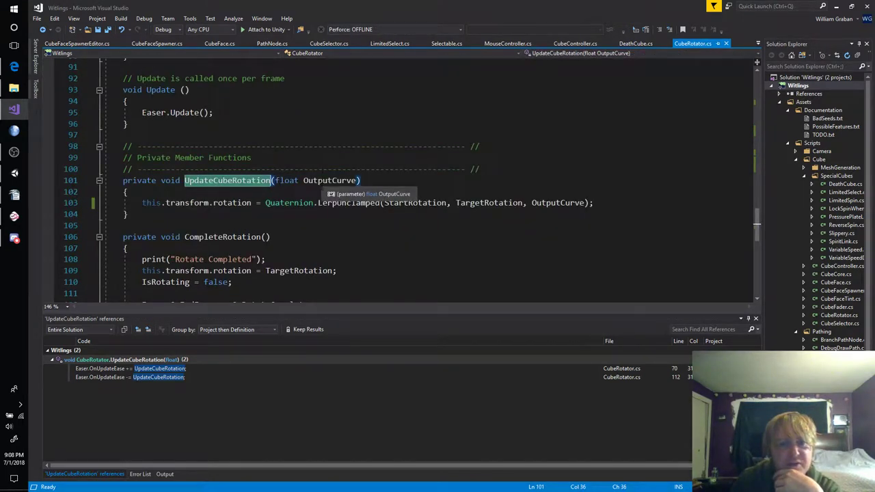
pyautogui.scroll(-2, 322, 191)
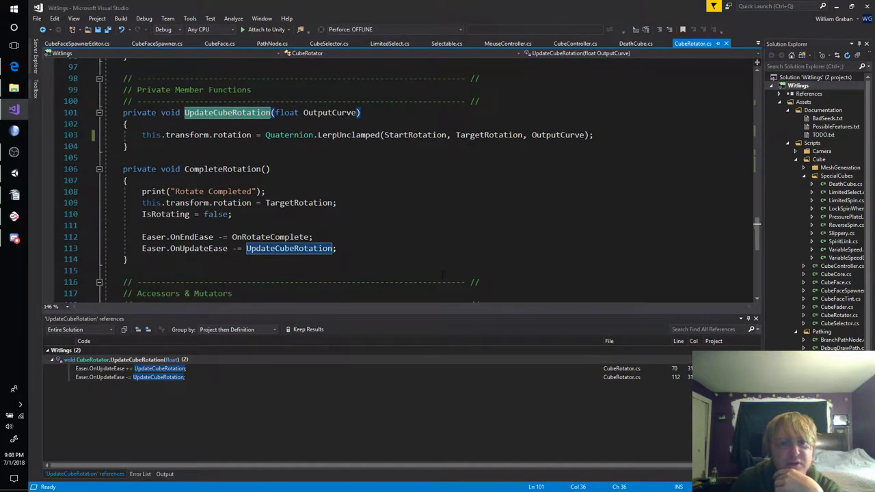
pyautogui.scroll(-4, 441, 275)
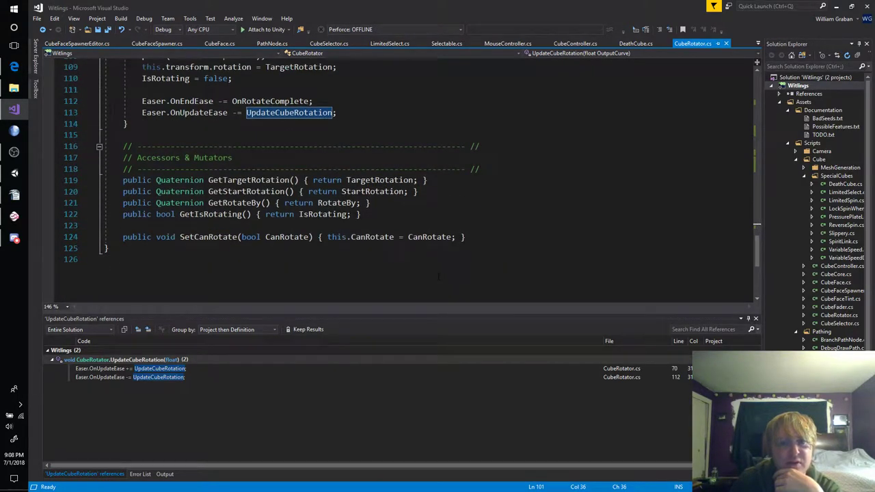
pyautogui.scroll(3, 439, 276)
pyautogui.scroll(3, 439, 276)
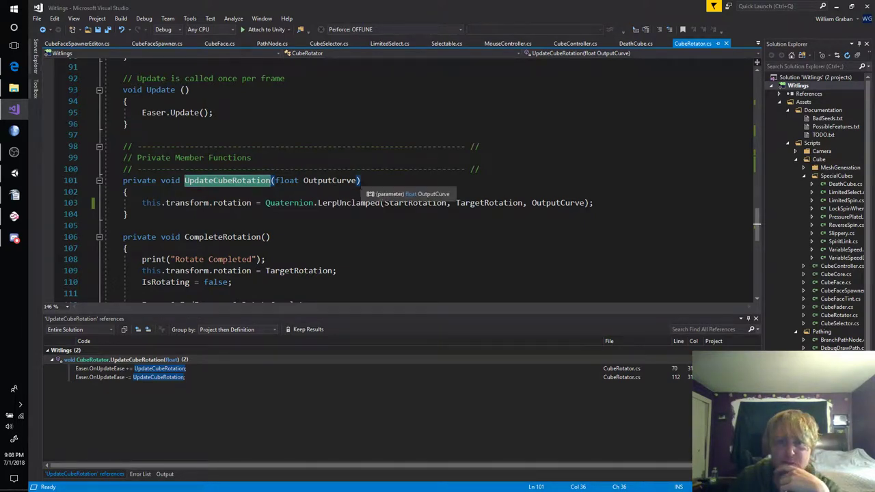
pyautogui.scroll(3, 379, 184)
pyautogui.scroll(2, 378, 185)
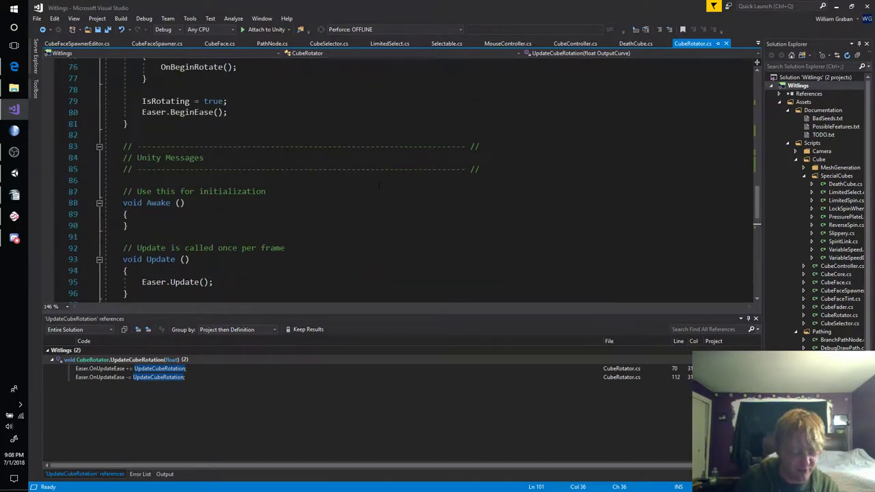
# List all UpdateCubeRotation matches in the solution, then open OnUpdateEase's definition in TransformEase.cs.
pyautogui.hotkey('ctrl', 'shift', 'f')
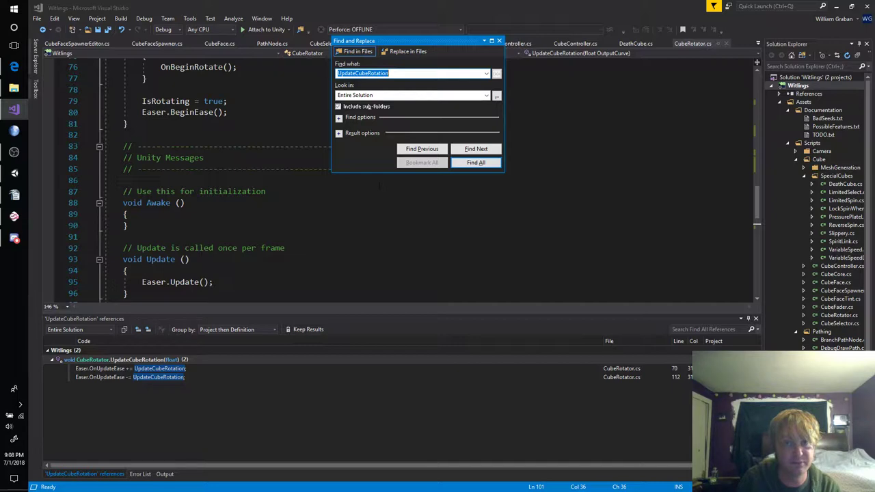
pyautogui.press('Return')
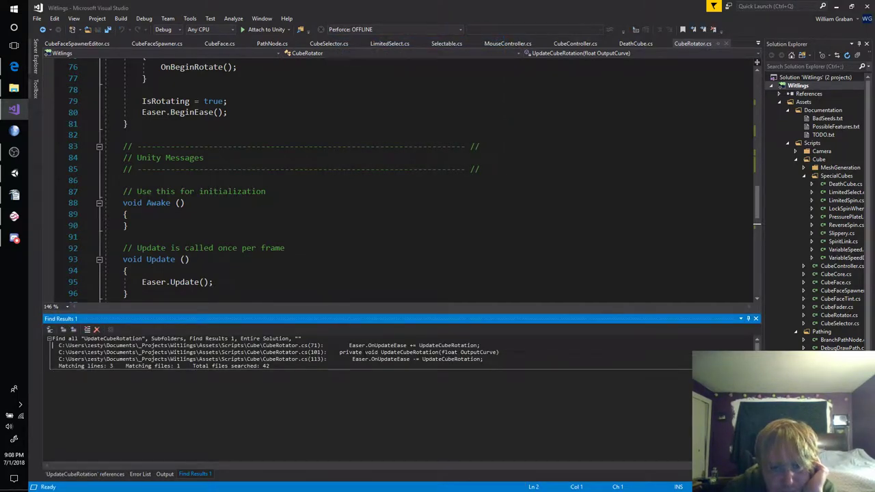
pyautogui.press('Return')
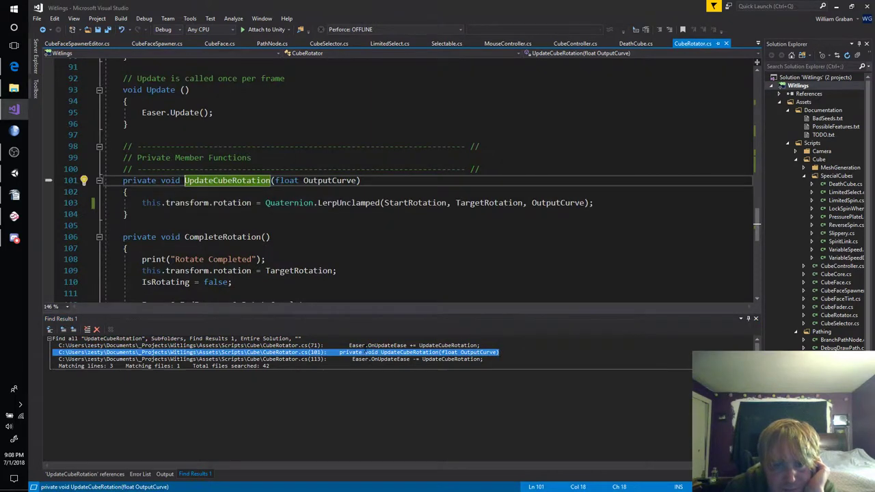
pyautogui.doubleClick(199, 345)
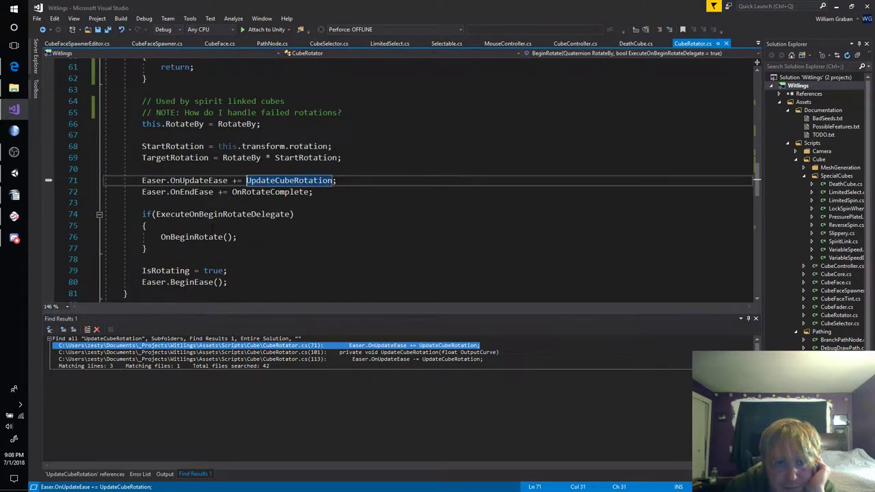
pyautogui.click(180, 180)
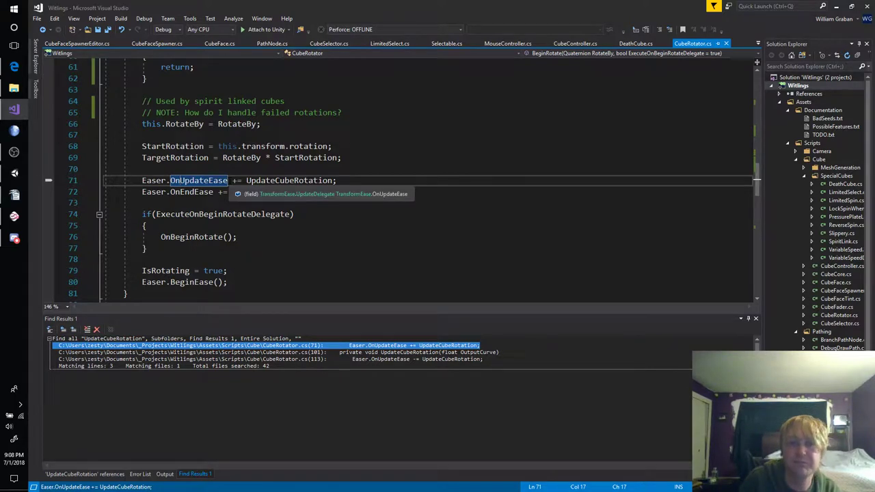
pyautogui.press('F12')
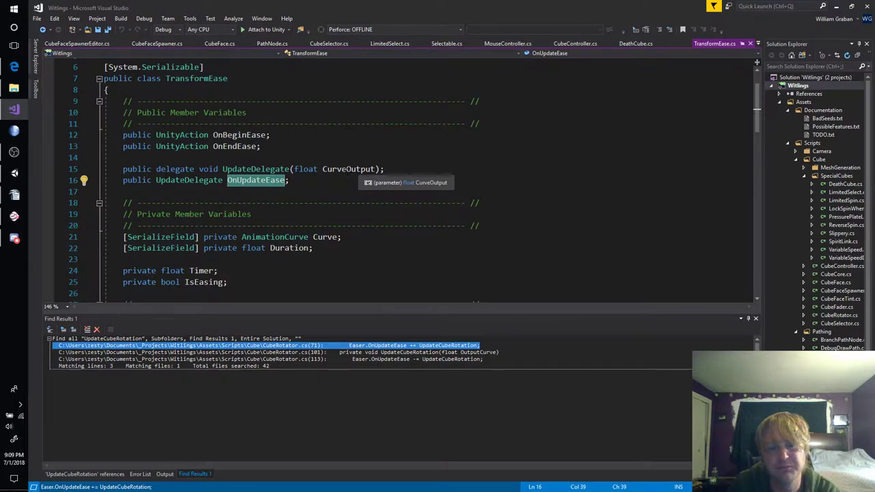
pyautogui.scroll(-5, 343, 174)
pyautogui.scroll(-5, 344, 175)
pyautogui.scroll(-2, 343, 175)
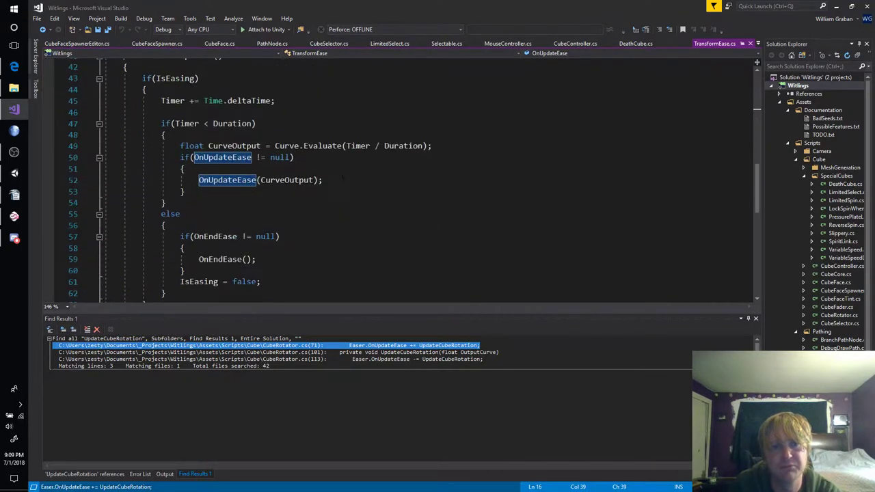
pyautogui.scroll(-2, 337, 176)
pyautogui.scroll(-4, 337, 176)
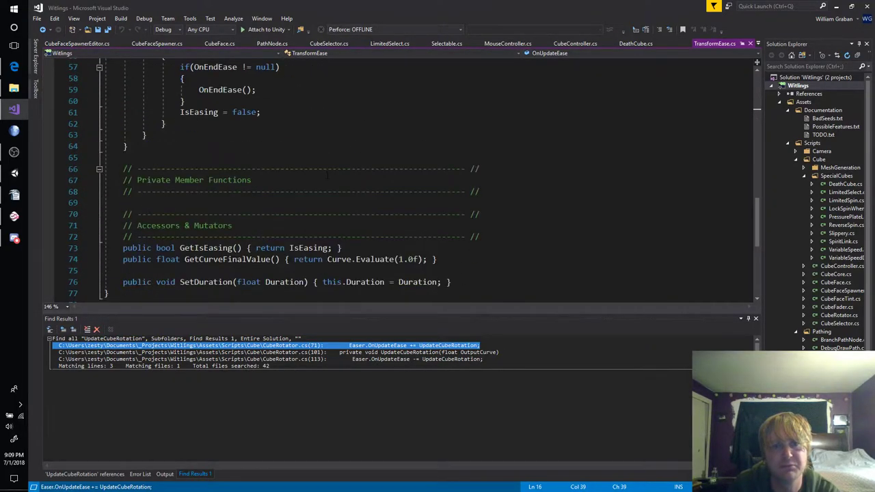
pyautogui.scroll(4, 337, 176)
pyautogui.scroll(2, 337, 175)
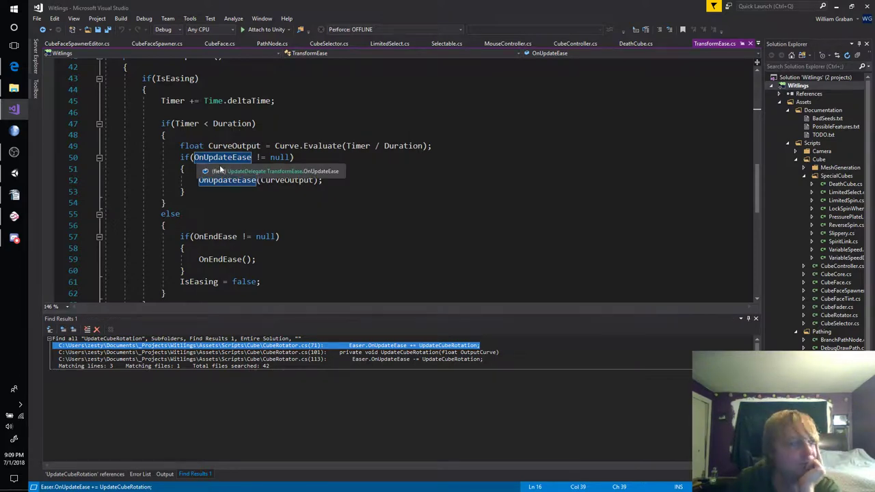
pyautogui.scroll(-2, 220, 170)
pyautogui.scroll(-8, 307, 184)
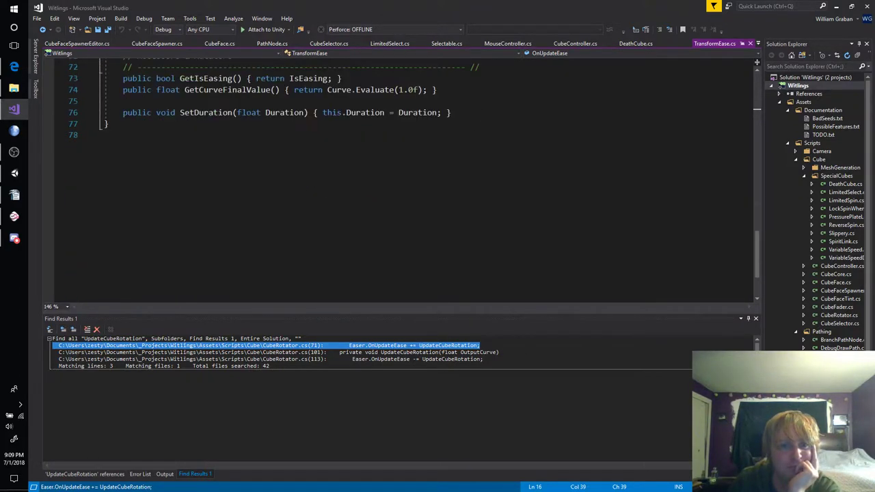
pyautogui.scroll(6, 307, 185)
pyautogui.scroll(12, 307, 185)
pyautogui.scroll(4, 307, 185)
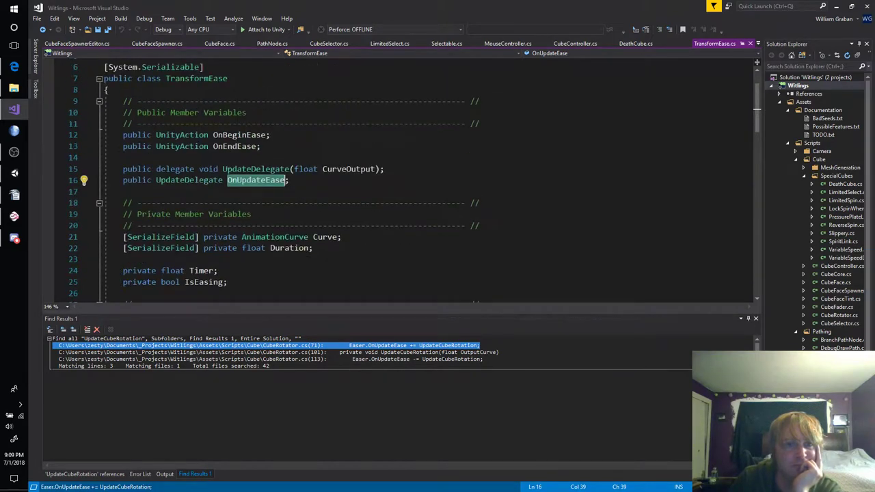
pyautogui.scroll(2, 307, 185)
pyautogui.scroll(-2, 307, 184)
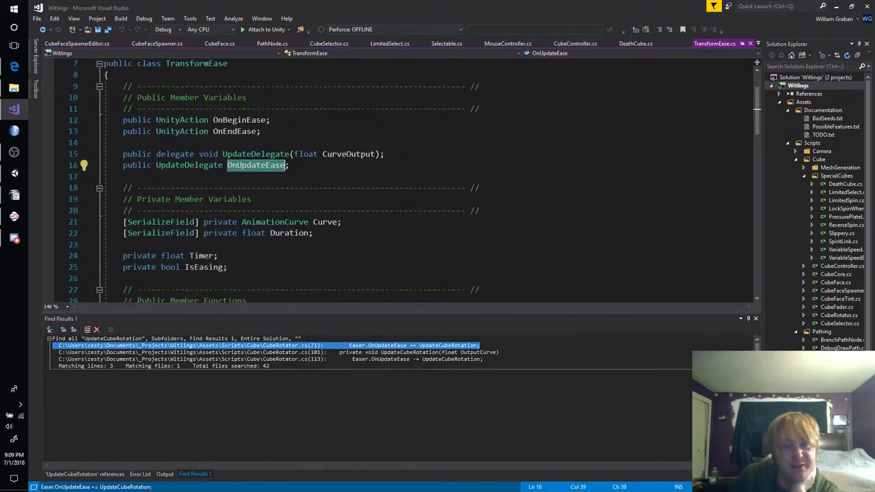
pyautogui.click(308, 166)
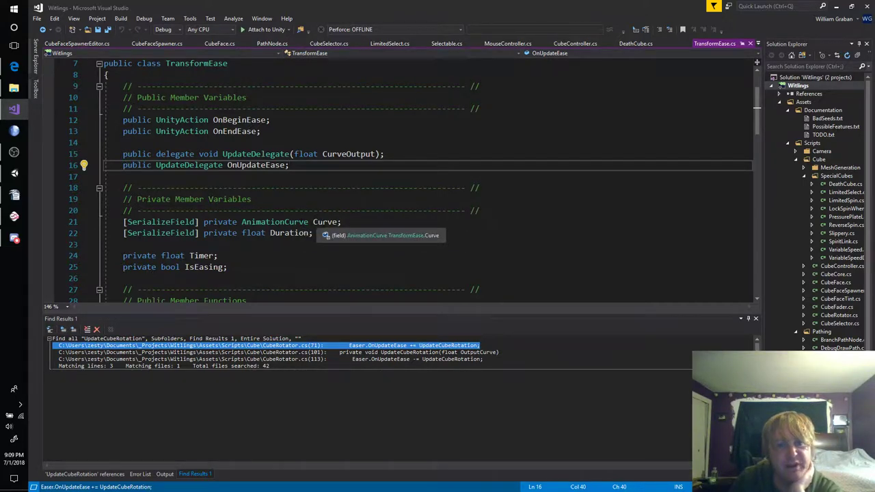
pyautogui.scroll(-5, 326, 226)
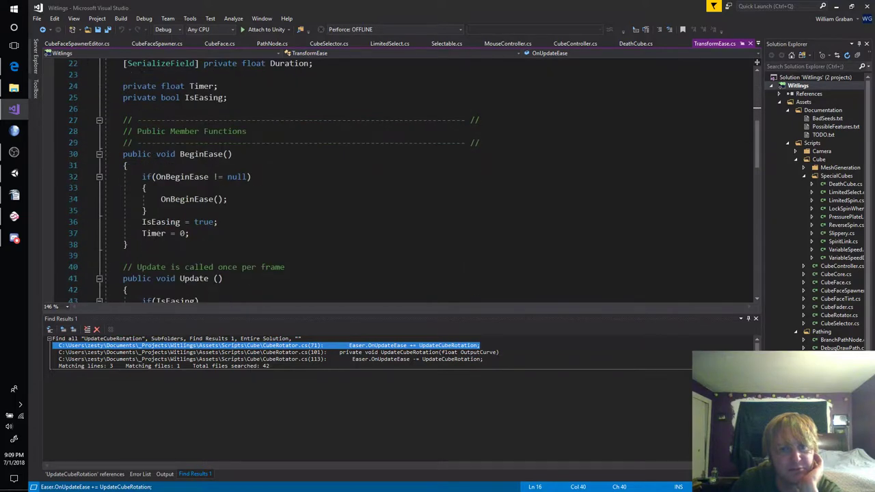
pyautogui.scroll(4, 315, 219)
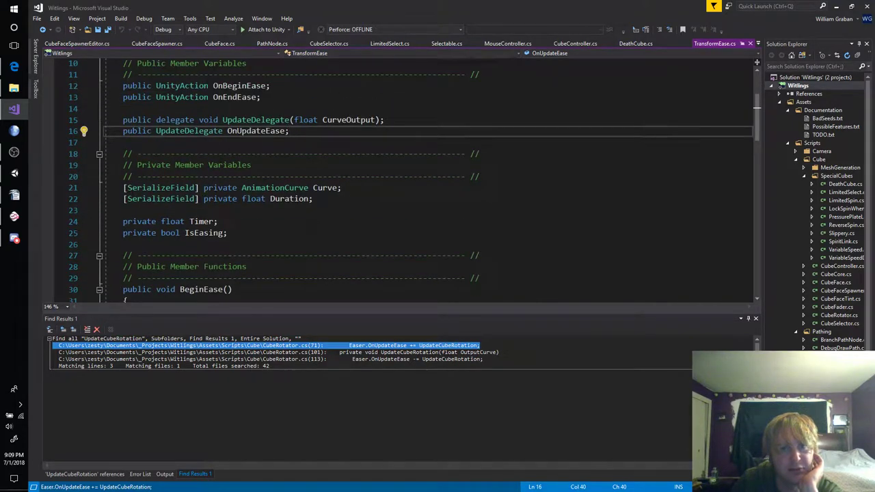
pyautogui.click(353, 119)
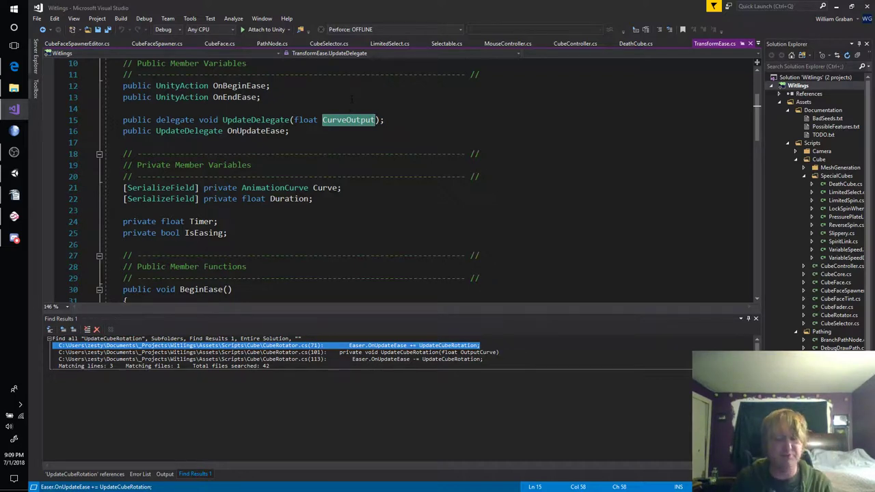
# Rename the UpdateDelegate parameter on line 15 from CurveOutput to CurveRatio.
pyautogui.hotkey('ctrl', 'r')
pyautogui.hotkey('ctrl', 'r')
pyautogui.write('cUR')
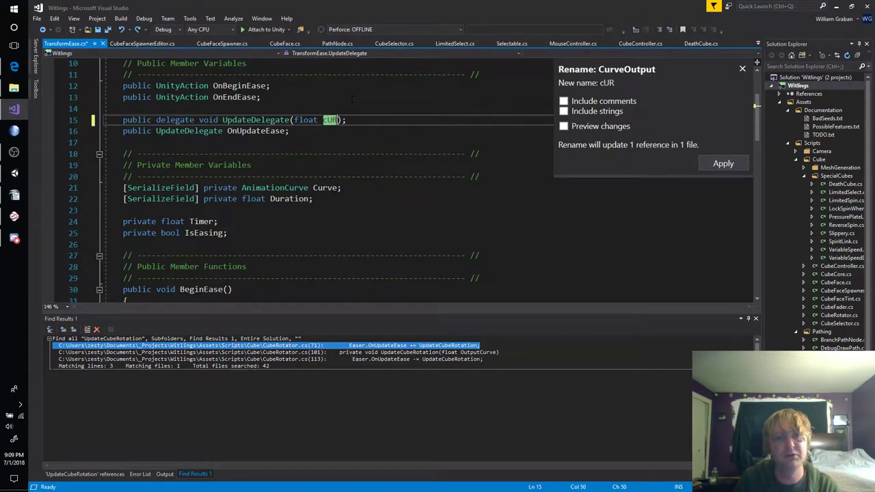
pyautogui.press('BackSpace')
pyautogui.press('BackSpace')
pyautogui.press('BackSpace')
pyautogui.write('Cur')
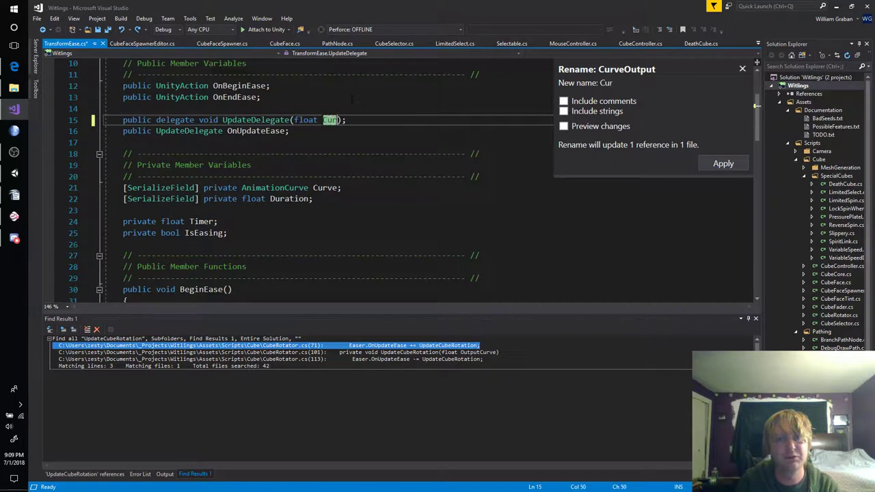
pyautogui.write('veRatio')
pyautogui.press('Return')
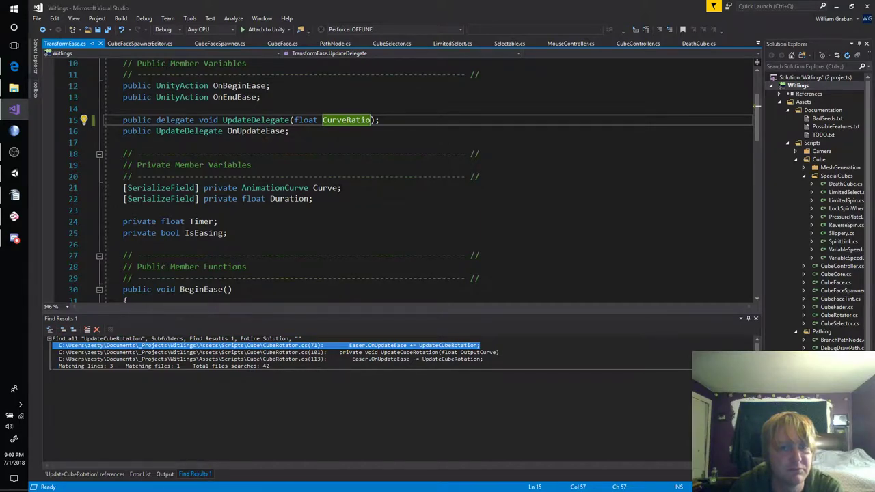
pyautogui.doubleClick(326, 188)
pyautogui.click(354, 188)
# Add public void SetCurve(AnimationCurve Curve) { this.Curve = Curve; } below SetDuration and save TransformEase.cs.
pyautogui.scroll(-9, 354, 188)
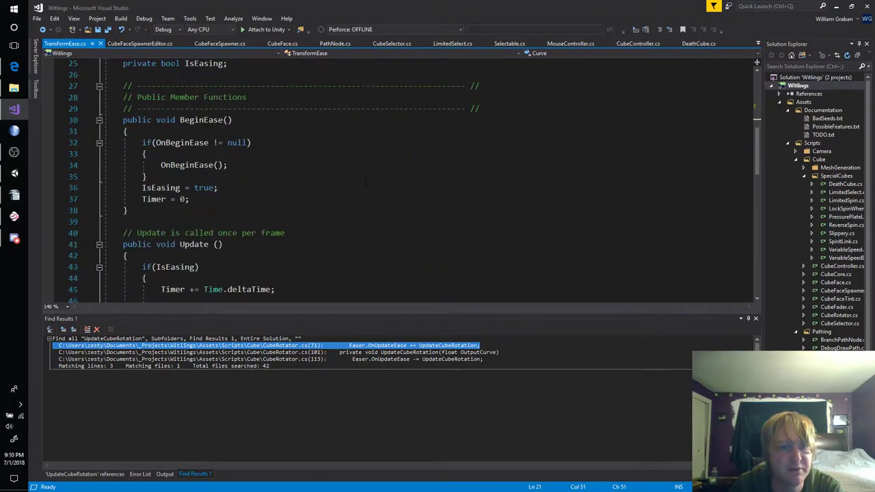
pyautogui.scroll(-7, 362, 181)
pyautogui.scroll(-4, 370, 176)
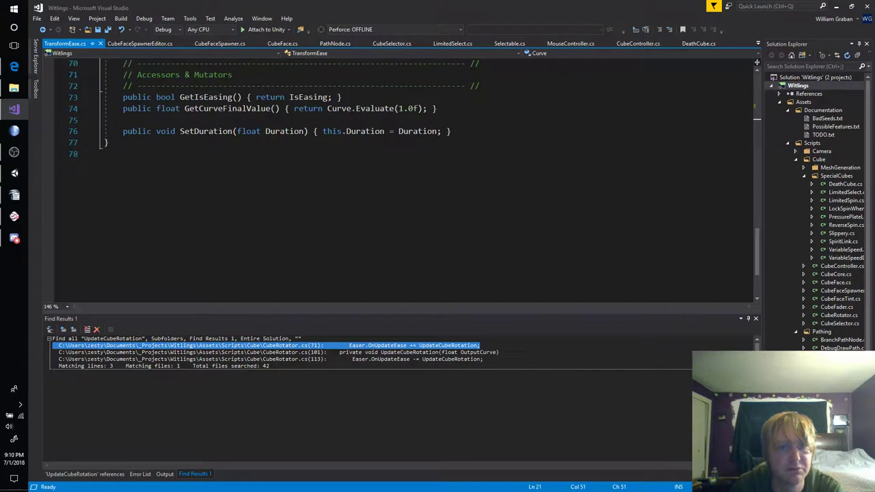
pyautogui.click(468, 130)
pyautogui.press('Return')
pyautogui.write('p')
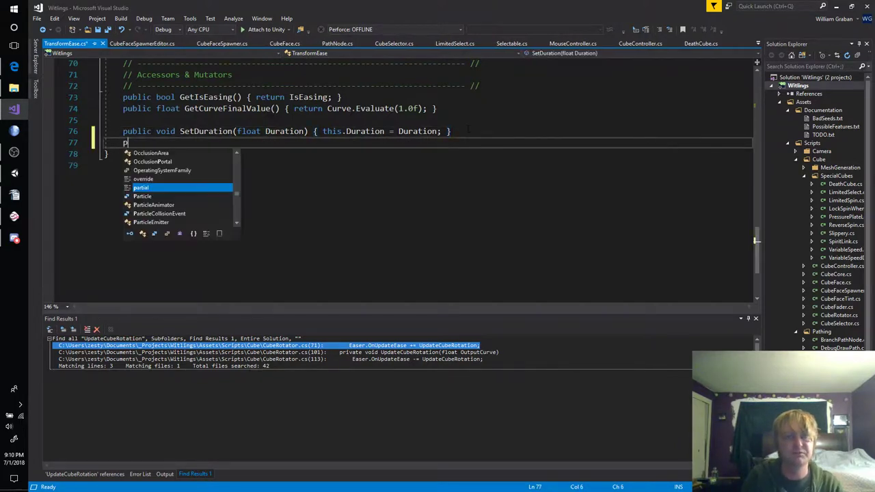
pyautogui.write('ublic void SerC')
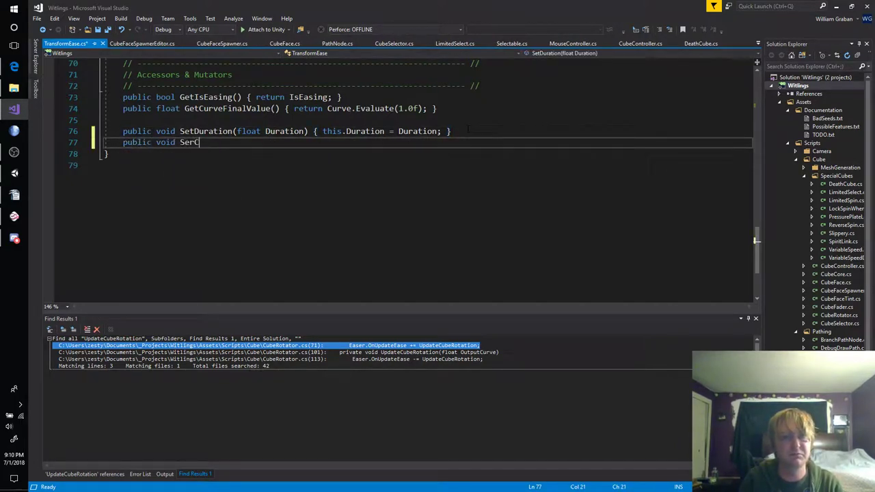
pyautogui.press('BackSpace')
pyautogui.write('t')
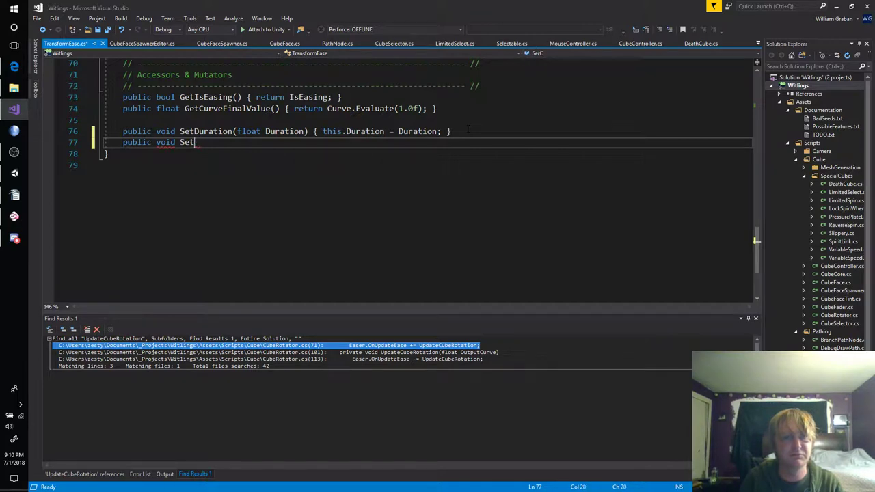
pyautogui.write('Curve(*')
pyautogui.press('BackSpace')
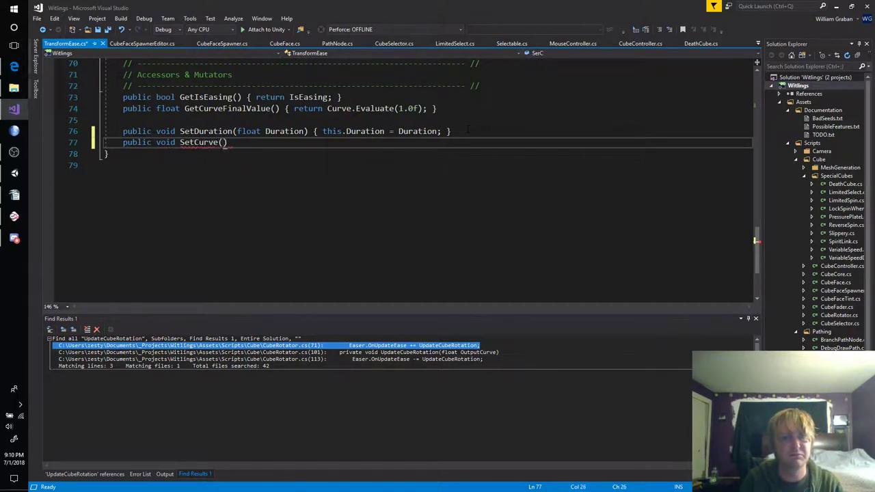
pyautogui.write('AnimationCur')
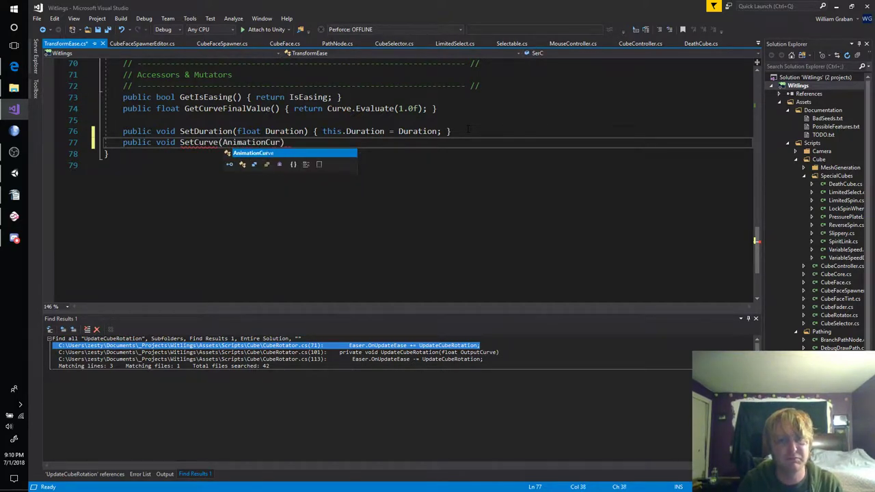
pyautogui.write('ve Cur')
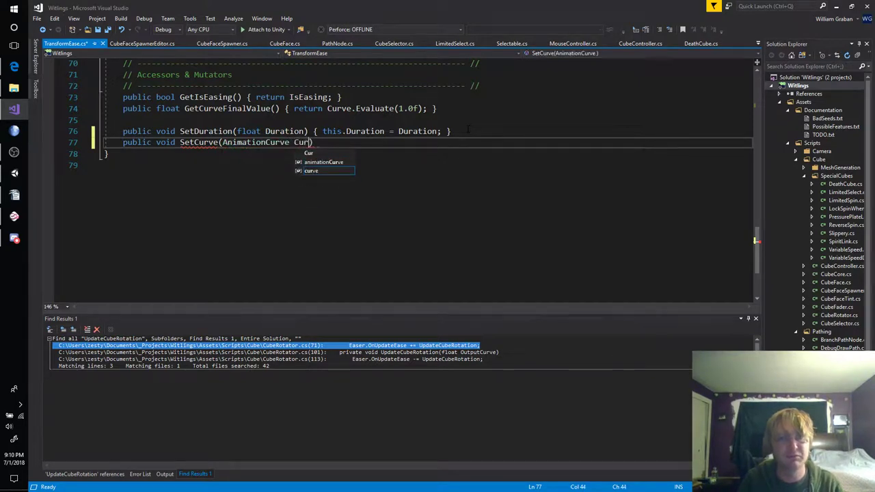
pyautogui.write('ve) ')
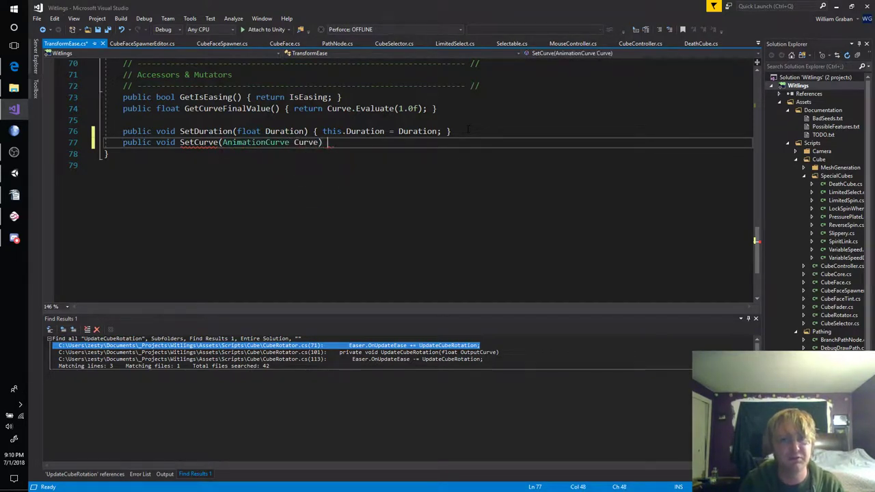
pyautogui.write('{ this.')
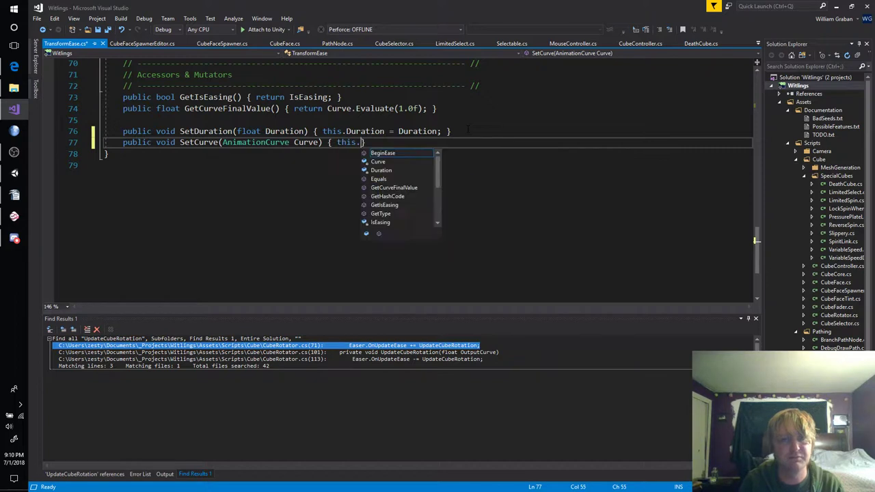
pyautogui.write('Curve = ')
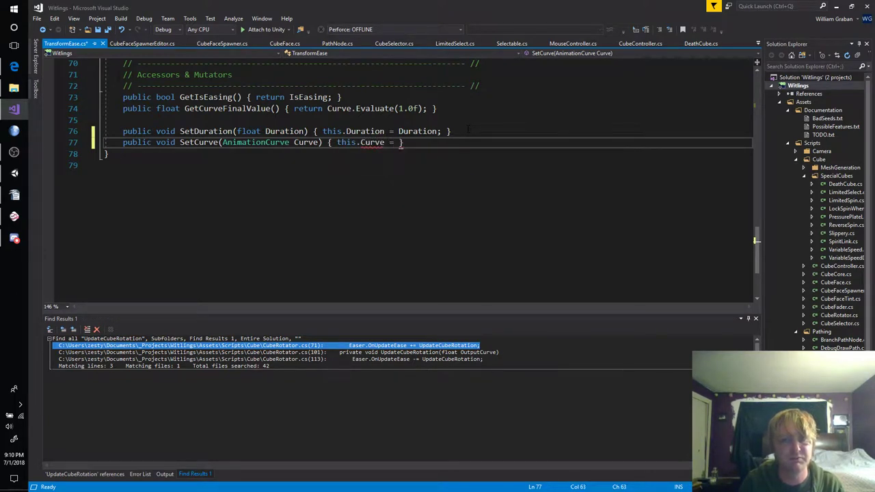
pyautogui.write("Curve;'")
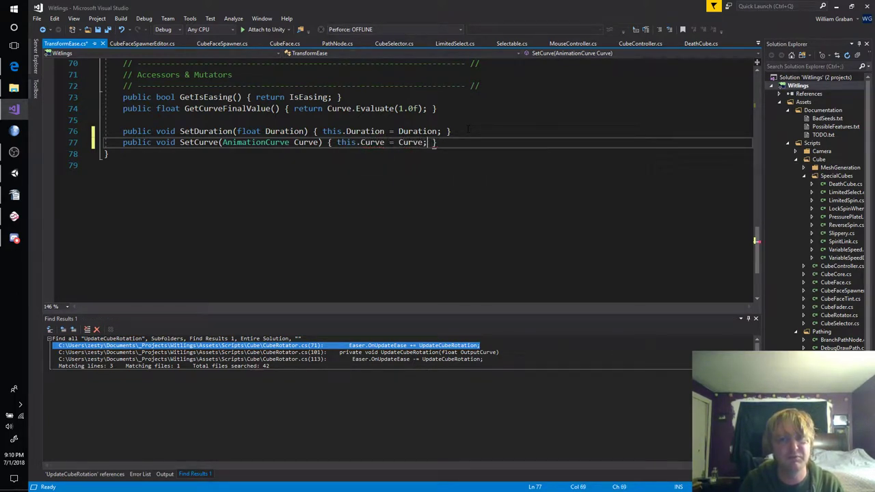
pyautogui.hotkey('ctrl', 's')
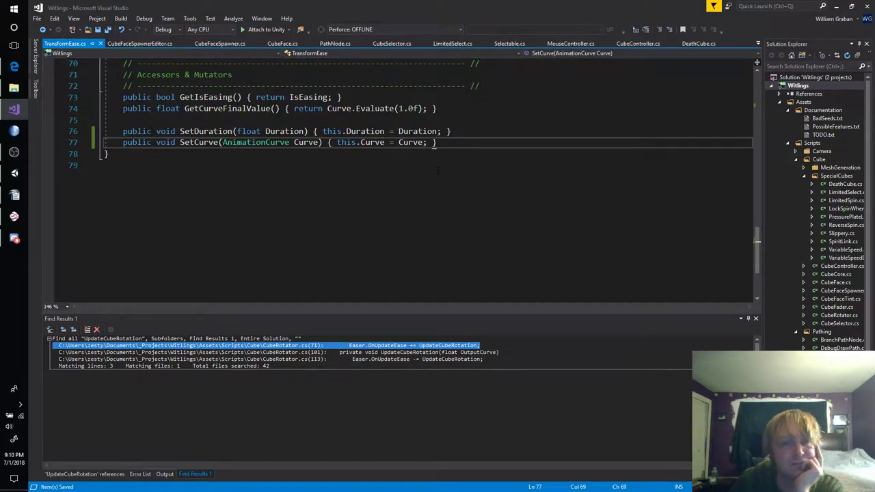
# Rename the Update local CurveOutput to CurveRatio, keeping its Curve.Evaluate(Timer / Duration) assignment on line 49.
pyautogui.scroll(8, 439, 190)
pyautogui.scroll(5, 462, 192)
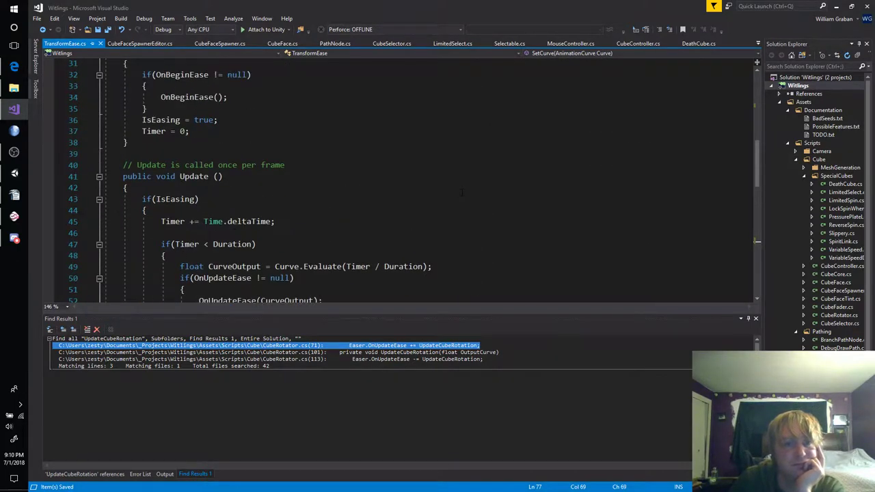
pyautogui.scroll(-2, 462, 194)
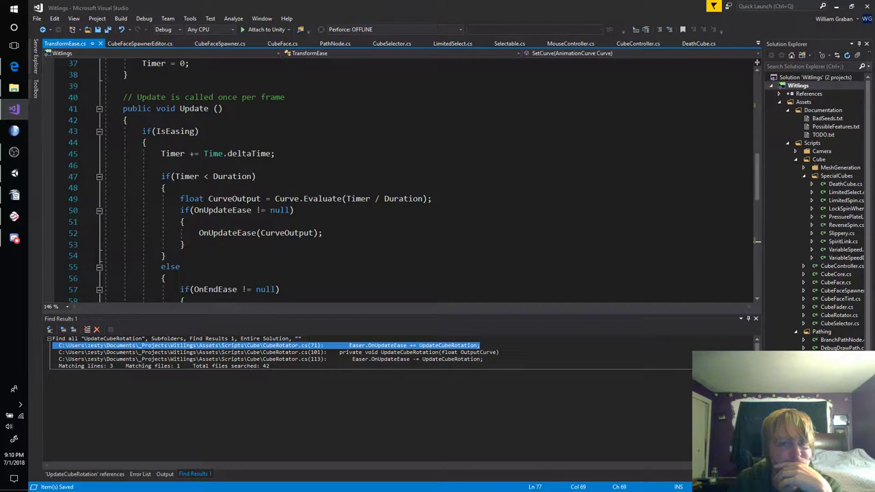
pyautogui.click(245, 198)
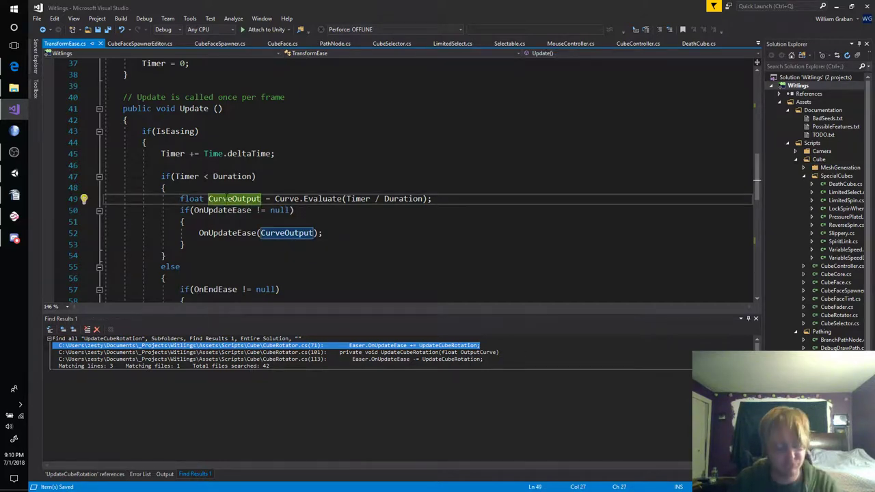
pyautogui.hotkey('ctrl', 'r')
pyautogui.hotkey('ctrl', 'r')
pyautogui.write('Cur')
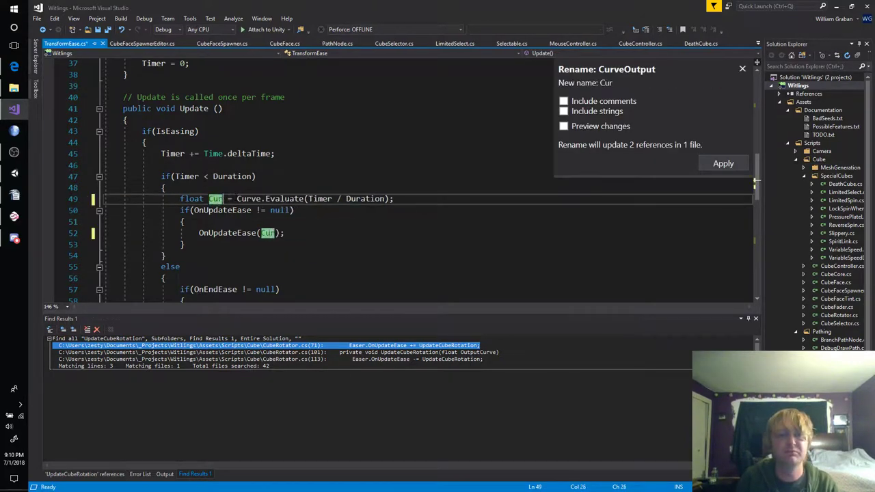
pyautogui.write('veRatio')
pyautogui.press('Return')
pyautogui.press('Return')
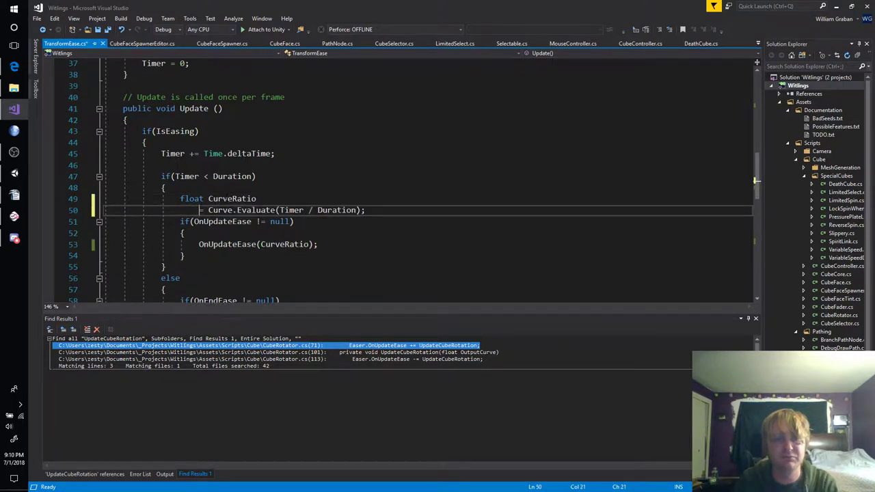
pyautogui.press('BackSpace')
pyautogui.press('BackSpace')
pyautogui.press('BackSpace')
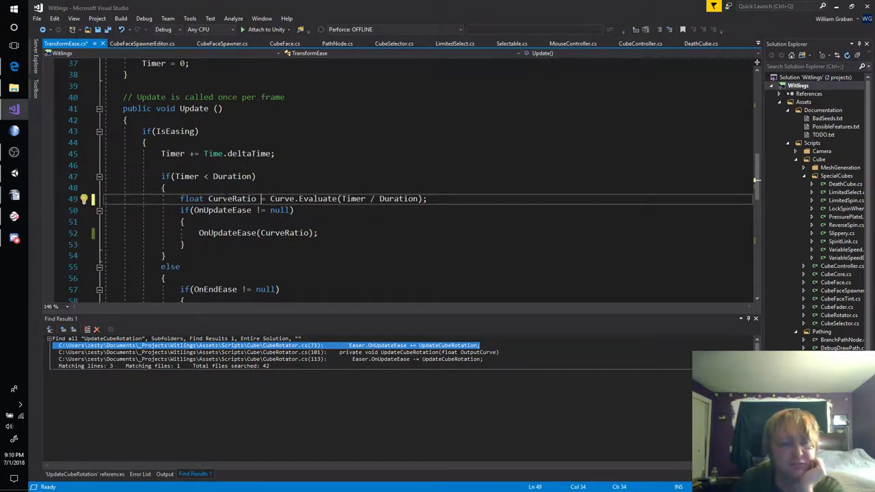
# Review where OnUpdateEase is referenced in TransformEase.cs.
pyautogui.scroll(-3, 305, 207)
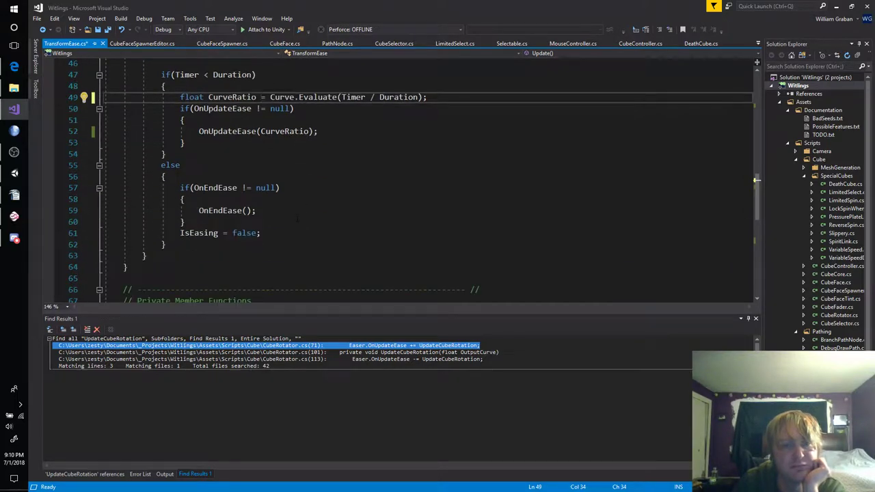
pyautogui.scroll(3, 297, 219)
pyautogui.click(227, 233)
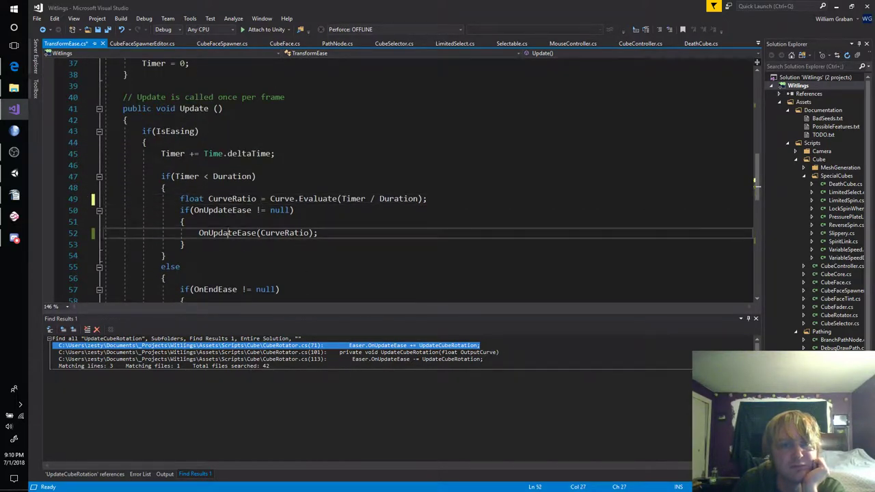
pyautogui.scroll(-1, 419, 212)
pyautogui.scroll(-5, 418, 211)
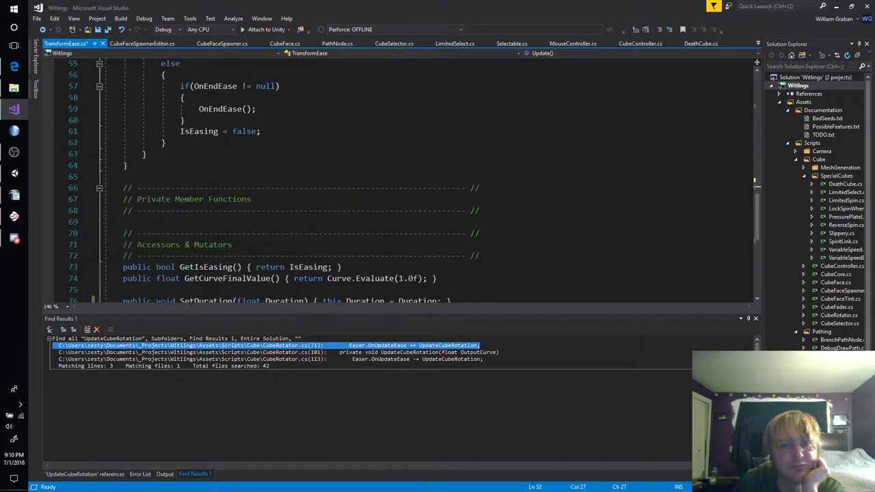
pyautogui.scroll(-1, 419, 212)
pyautogui.scroll(-1, 418, 212)
pyautogui.scroll(5, 418, 212)
pyautogui.scroll(4, 418, 212)
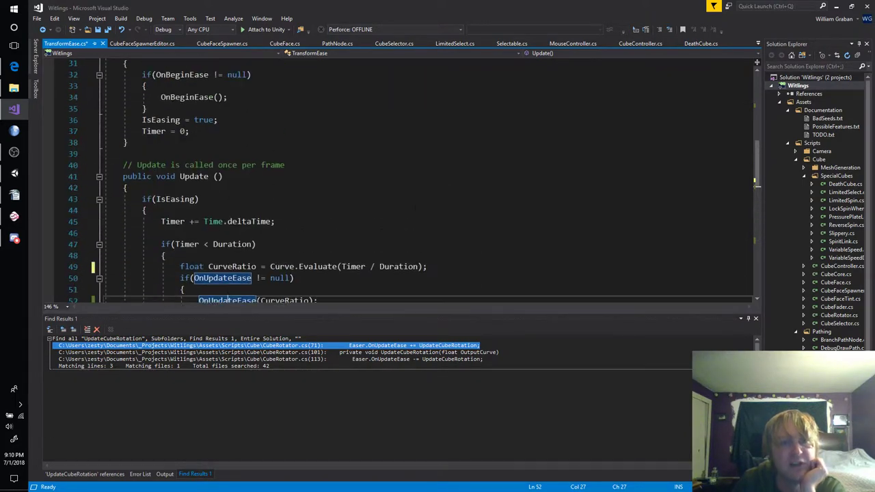
pyautogui.scroll(4, 419, 212)
pyautogui.scroll(4, 419, 212)
pyautogui.scroll(1, 400, 214)
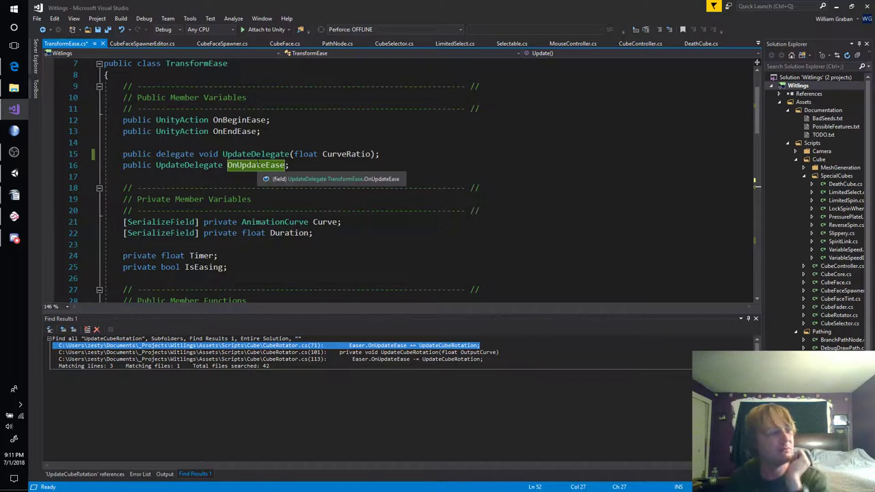
pyautogui.scroll(2, 411, 178)
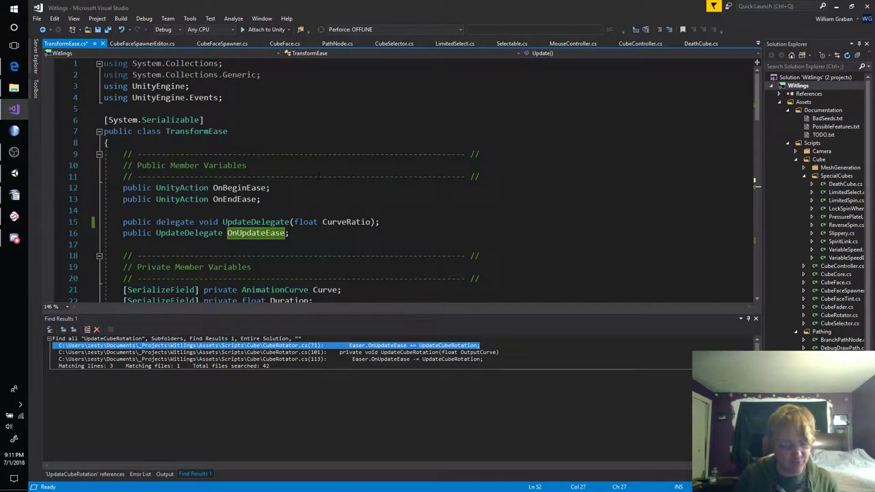
pyautogui.hotkey('ctrl', '-')
pyautogui.hotkey('ctrl', '-')
pyautogui.hotkey('ctrl', '-')
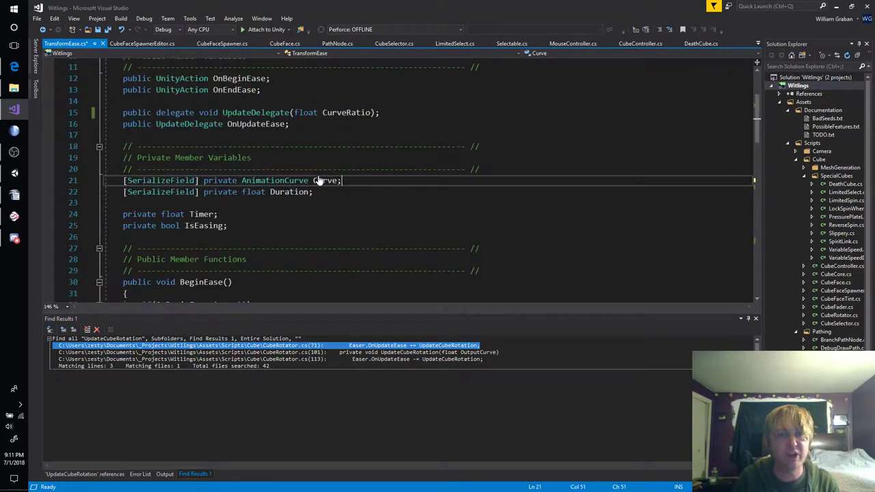
pyautogui.hotkey('ctrl', '-')
pyautogui.hotkey('ctrl', '-')
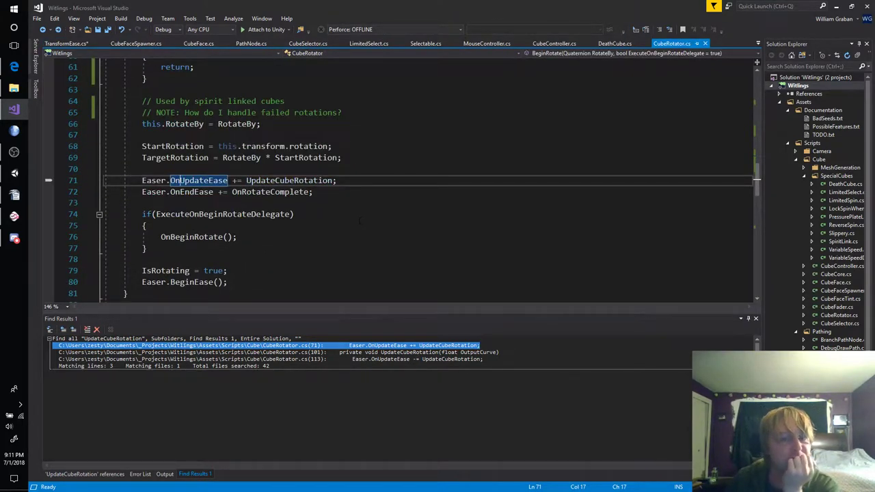
pyautogui.scroll(2, 360, 219)
pyautogui.scroll(1, 360, 219)
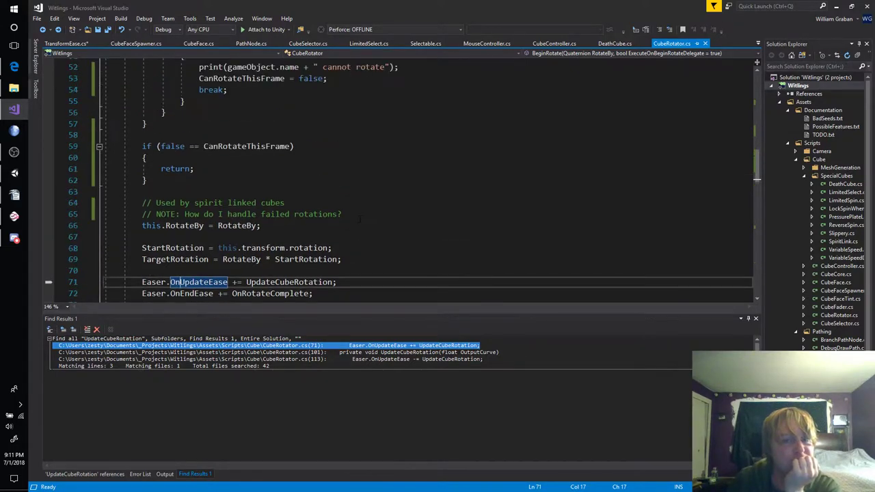
pyautogui.scroll(1, 360, 218)
pyautogui.scroll(2, 360, 219)
pyautogui.scroll(2, 360, 218)
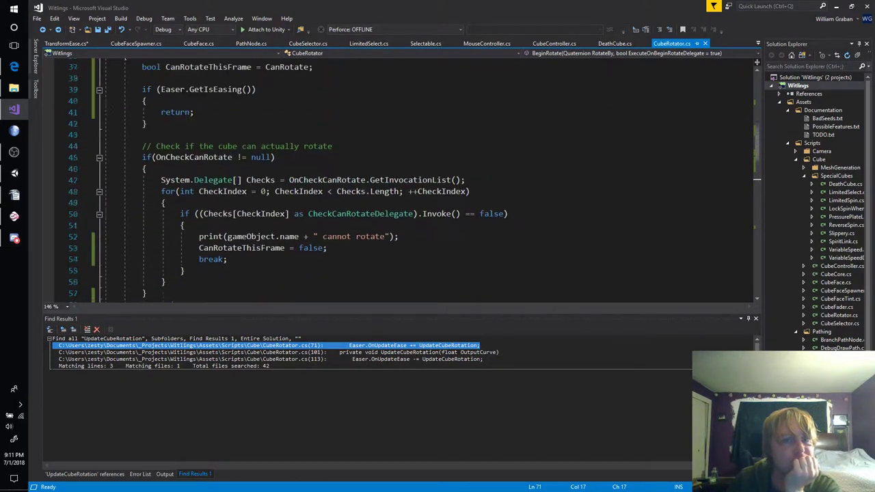
pyautogui.scroll(1, 360, 219)
pyautogui.click(178, 136)
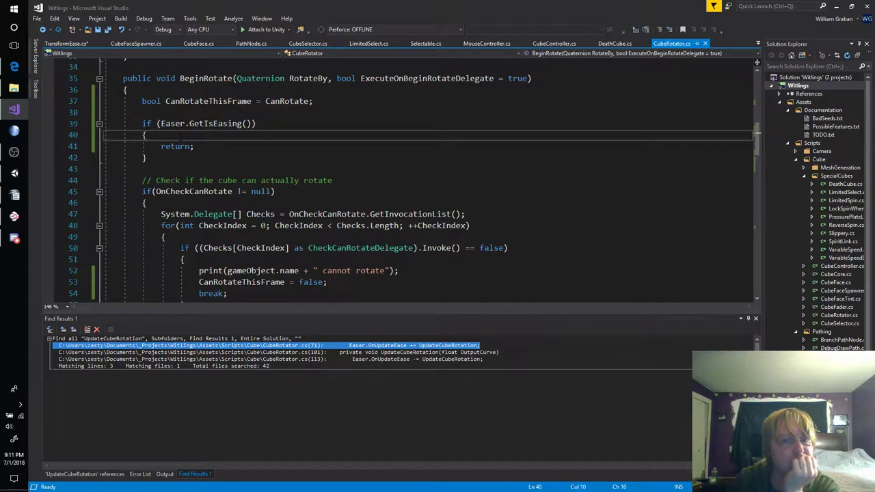
pyautogui.scroll(-2, 178, 136)
pyautogui.scroll(3, 178, 136)
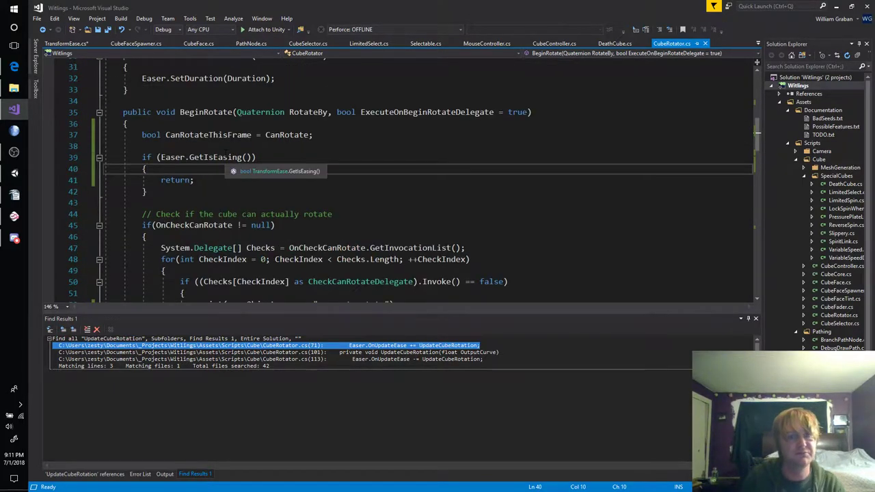
pyautogui.click(161, 180)
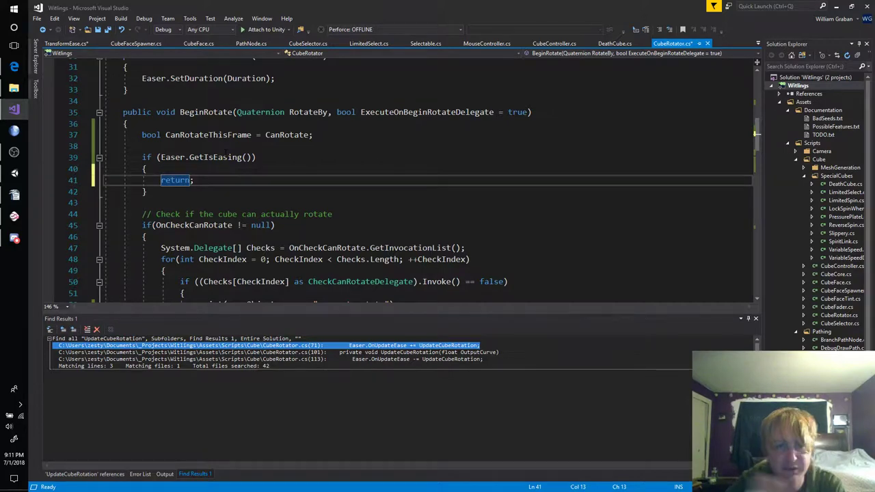
pyautogui.scroll(-5, 236, 162)
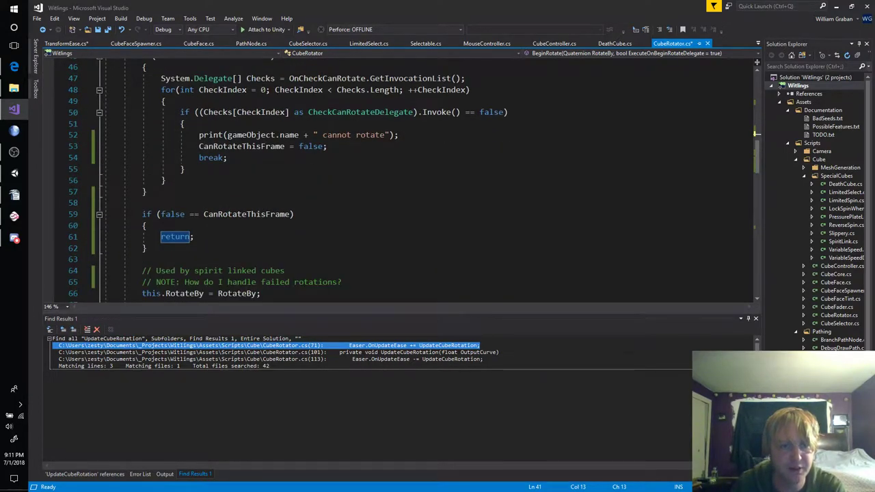
# Insert Easer.SetCurve(FailEase); before the return when CanRotateThisFrame is false, and check its type error.
pyautogui.press('Return')
pyautogui.write('E')
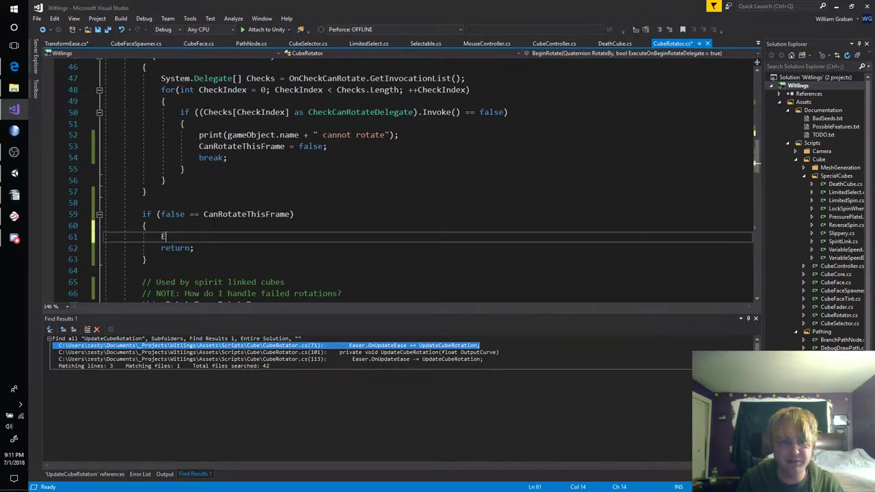
pyautogui.write('aser')
pyautogui.press('Escape')
pyautogui.write('.')
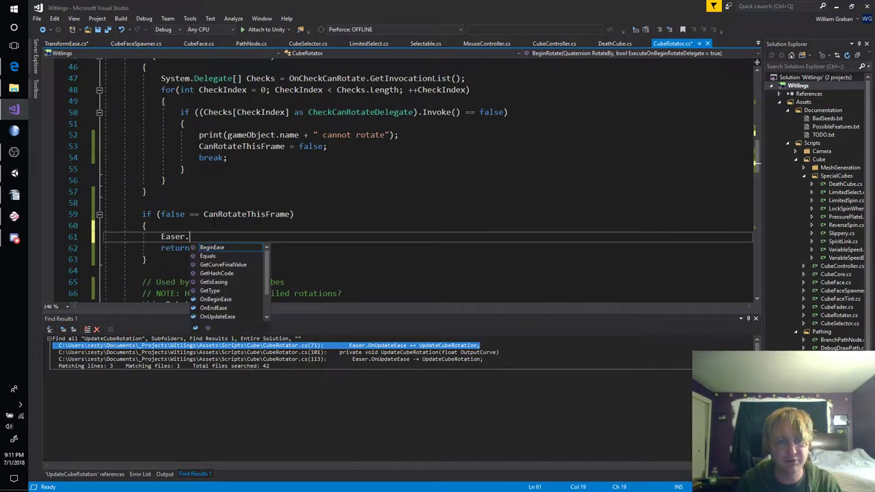
pyautogui.write('SetCurve')
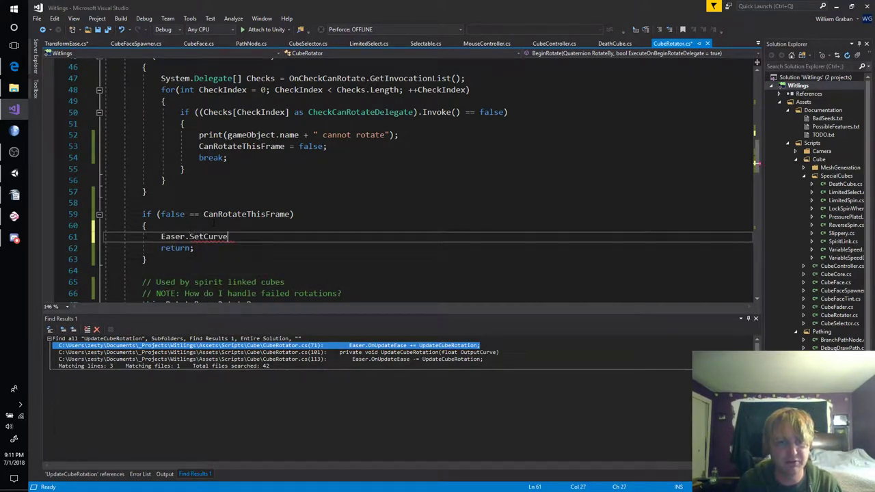
pyautogui.write('(Fail')
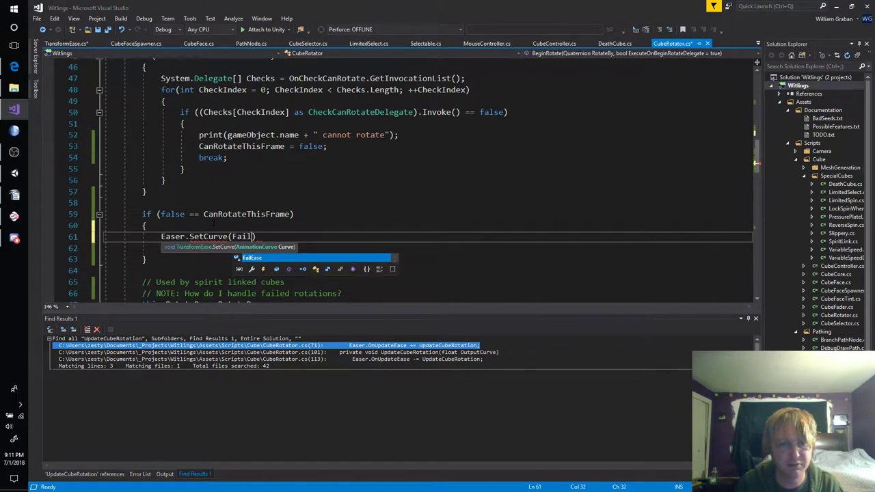
pyautogui.write('Ease);')
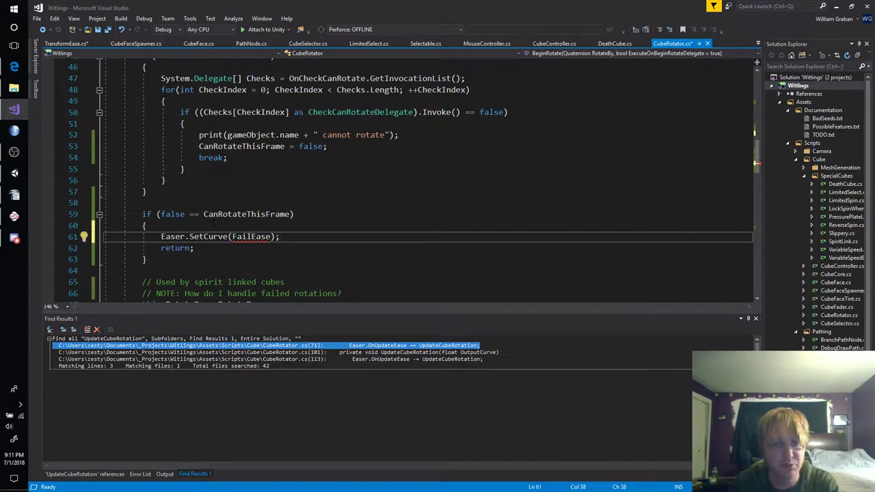
pyautogui.moveTo(254, 237)
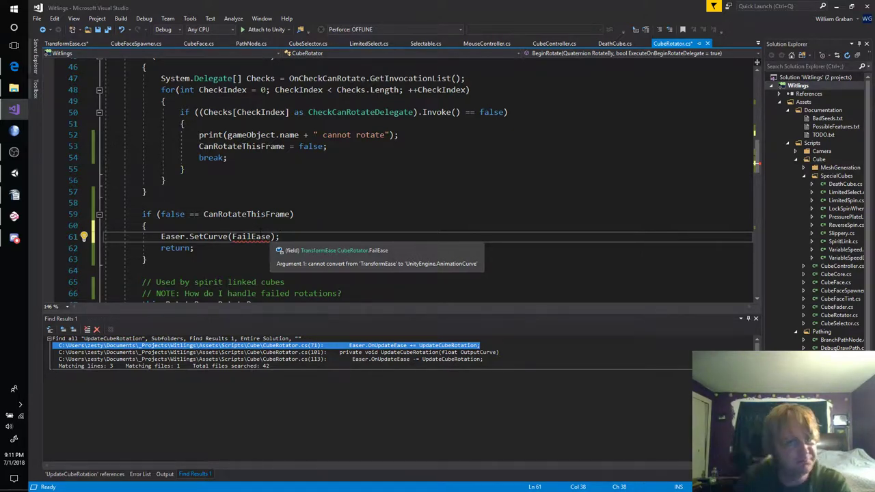
# Save TransformEase.cs, look over its Accessors section, and go back to CubeRotator.cs.
pyautogui.hotkey('ctrl', '-')
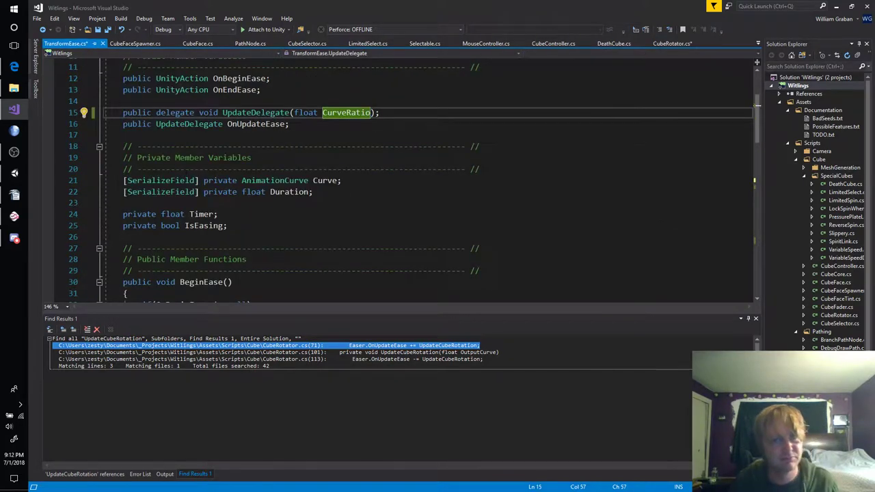
pyautogui.hotkey('ctrl', 's')
pyautogui.scroll(-5, 291, 212)
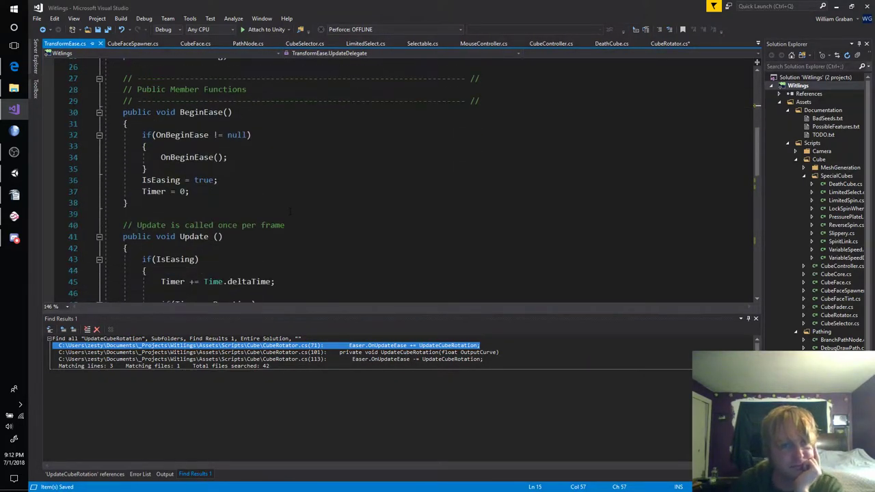
pyautogui.scroll(-5, 290, 213)
pyautogui.scroll(-11, 290, 212)
pyautogui.scroll(2, 290, 212)
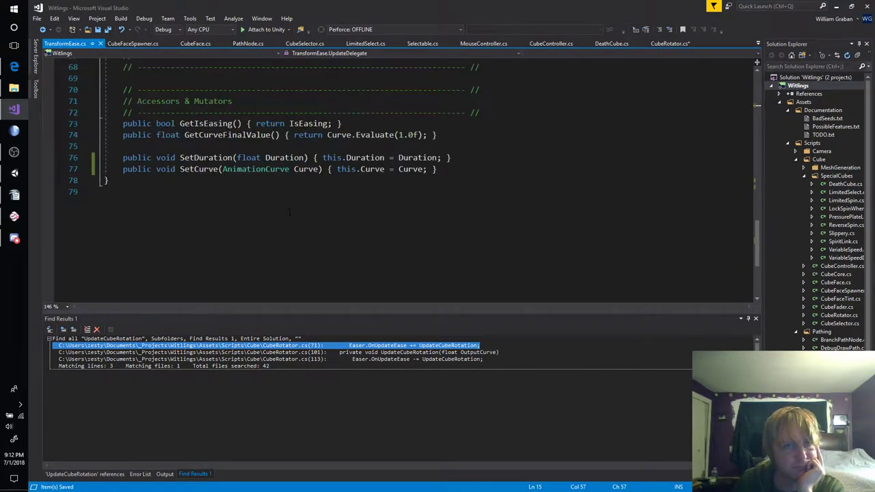
pyautogui.click(660, 44)
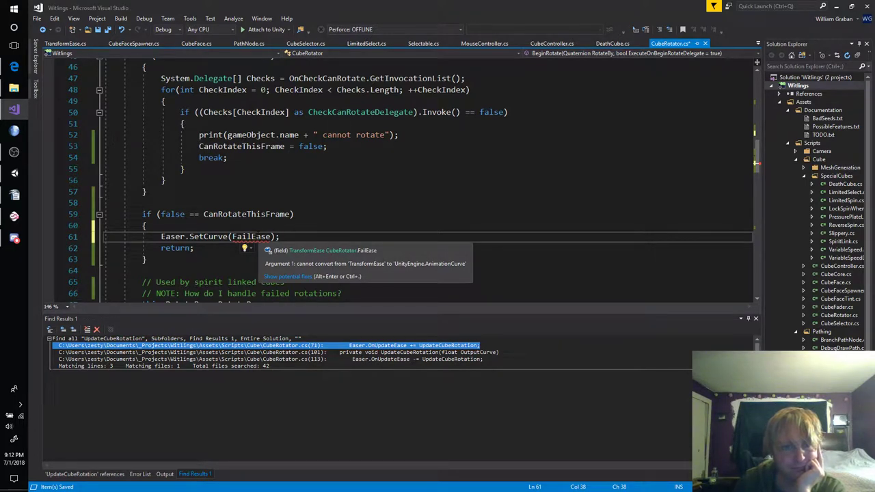
# Change the SetCurve argument from FailEase to FailEase.GetCurve().
pyautogui.press('Left')
pyautogui.press('Left')
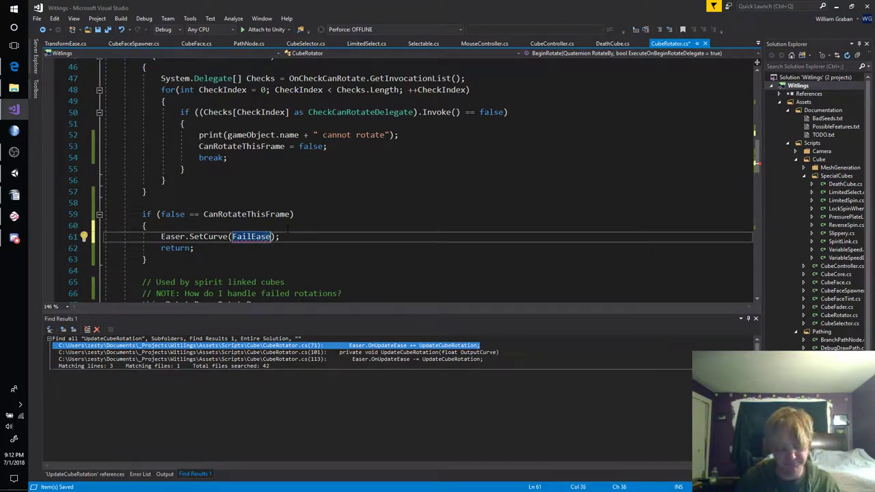
pyautogui.write('.Get')
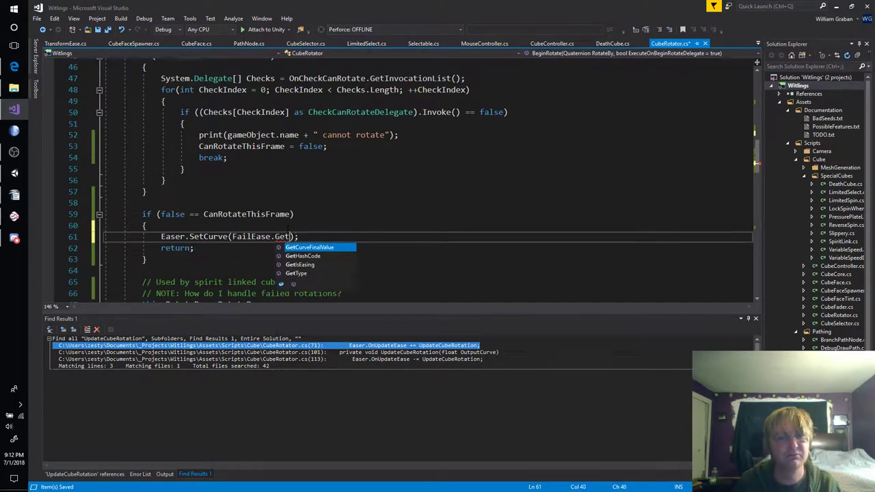
pyautogui.press('BackSpace')
pyautogui.press('BackSpace')
pyautogui.write('C')
pyautogui.press('BackSpace')
pyautogui.press('BackSpace')
pyautogui.write('Curv')
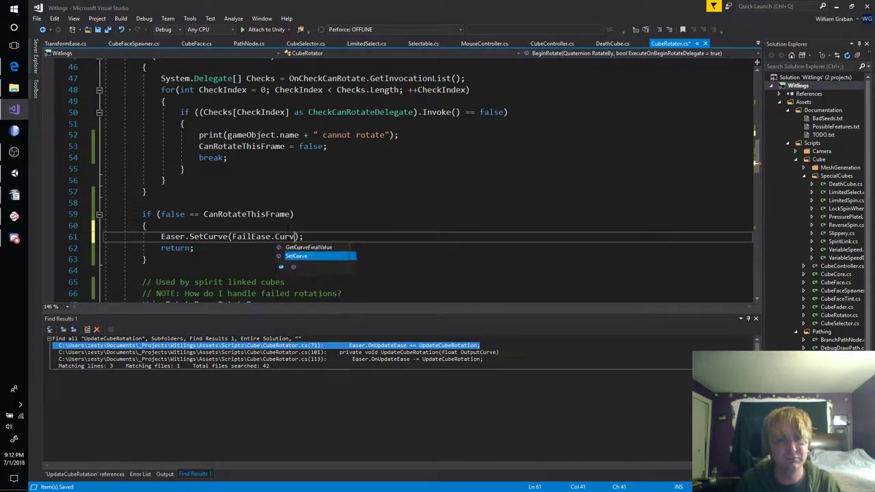
pyautogui.write('e(')
pyautogui.press('Left')
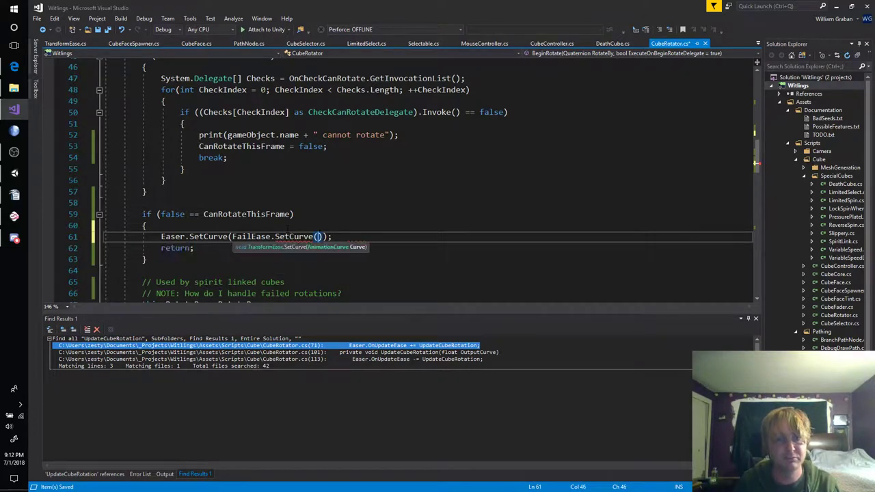
pyautogui.press('Left')
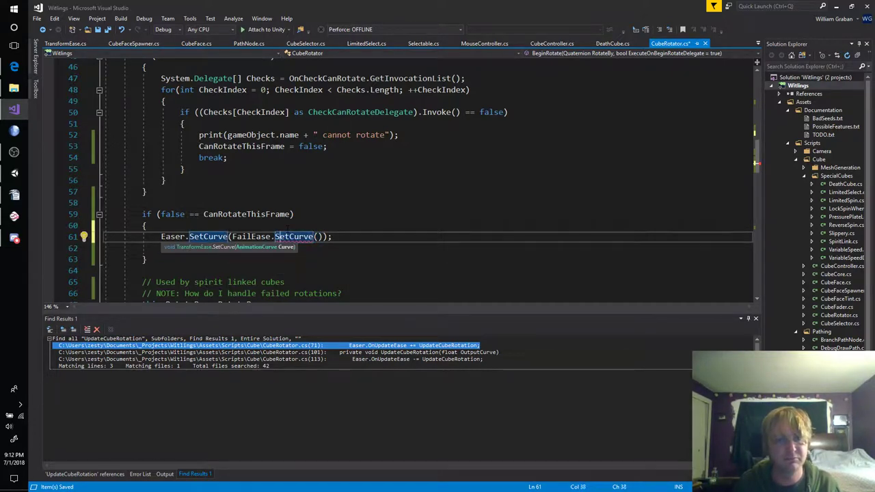
pyautogui.press('BackSpace')
pyautogui.write('G')
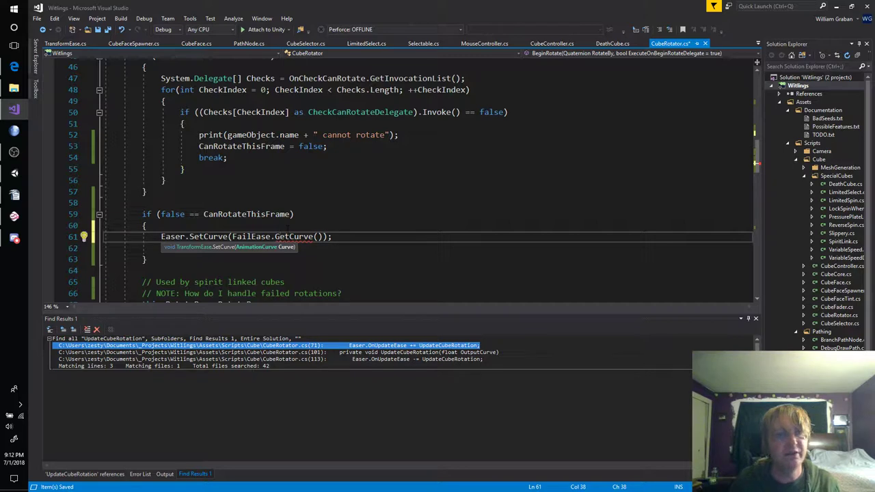
pyautogui.press('F12')
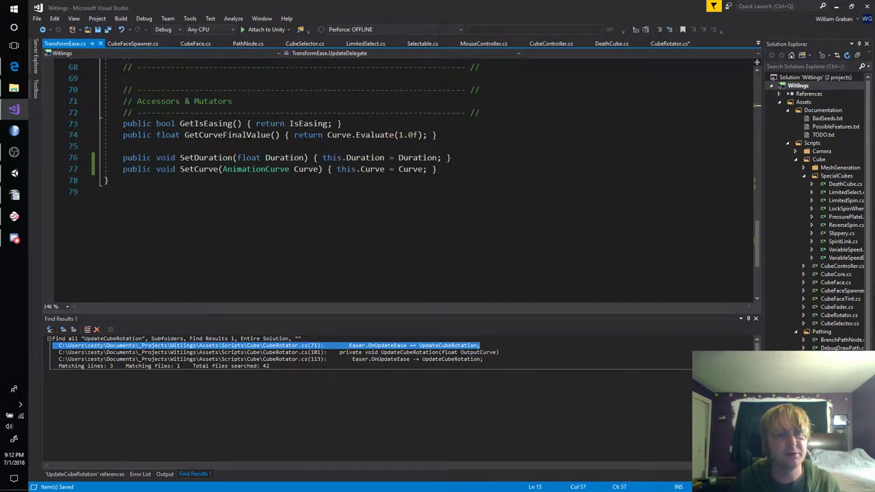
# Add public AnimationCurve GetCurve() { return Curve; } after GetCurveFinalValue and save TransformEase.cs.
pyautogui.click(459, 134)
pyautogui.press('Return')
pyautogui.write('[')
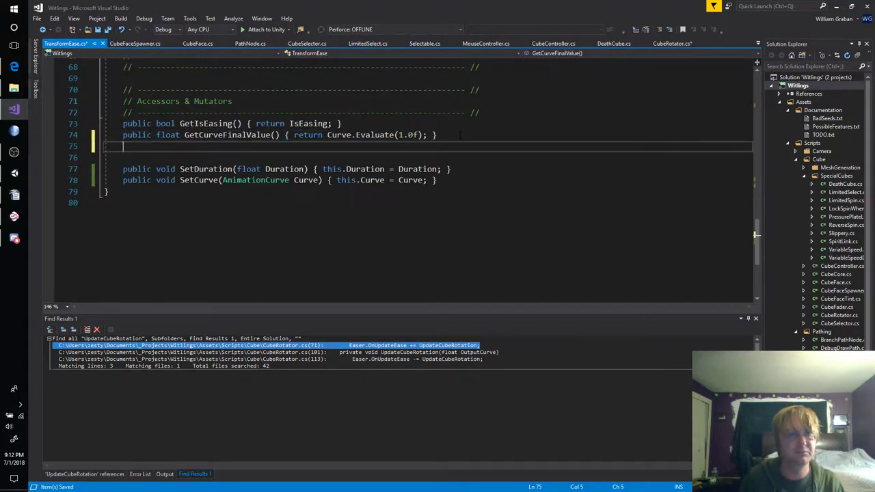
pyautogui.write('public ')
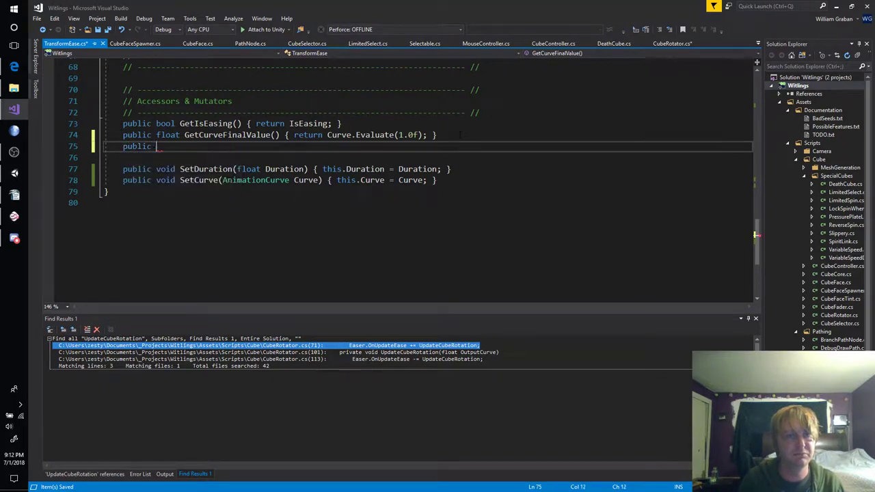
pyautogui.write('Anima')
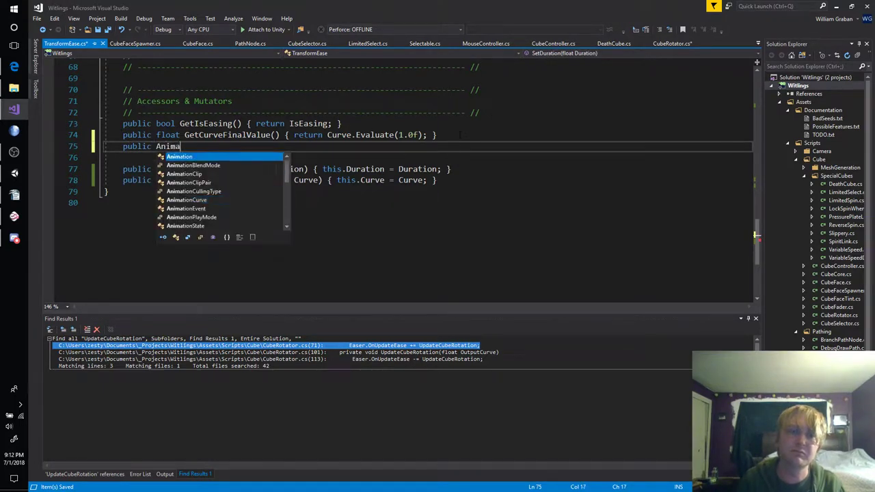
pyautogui.write('tionCur')
pyautogui.press('Tab')
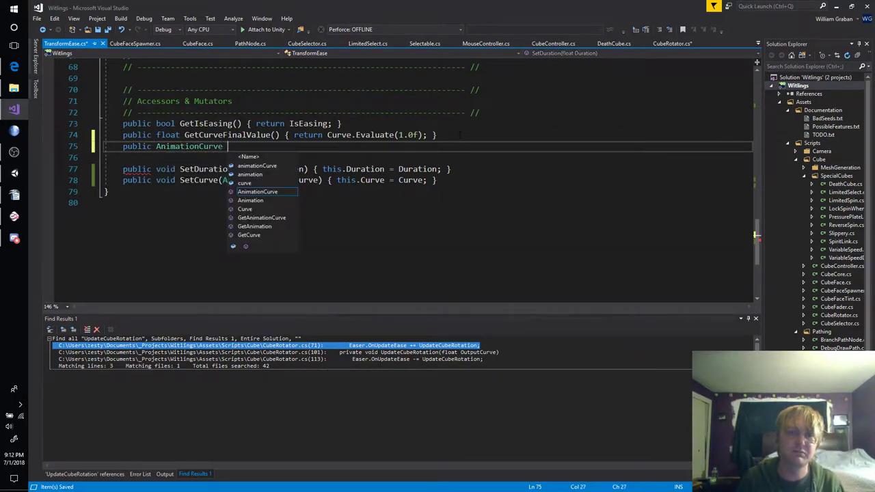
pyautogui.write('GetCuyr')
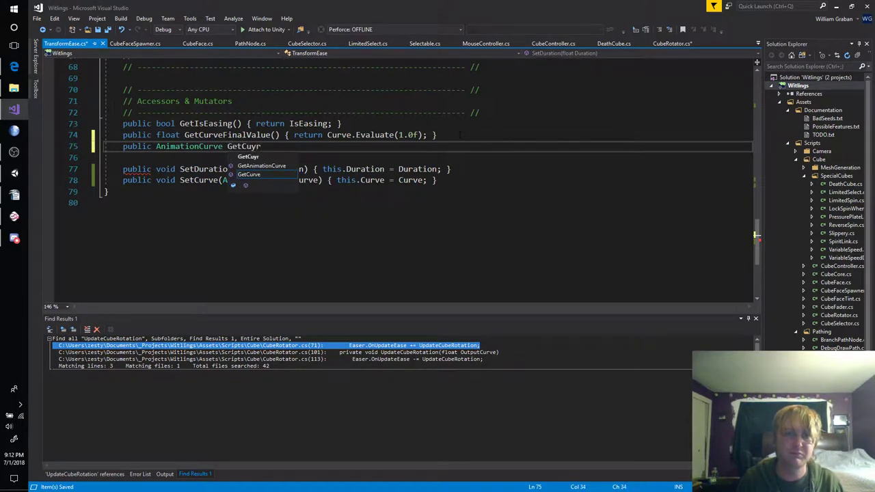
pyautogui.press('BackSpace')
pyautogui.press('BackSpace')
pyautogui.write('rve')
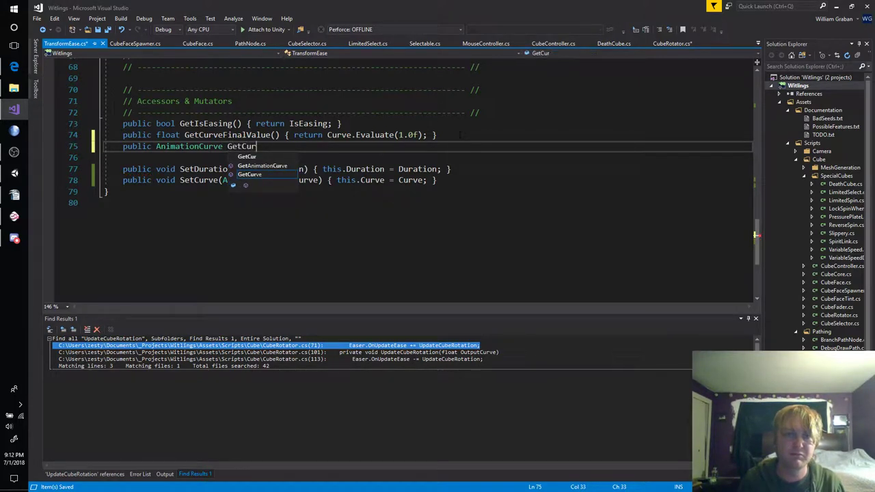
pyautogui.write('() { ')
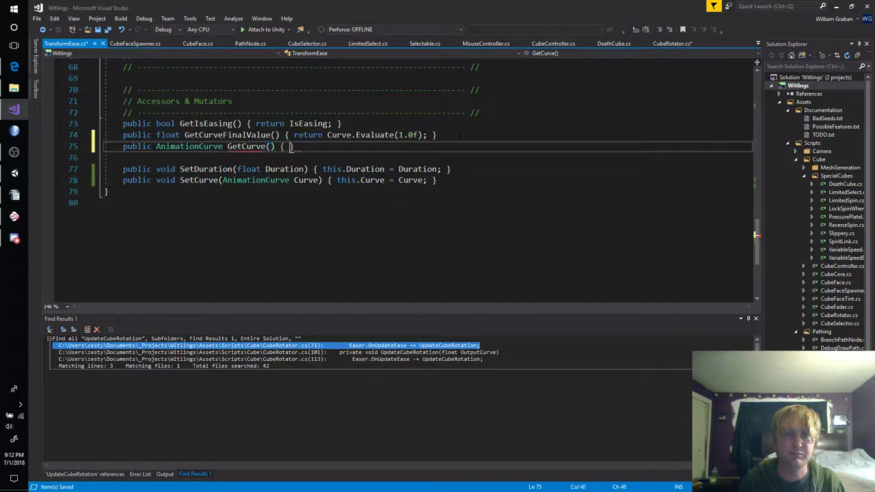
pyautogui.write('return C')
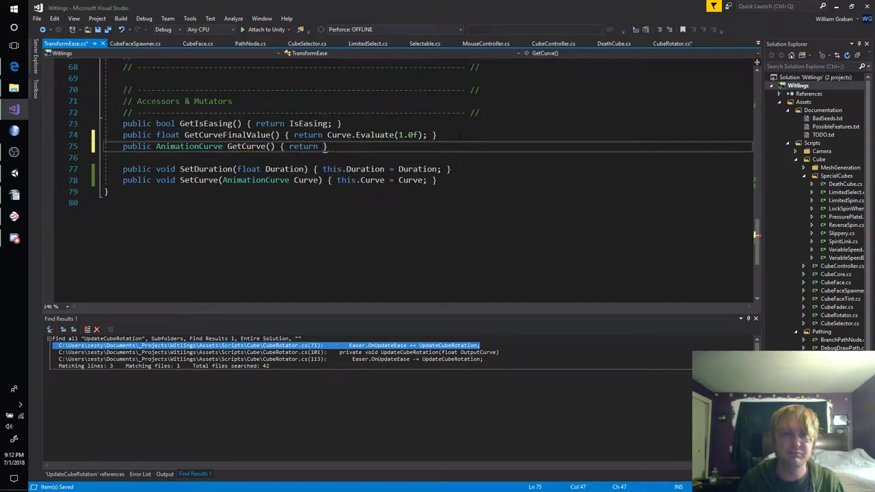
pyautogui.write('urve')
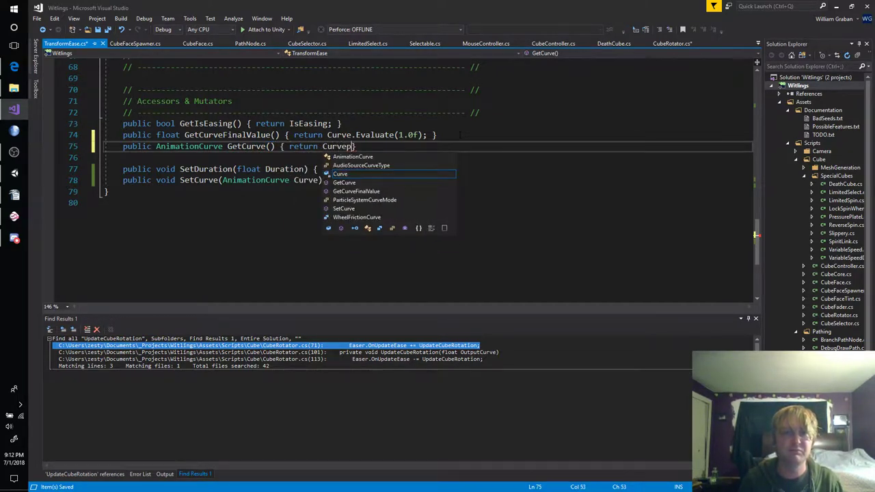
pyautogui.write(';')
pyautogui.hotkey('ctrl', 's')
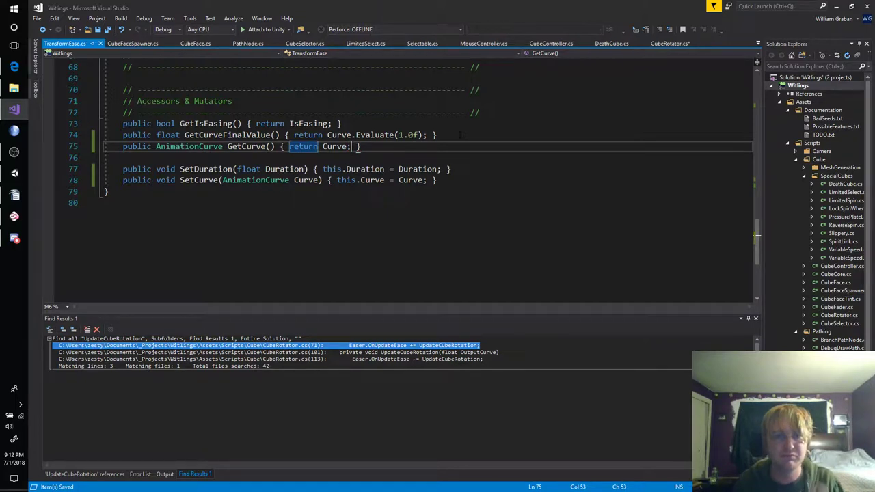
# Start an else branch after the CanRotateThisFrame fail check containing an Easer.SetCurve call.
pyautogui.click(662, 45)
pyautogui.click(404, 235)
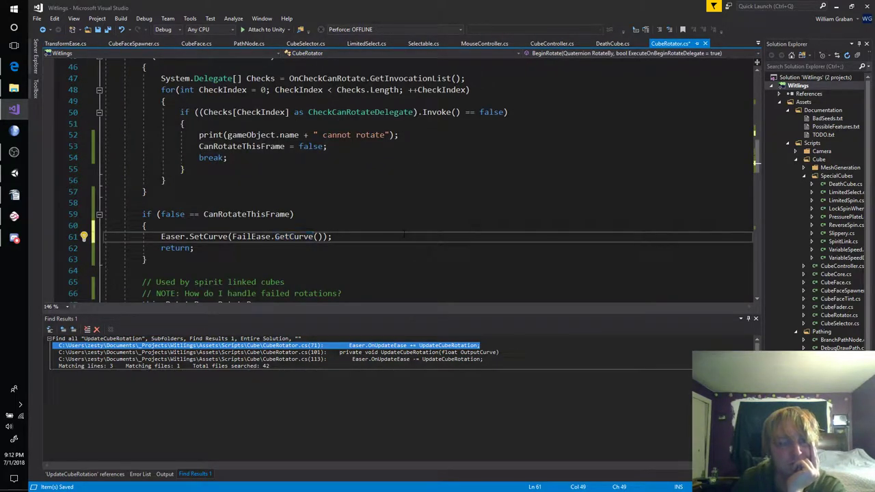
pyautogui.press('Down')
pyautogui.press('Down')
pyautogui.scroll(5, 410, 181)
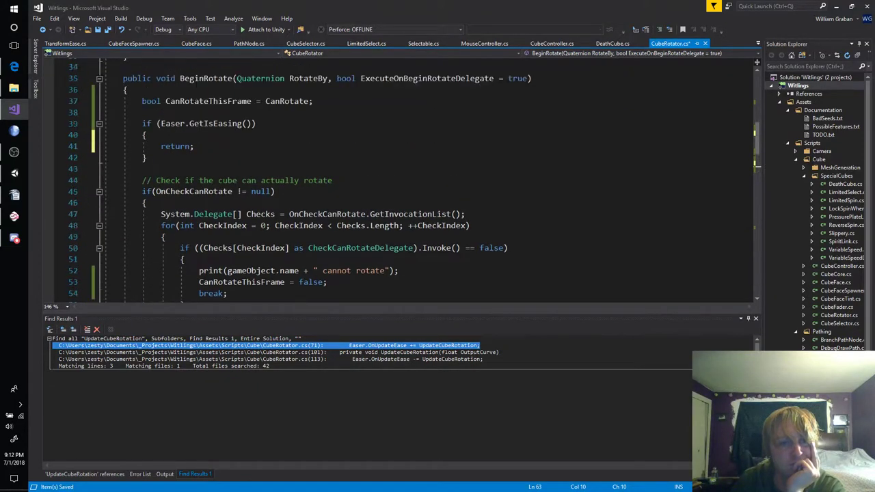
pyautogui.scroll(3, 410, 181)
pyautogui.scroll(3, 410, 181)
pyautogui.scroll(3, 410, 181)
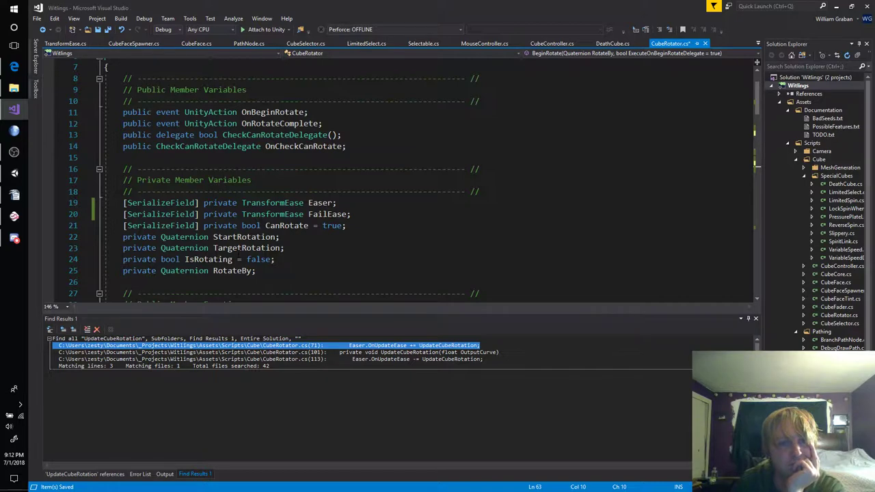
pyautogui.scroll(-8, 274, 270)
pyautogui.scroll(-4, 274, 270)
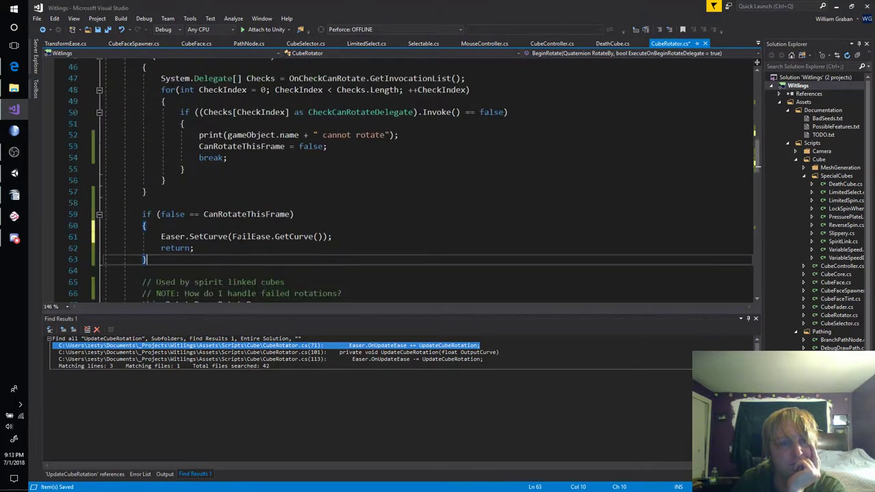
pyautogui.scroll(-3, 273, 270)
pyautogui.press('Return')
pyautogui.write('else')
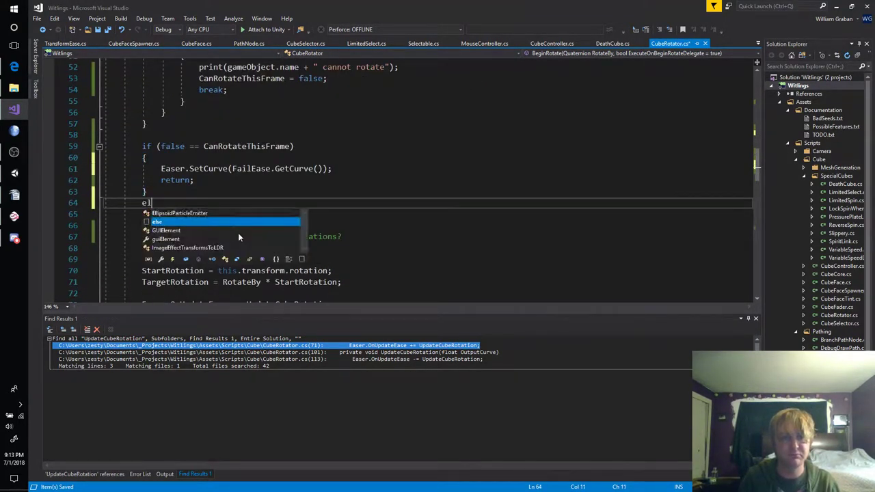
pyautogui.press('Return')
pyautogui.press('Return')
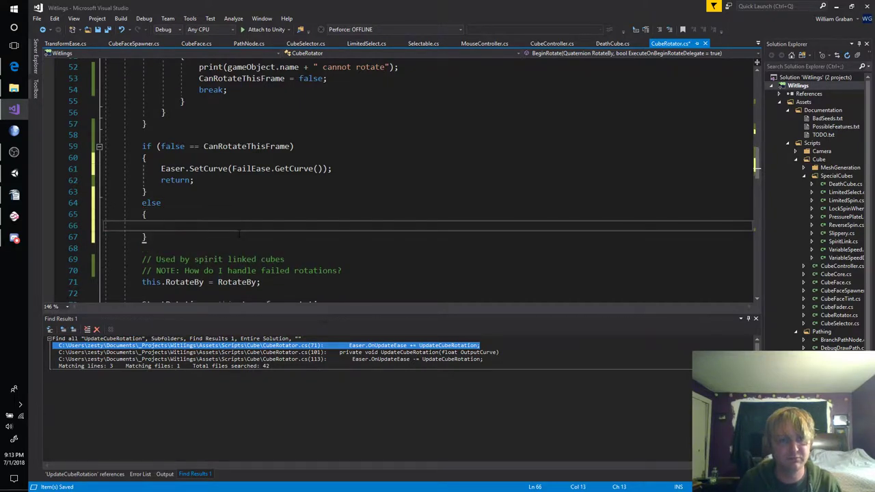
pyautogui.write('Easer')
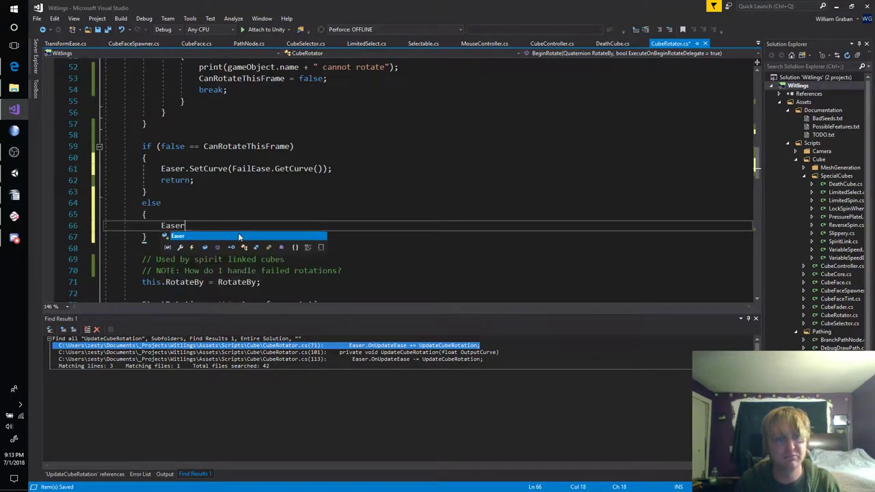
pyautogui.write('.SetCurve')
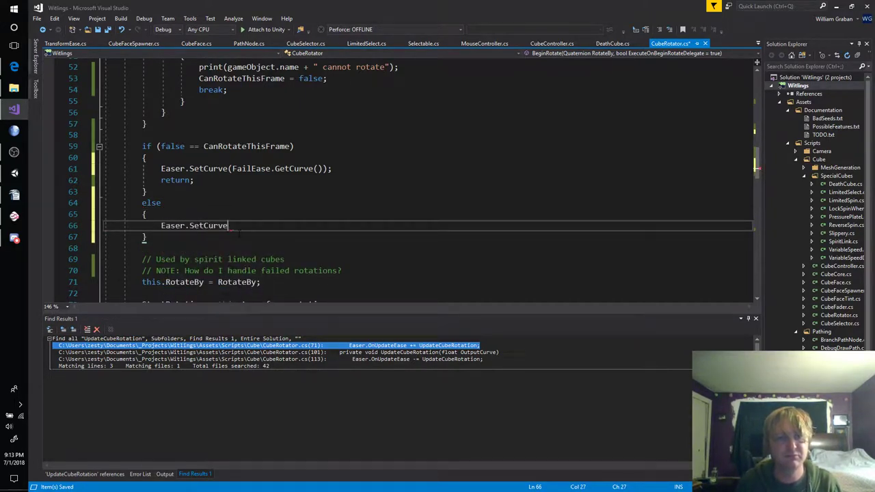
pyautogui.write('(*')
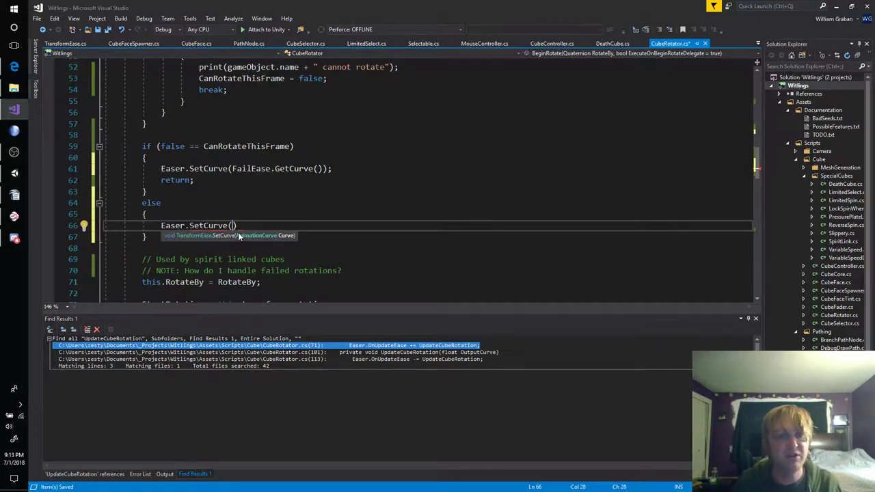
# Pass Easer.GetCurve() into the else branch's SetCurve call and save CubeRotator.cs.
pyautogui.click(296, 146)
pyautogui.scroll(13, 294, 183)
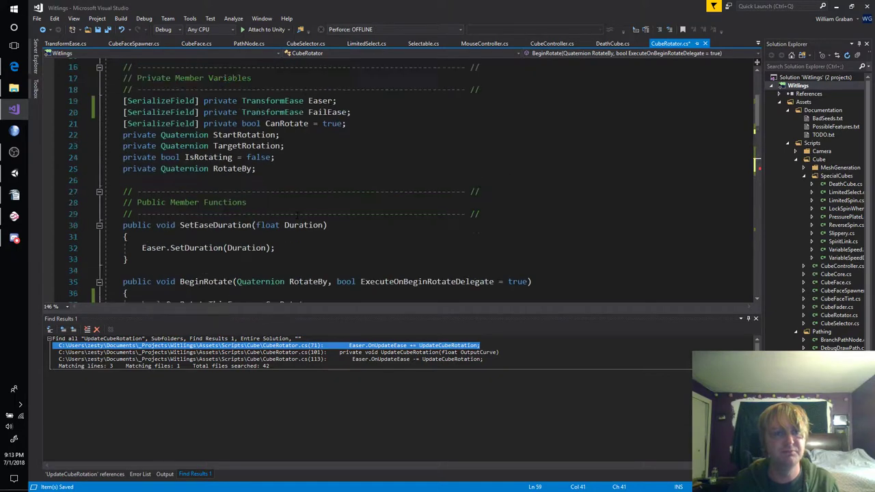
pyautogui.scroll(-9, 295, 184)
pyautogui.scroll(-5, 295, 183)
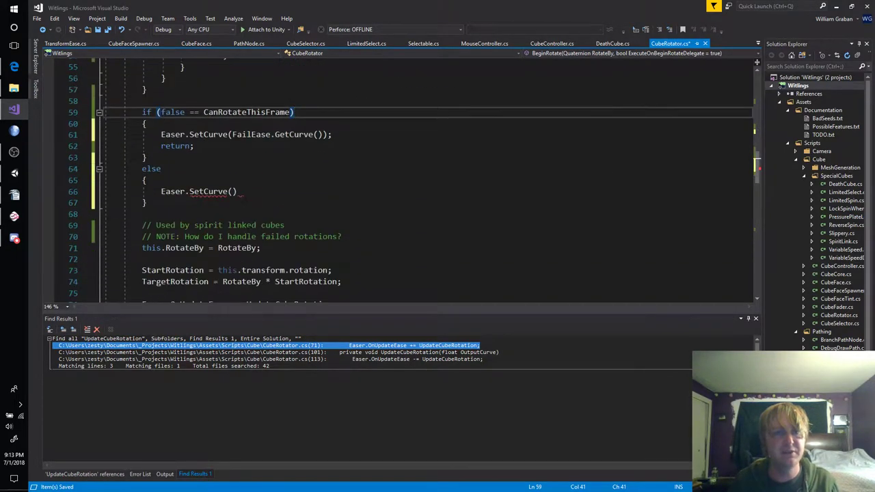
pyautogui.click(241, 192)
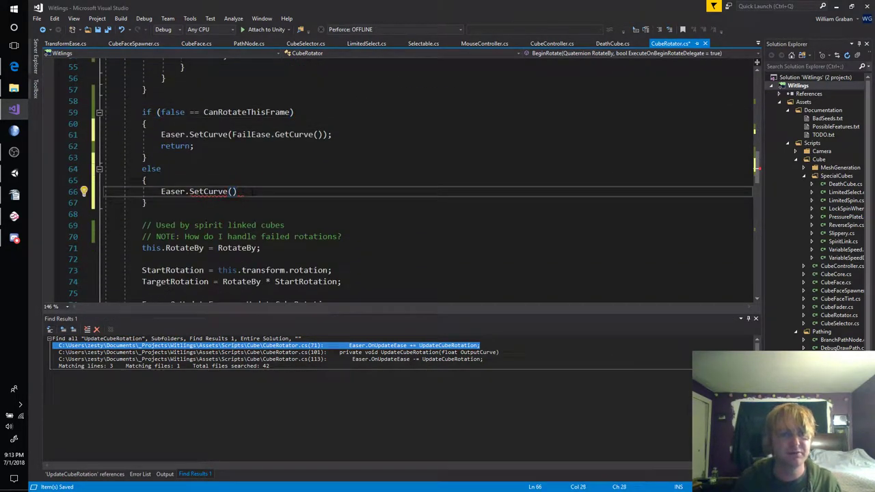
pyautogui.press('Left')
pyautogui.write('Easer')
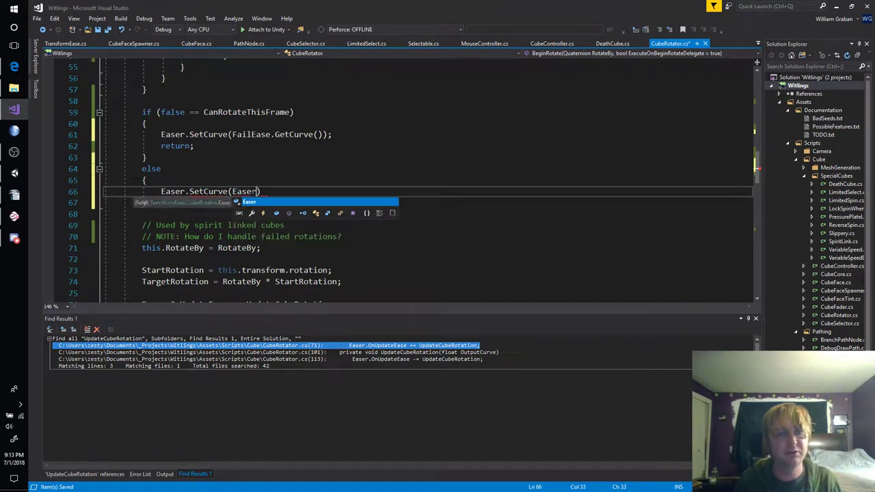
pyautogui.press('Escape')
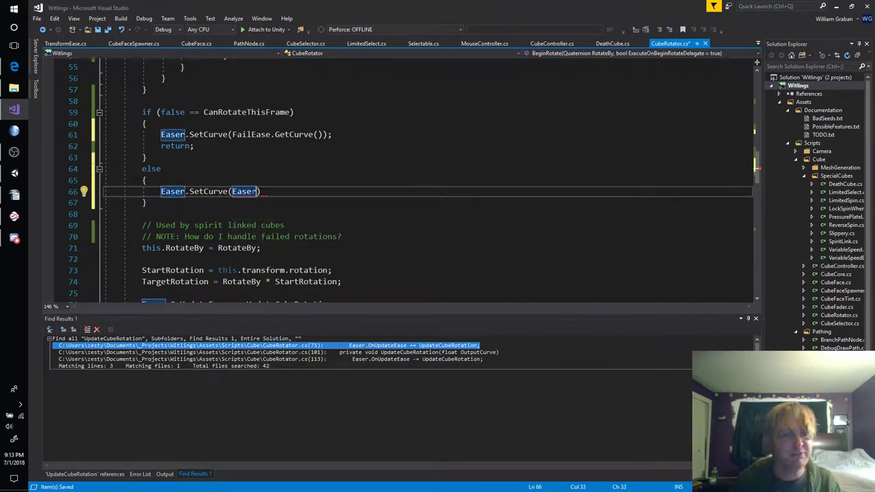
pyautogui.write('.Get')
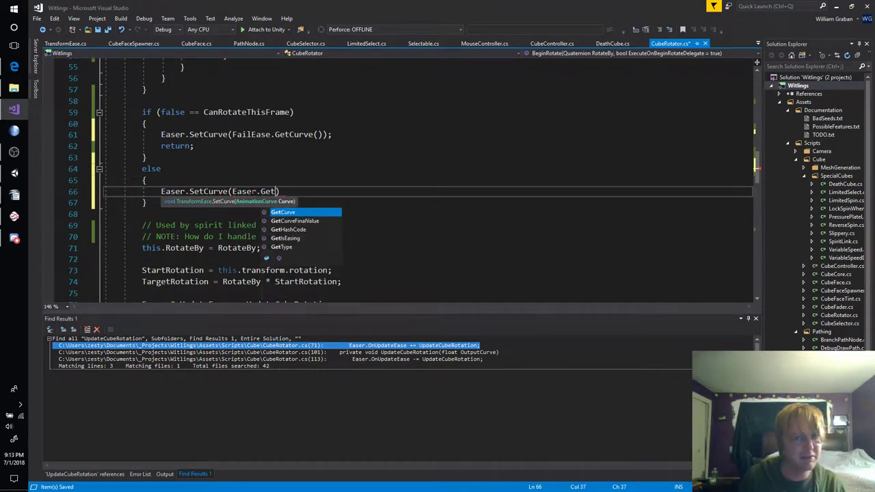
pyautogui.write('Curve());')
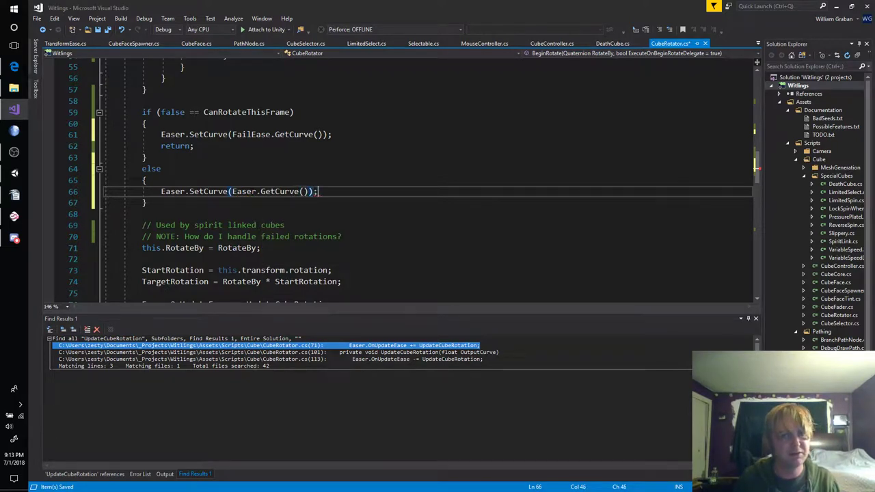
pyautogui.hotkey('ctrl', 's')
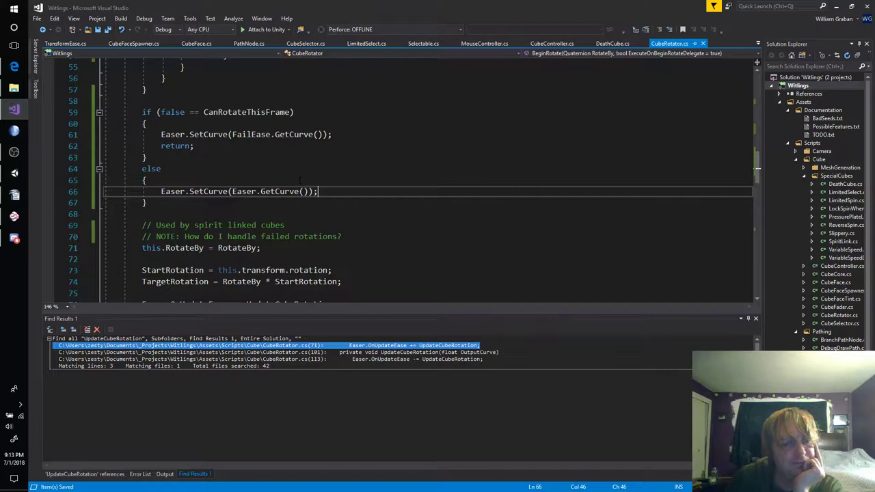
pyautogui.scroll(4, 284, 248)
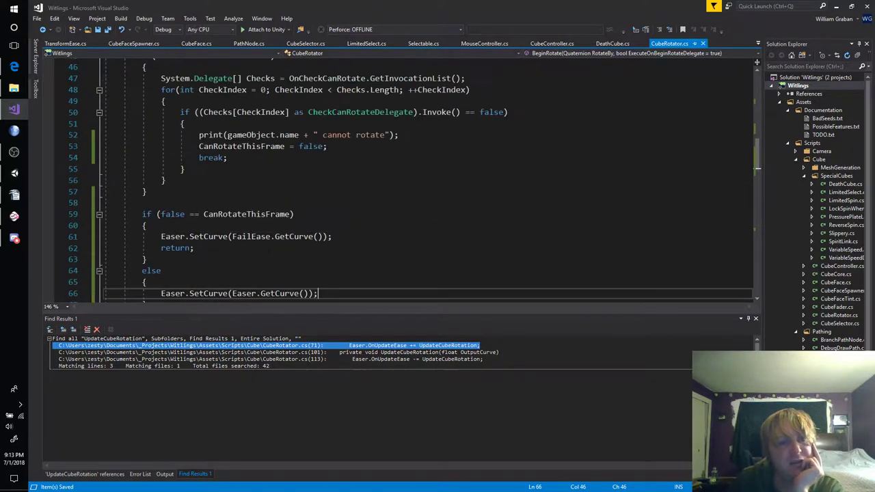
pyautogui.scroll(-2, 283, 245)
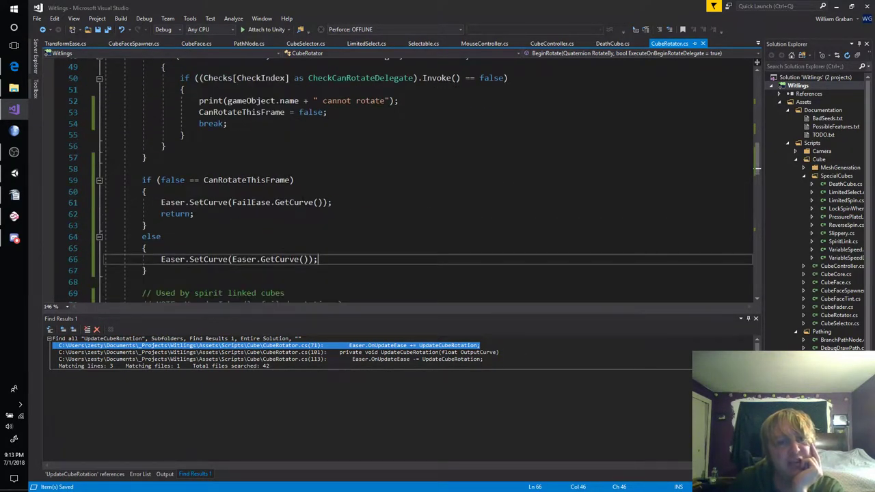
# Add print("Cannot rotate"); as the first line of the refused-rotation branch, then switch to Unity.
pyautogui.click(313, 191)
pyautogui.scroll(-2, 312, 194)
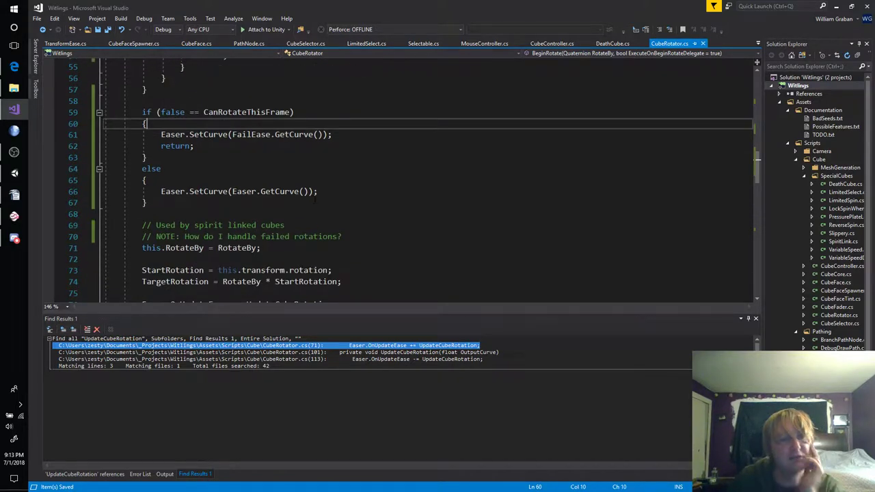
pyautogui.press('Return')
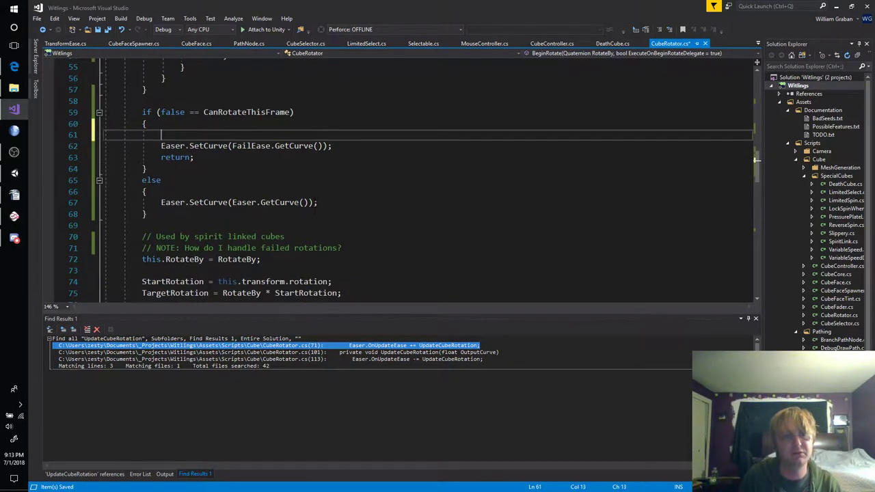
pyautogui.write('RotateBy =')
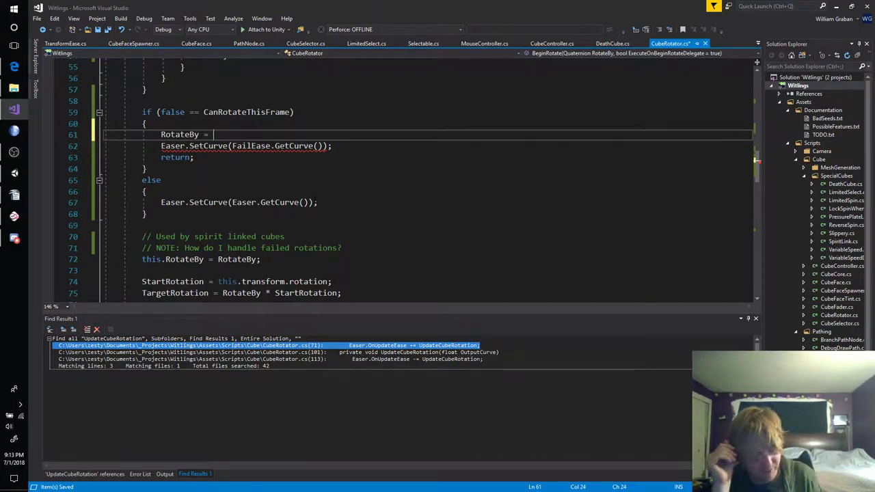
pyautogui.hotkey('ctrl', 'shift', 'l')
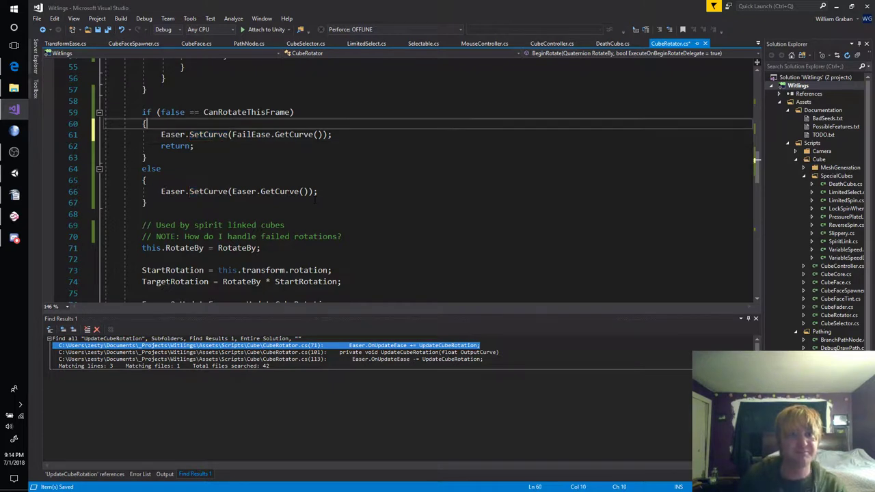
pyautogui.hotkey('ctrl', 'Return')
pyautogui.write('rint(')
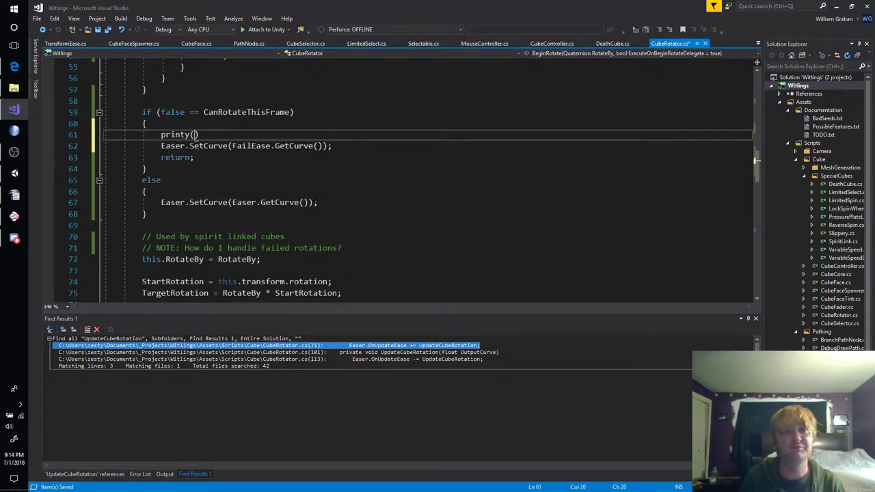
pyautogui.press('BackSpace')
pyautogui.write('("')
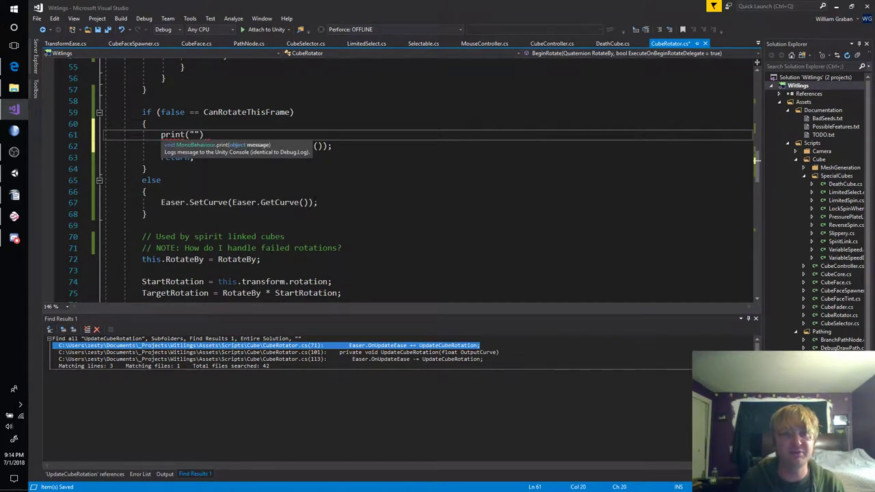
pyautogui.write('Cannot rotate')
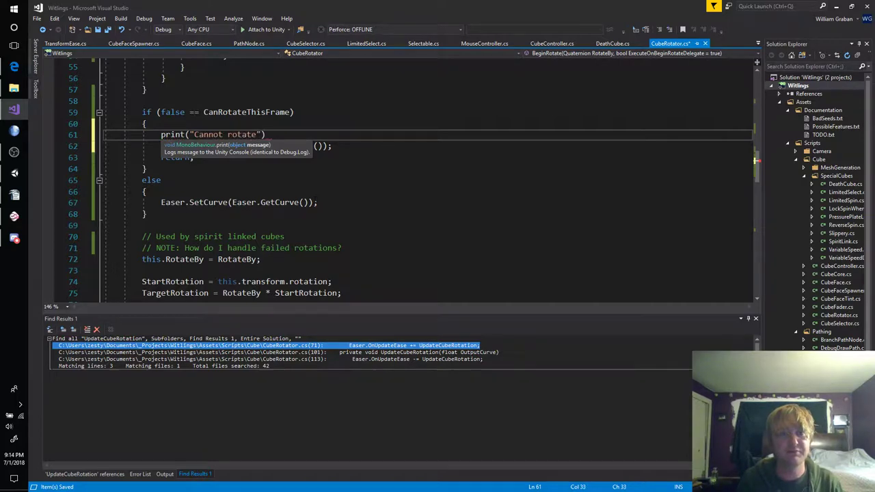
pyautogui.write('");')
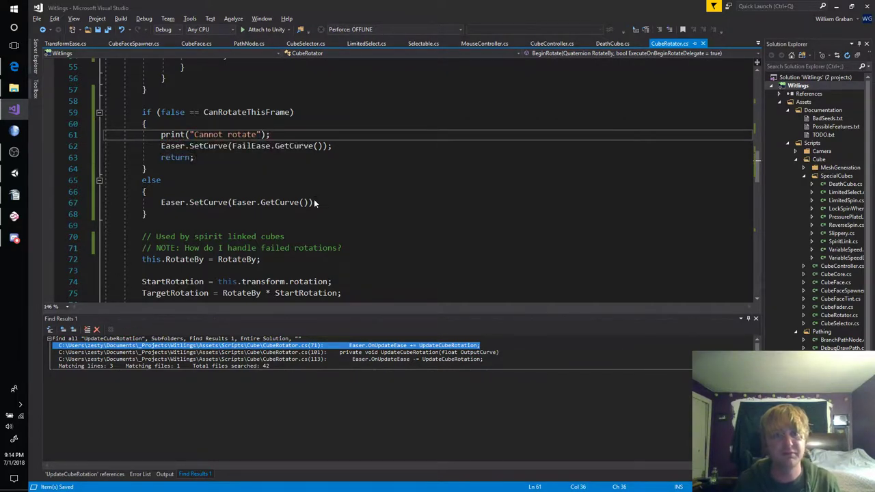
pyautogui.hotkey('alt', 'Tab')
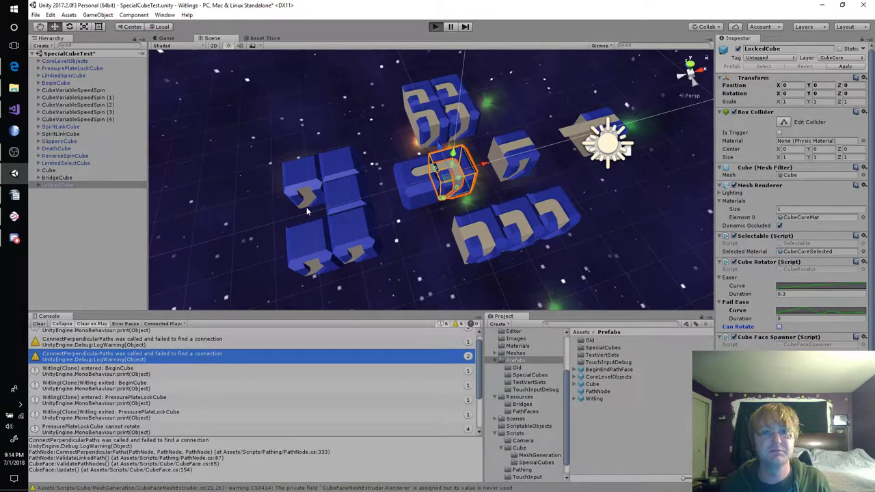
# Briefly run the SpecialCubeTest scene to test the locked cube, then stop it.
pyautogui.hotkey('ctrl', 'p')
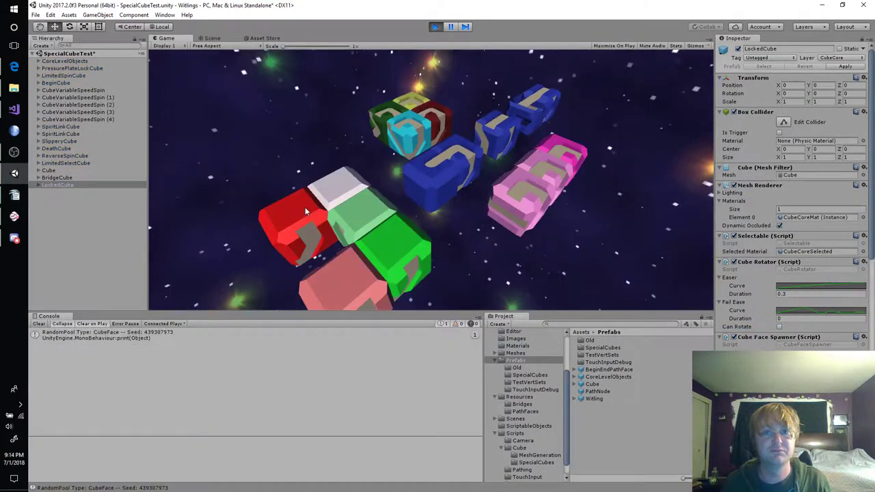
pyautogui.click(436, 29)
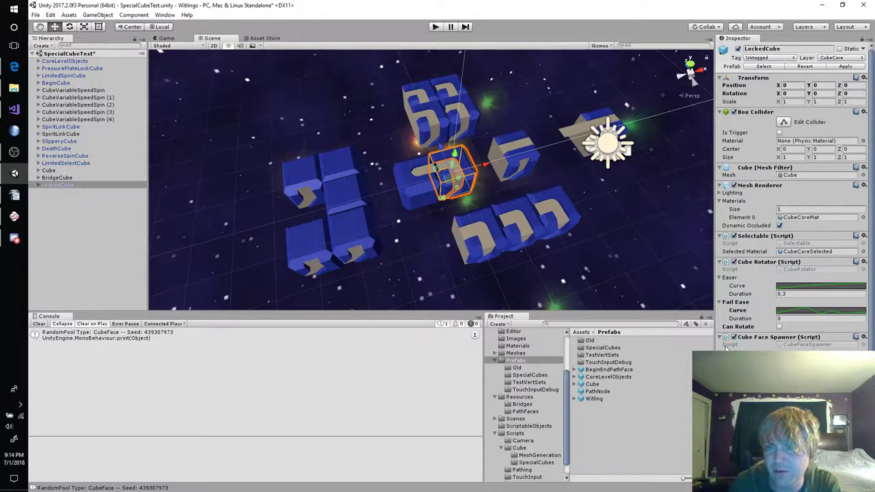
pyautogui.scroll(-5, 763, 311)
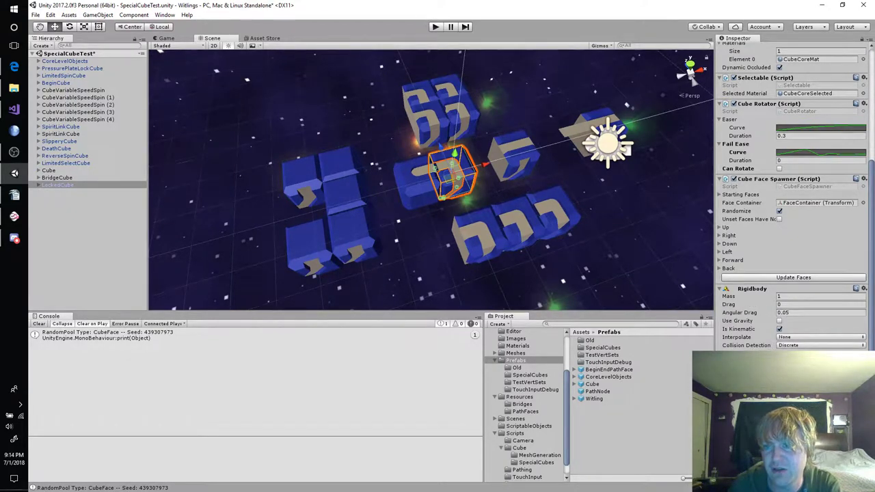
pyautogui.scroll(2, 793, 205)
pyautogui.scroll(2, 793, 205)
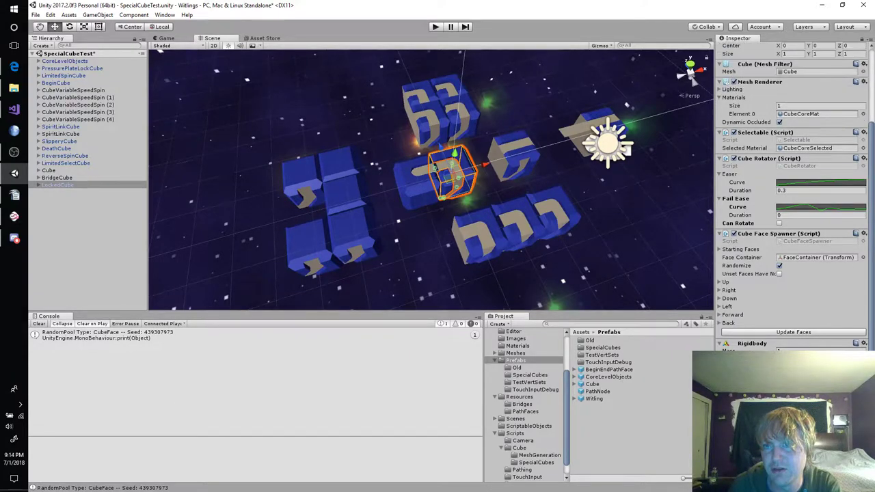
pyautogui.scroll(2, 794, 205)
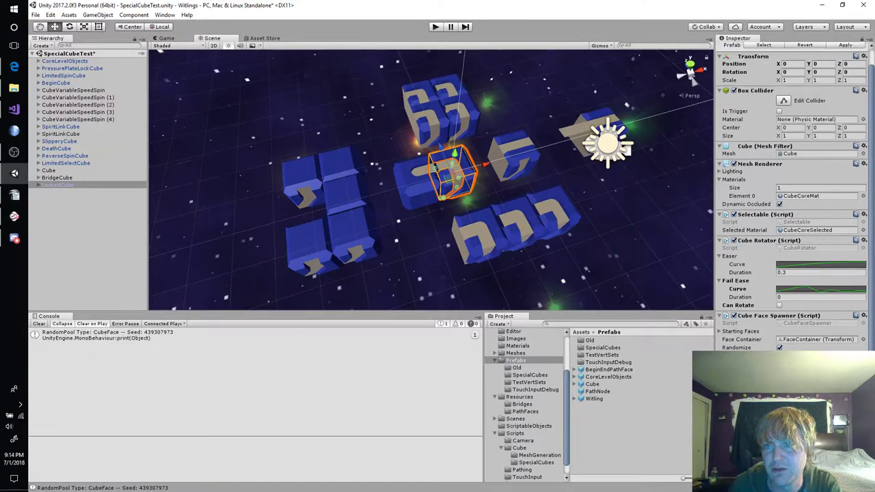
# Select LockedCube, collapse its FaceContainer children, and scroll to the Cube Rotator settings.
pyautogui.click(39, 185)
pyautogui.click(43, 192)
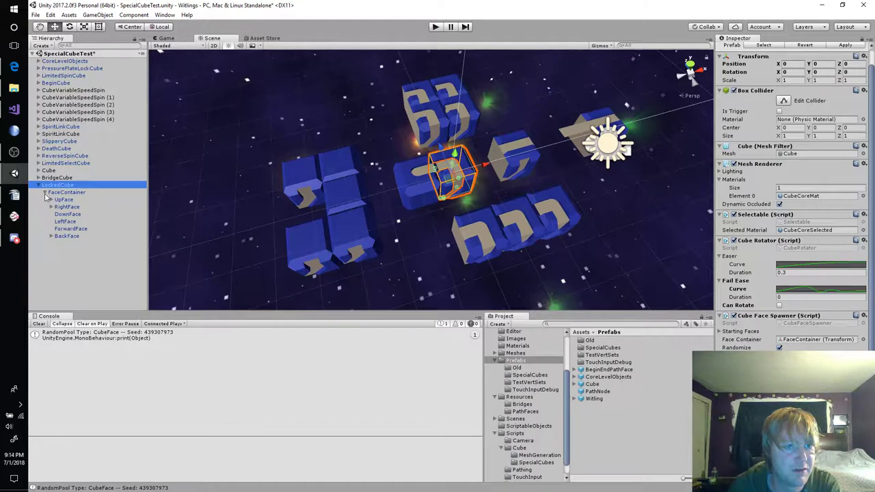
pyautogui.click(45, 193)
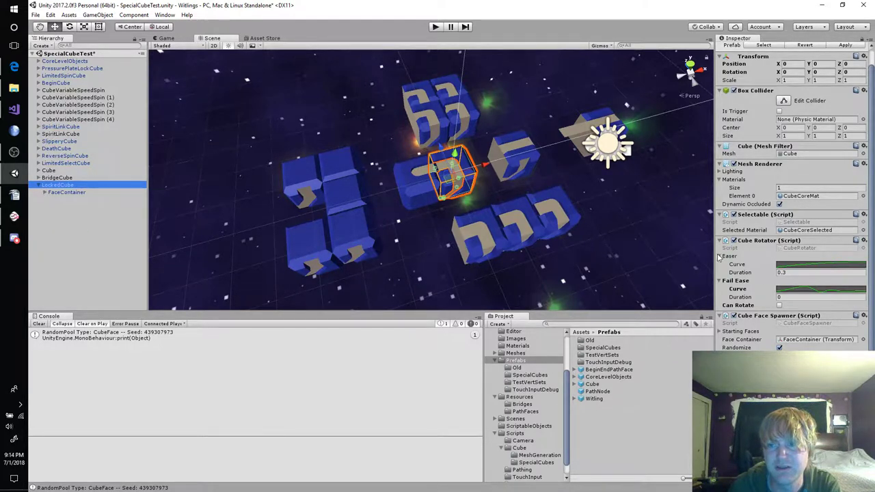
pyautogui.scroll(-5, 800, 331)
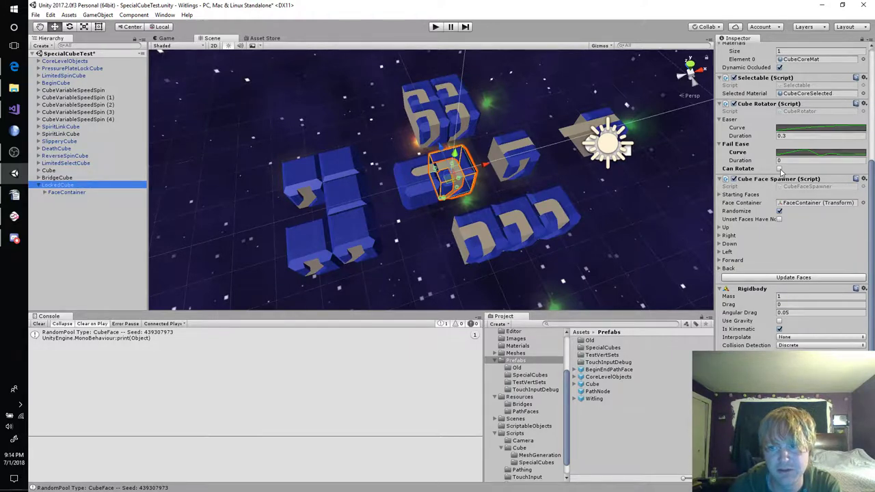
pyautogui.scroll(4, 793, 226)
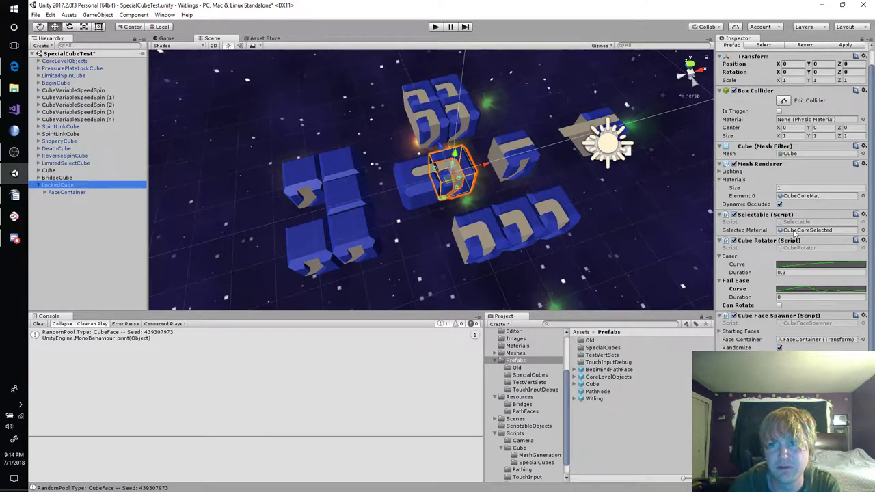
pyautogui.scroll(1, 791, 232)
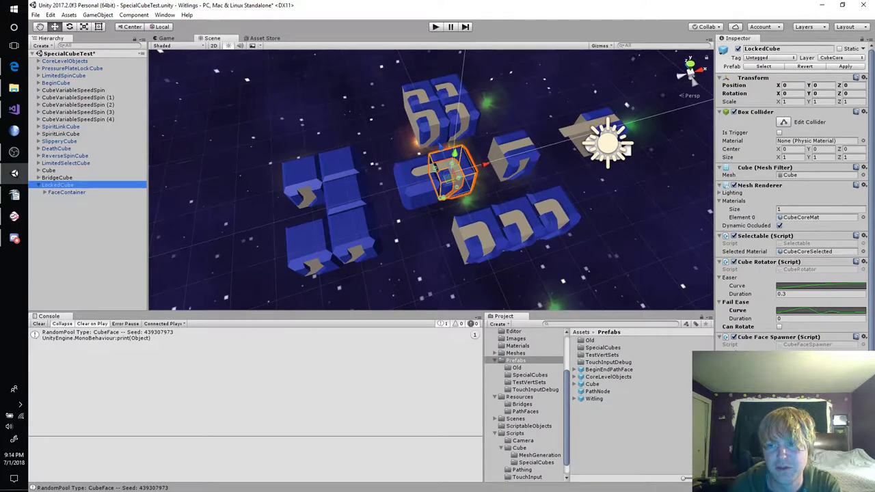
pyautogui.scroll(-4, 793, 225)
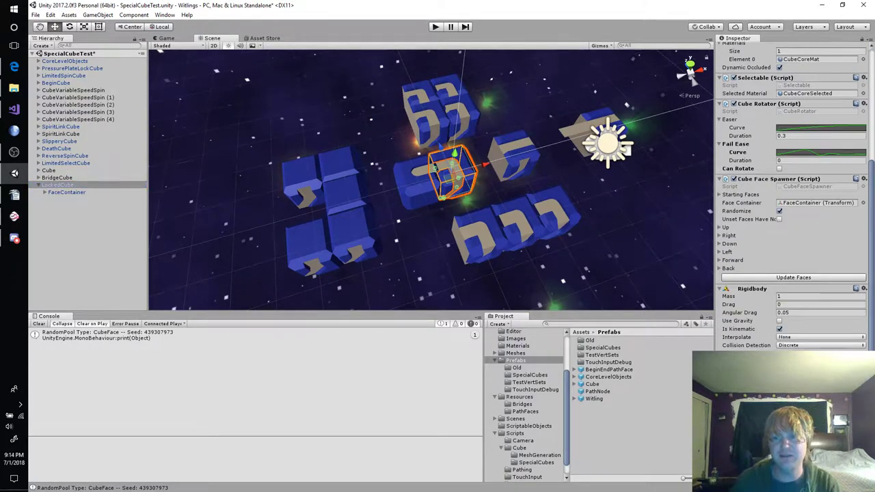
# Add Cube Face Tint through a 'tint' component search and choose the dark grey 191919 swatch.
pyautogui.click(793, 363)
pyautogui.write('tint')
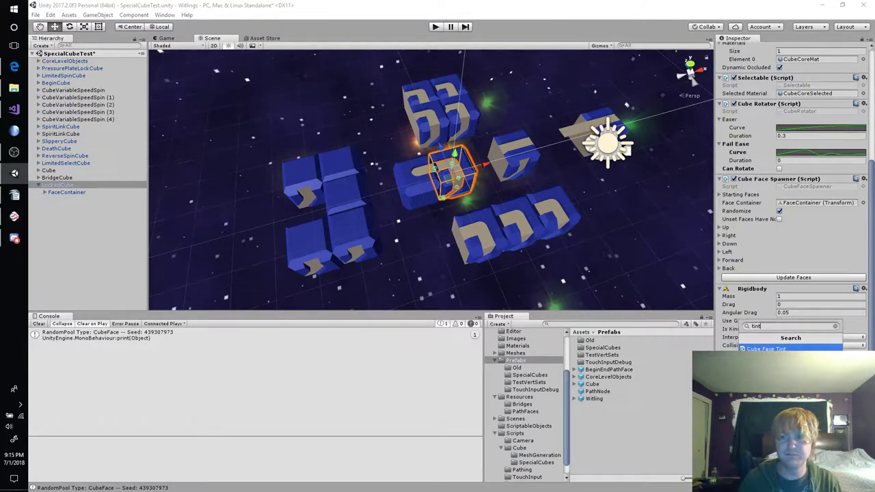
pyautogui.press('Return')
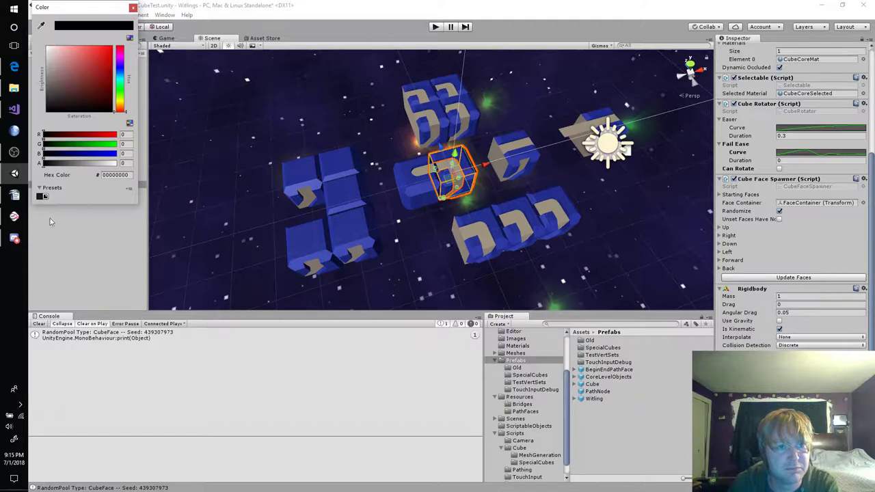
pyautogui.click(40, 197)
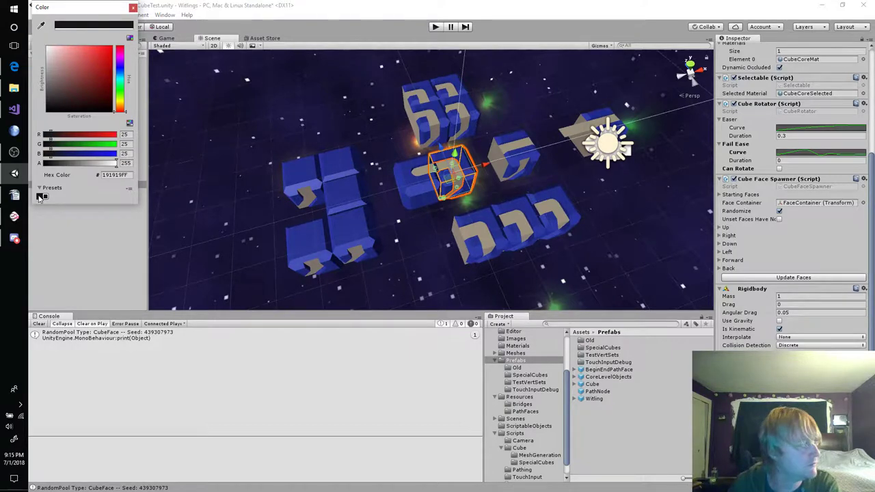
pyautogui.click(133, 8)
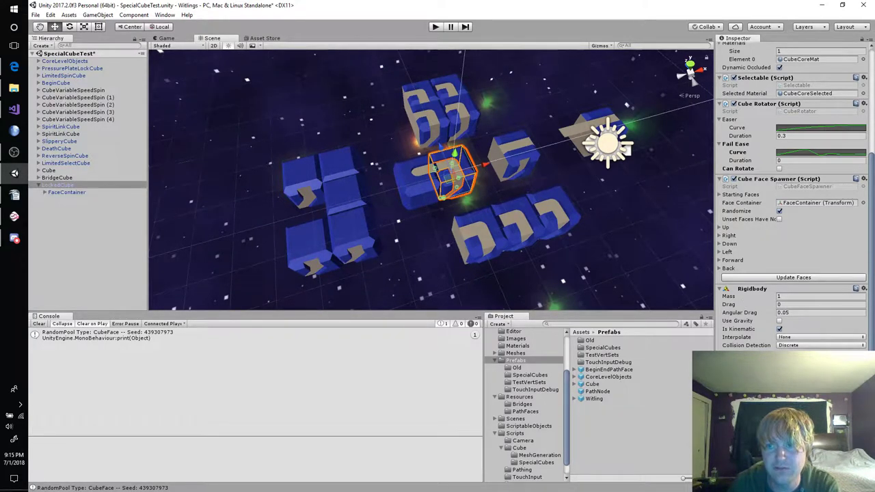
pyautogui.scroll(2, 793, 192)
pyautogui.scroll(3, 793, 191)
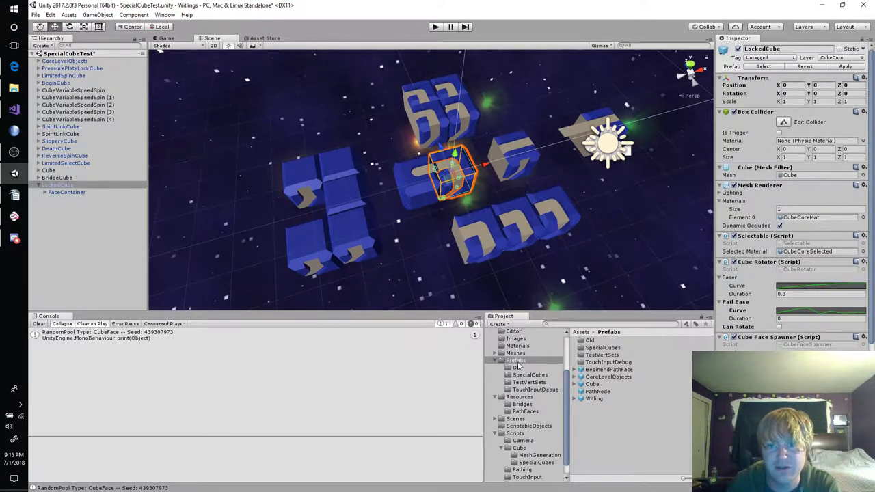
# Make LockedCube a prefab in Prefabs/SpecialCubes, then play and test its blocked rotation.
pyautogui.doubleClick(601, 348)
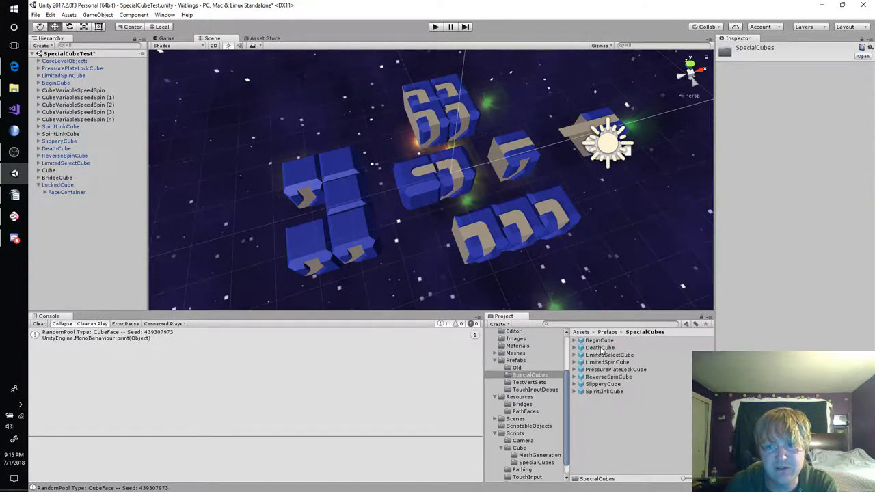
pyautogui.moveTo(58, 186); pyautogui.dragTo(620, 419)
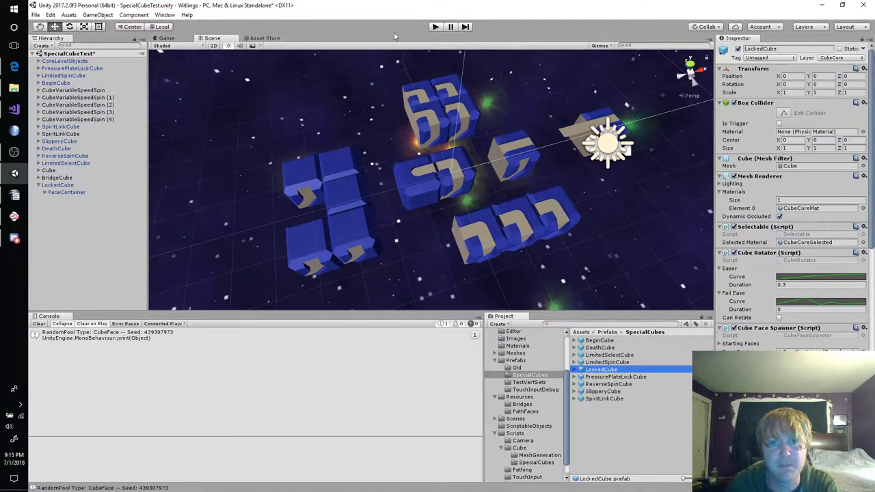
pyautogui.click(436, 27)
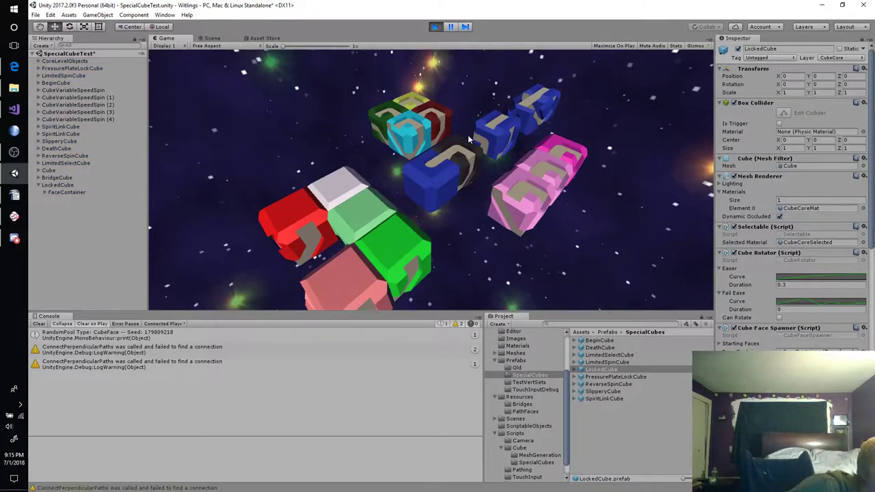
pyautogui.moveTo(467, 135)
pyautogui.mouseDown()
pyautogui.moveTo(429, 191)
pyautogui.moveTo(491, 155)
pyautogui.mouseUp()
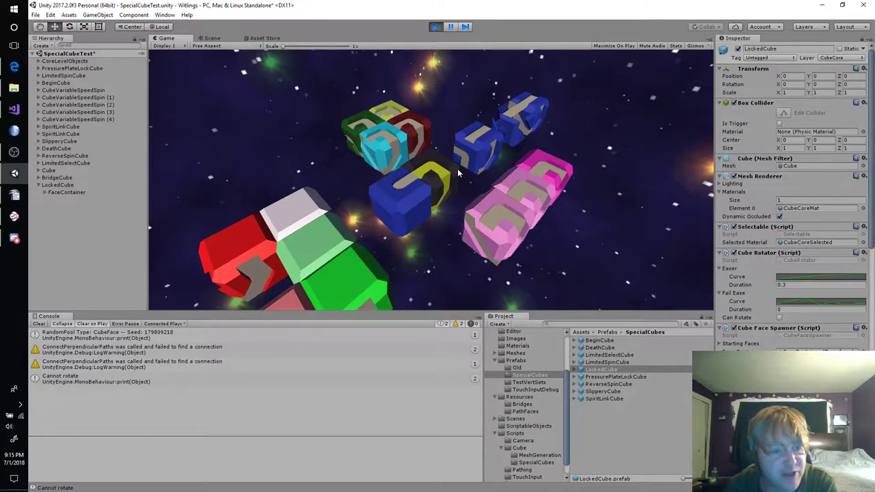
pyautogui.click(16, 110)
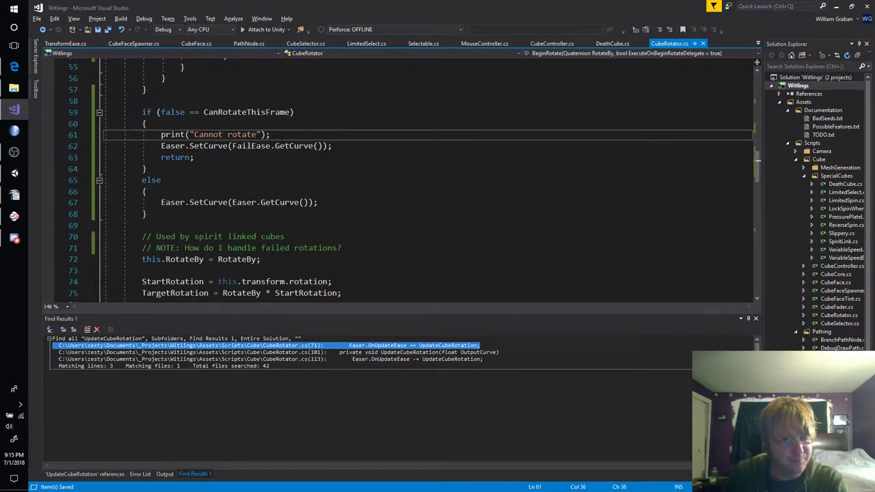
# Insert 'Easer.BeginEase();' after the fail-curve line 62 and save CubeRotator.cs.
pyautogui.click(332, 146)
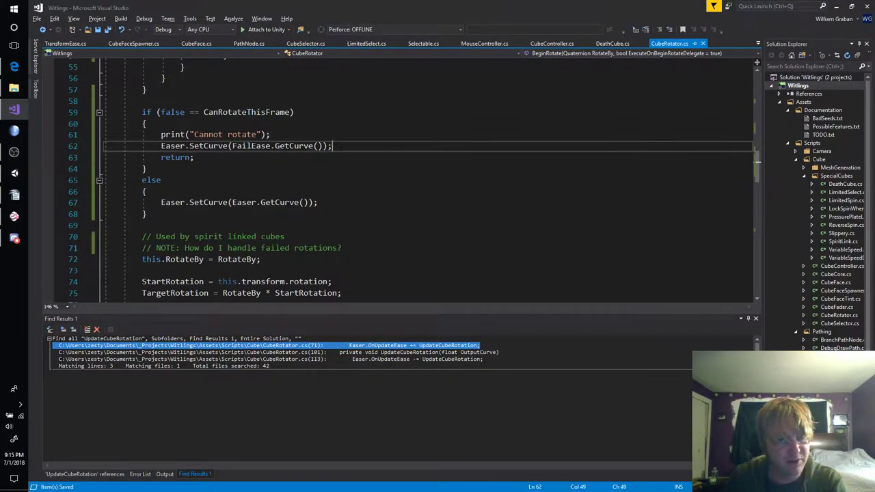
pyautogui.scroll(-2, 340, 146)
pyautogui.scroll(-1, 341, 145)
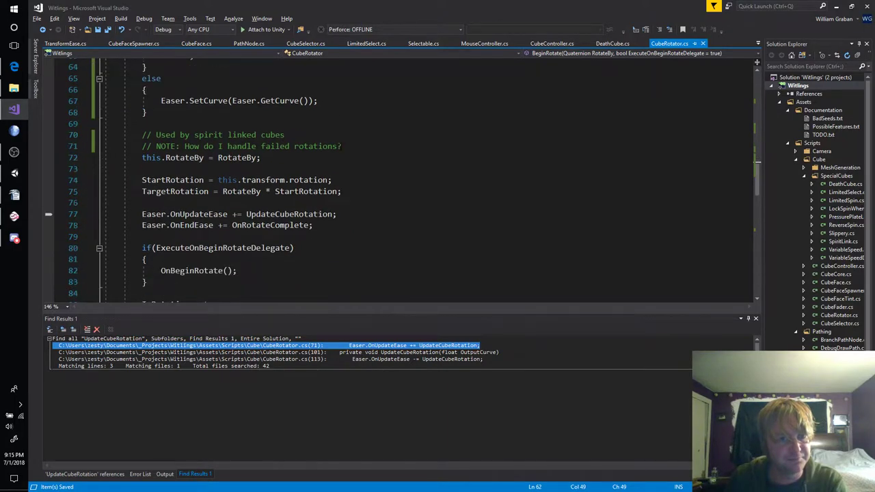
pyautogui.scroll(-1, 340, 145)
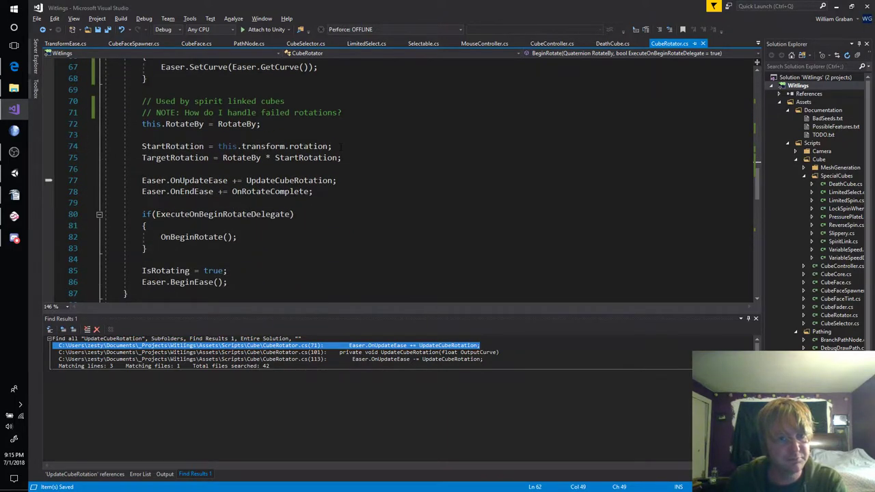
pyautogui.scroll(-2, 340, 145)
pyautogui.scroll(4, 341, 146)
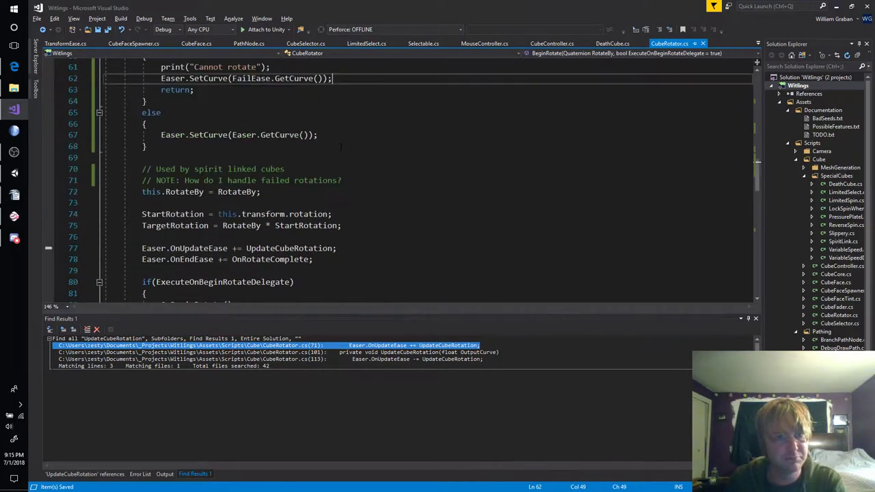
pyautogui.scroll(-3, 341, 146)
pyautogui.scroll(4, 339, 114)
pyautogui.scroll(3, 340, 115)
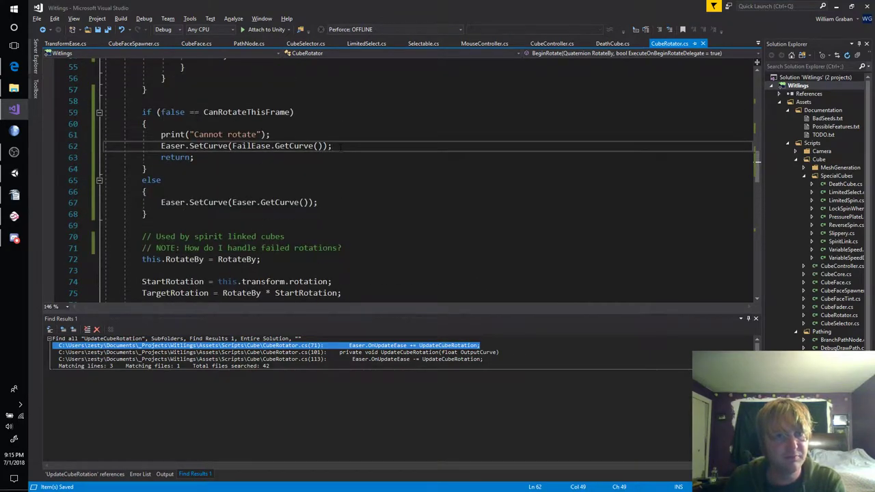
pyautogui.press('Return')
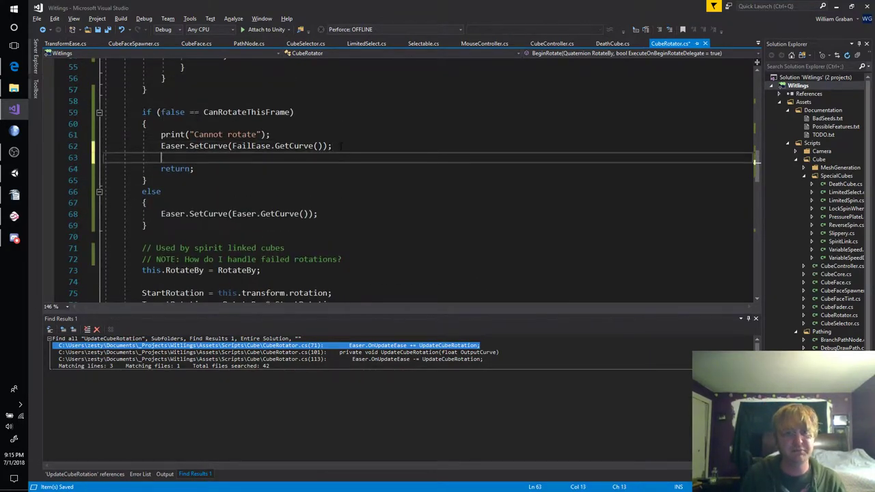
pyautogui.write('Easer.Begi')
pyautogui.press('Tab')
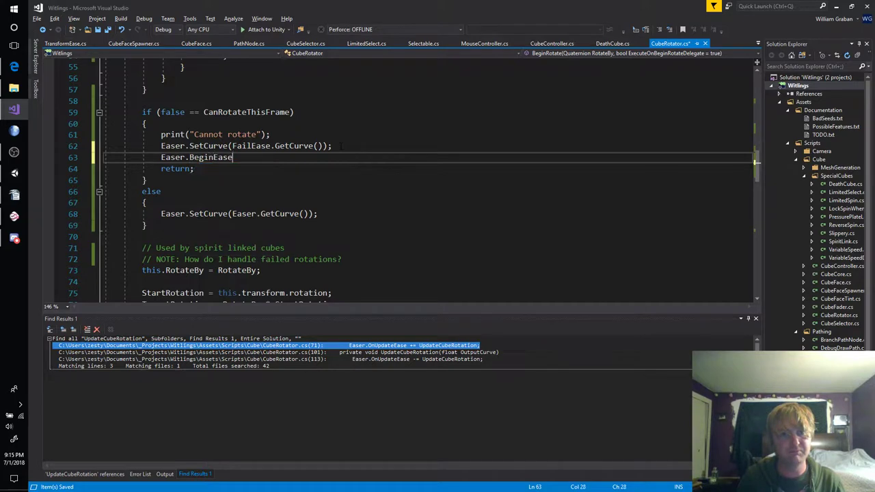
pyautogui.write('();')
pyautogui.hotkey('ctrl', 's')
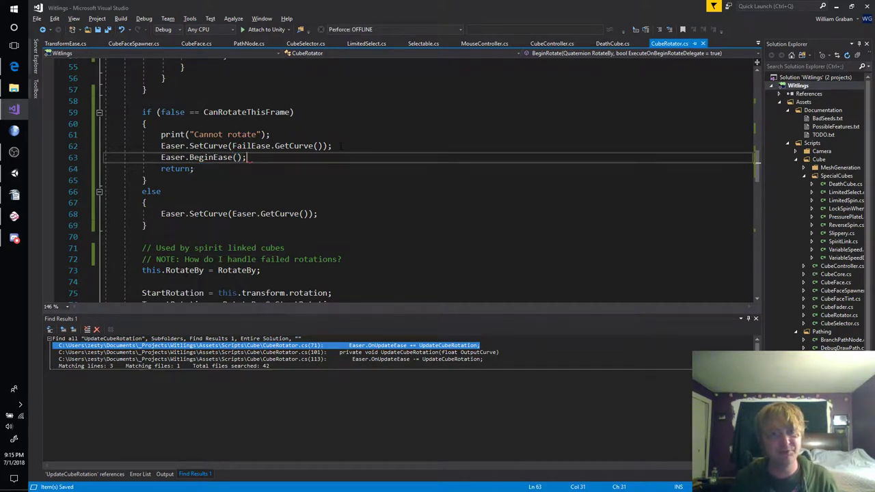
pyautogui.hotkey('alt', 'Tab')
# Restart play mode and drag in the Game view to retry rotating the locked cube.
pyautogui.click(435, 27)
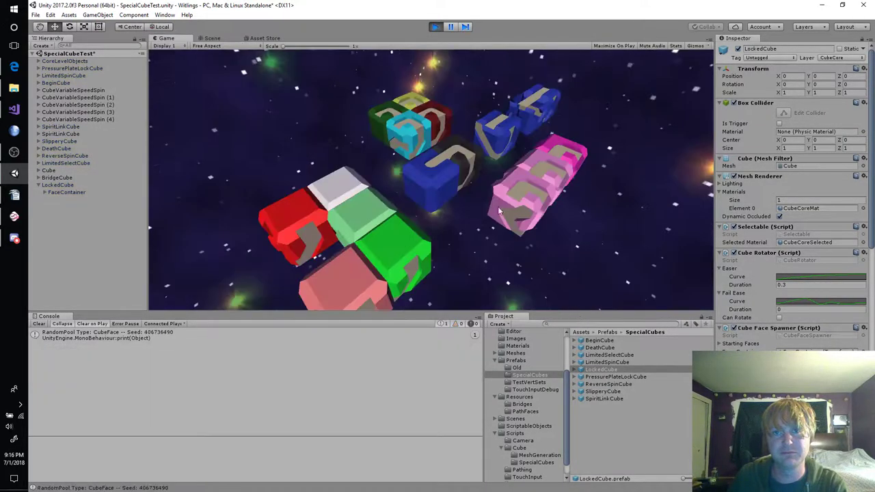
pyautogui.moveTo(436, 181); pyautogui.dragTo(482, 147)
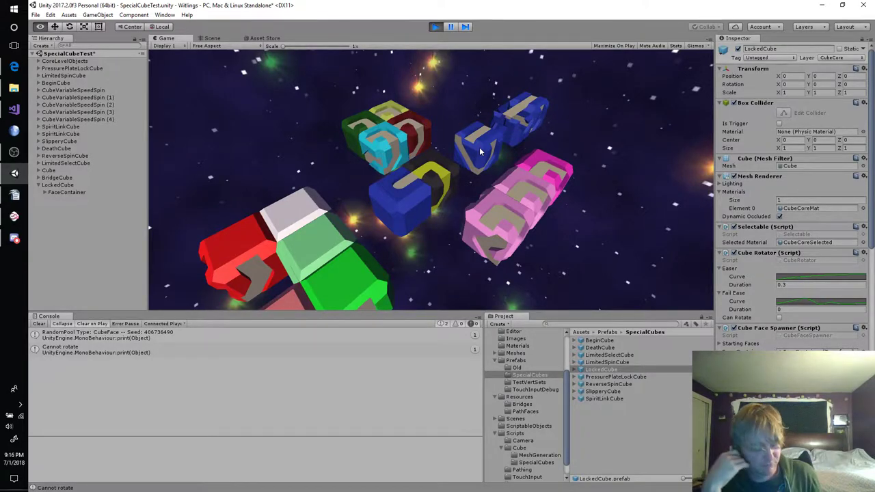
pyautogui.hotkey('alt', 'Tab')
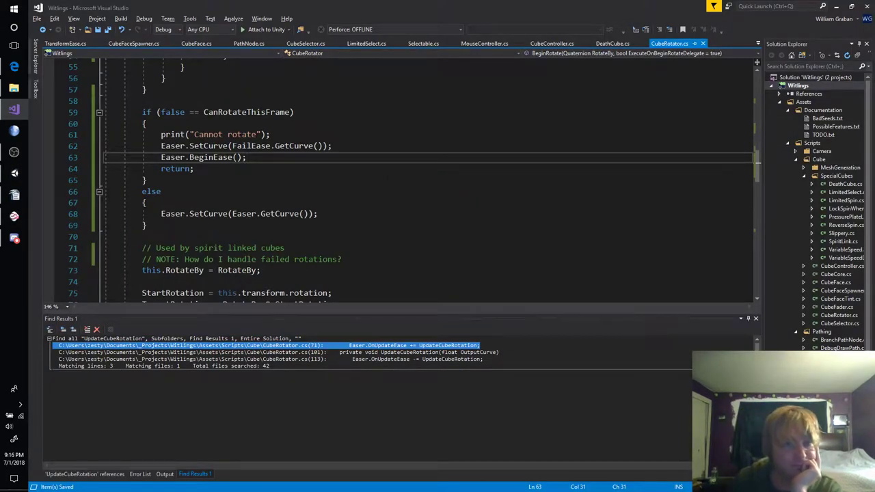
# Review BeginRotate and select the Easer event subscription lines 78–79.
pyautogui.scroll(-2, 381, 189)
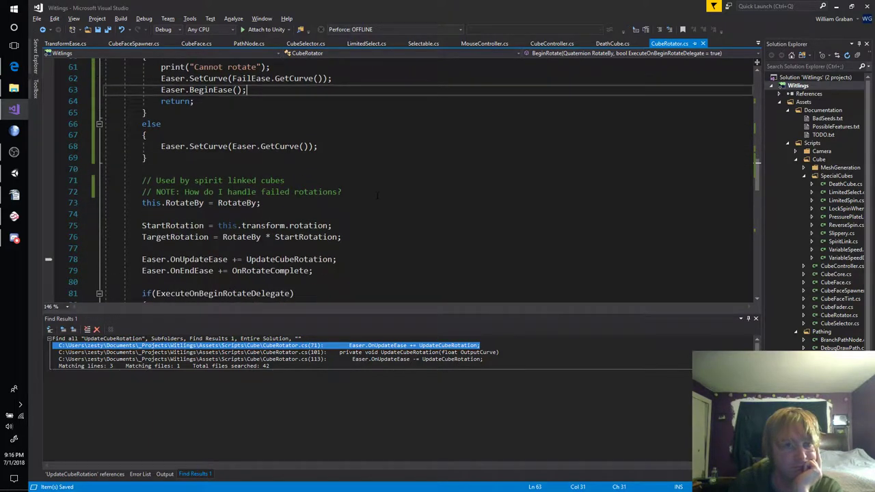
pyautogui.scroll(2, 377, 197)
pyautogui.scroll(1, 376, 196)
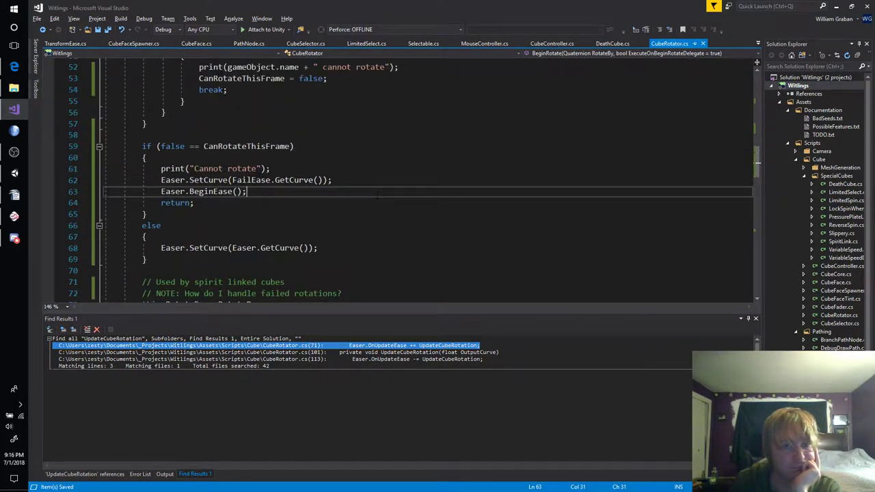
pyautogui.scroll(-4, 378, 196)
pyautogui.scroll(-4, 377, 196)
pyautogui.scroll(2, 377, 196)
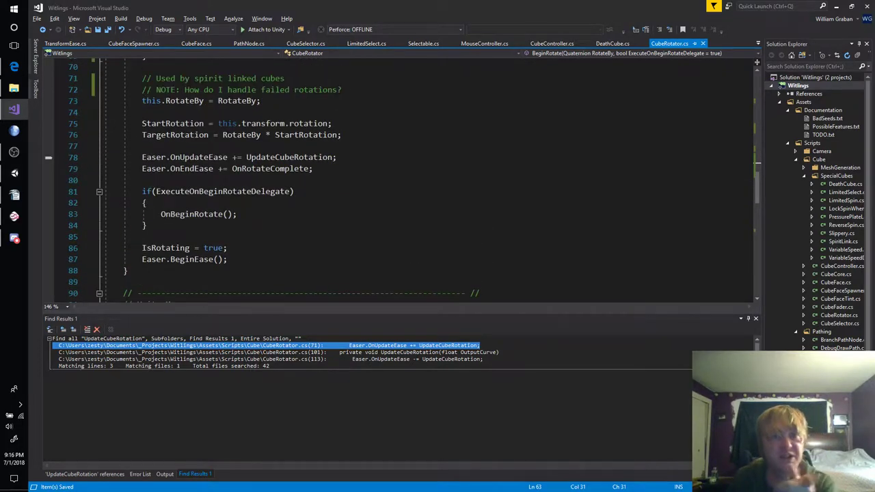
pyautogui.moveTo(315, 169); pyautogui.dragTo(106, 146)
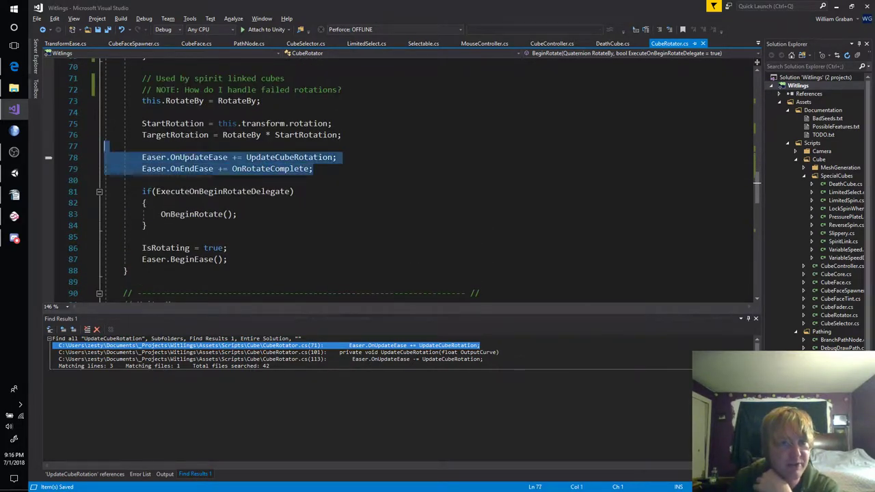
pyautogui.hotkey('shift', 'Down')
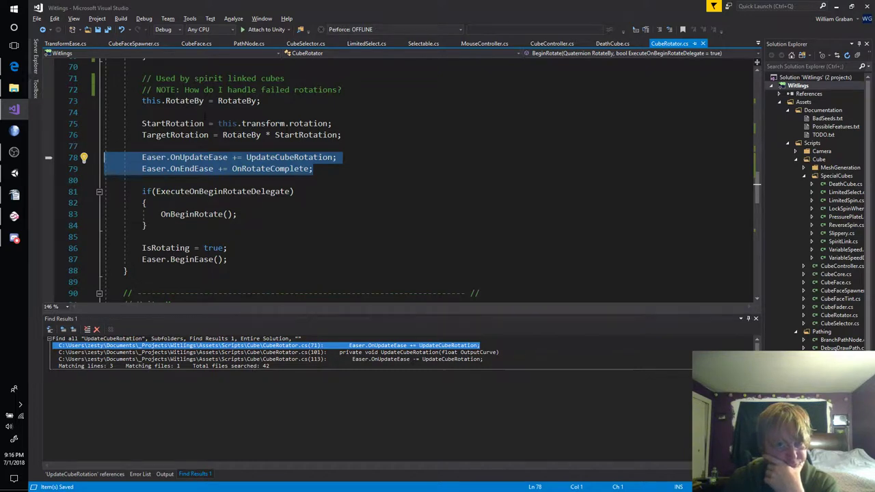
pyautogui.scroll(1, 309, 139)
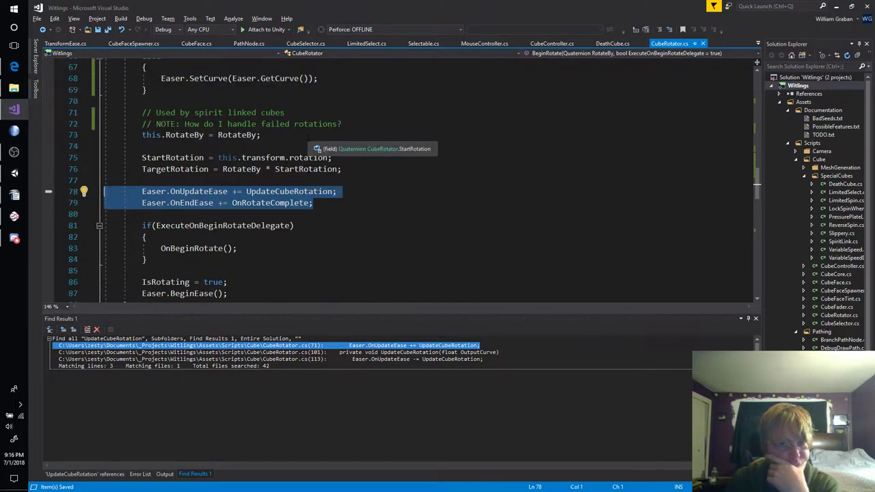
pyautogui.scroll(1, 309, 137)
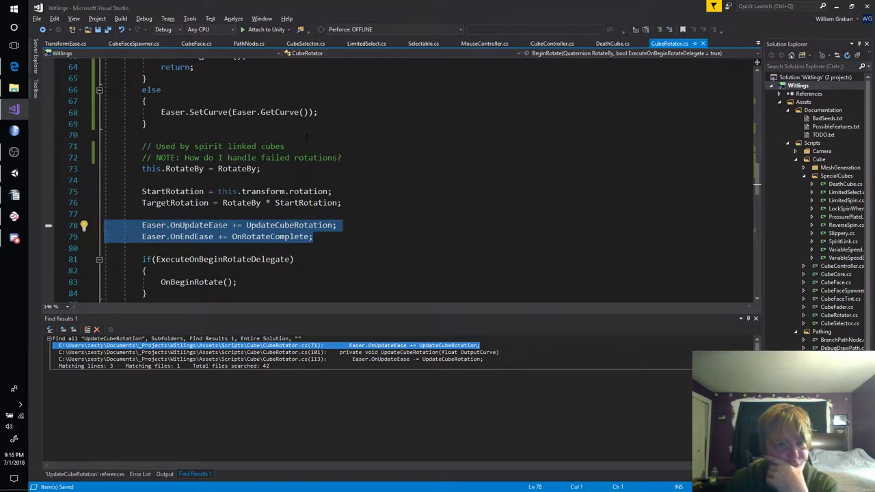
pyautogui.scroll(3, 307, 138)
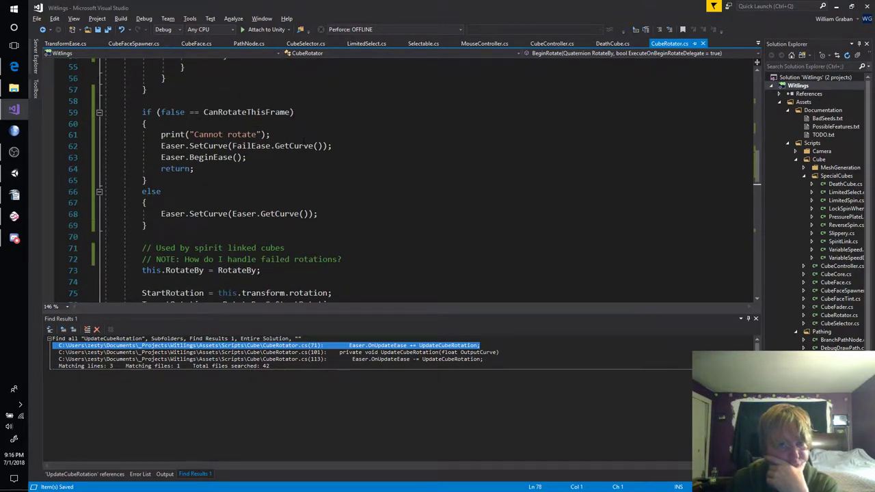
pyautogui.scroll(-2, 303, 139)
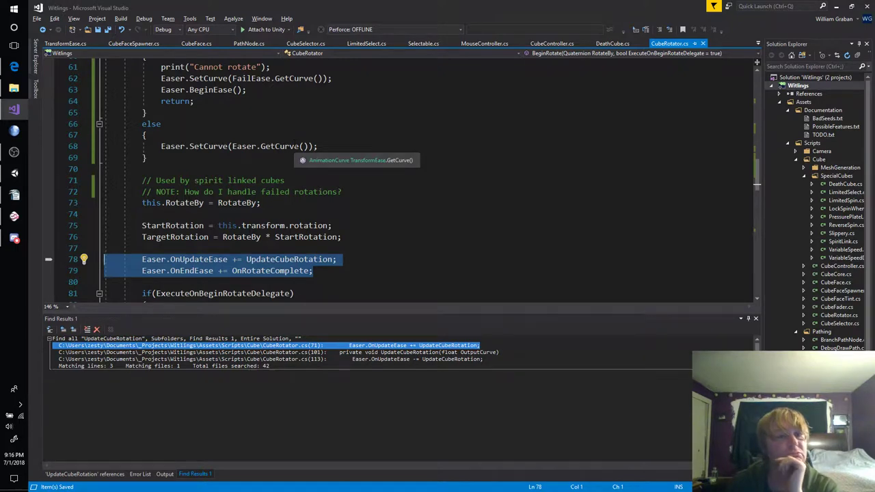
pyautogui.scroll(2, 298, 147)
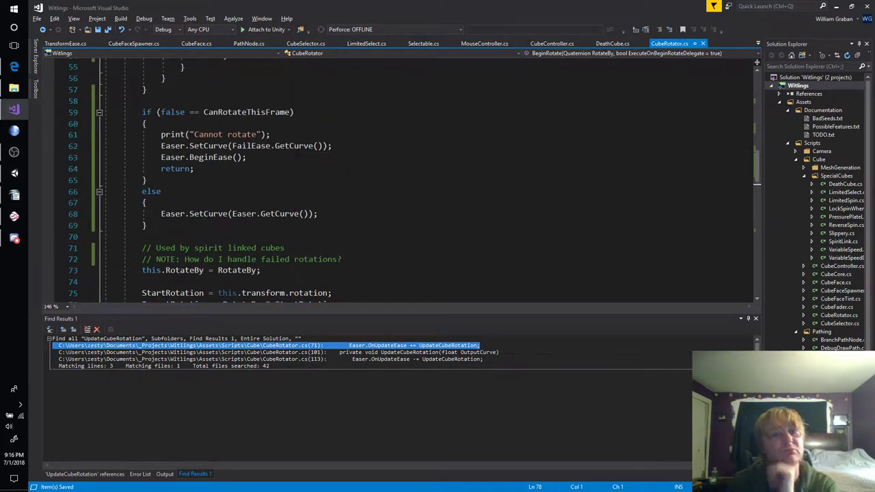
# Delete the early return, Easer.BeginEase() call, 'Cannot rotate' print and the else block.
pyautogui.click(296, 169)
pyautogui.hotkey('shift', 'Home')
pyautogui.hotkey('ctrl', 'shift', 'l')
pyautogui.click(295, 158)
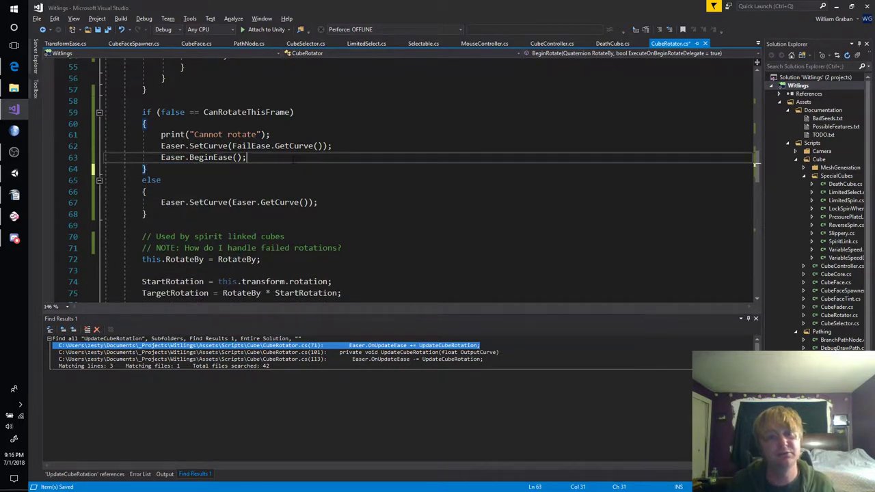
pyautogui.hotkey('ctrl', 'shift', 'l')
pyautogui.press('Up')
pyautogui.press('Up')
pyautogui.hotkey('ctrl', 'shift', 'l')
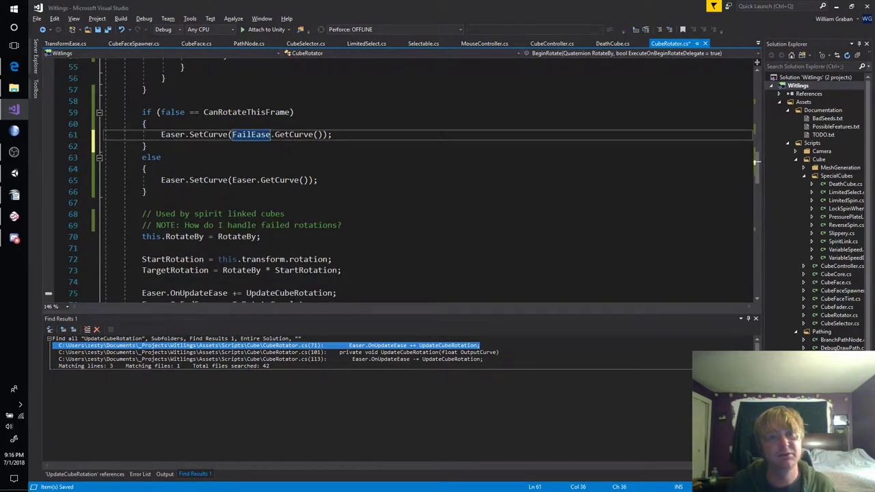
pyautogui.press('Down')
pyautogui.press('Down')
pyautogui.hotkey('ctrl', 'shift', 'l')
pyautogui.hotkey('ctrl', 'shift', 'l')
pyautogui.hotkey('ctrl', 'shift', 'l')
pyautogui.hotkey('ctrl', 'shift', 'l')
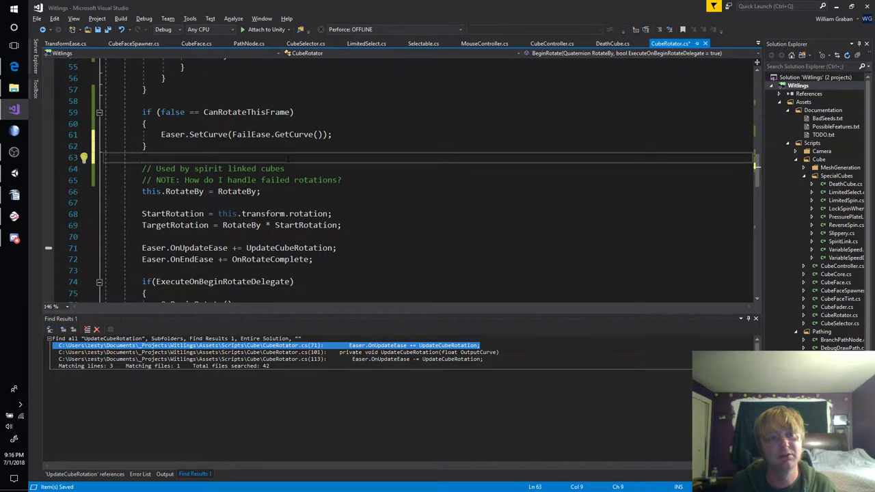
pyautogui.hotkey('alt', 'Tab')
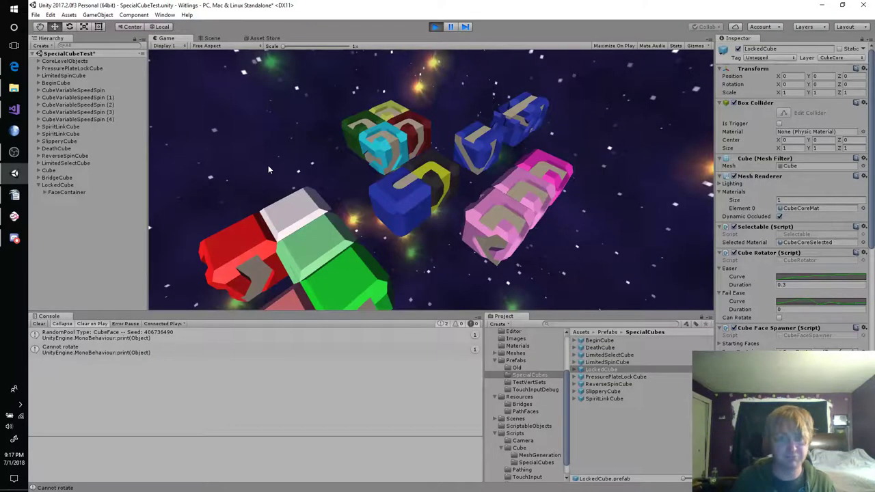
# Play the scene, select a cube, try rotating it three times, then stop play mode.
pyautogui.hotkey('ctrl', 'p')
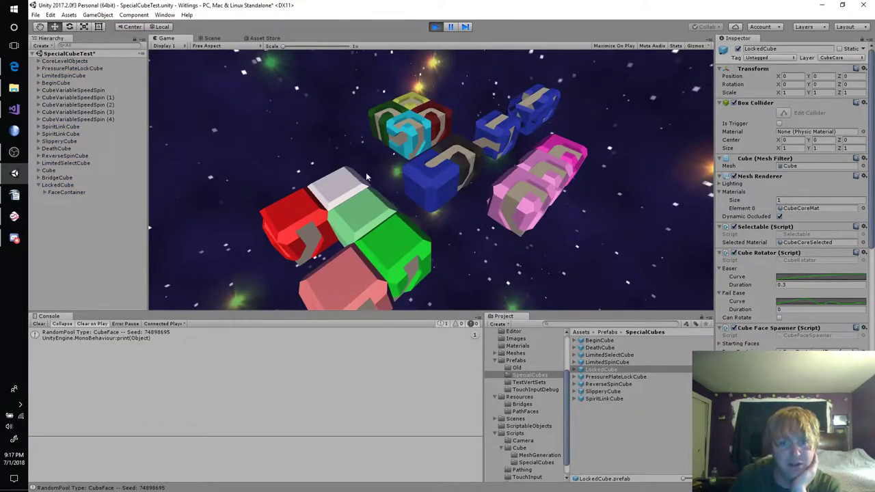
pyautogui.click(464, 170)
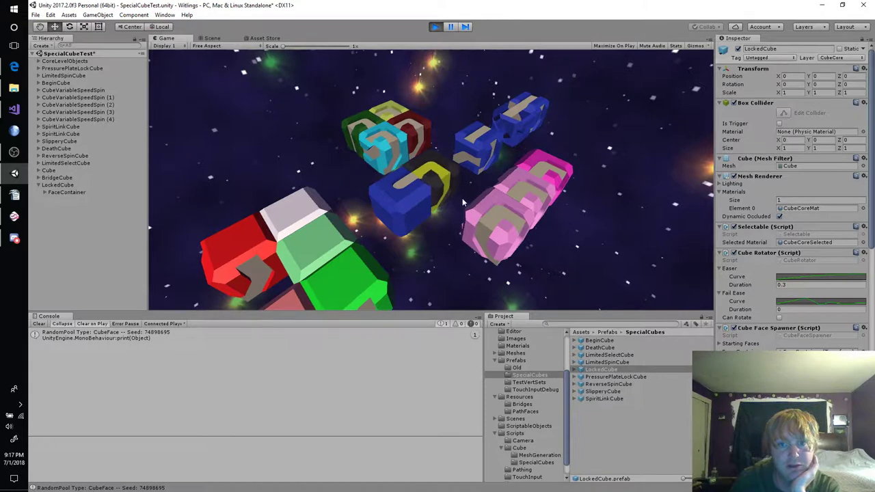
pyautogui.click(435, 175)
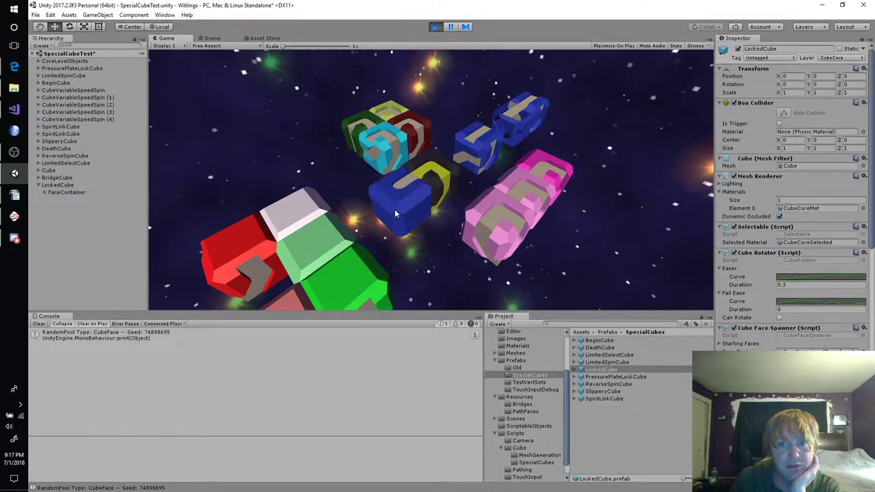
pyautogui.click(429, 167)
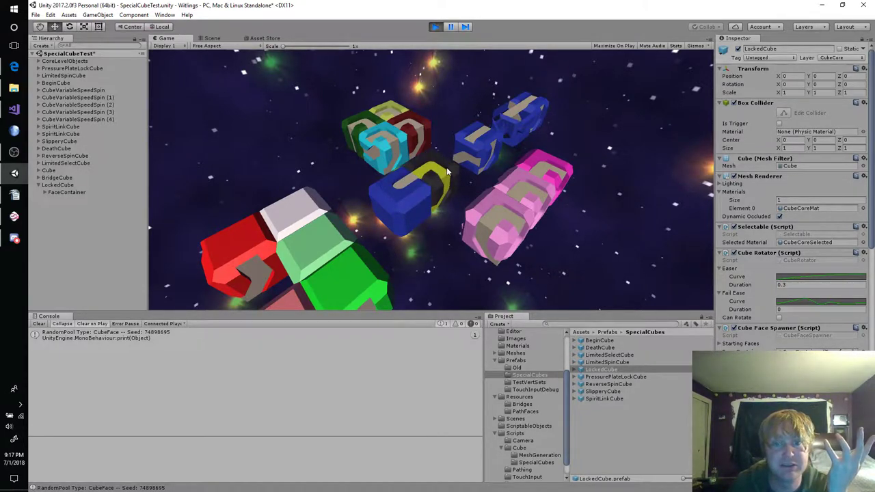
pyautogui.click(425, 180)
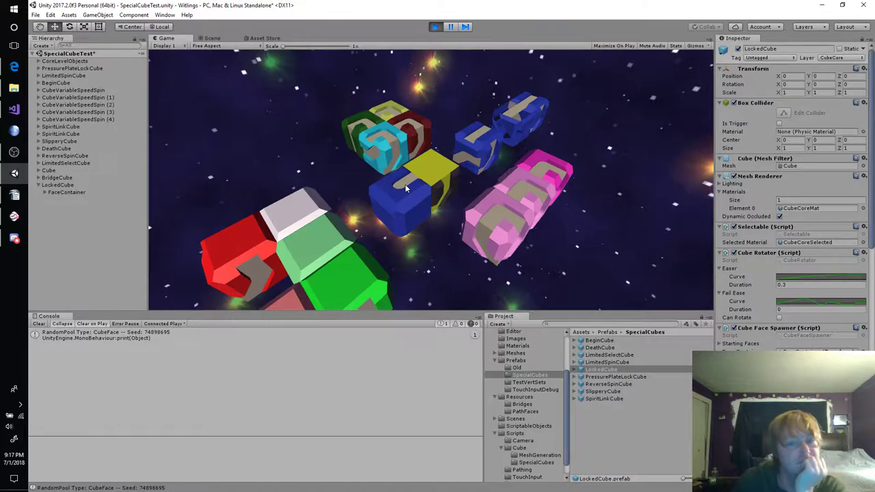
pyautogui.click(437, 27)
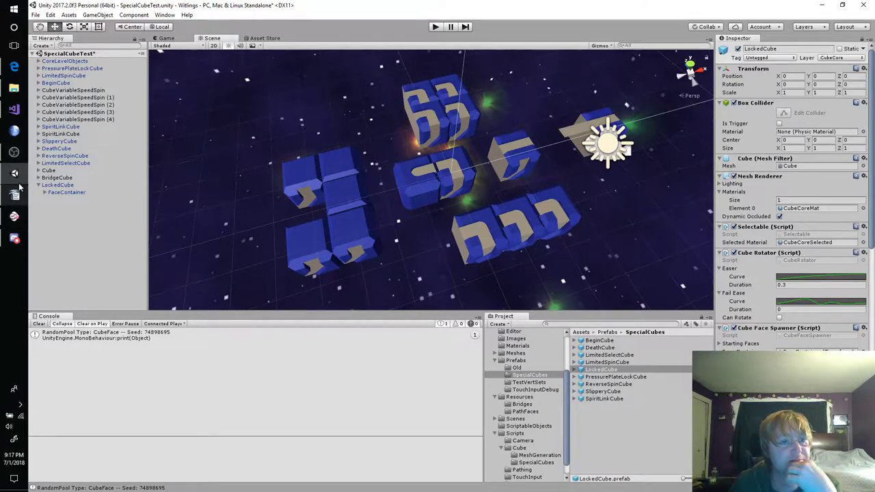
# Put the caret on OnRotateComplete in CubeRotator.cs and look over the surrounding code.
pyautogui.click(14, 109)
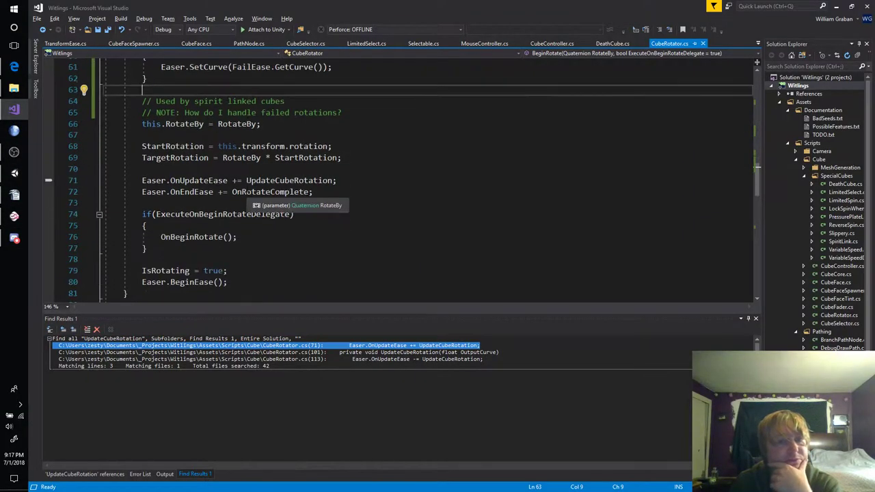
pyautogui.click(242, 193)
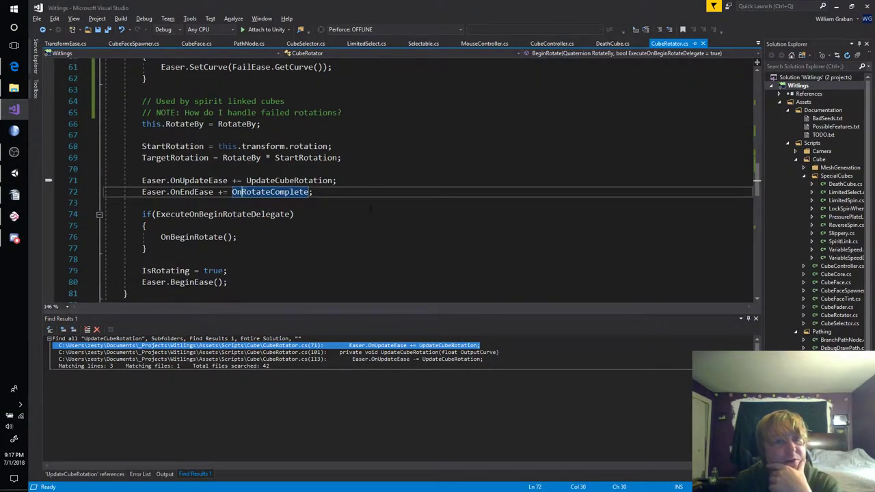
pyautogui.scroll(-3, 371, 208)
pyautogui.scroll(-2, 370, 208)
pyautogui.scroll(-4, 371, 209)
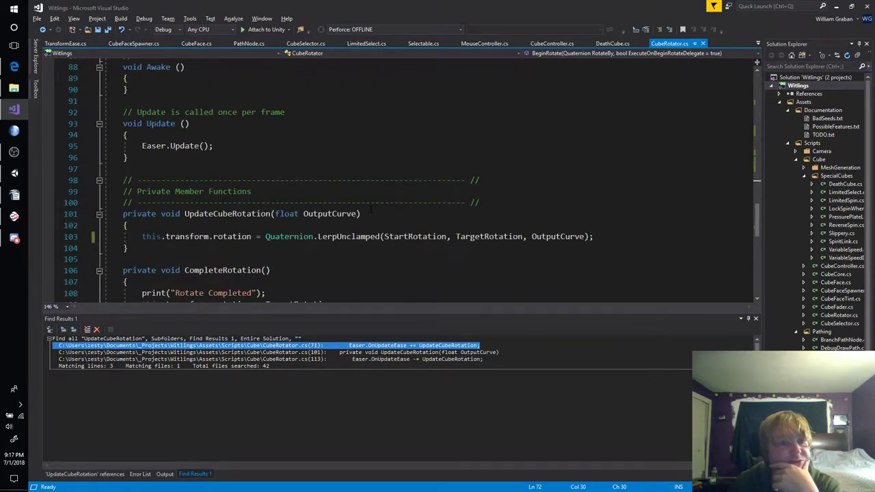
pyautogui.scroll(-3, 371, 208)
pyautogui.scroll(-3, 371, 208)
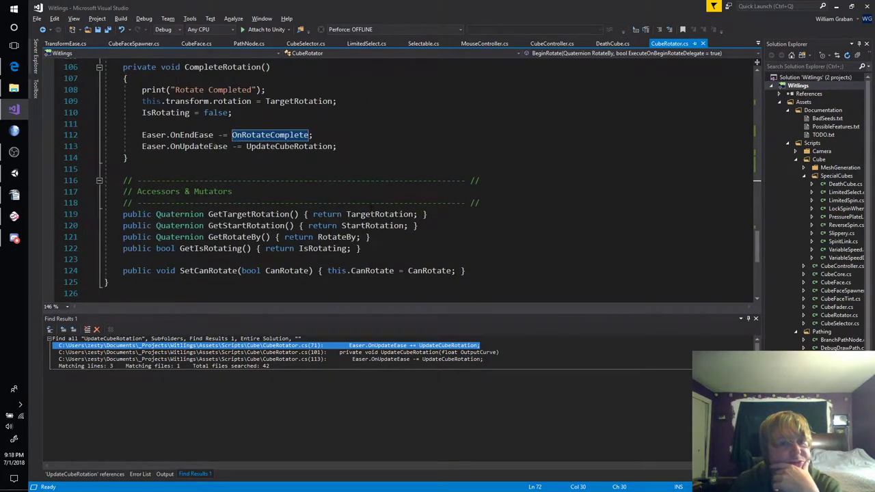
pyautogui.scroll(3, 367, 215)
pyautogui.scroll(5, 366, 215)
pyautogui.scroll(3, 367, 216)
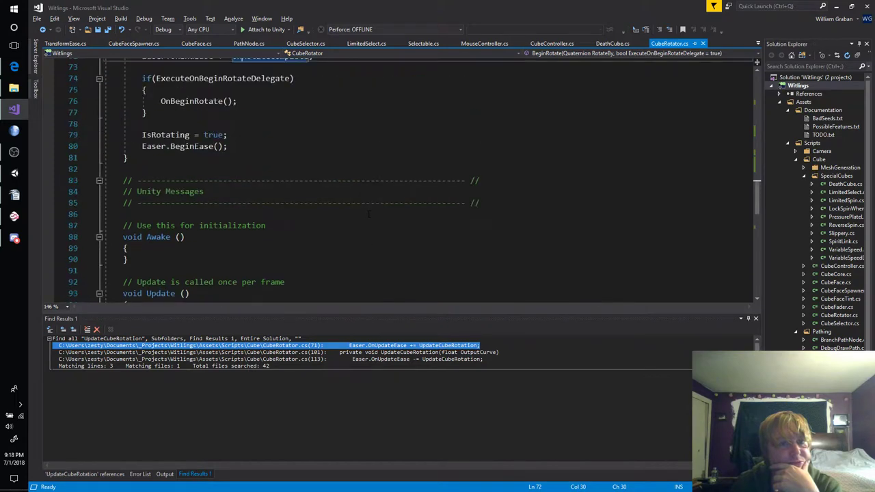
pyautogui.scroll(2, 366, 216)
# Jump to the OnRotateComplete declaration with F12, then return to its usage in BeginRotate.
pyautogui.press('F12')
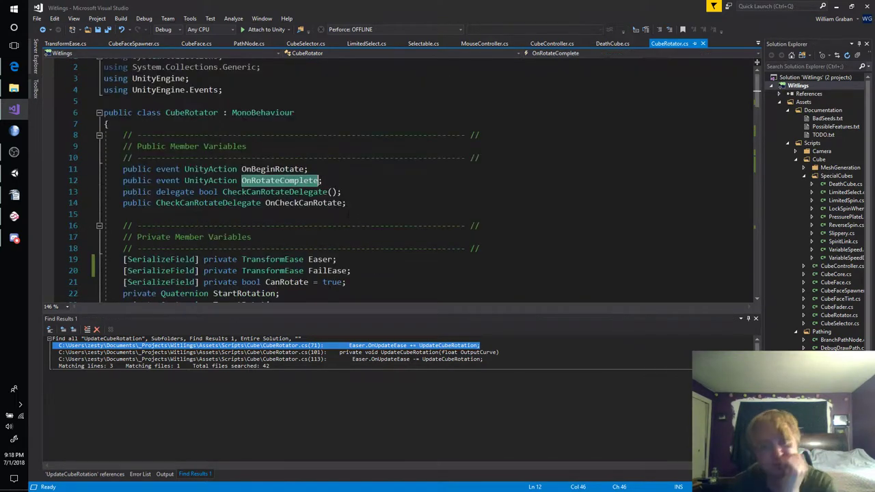
pyautogui.scroll(-6, 348, 205)
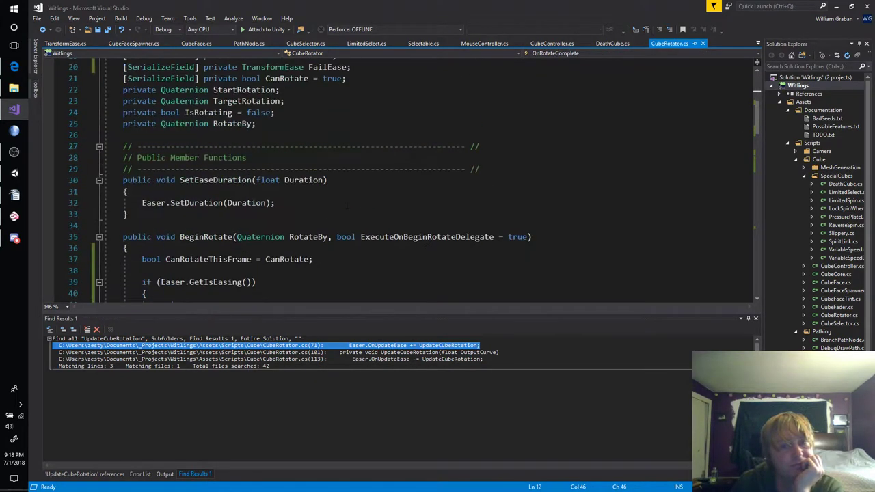
pyautogui.scroll(-7, 348, 205)
pyautogui.scroll(-3, 347, 205)
pyautogui.scroll(-4, 347, 205)
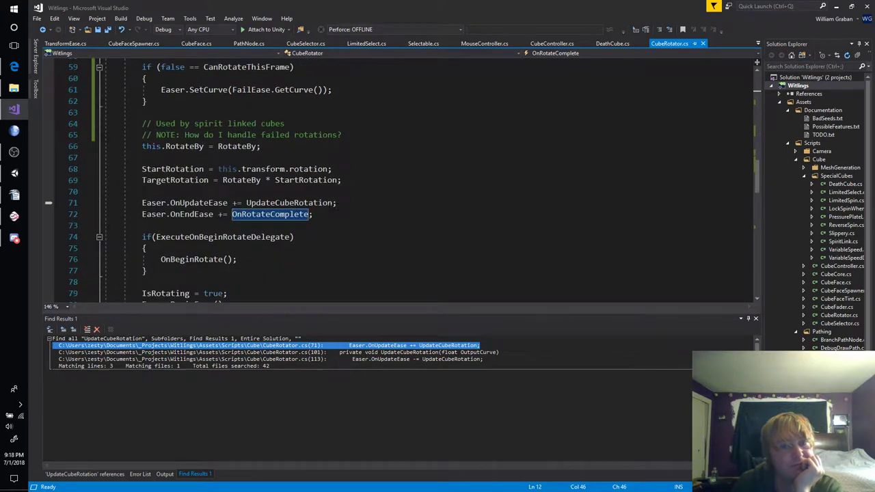
pyautogui.click(280, 214)
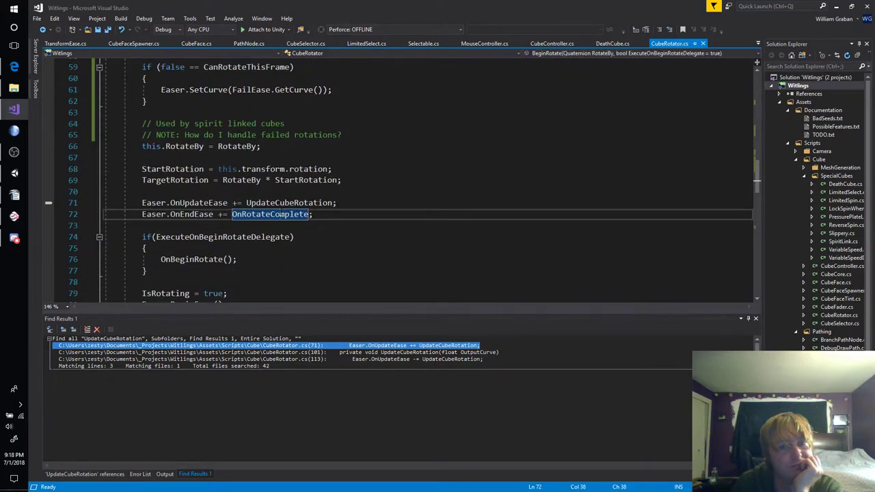
pyautogui.scroll(11, 309, 207)
pyautogui.scroll(4, 310, 207)
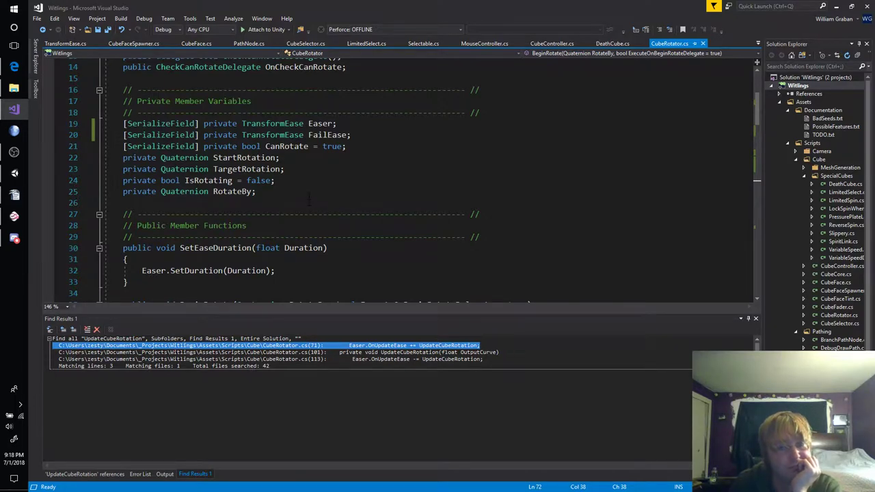
pyautogui.scroll(-7, 303, 195)
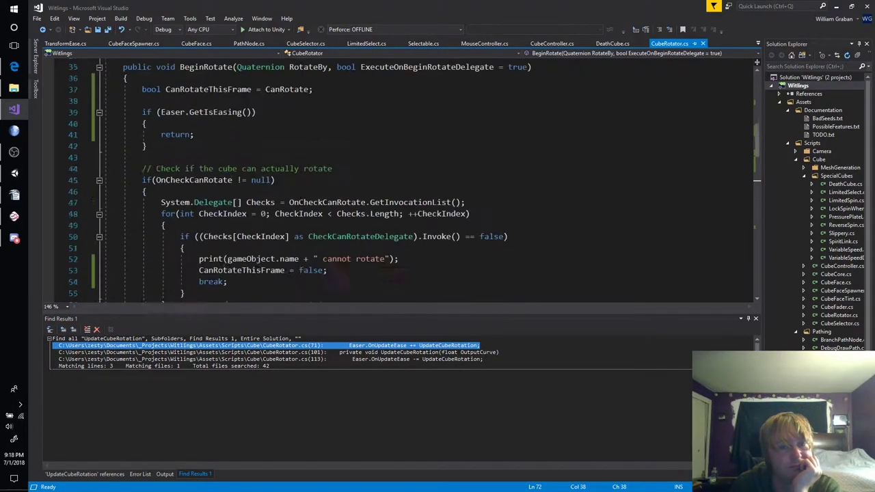
pyautogui.scroll(-3, 302, 195)
pyautogui.scroll(-6, 303, 195)
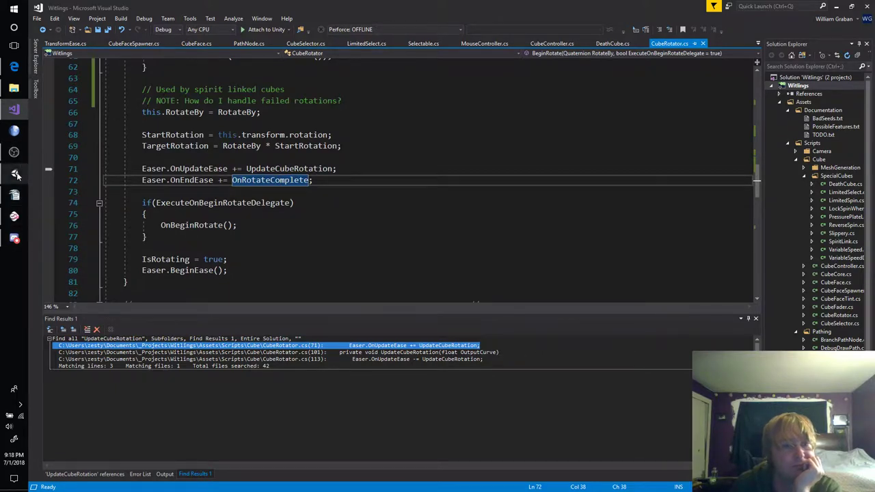
# Select LockedCube in Unity and open its Fail Ease curve in the Curve editor.
pyautogui.click(17, 174)
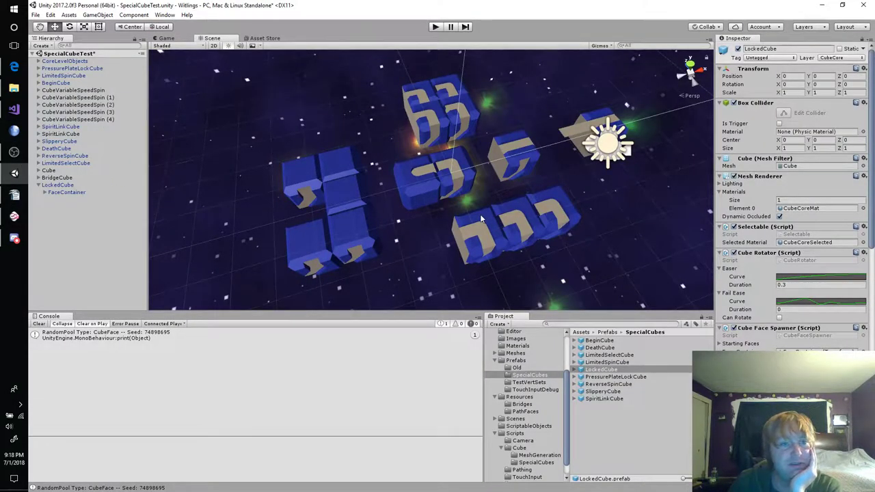
pyautogui.click(92, 192)
pyautogui.click(62, 185)
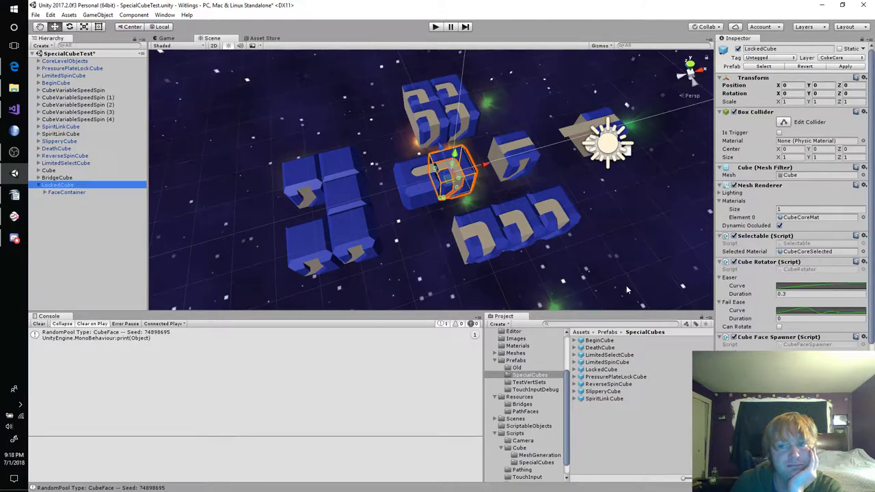
pyautogui.click(820, 286)
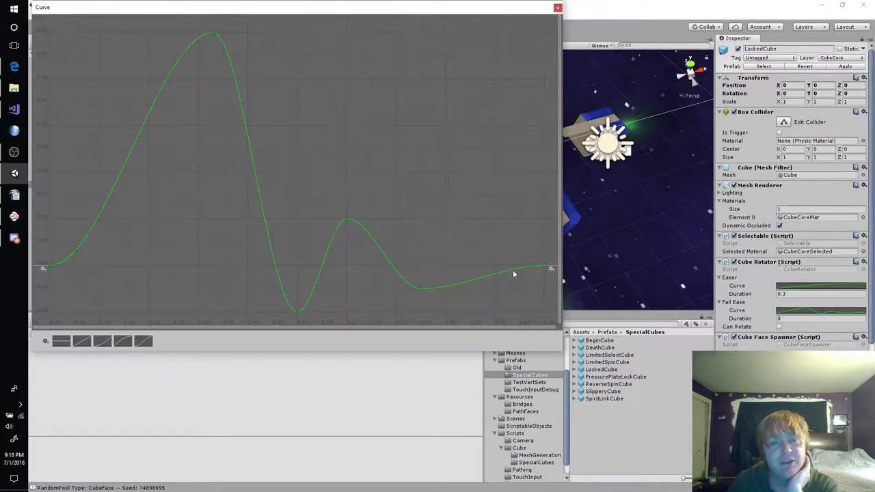
# Lower the Fail Ease peak key, move it earlier, and soften the sharp dip.
pyautogui.click(214, 35)
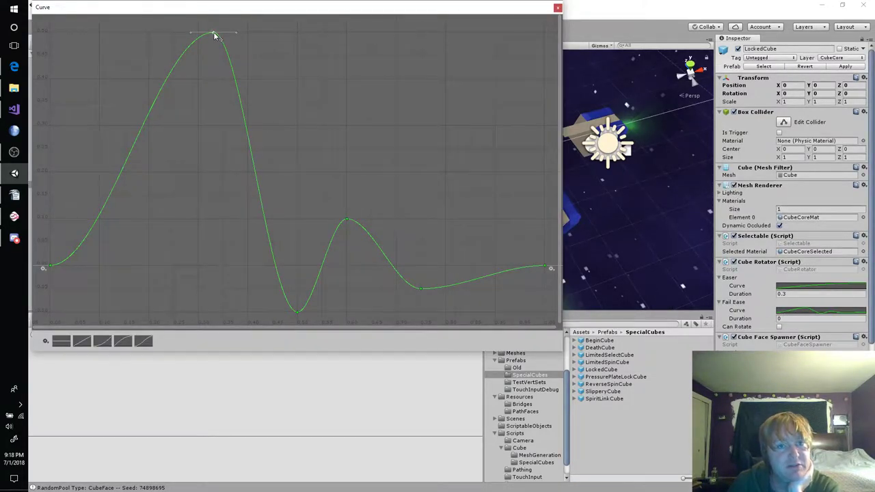
pyautogui.moveTo(214, 35)
pyautogui.mouseDown()
pyautogui.moveTo(314, 130)
pyautogui.moveTo(349, 130)
pyautogui.mouseUp()
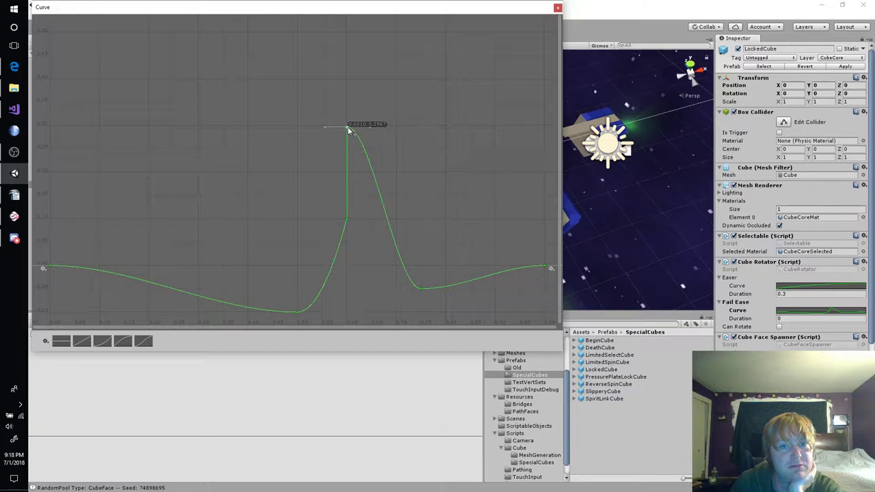
pyautogui.moveTo(349, 130); pyautogui.dragTo(273, 129)
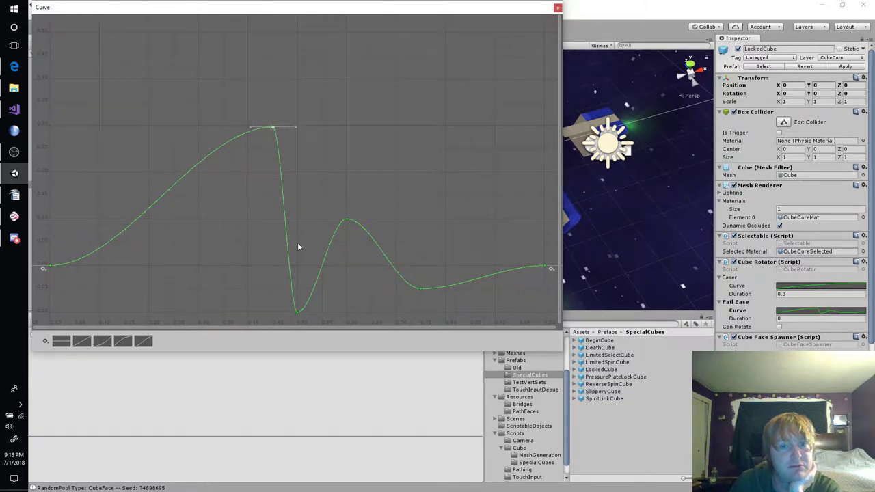
pyautogui.moveTo(300, 316)
pyautogui.mouseDown()
pyautogui.moveTo(404, 251)
pyautogui.moveTo(427, 226)
pyautogui.mouseUp()
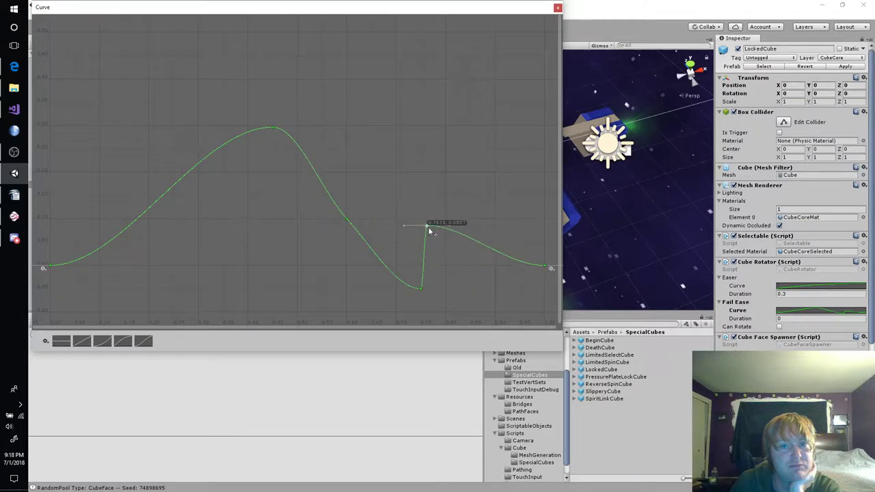
# Add a tail key and shape a small rebound bump so the curve settles at zero.
pyautogui.doubleClick(346, 222)
pyautogui.moveTo(346, 223); pyautogui.dragTo(482, 272)
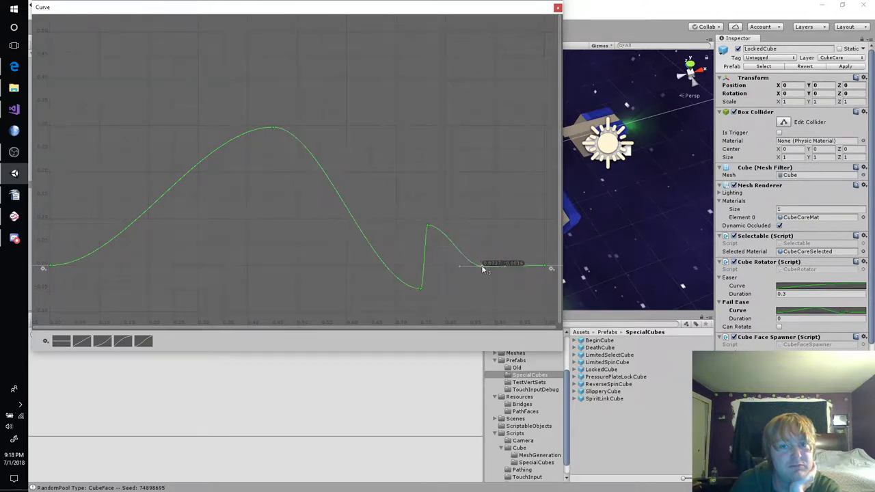
pyautogui.moveTo(420, 289); pyautogui.dragTo(490, 260)
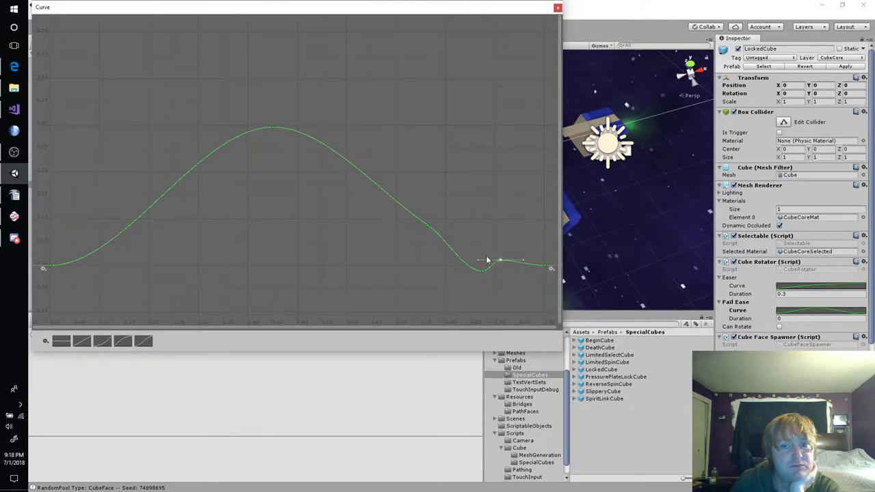
pyautogui.moveTo(424, 228)
pyautogui.mouseDown()
pyautogui.moveTo(435, 286)
pyautogui.moveTo(431, 281)
pyautogui.mouseUp()
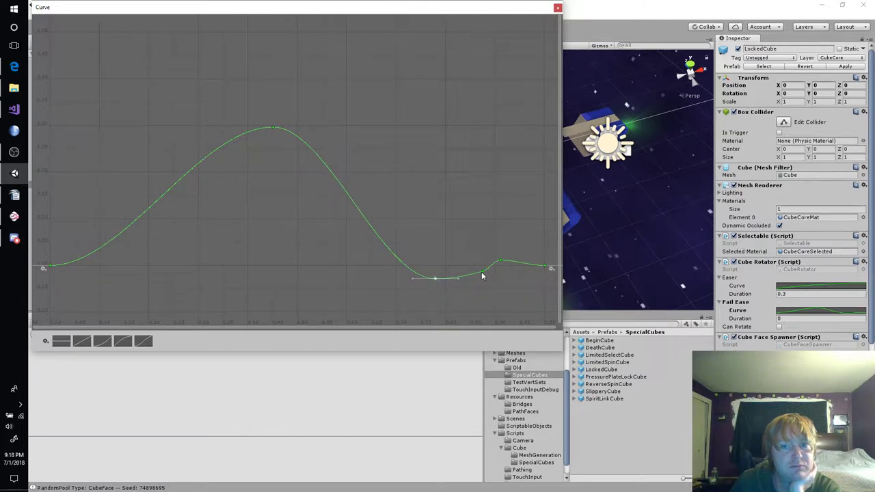
pyautogui.moveTo(483, 271)
pyautogui.mouseDown()
pyautogui.moveTo(477, 260)
pyautogui.moveTo(519, 269)
pyautogui.mouseUp()
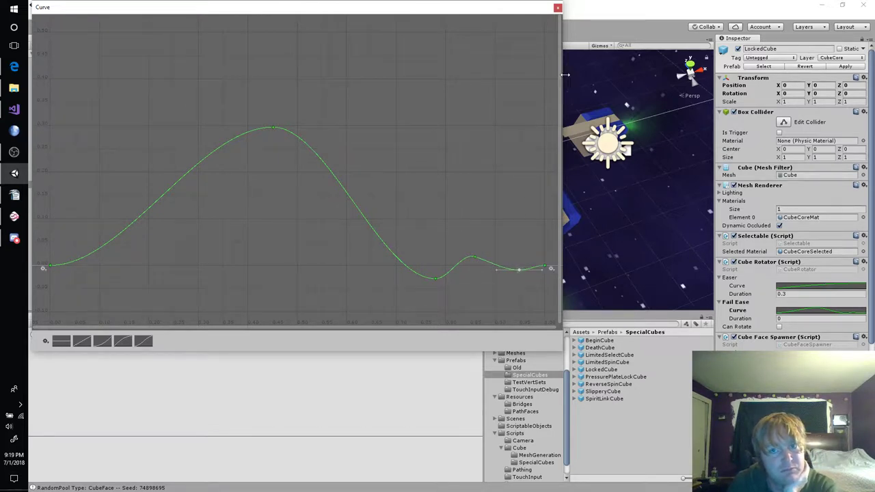
pyautogui.click(558, 8)
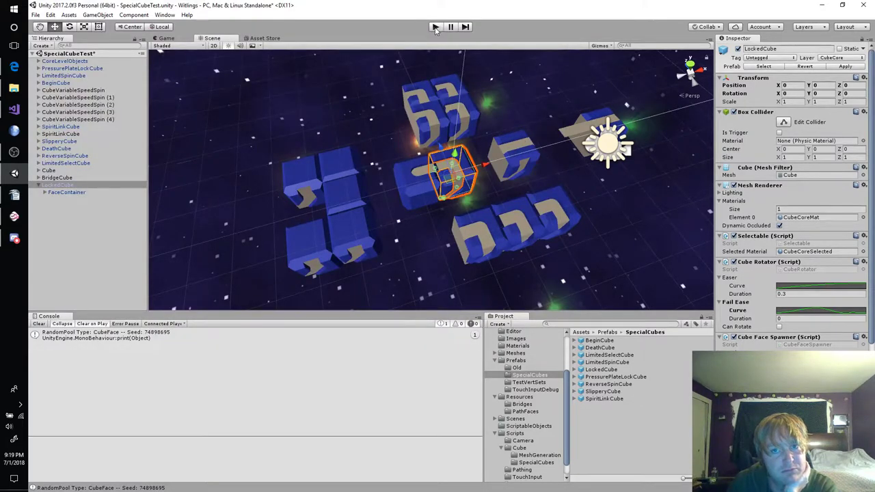
pyautogui.click(435, 27)
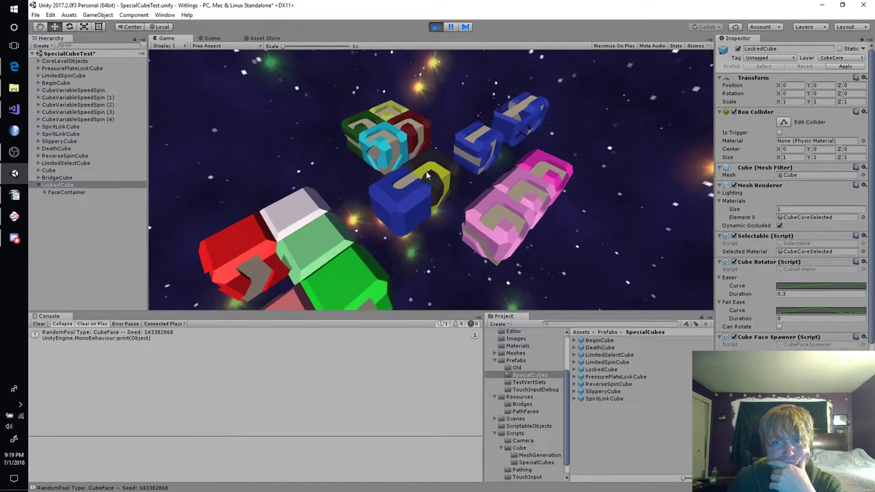
pyautogui.click(426, 175)
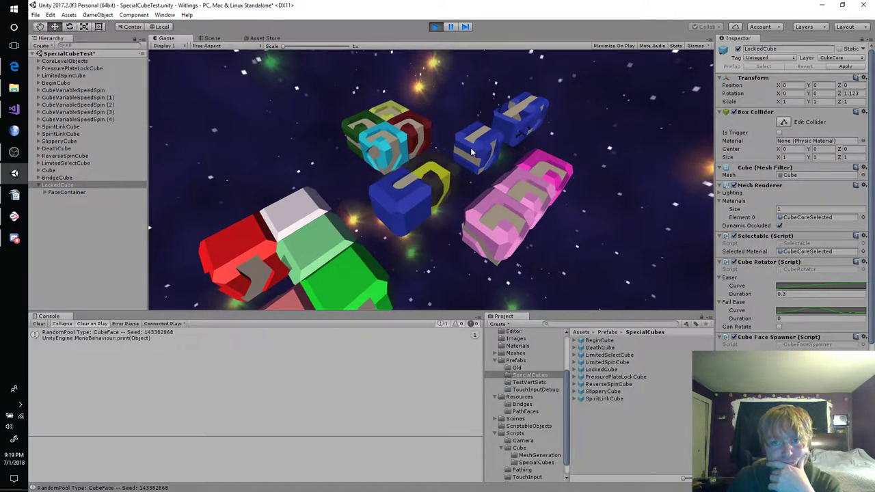
pyautogui.moveTo(435, 171)
pyautogui.mouseDown()
pyautogui.moveTo(404, 164)
pyautogui.moveTo(467, 198)
pyautogui.mouseUp()
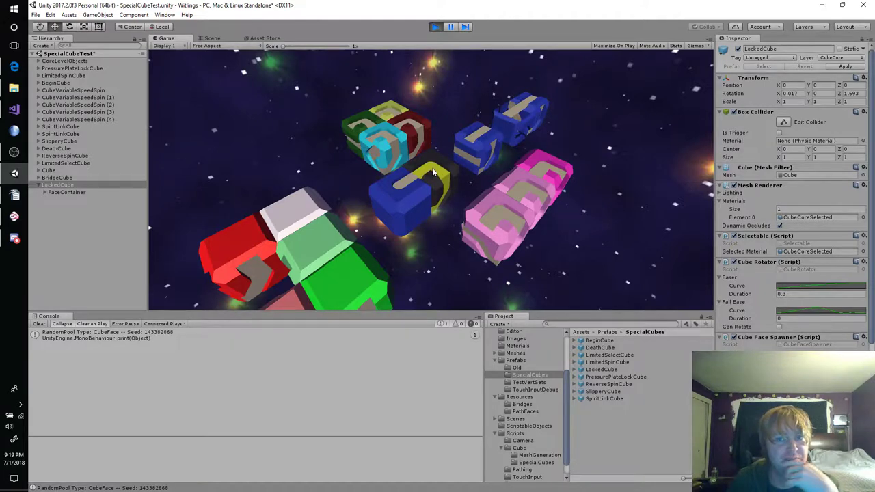
pyautogui.moveTo(432, 171)
pyautogui.mouseDown()
pyautogui.moveTo(419, 177)
pyautogui.moveTo(395, 157)
pyautogui.mouseUp()
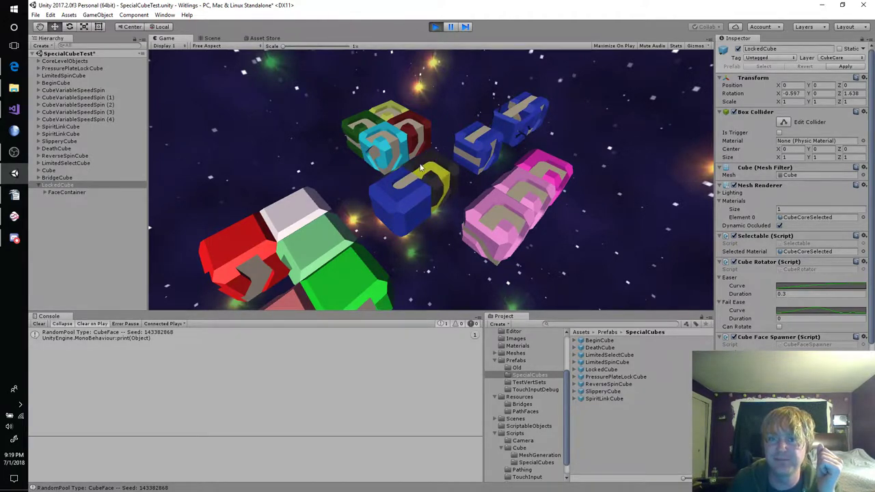
pyautogui.moveTo(440, 179); pyautogui.dragTo(444, 109)
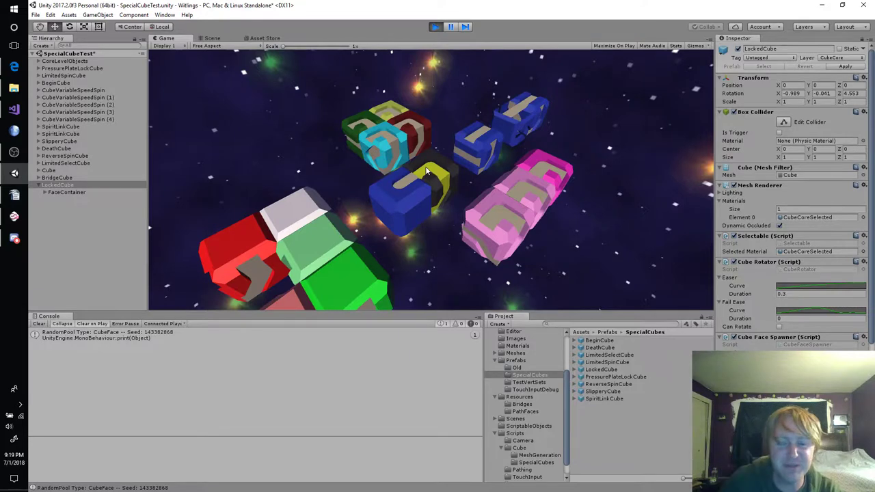
pyautogui.moveTo(425, 171); pyautogui.dragTo(478, 214)
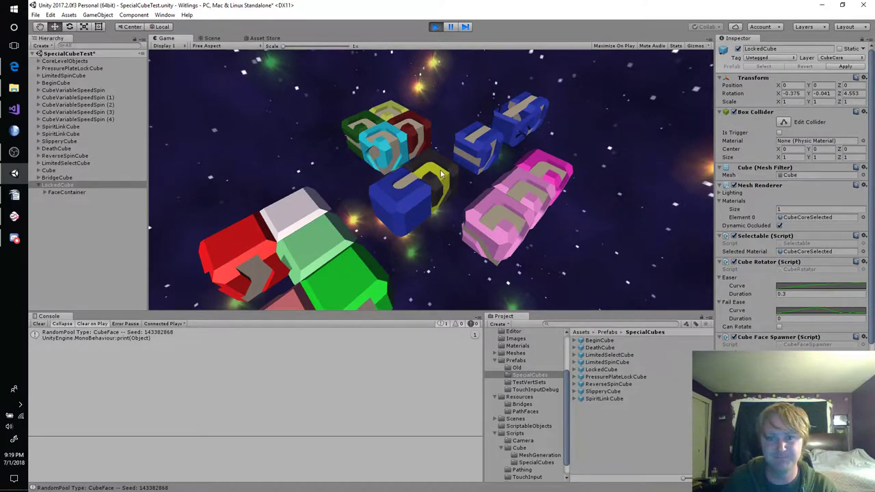
pyautogui.moveTo(441, 175)
pyautogui.mouseDown()
pyautogui.moveTo(420, 170)
pyautogui.moveTo(428, 172)
pyautogui.moveTo(409, 151)
pyautogui.mouseUp()
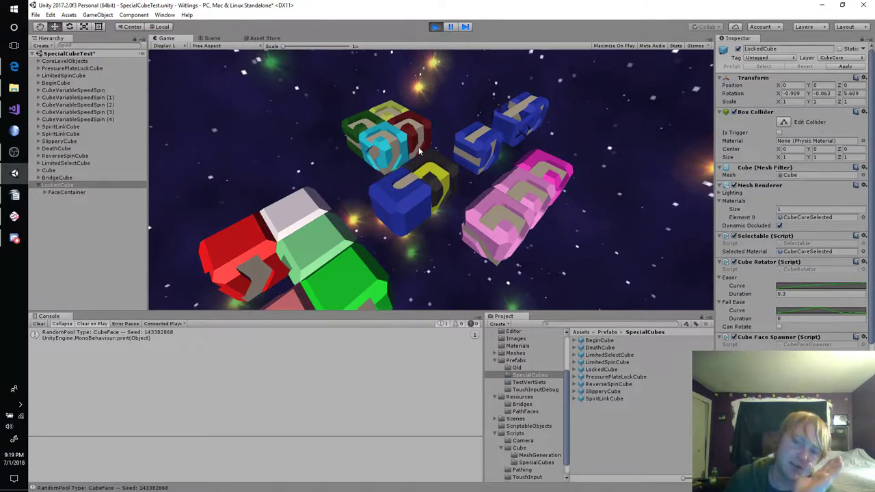
pyautogui.moveTo(429, 175); pyautogui.dragTo(386, 199)
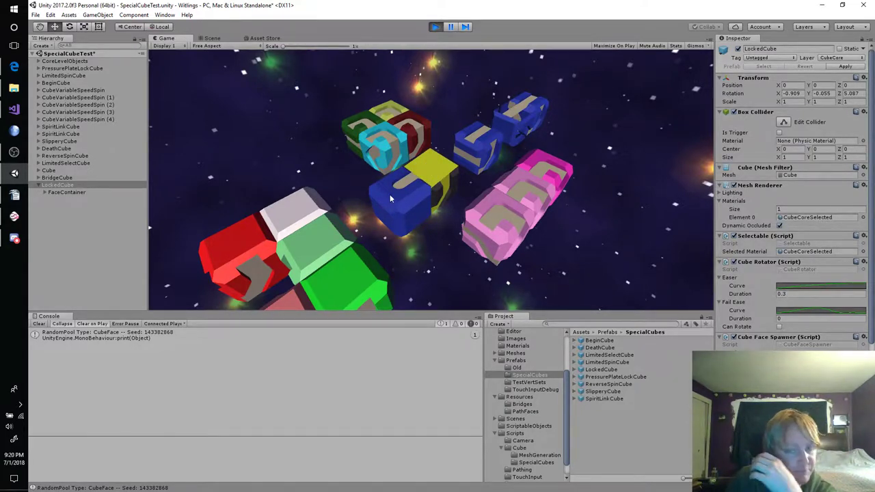
pyautogui.click(435, 27)
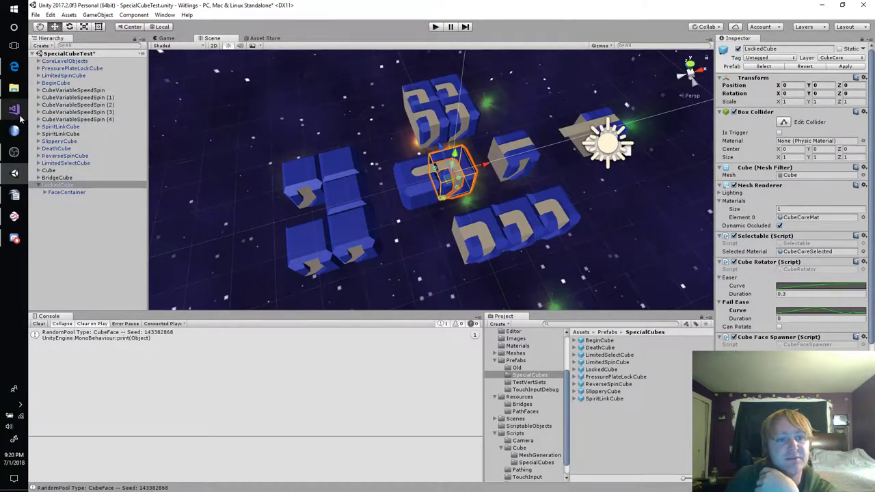
# Run Find All References (Shift+F12) on the BeginRotate declaration in CubeRotator.cs.
pyautogui.click(14, 108)
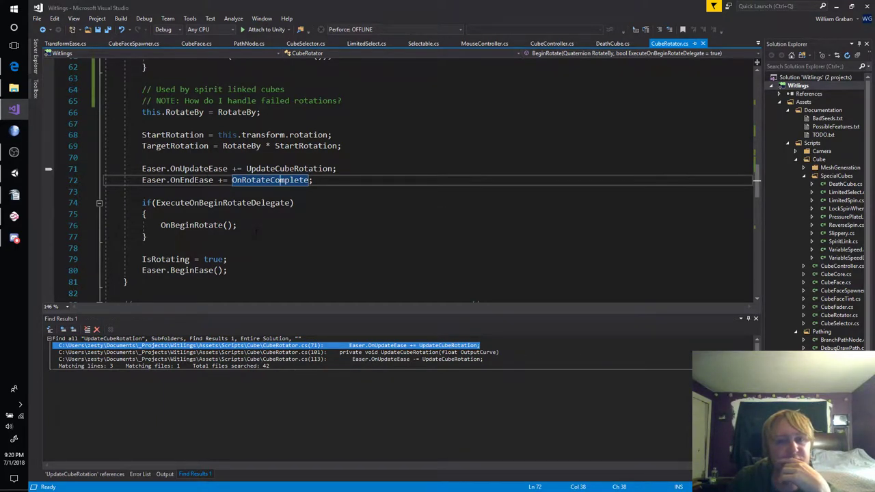
pyautogui.scroll(2, 256, 229)
pyautogui.scroll(4, 260, 226)
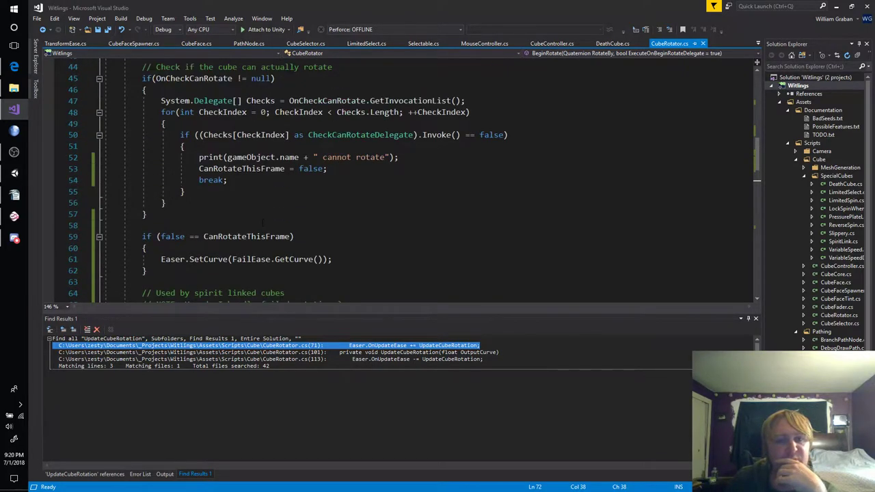
pyautogui.scroll(5, 262, 223)
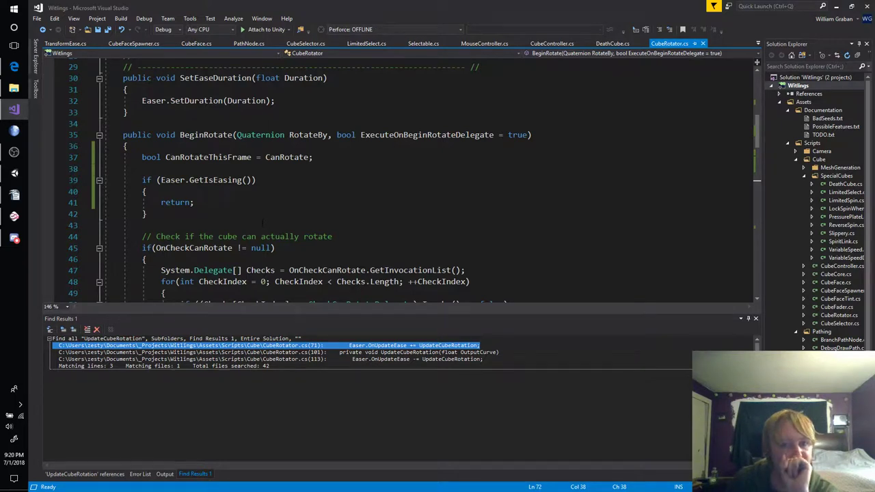
pyautogui.click(198, 135)
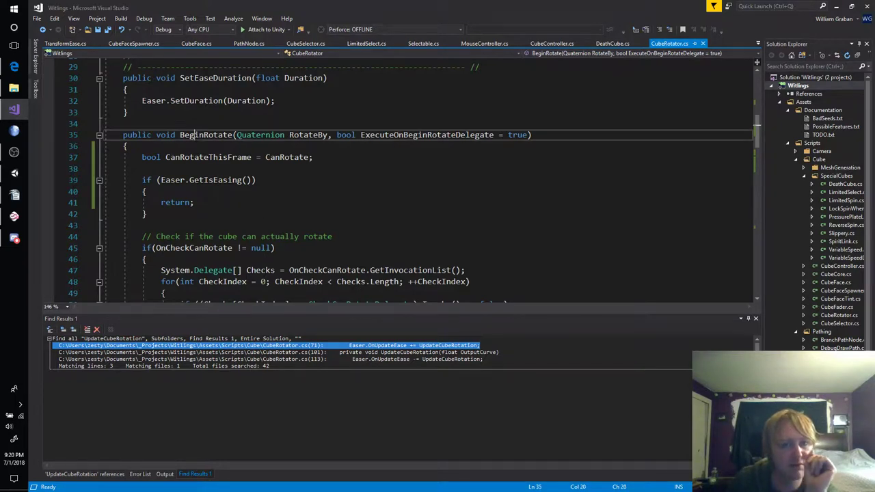
pyautogui.hotkey('shift', 'F12')
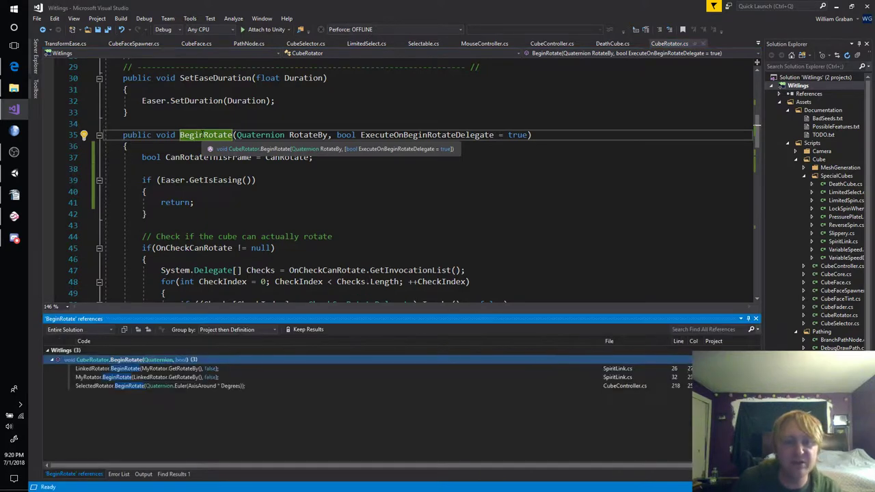
# Jump from the references panel to CubeController.cs's BeginRotate call and place the cursor in RotateSelected.
pyautogui.doubleClick(160, 382)
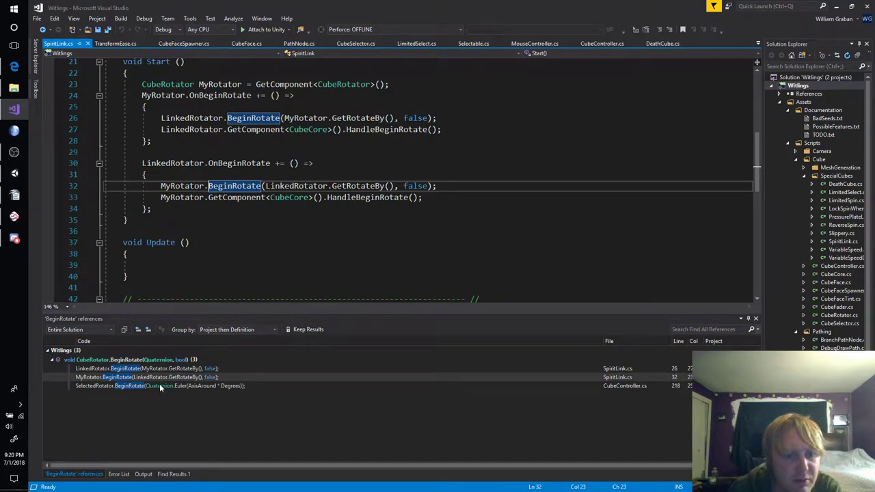
pyautogui.doubleClick(160, 386)
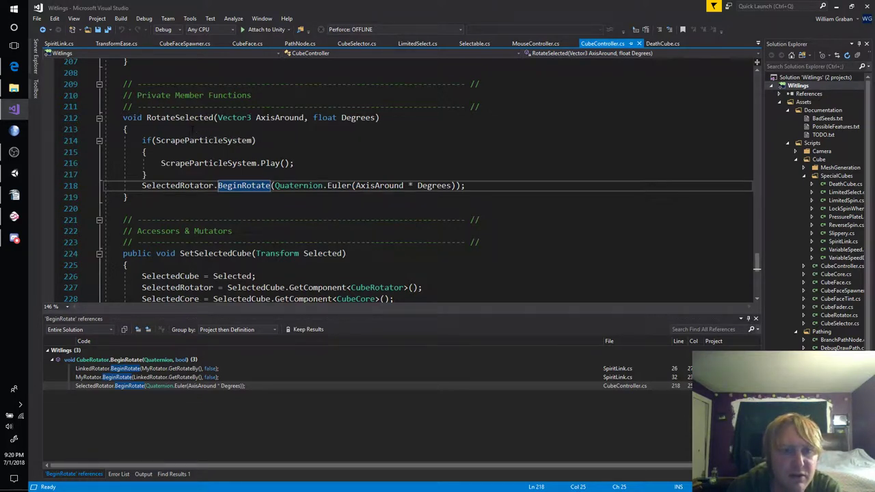
pyautogui.click(194, 129)
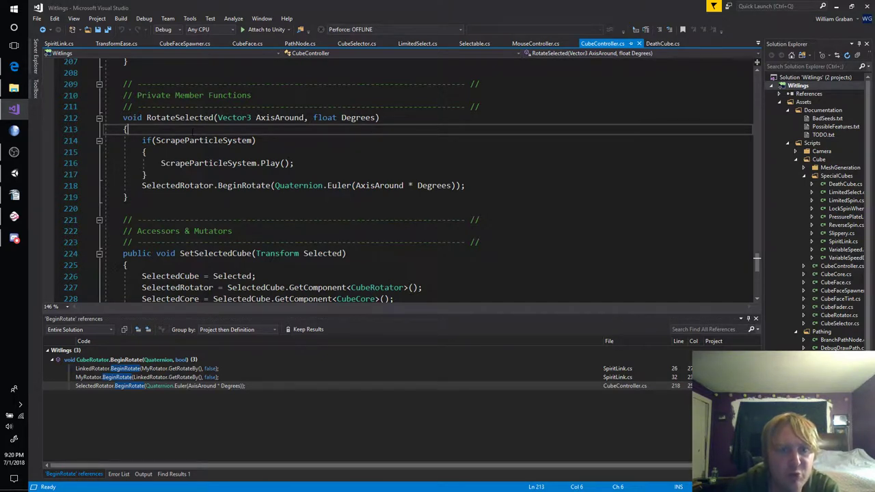
# Add an if(SelectedRotator.CanBeRotated()) check with an opening brace at the top of RotateSelected.
pyautogui.press('Return')
pyautogui.write('if(')
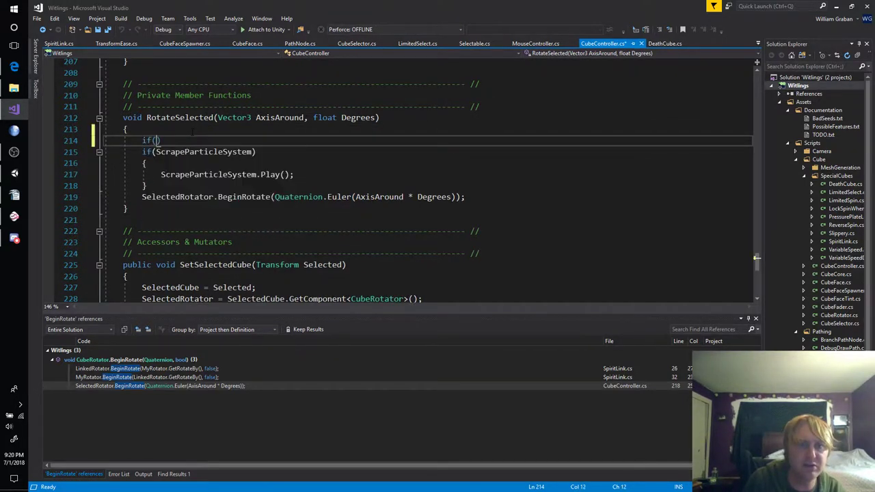
pyautogui.write('Selected')
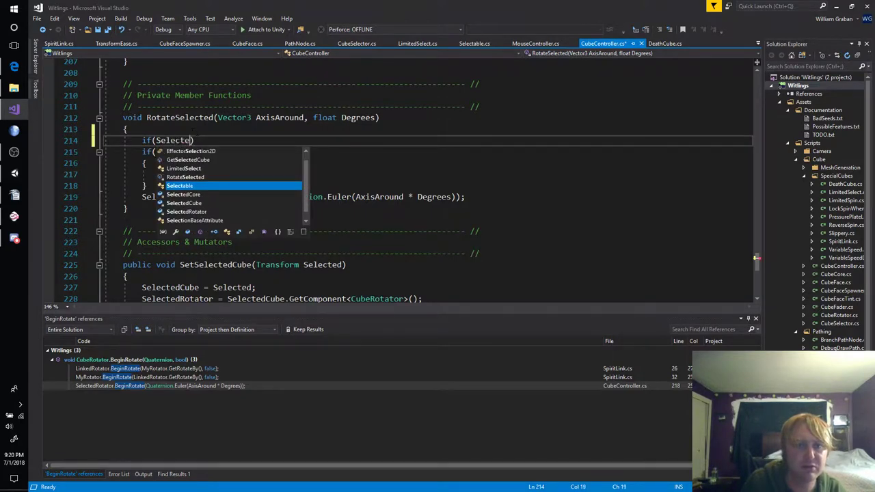
pyautogui.write('Rotator')
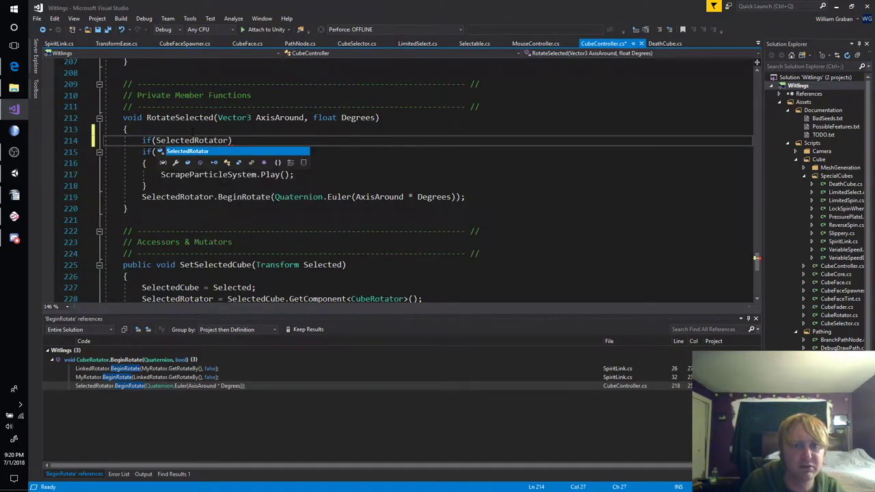
pyautogui.write('.')
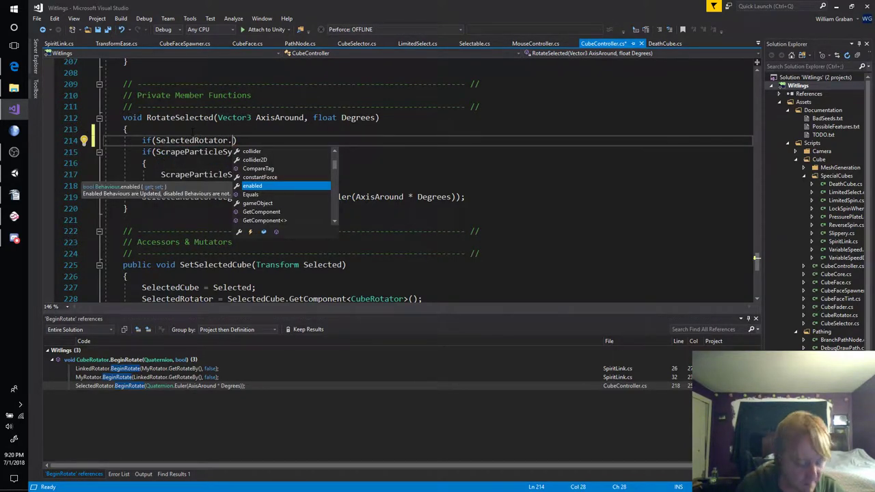
pyautogui.write('Can')
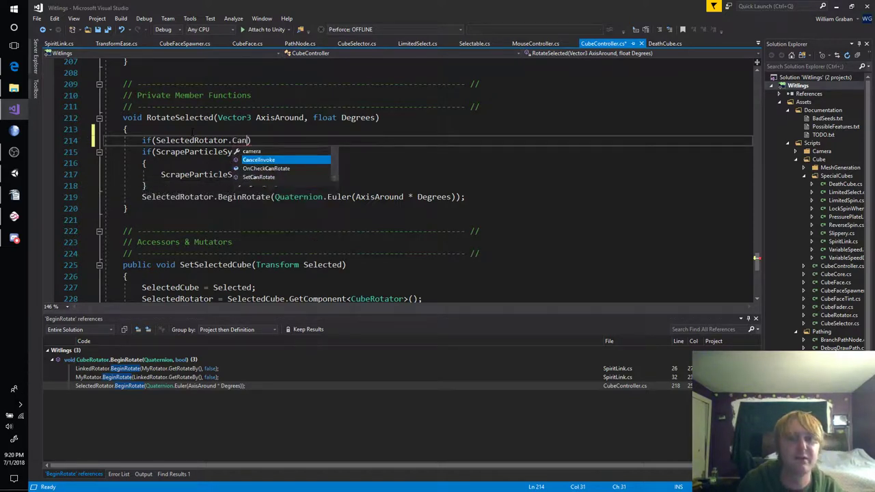
pyautogui.write('BeRo')
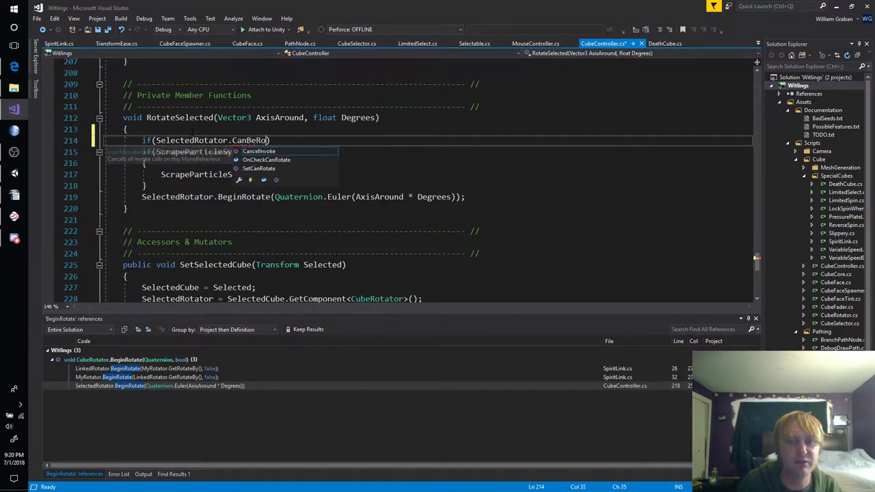
pyautogui.write('tated(')
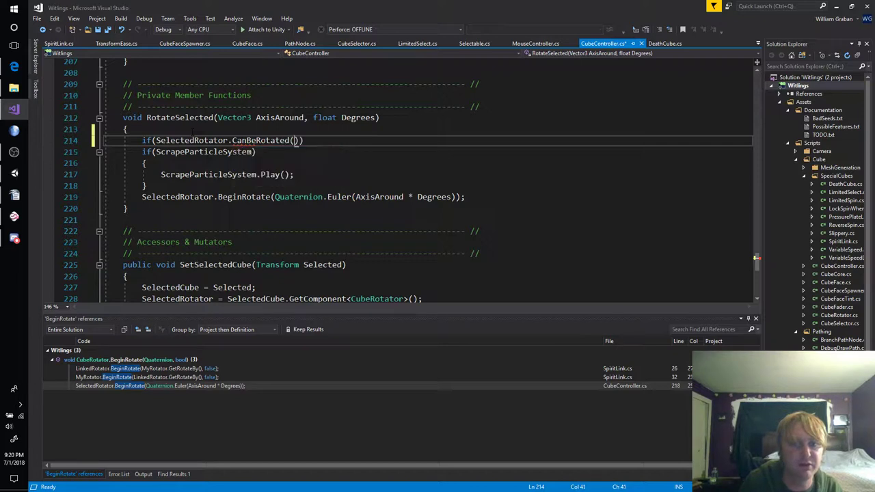
pyautogui.write(')')
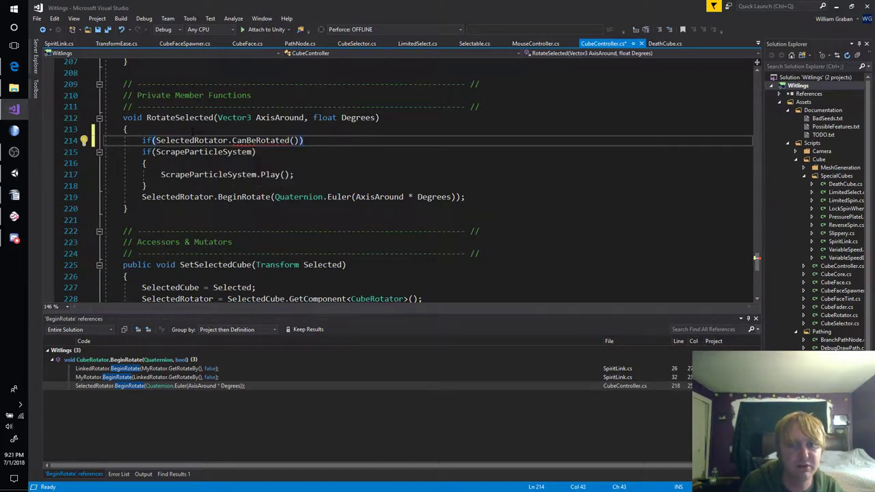
pyautogui.press('Return')
pyautogui.write('{')
pyautogui.press('Return')
# Move the scrape particle and BeginRotate lines into the new block, indent them, and remove the blank line.
pyautogui.press('Down')
pyautogui.press('Down')
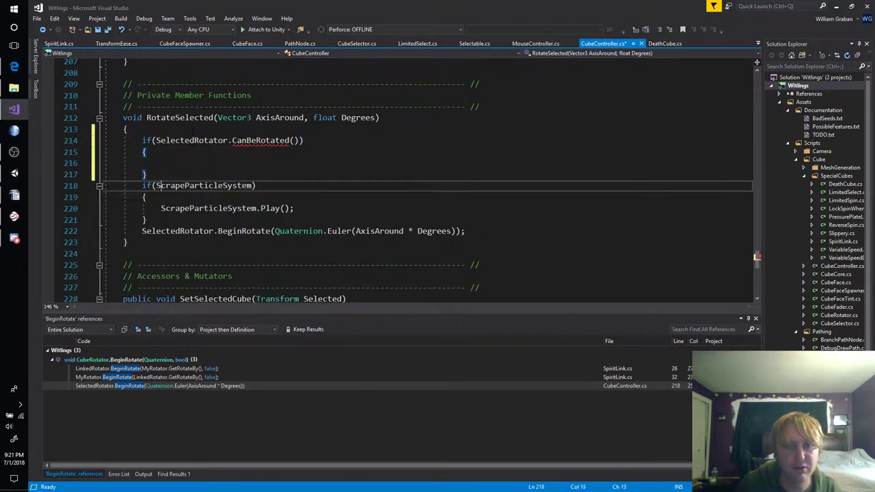
pyautogui.hotkey('shift', 'Down')
pyautogui.hotkey('shift', 'Down')
pyautogui.hotkey('shift', 'Down')
pyautogui.hotkey('shift', 'Down')
pyautogui.hotkey('alt', 'Up')
pyautogui.hotkey('alt', 'Up')
pyautogui.press('Tab')
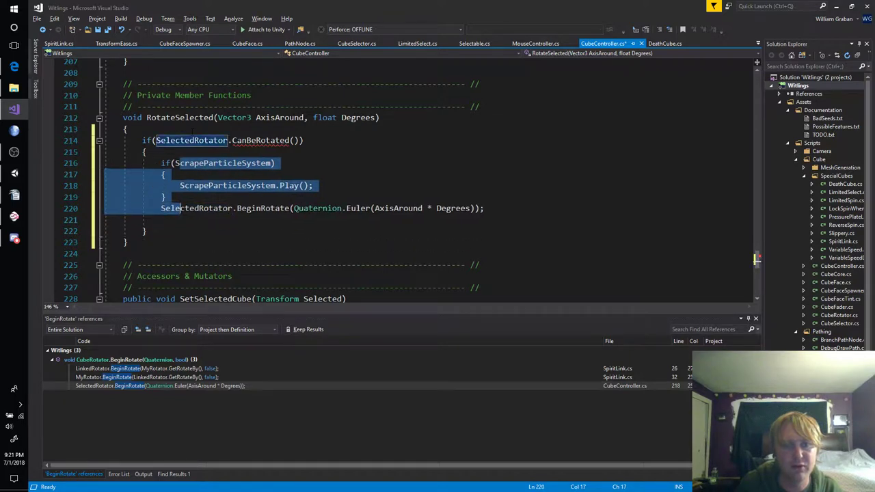
pyautogui.press('Down')
pyautogui.hotkey('ctrl', 'x')
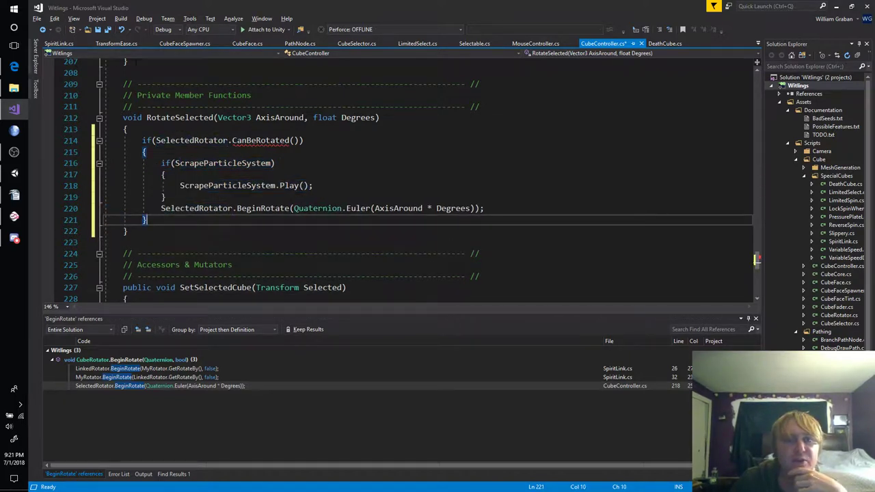
pyautogui.hotkey('ctrl', '.')
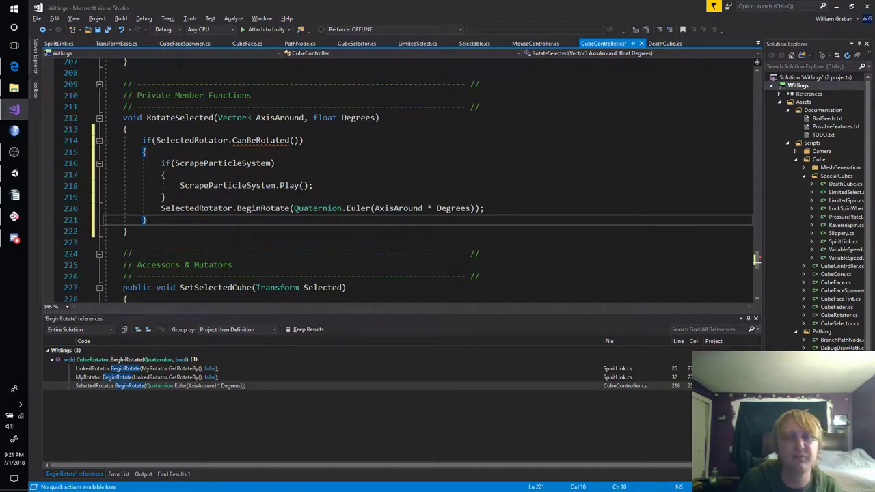
pyautogui.hotkey('ctrl', ',')
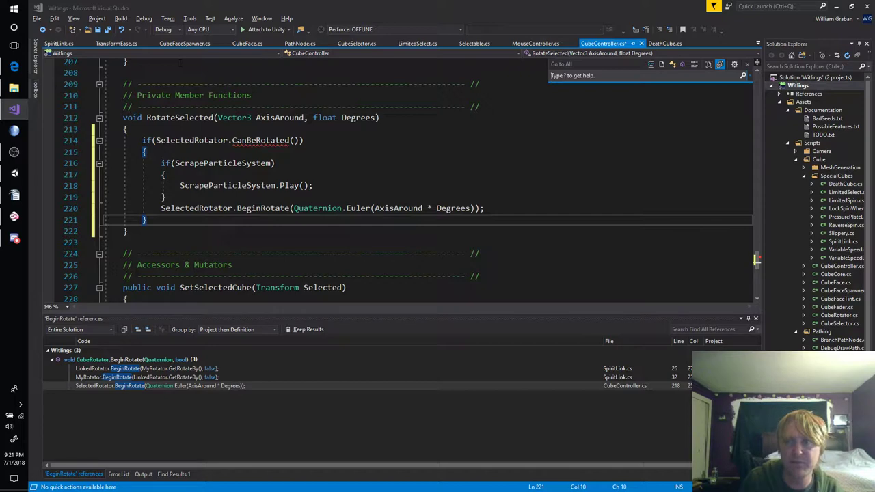
# Open CubeRotator.cs by searching 'CubeRot', then read BeginRotate's CanRotate checks, FailEase fallback and BeginEase call.
pyautogui.write('Cub')
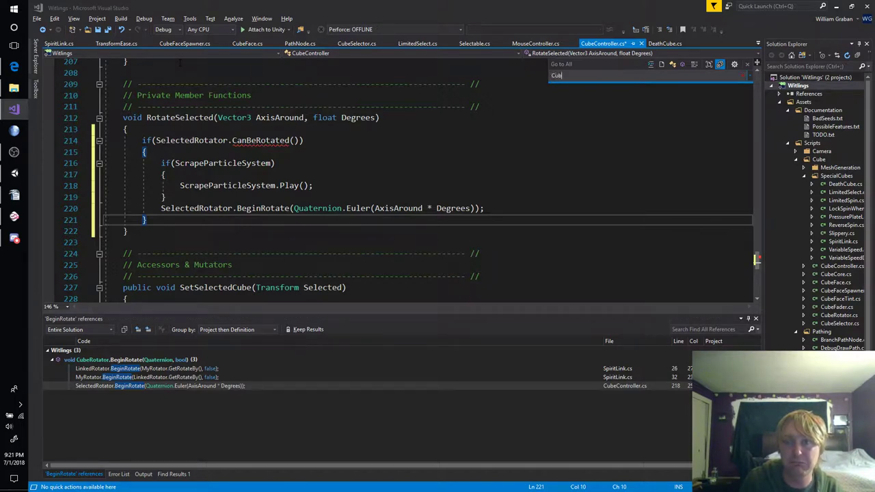
pyautogui.write('eRotato')
pyautogui.press('Return')
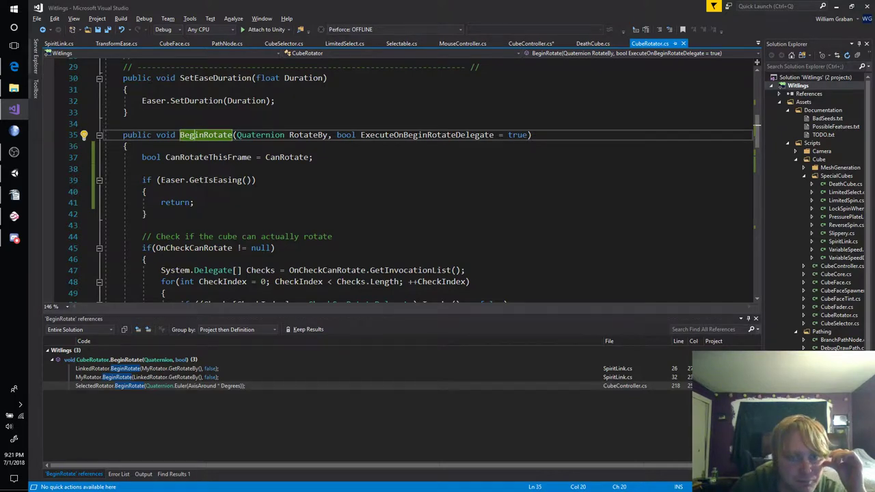
pyautogui.scroll(-4, 424, 184)
pyautogui.scroll(2, 424, 185)
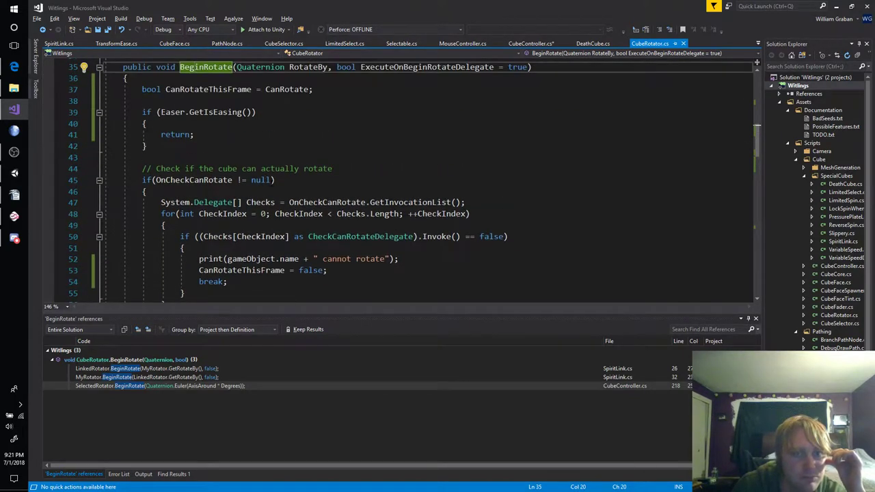
pyautogui.scroll(-1, 424, 184)
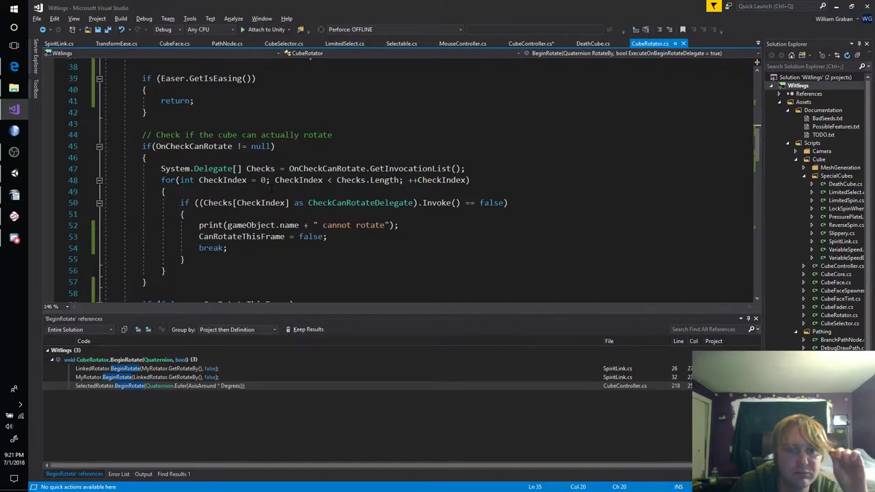
pyautogui.scroll(-3, 272, 191)
pyautogui.scroll(-4, 272, 190)
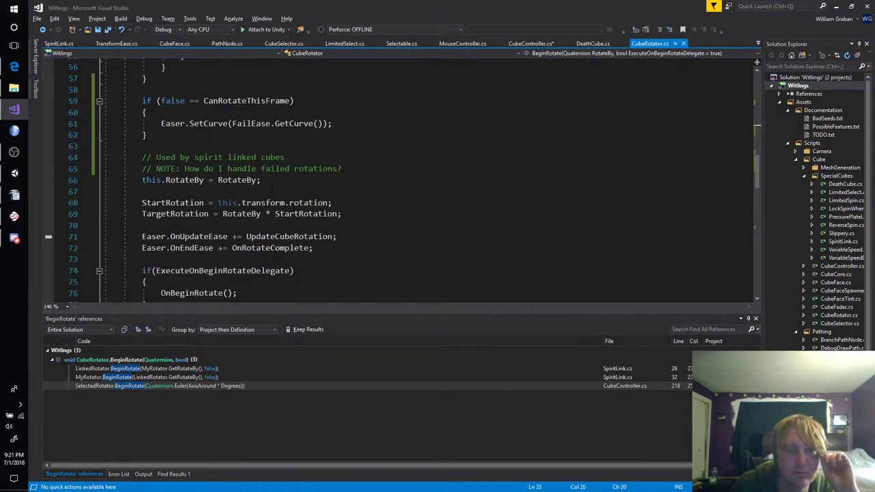
pyautogui.scroll(-3, 273, 191)
pyautogui.scroll(-3, 272, 190)
pyautogui.scroll(2, 268, 192)
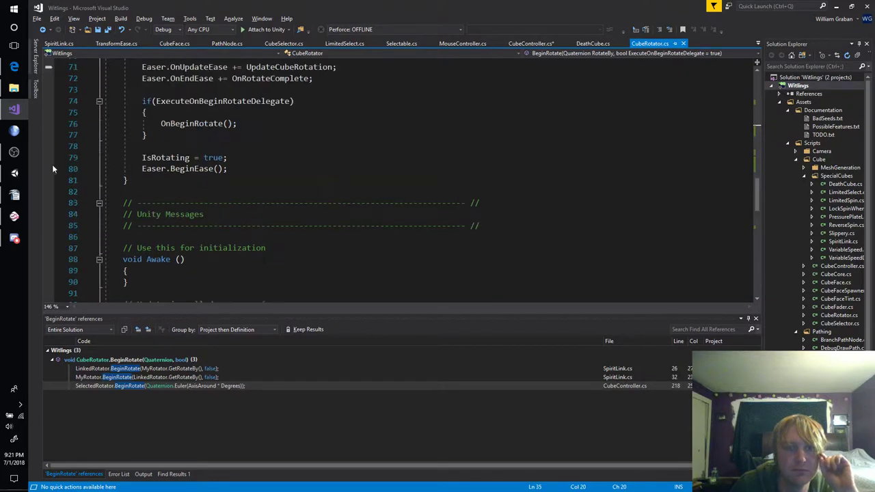
# Write a public bool CanBeRotated() method stub with an empty body below BeginRotate's closing brace.
pyautogui.click(130, 180)
pyautogui.press('Return')
pyautogui.press('Return')
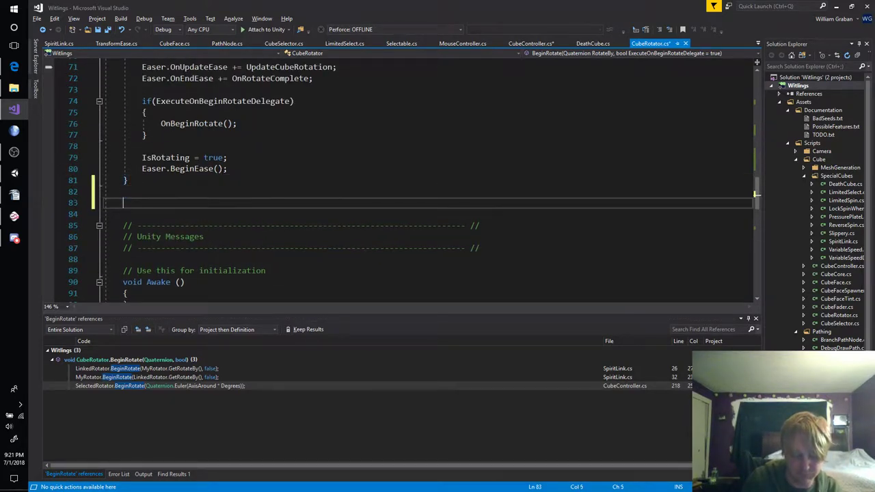
pyautogui.write('public virtual=')
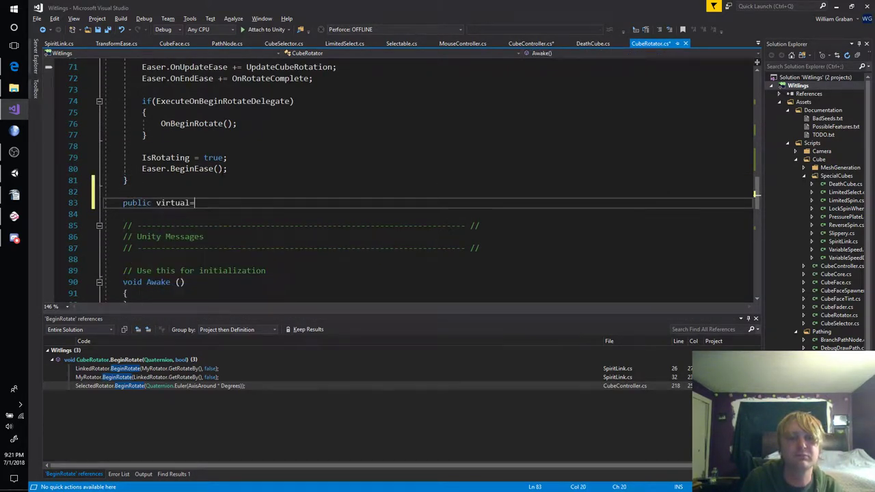
pyautogui.hotkey('ctrl', 'shift', 'Left')
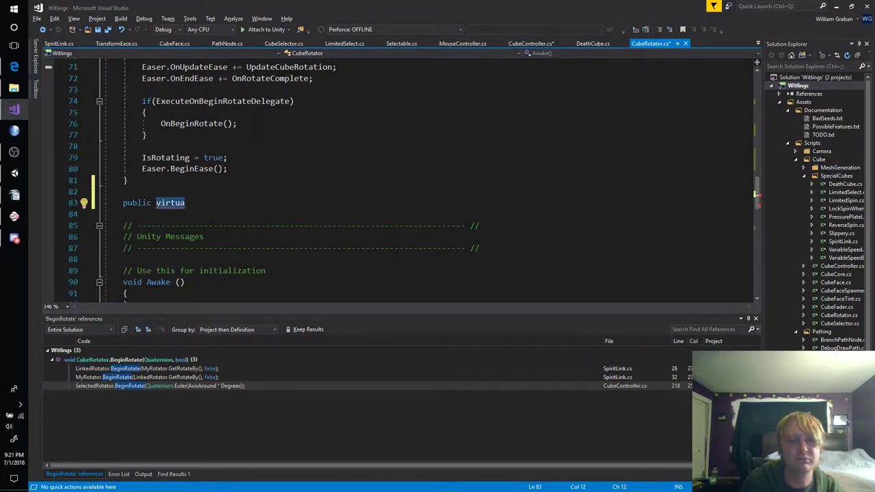
pyautogui.write('bool c')
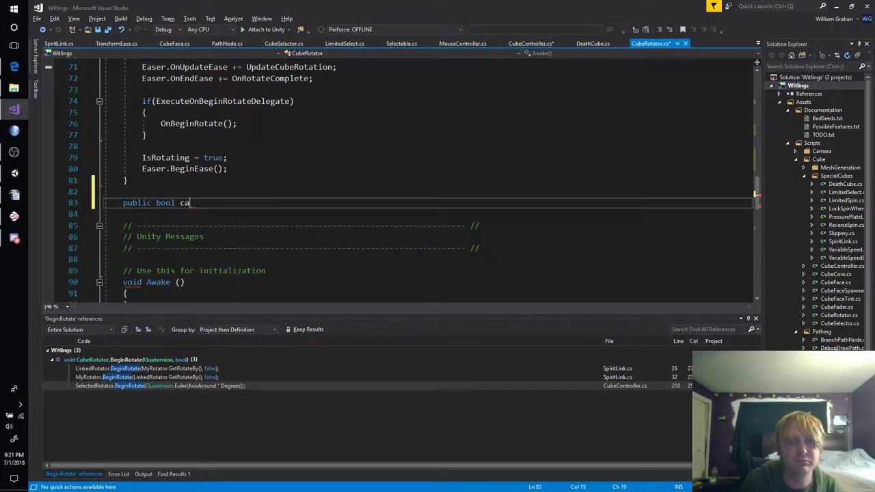
pyautogui.press('BackSpace')
pyautogui.write('Be')
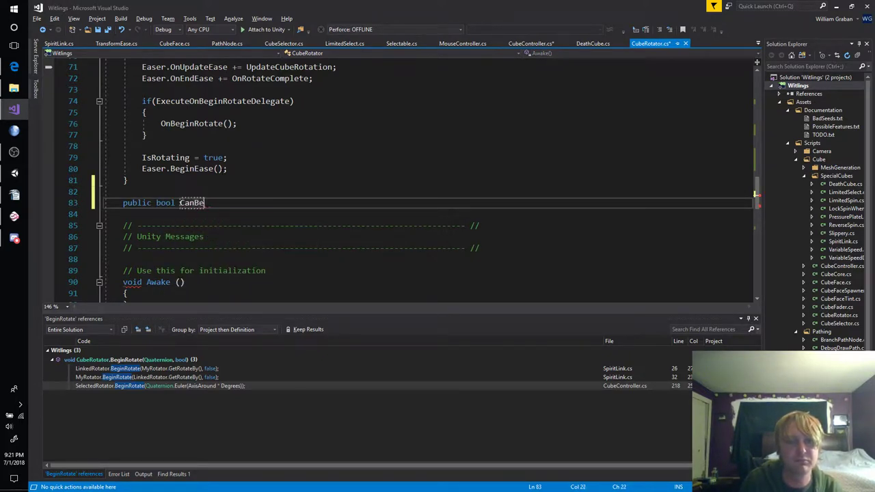
pyautogui.write('Rotated')
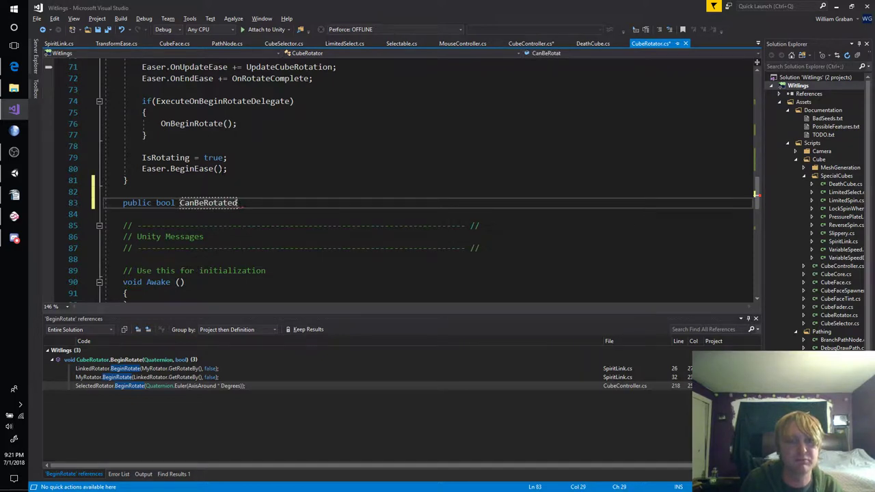
pyautogui.write('(')
pyautogui.press('Return')
pyautogui.write('{ }')
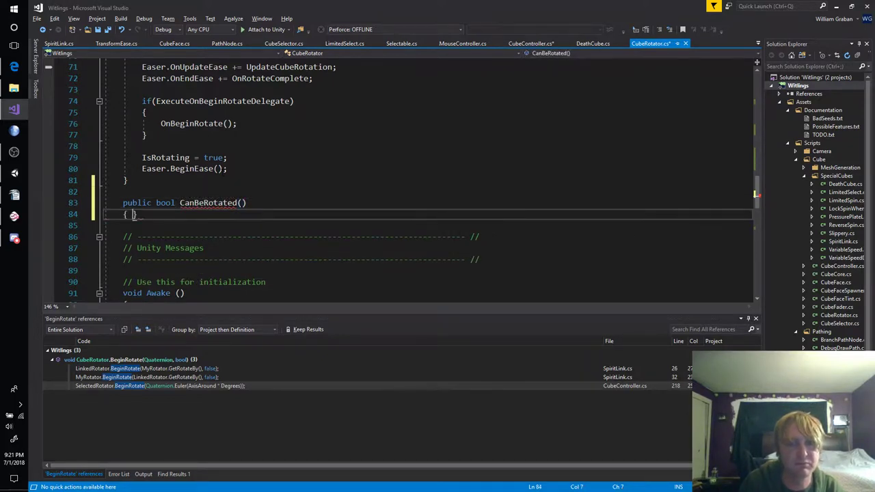
pyautogui.press('Return')
pyautogui.scroll(1, 410, 178)
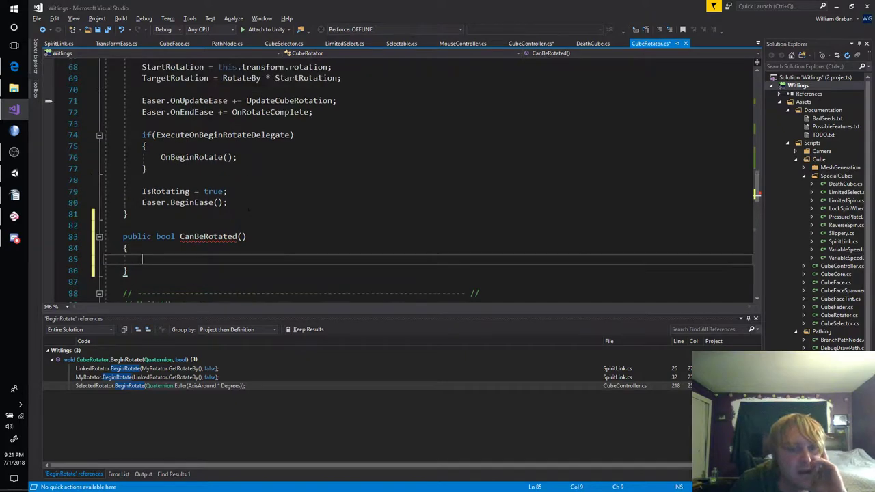
pyautogui.scroll(1, 411, 177)
pyautogui.scroll(1, 410, 177)
pyautogui.scroll(2, 410, 177)
pyautogui.scroll(1, 410, 178)
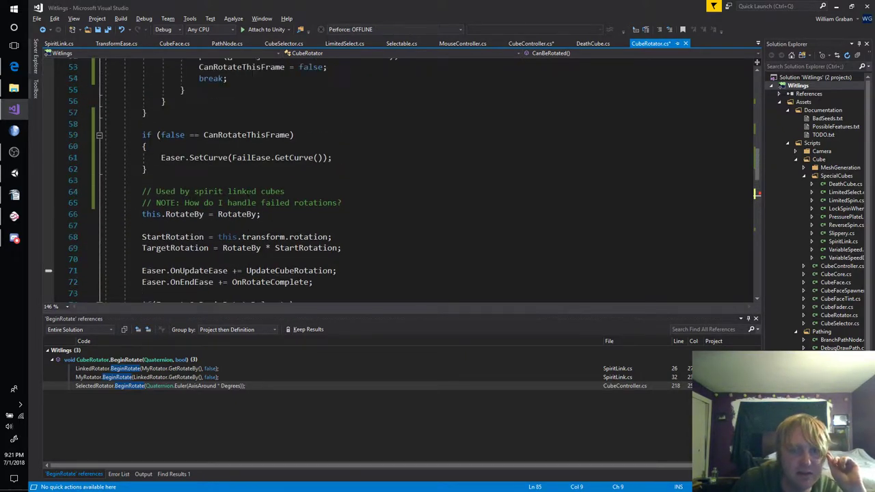
pyautogui.scroll(2, 243, 203)
pyautogui.scroll(1, 243, 203)
pyautogui.scroll(1, 243, 204)
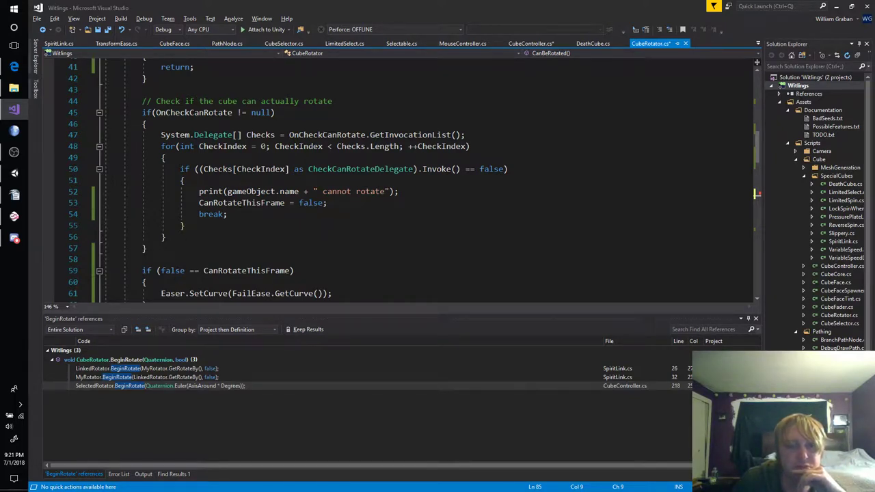
# Move the if(OnCheckCanRotate != null) loop from BeginRotate into CanBeRotated's body, adding a blank line above it.
pyautogui.moveTo(147, 248); pyautogui.dragTo(143, 113)
pyautogui.press('Delete')
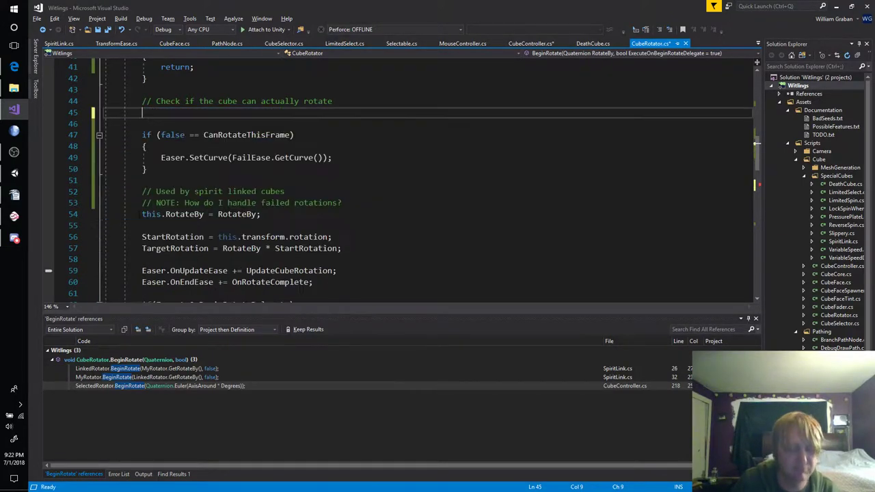
pyautogui.scroll(-5, 142, 214)
pyautogui.scroll(-2, 142, 214)
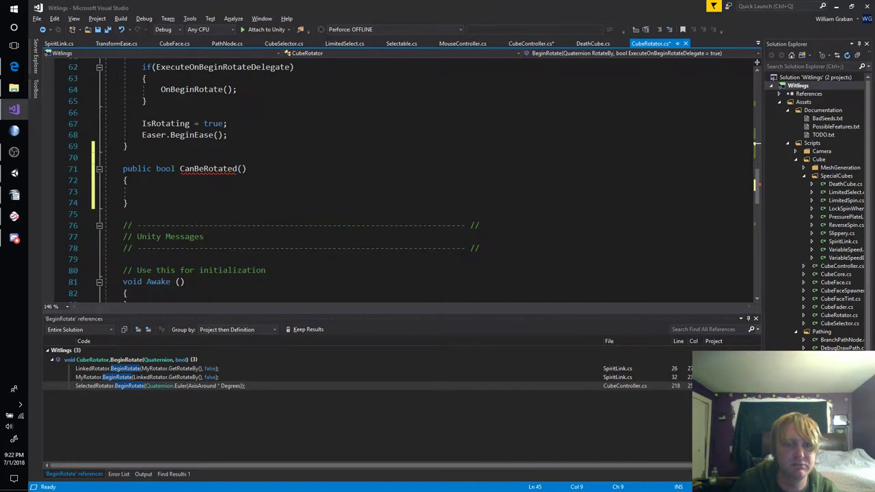
pyautogui.click(142, 192)
pyautogui.hotkey('ctrl', 'v')
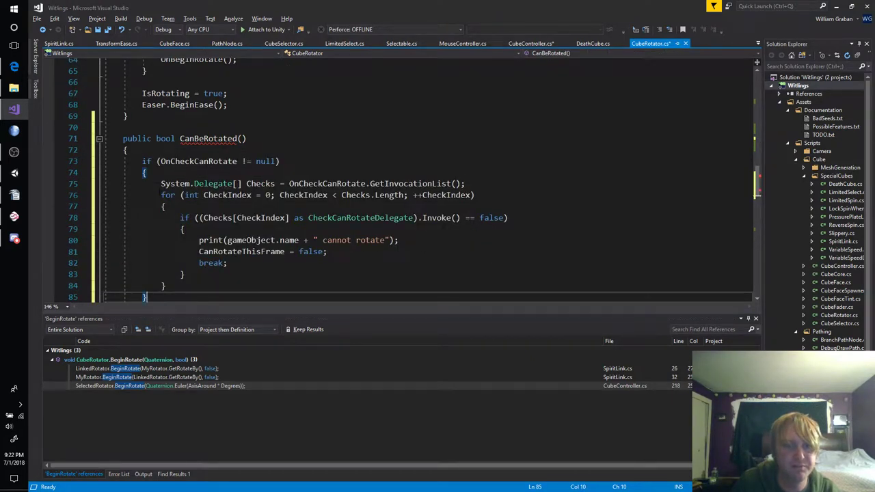
pyautogui.click(162, 150)
pyautogui.press('Return')
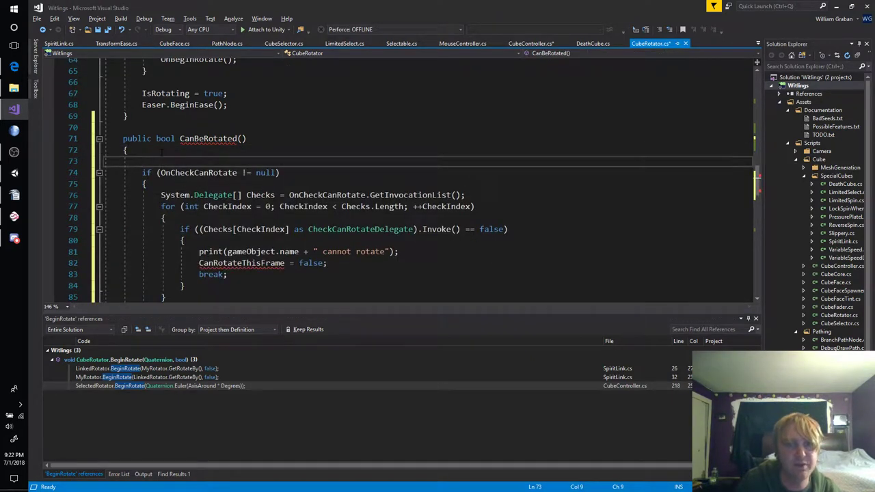
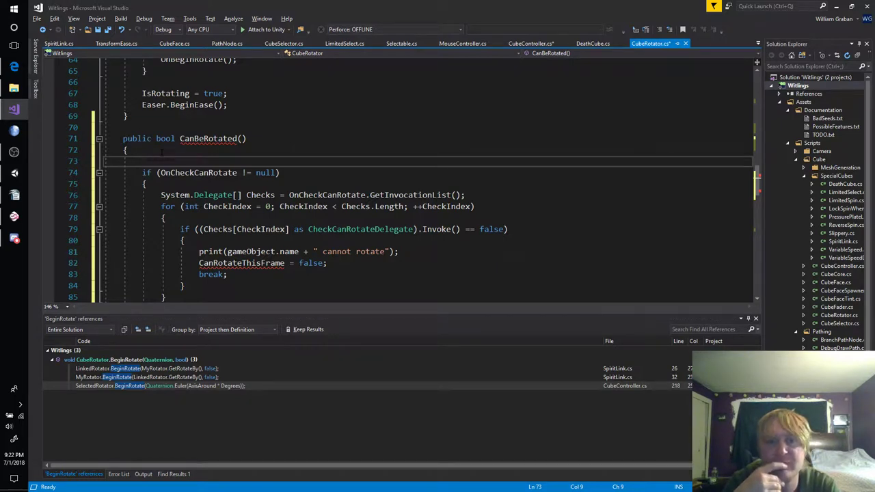
# Declare 'bool Rotatable = true;' and change the CanRotateThisFrame assignment to set Rotatable instead.
pyautogui.write('boo')
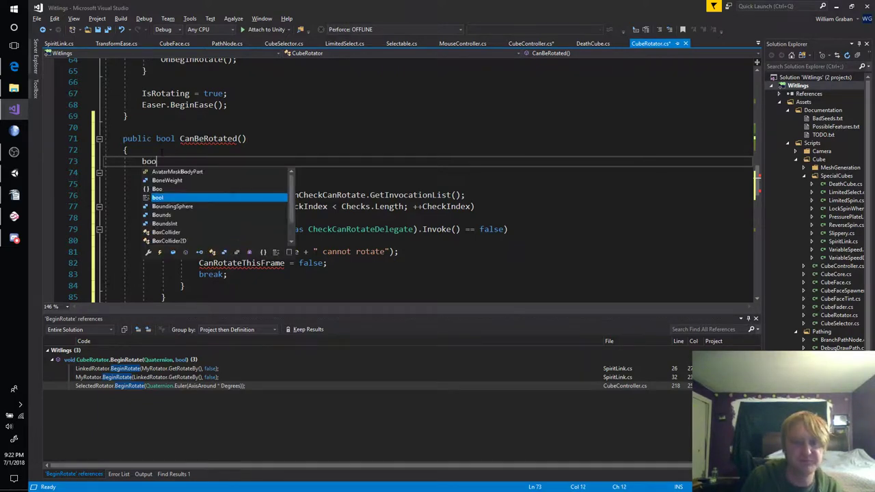
pyautogui.write('l Rotatabl')
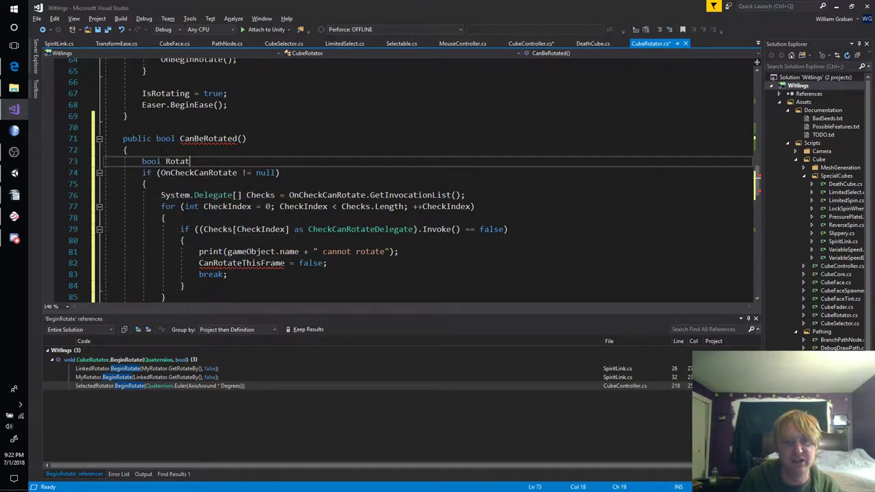
pyautogui.write('e')
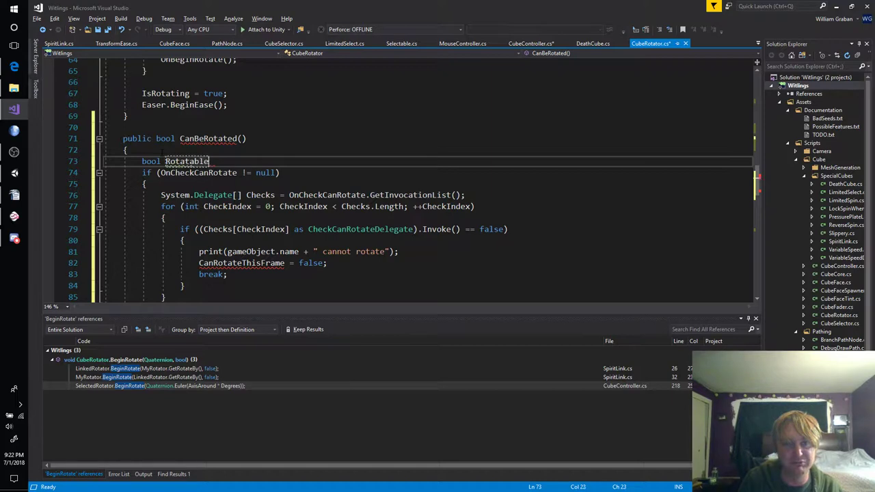
pyautogui.write(' = true')
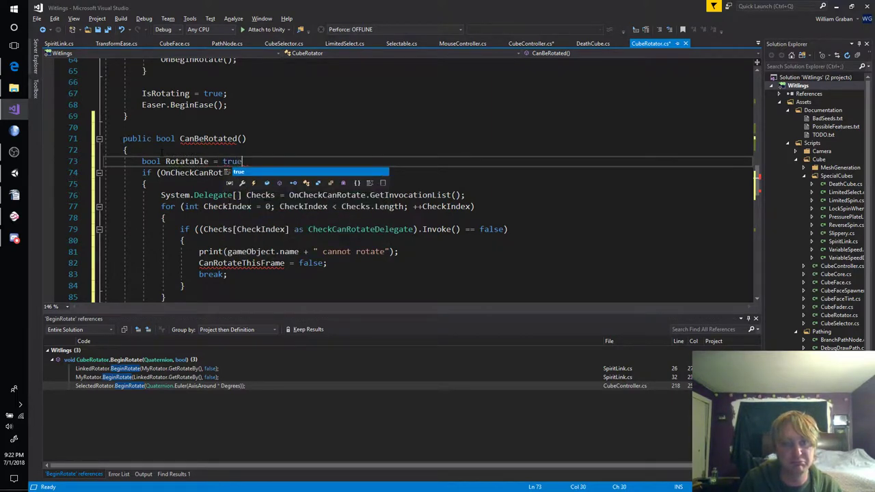
pyautogui.write(';')
pyautogui.press('Down')
pyautogui.press('Down')
pyautogui.press('Down')
pyautogui.press('Down')
pyautogui.press('Down')
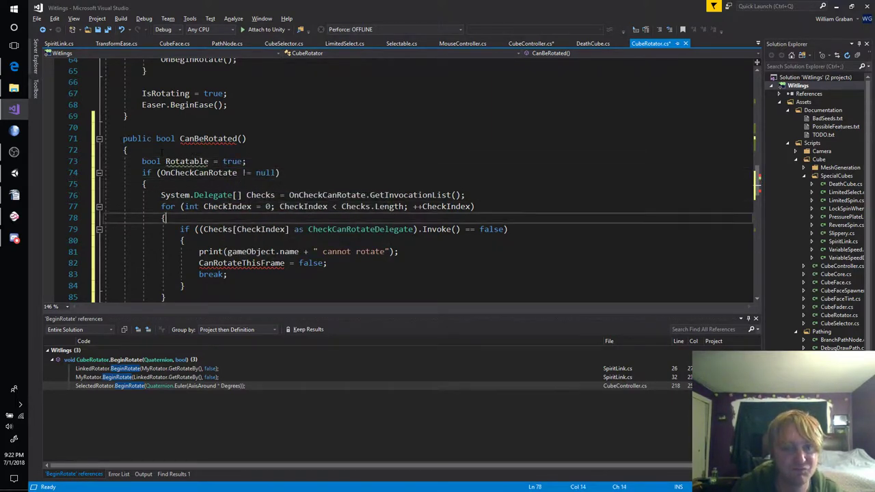
pyautogui.press('Down')
pyautogui.press('Down')
pyautogui.press('Down')
pyautogui.press('Down')
pyautogui.press('Home')
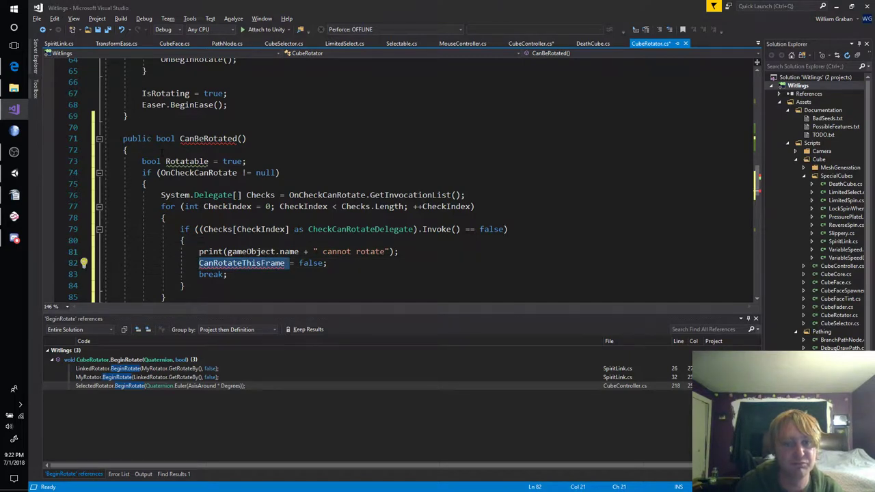
pyautogui.hotkey('ctrl', 'Delete')
pyautogui.write('Rotat')
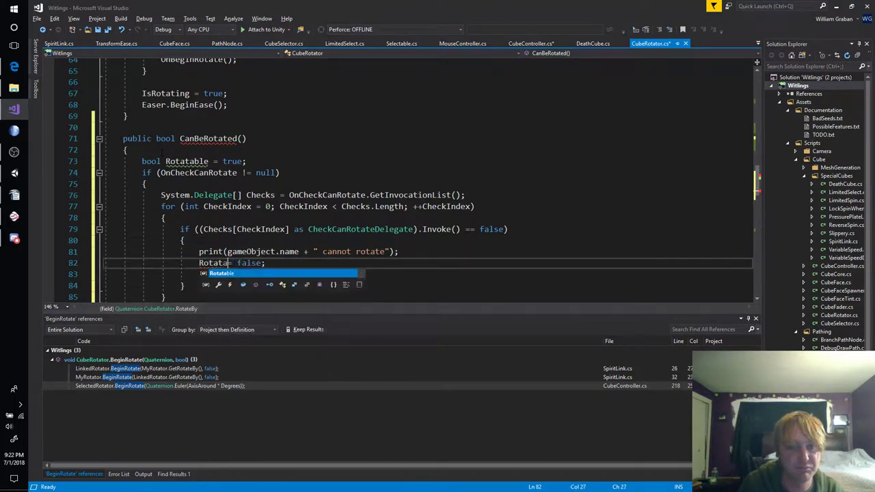
pyautogui.write('able')
# Add 'return Rotatable;' after the closing brace at the end of CanBeRotated.
pyautogui.press('Down')
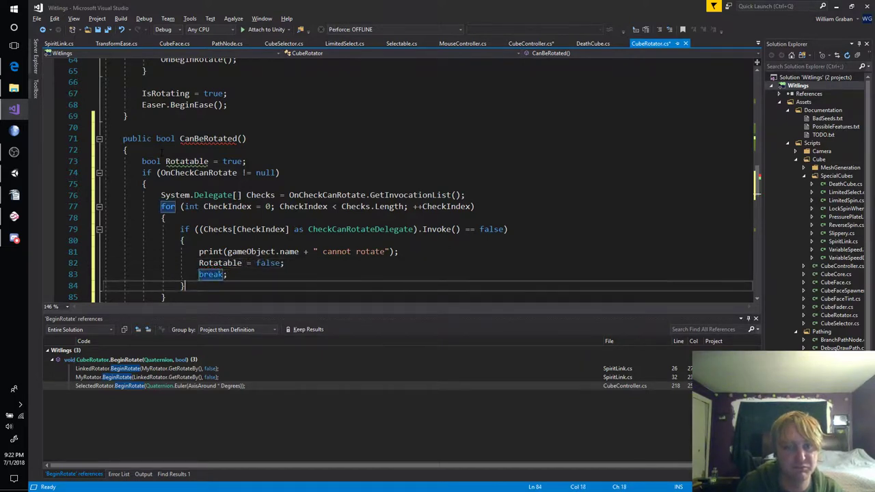
pyautogui.press('Down')
pyautogui.press('Down')
pyautogui.press('Down')
pyautogui.press('Up')
pyautogui.press('Up')
pyautogui.press('Up')
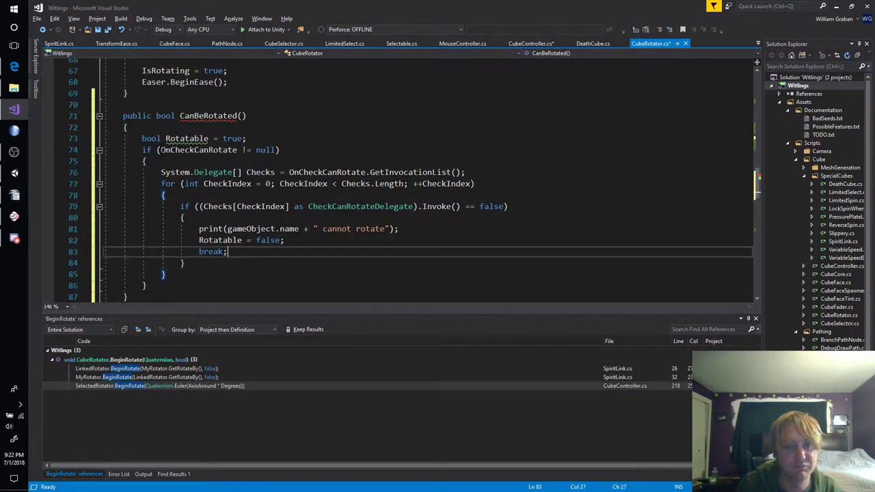
pyautogui.press('Down')
pyautogui.press('Down')
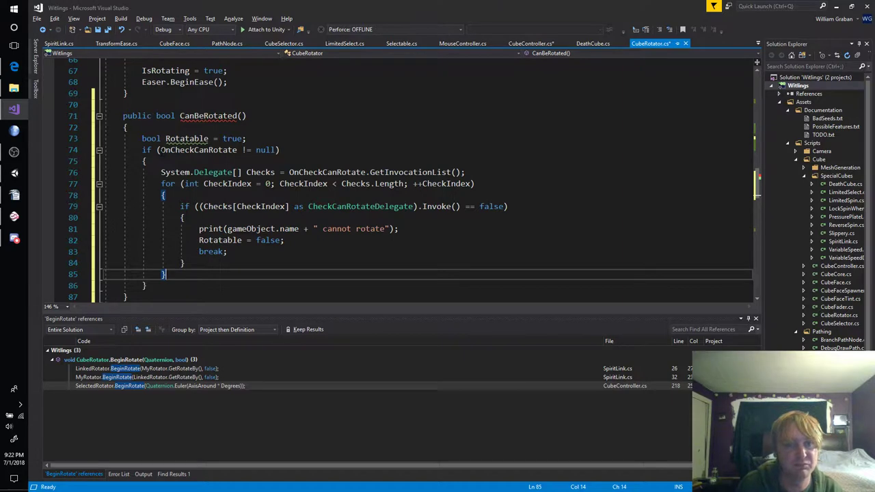
pyautogui.press('Down')
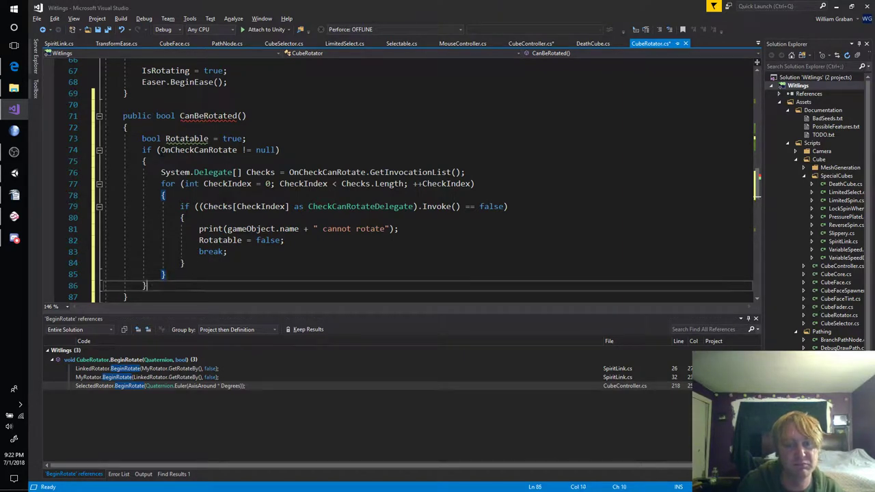
pyautogui.press('Down')
pyautogui.press('Down')
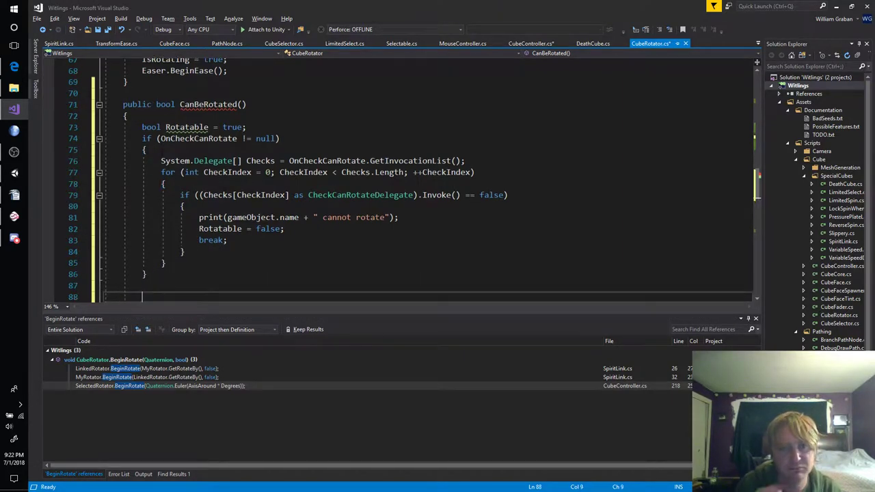
pyautogui.write('return ')
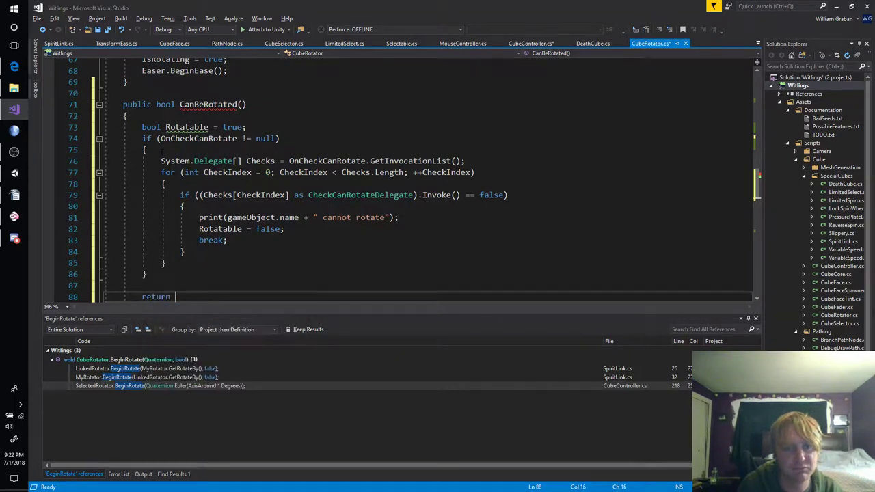
pyautogui.write('Rotatable;')
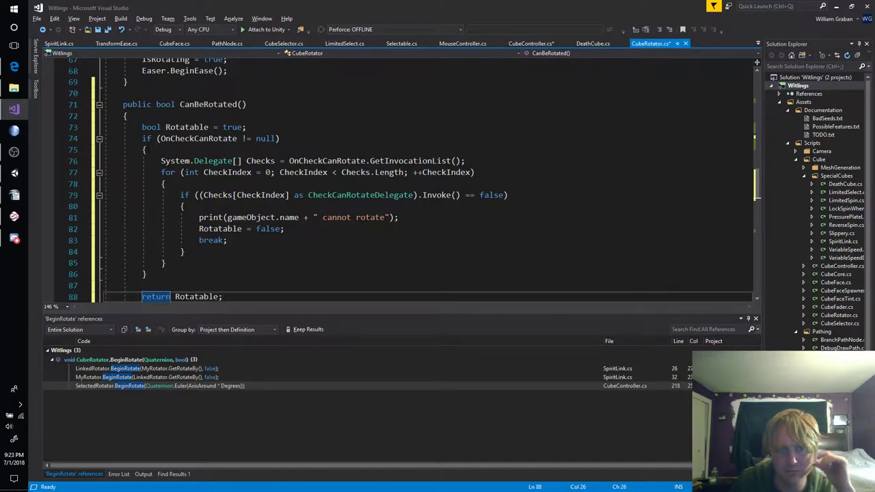
# Start line 45 of BeginRotate with CanRotateThisFrame, picked from IntelliSense.
pyautogui.scroll(6, 424, 178)
pyautogui.scroll(5, 424, 178)
pyautogui.scroll(3, 424, 178)
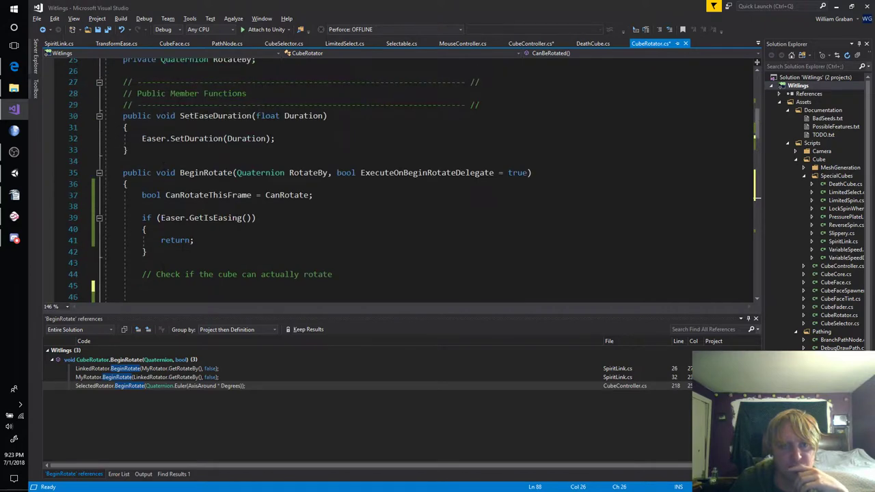
pyautogui.scroll(-3, 423, 178)
pyautogui.click(181, 185)
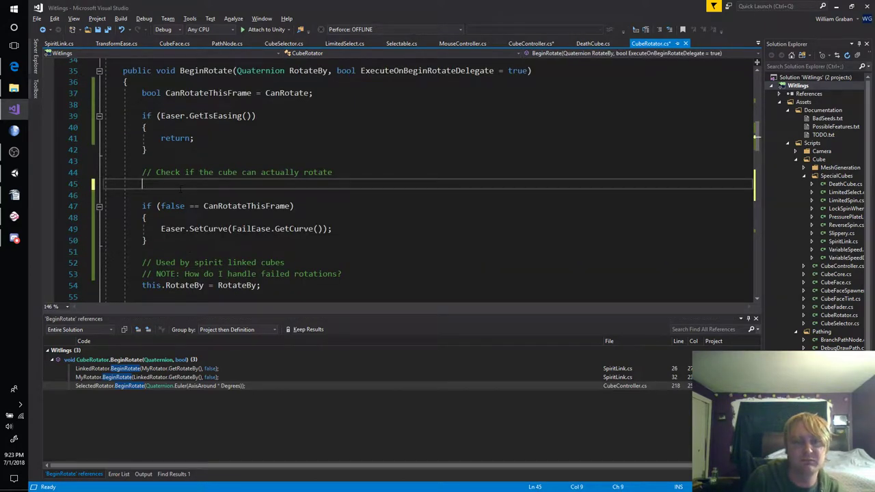
pyautogui.write('CanBeRotated')
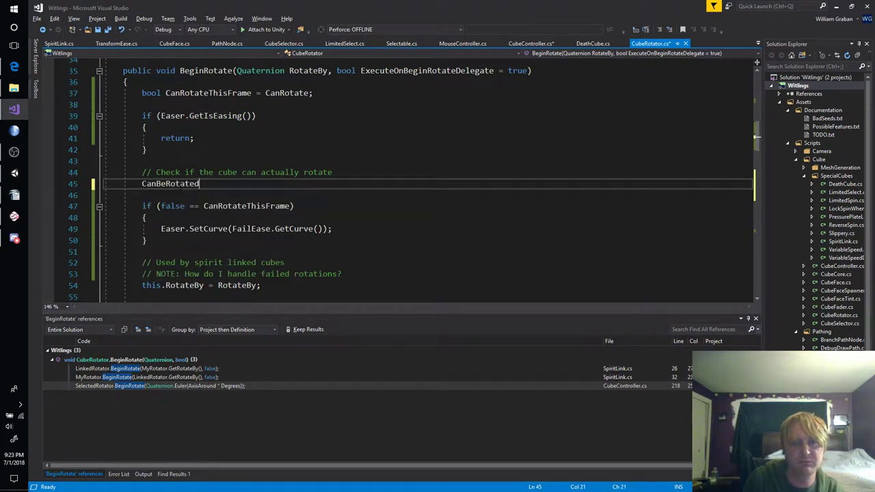
pyautogui.doubleClick(181, 184)
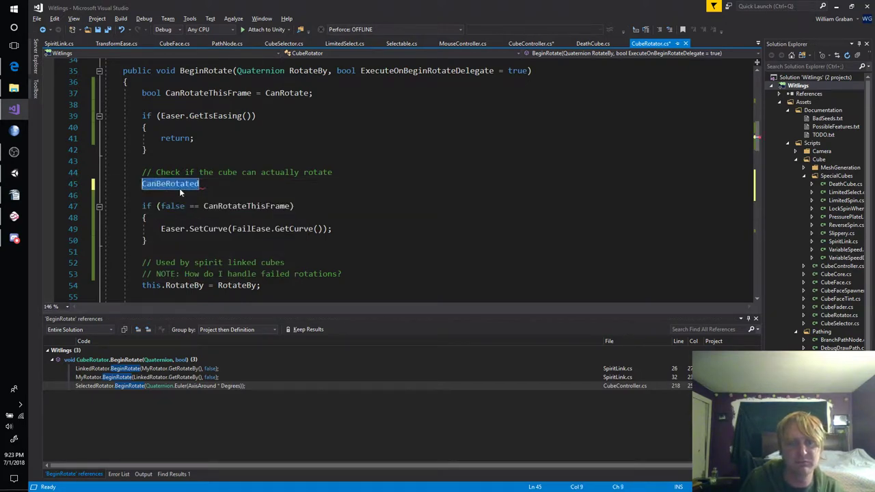
pyautogui.write('CanREot')
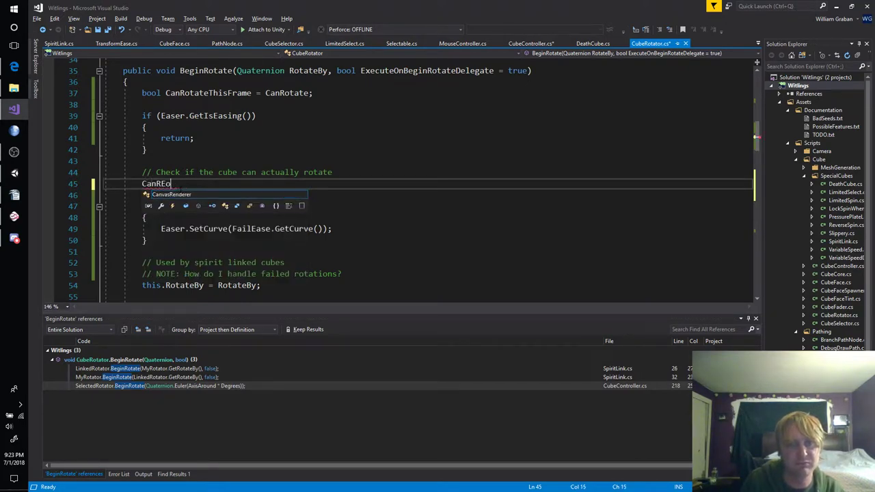
pyautogui.press('BackSpace')
pyautogui.press('BackSpace')
pyautogui.write('otat')
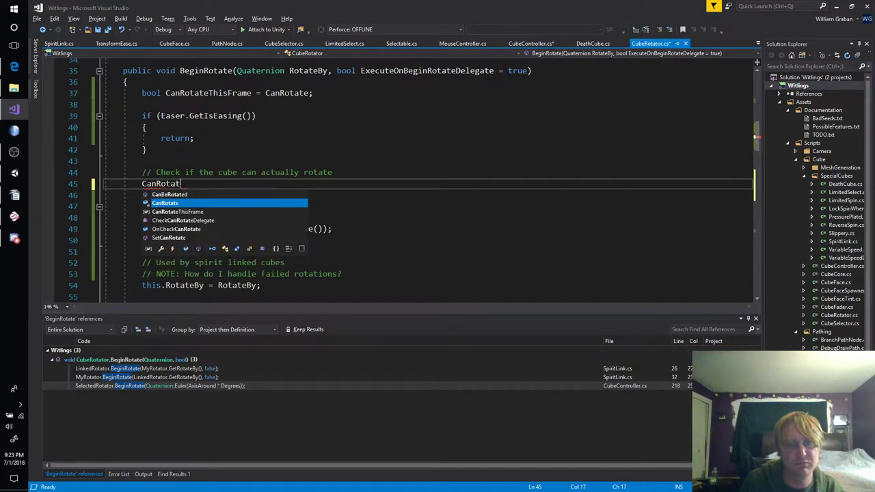
pyautogui.press('Down')
pyautogui.press('space')
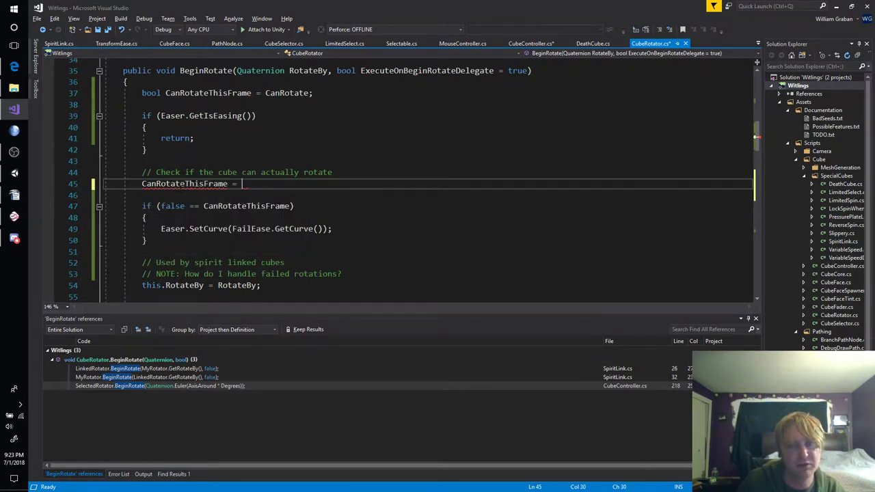
# Complete line 45 as 'CanRotateThisFrame = CanBeRotated()' and save CubeRotator.cs.
pyautogui.click(262, 285)
pyautogui.scroll(-6, 274, 263)
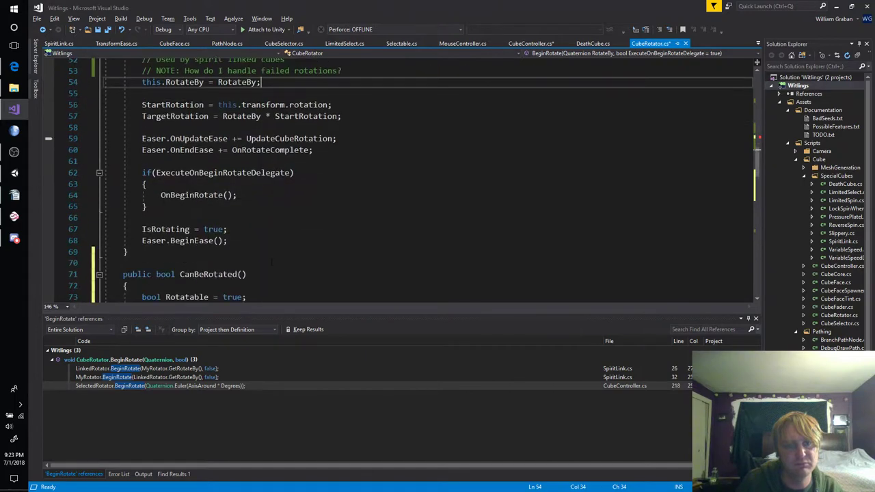
pyautogui.scroll(-3, 274, 262)
pyautogui.scroll(7, 277, 263)
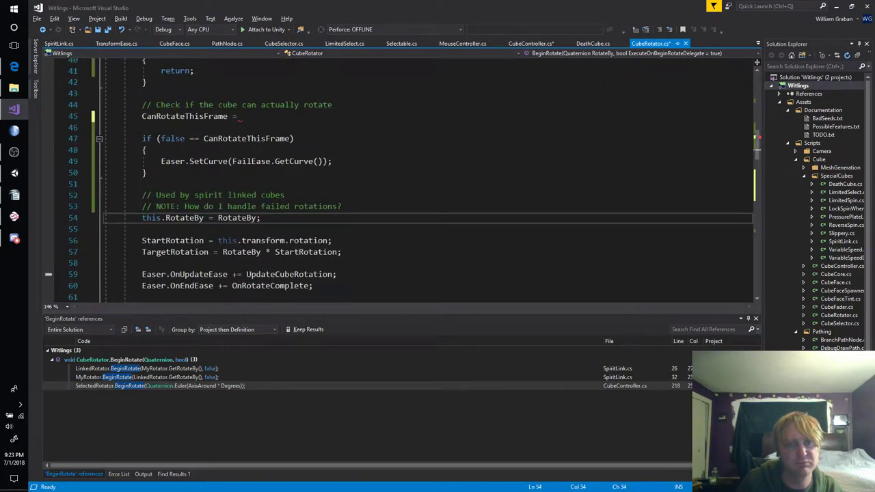
pyautogui.click(239, 116)
pyautogui.write('Ca')
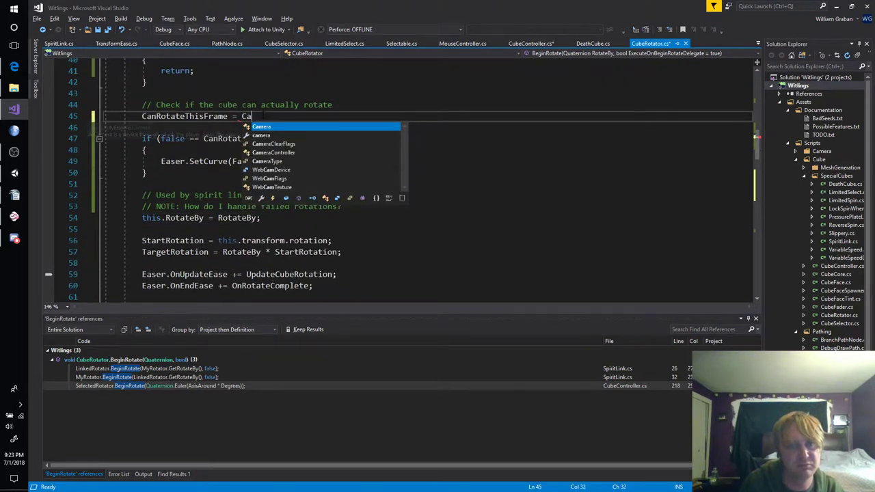
pyautogui.write('nBe')
pyautogui.press('Tab')
pyautogui.write('()')
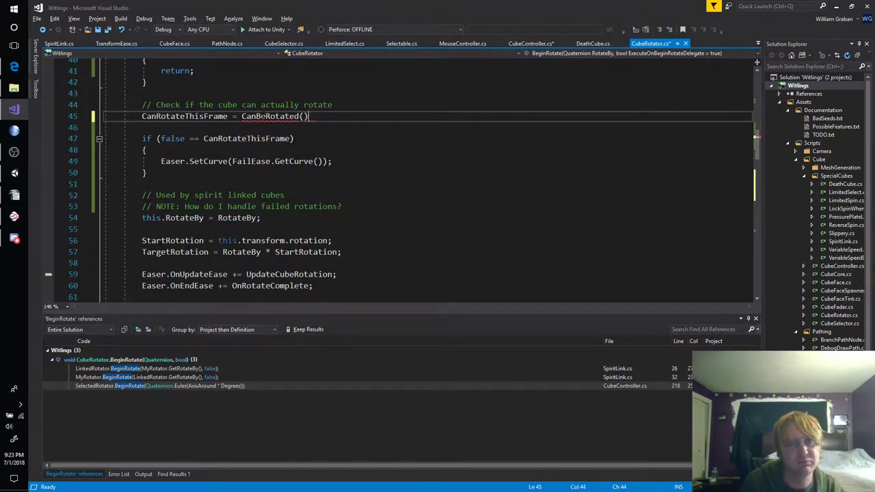
pyautogui.hotkey('ctrl', 'shift', 'End')
pyautogui.click(263, 117)
pyautogui.hotkey('ctrl', 's')
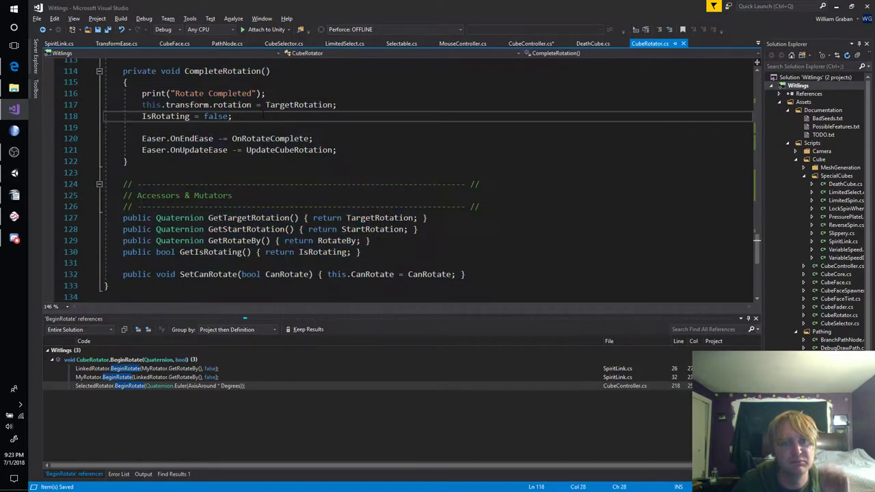
pyautogui.scroll(7, 264, 115)
pyautogui.scroll(3, 263, 115)
pyautogui.scroll(-5, 263, 114)
pyautogui.scroll(9, 263, 115)
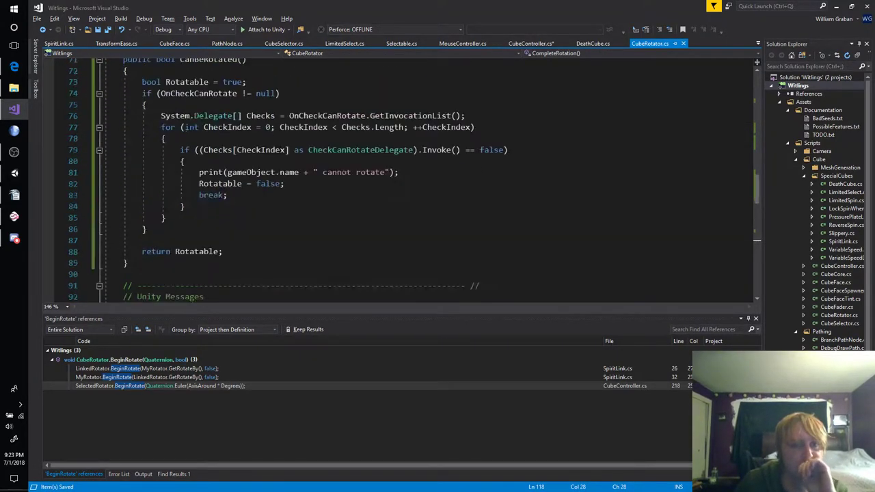
pyautogui.scroll(4, 280, 150)
pyautogui.scroll(5, 283, 144)
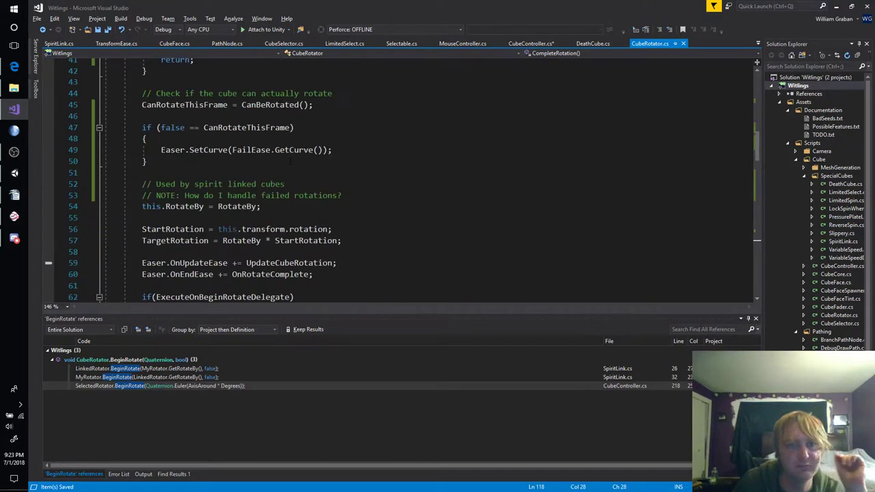
pyautogui.scroll(4, 283, 144)
pyautogui.click(344, 205)
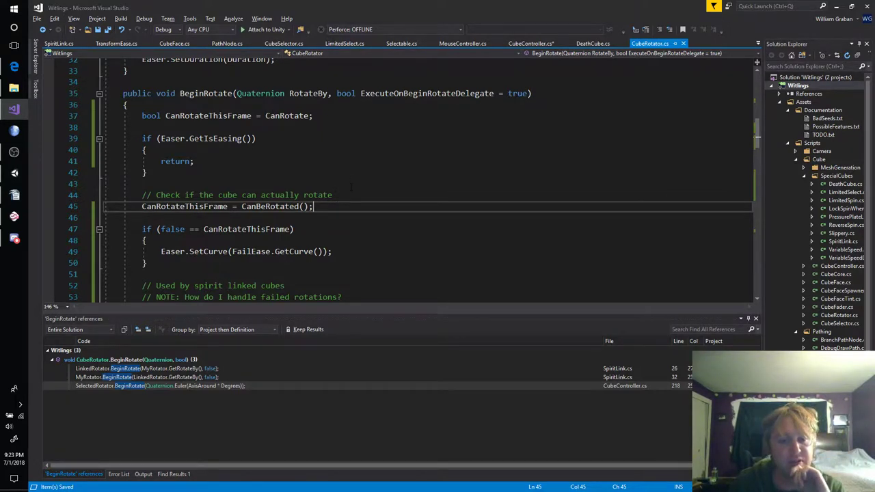
pyautogui.scroll(-2, 351, 187)
pyautogui.scroll(-1, 350, 188)
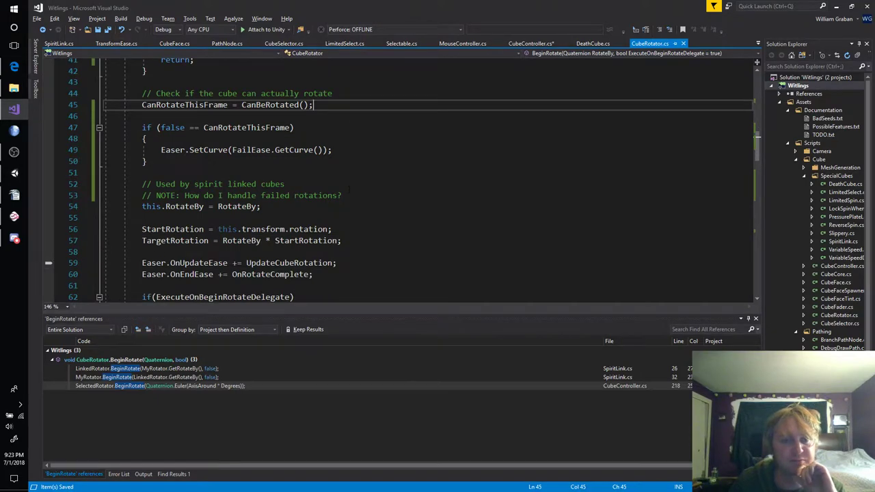
pyautogui.scroll(-3, 349, 191)
pyautogui.scroll(-5, 349, 191)
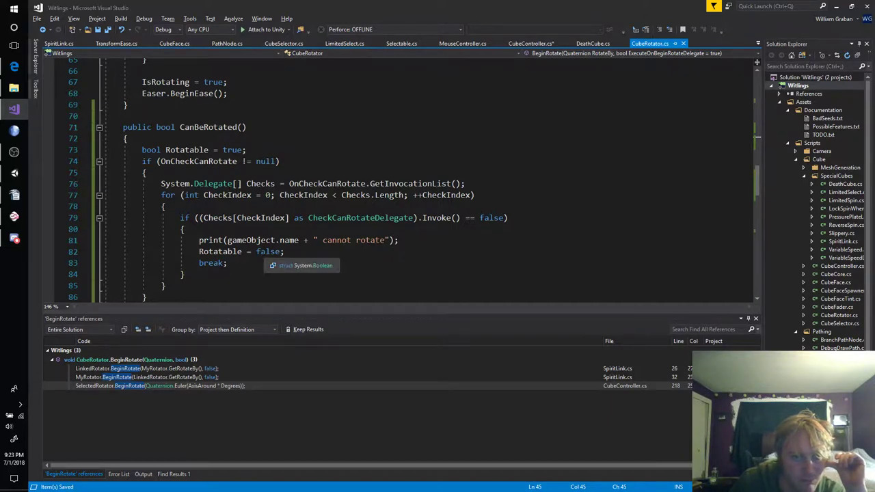
pyautogui.scroll(-1, 264, 248)
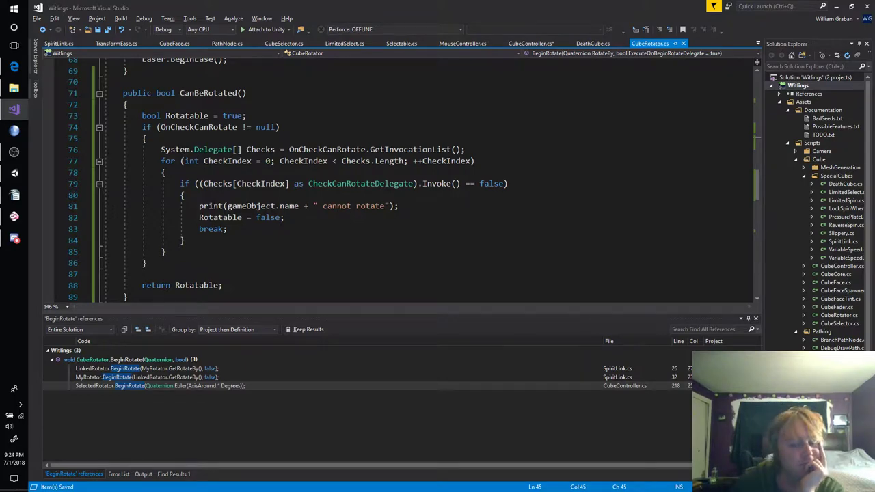
# Play the SpecialCubeTest scene and drag the LockedCube to try rotating it.
pyautogui.hotkey('alt', 'Tab')
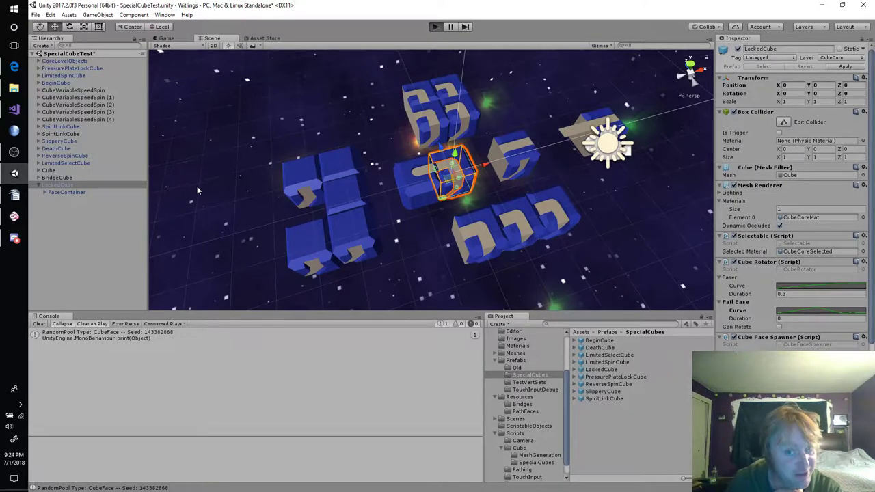
pyautogui.hotkey('ctrl', 'p')
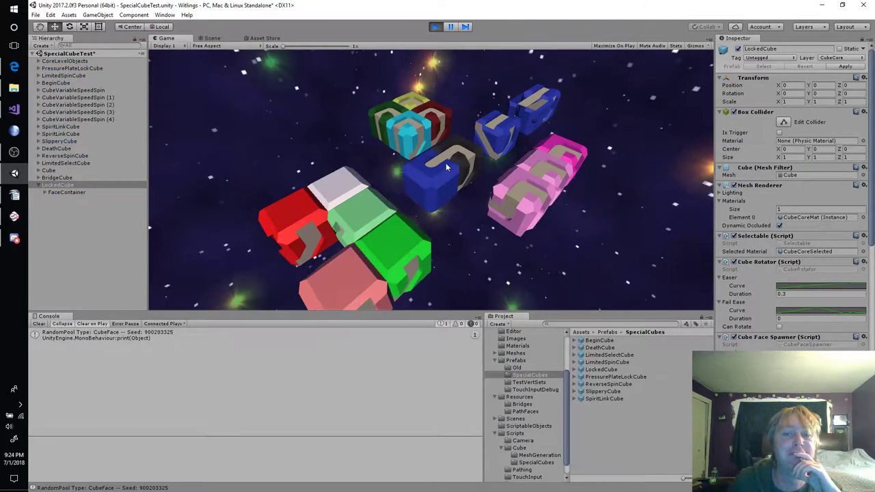
pyautogui.click(436, 171)
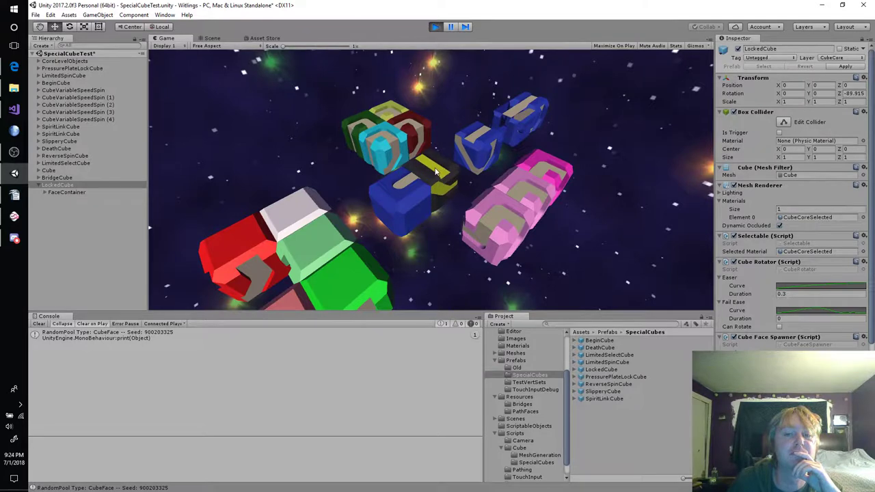
pyautogui.moveTo(437, 171)
pyautogui.mouseDown()
pyautogui.moveTo(452, 205)
pyautogui.moveTo(399, 189)
pyautogui.moveTo(387, 196)
pyautogui.mouseUp()
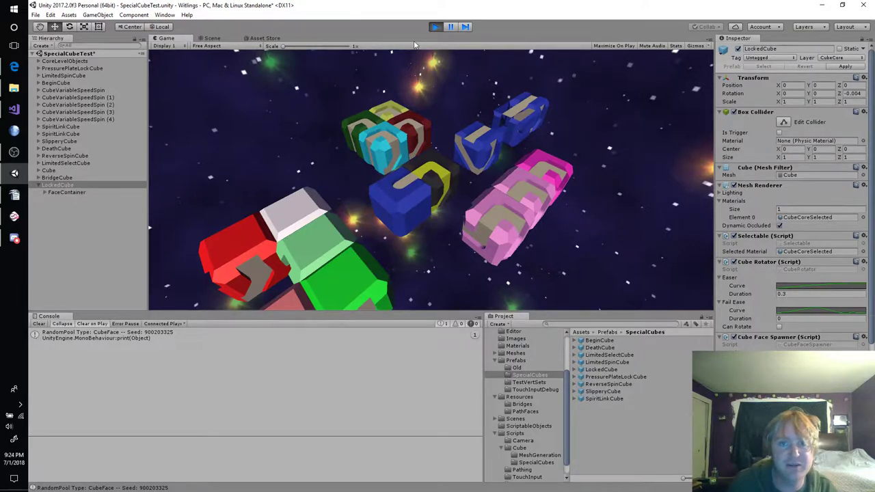
# Stop Play mode and return to BeginRotate's failed-rotation check, caret at the end of line 48.
pyautogui.click(441, 26)
pyautogui.hotkey('alt', 'Tab')
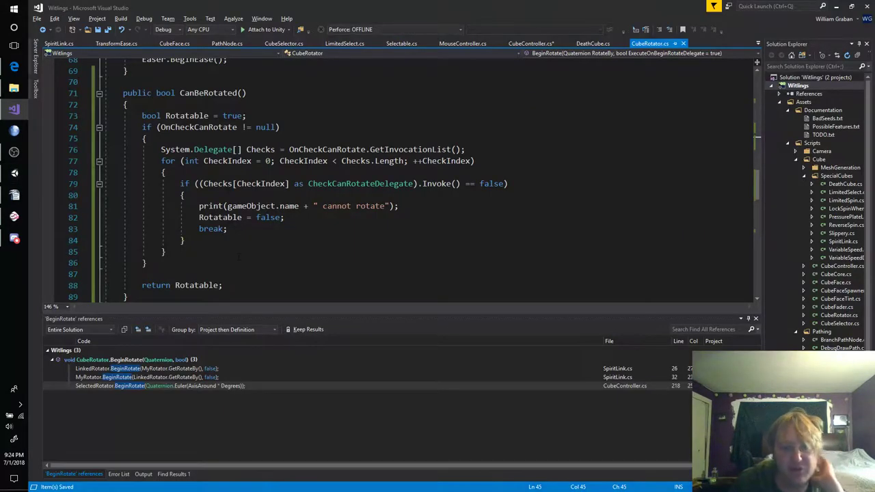
pyautogui.scroll(3, 49, 263)
pyautogui.scroll(5, 49, 263)
pyautogui.scroll(1, 48, 262)
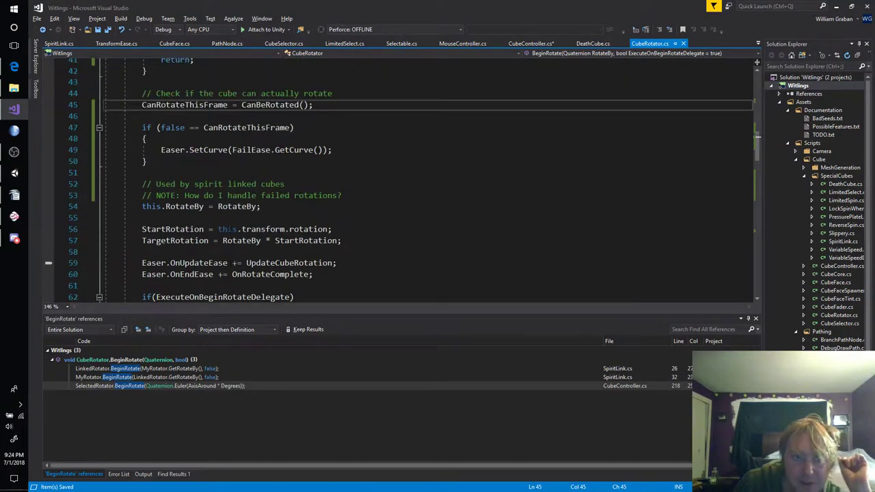
pyautogui.scroll(1, 48, 262)
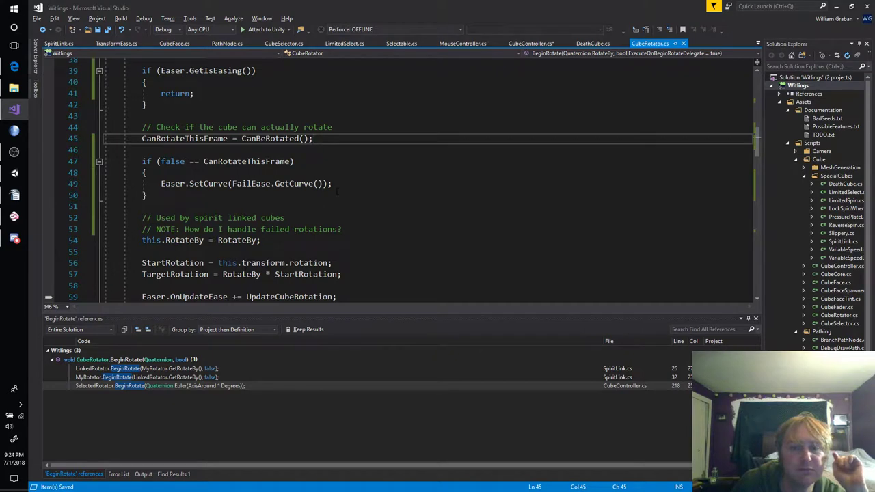
pyautogui.scroll(-2, 335, 198)
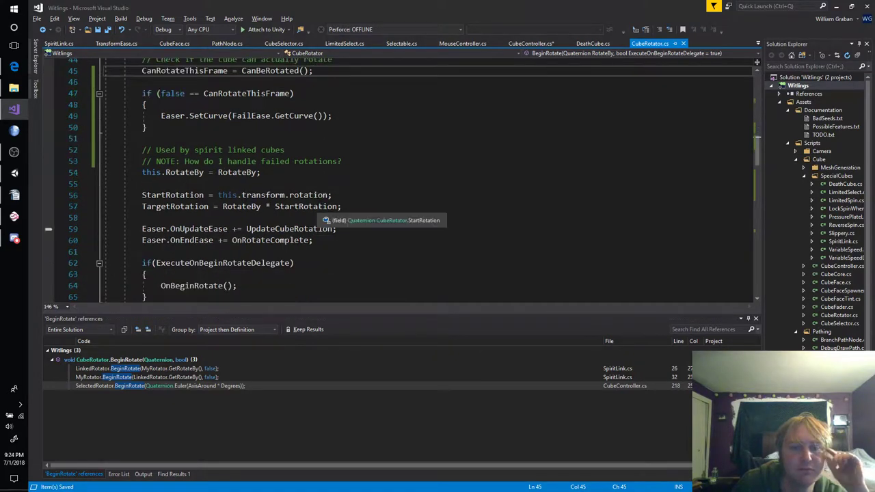
pyautogui.scroll(-1, 314, 205)
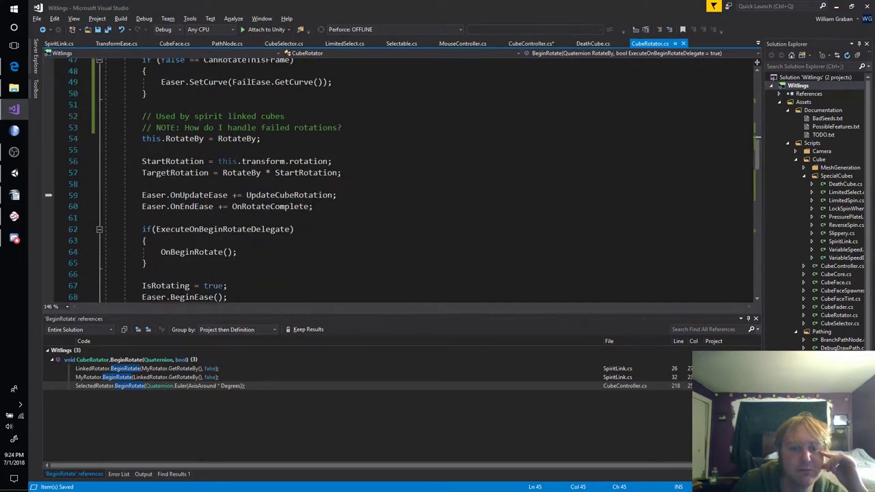
pyautogui.scroll(-1, 313, 203)
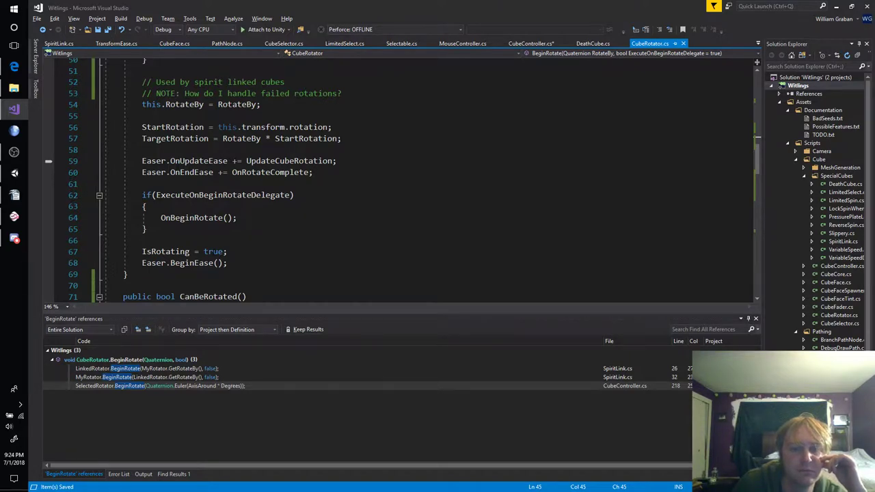
pyautogui.scroll(1, 213, 254)
pyautogui.scroll(3, 214, 255)
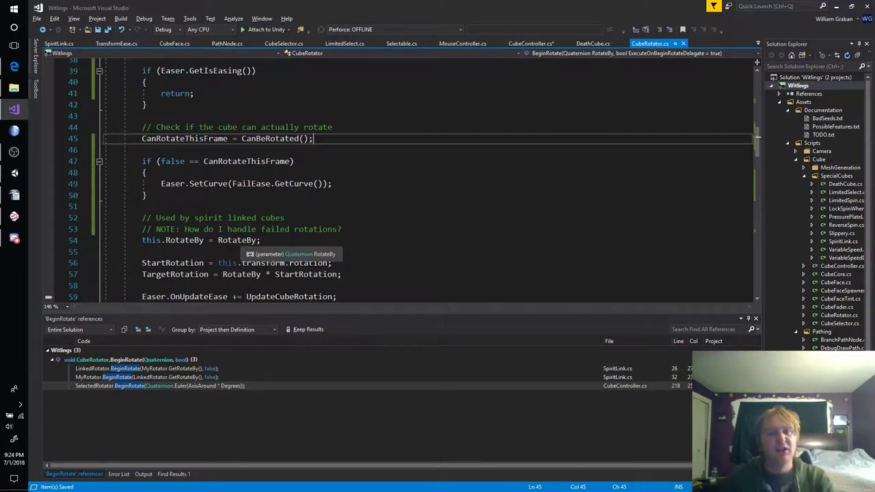
pyautogui.click(347, 171)
# Add print("failed rotate"); inside the failed-rotation branch and save CubeRotator.cs.
pyautogui.press('Return')
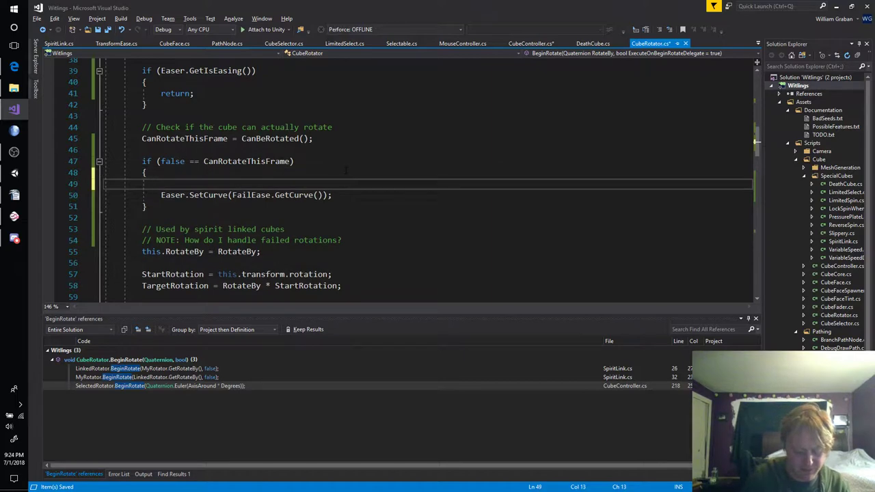
pyautogui.write('print("')
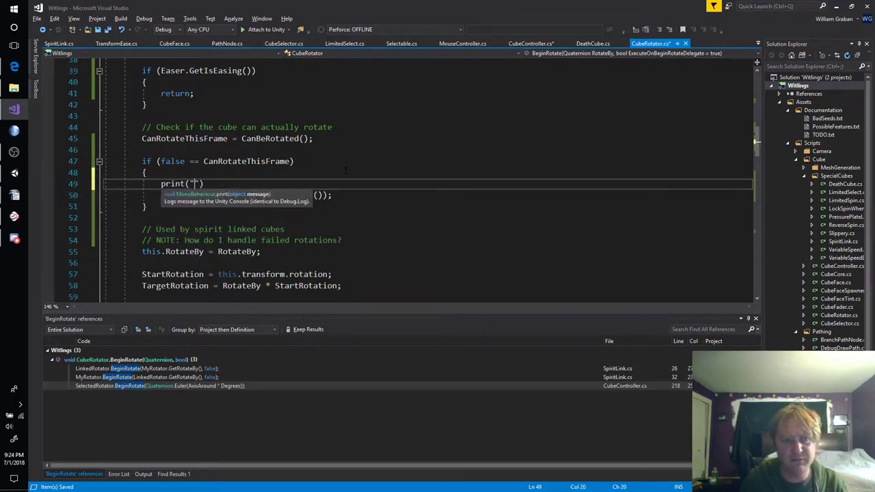
pyautogui.write('failed')
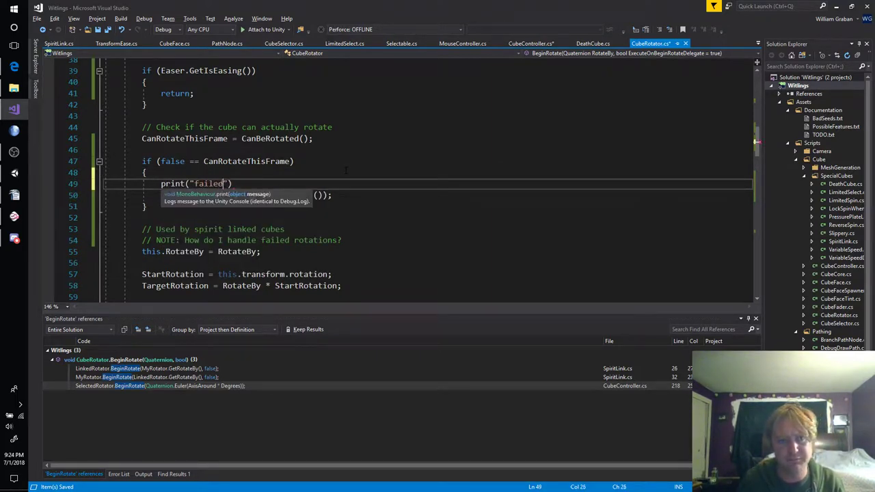
pyautogui.write(' rotate")')
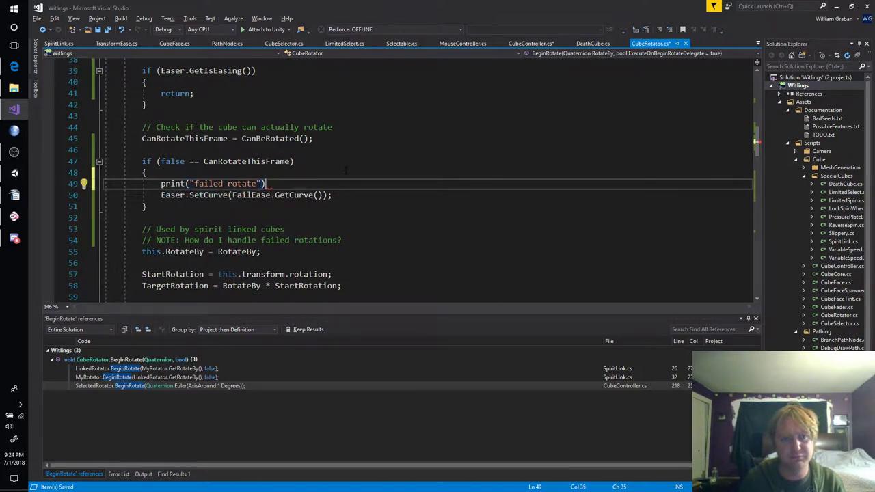
pyautogui.write(';')
pyautogui.hotkey('ctrl', 's')
pyautogui.hotkey('alt', 'Tab')
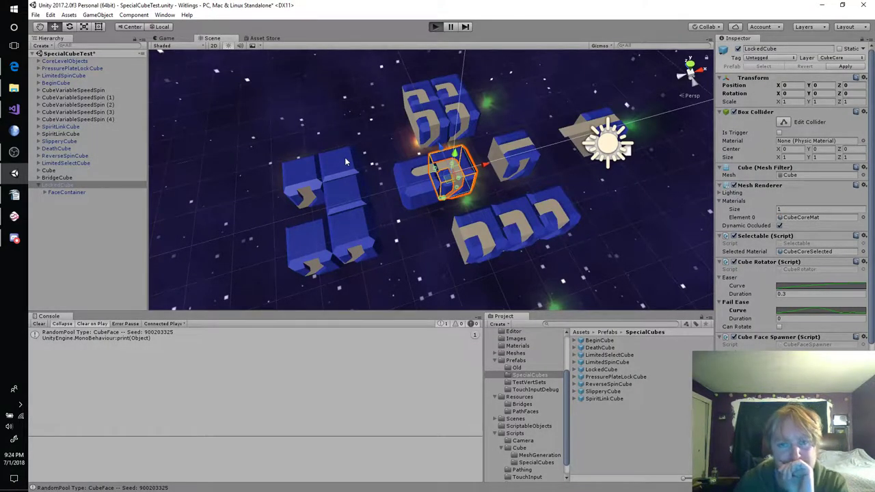
# Playtest dragging the LockedCube to rotate it, then stop Play mode.
pyautogui.hotkey('ctrl', 'p')
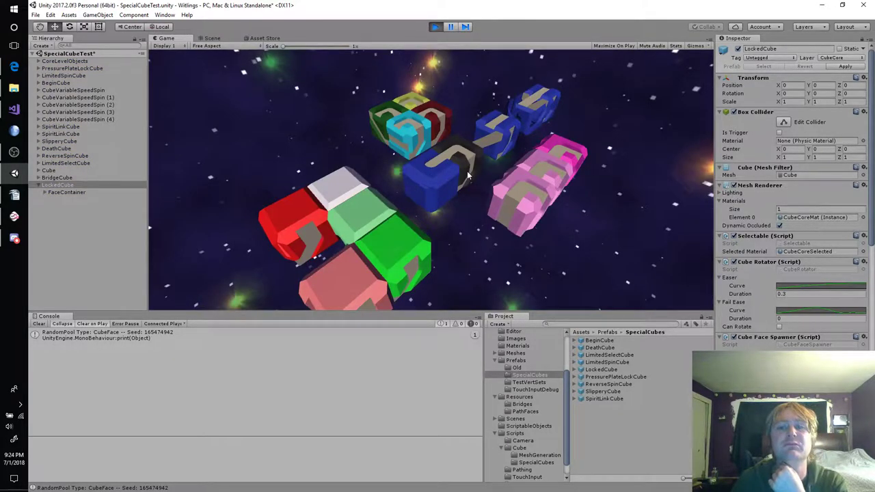
pyautogui.moveTo(434, 173)
pyautogui.mouseDown()
pyautogui.moveTo(454, 164)
pyautogui.moveTo(404, 204)
pyautogui.mouseUp()
pyautogui.click(435, 27)
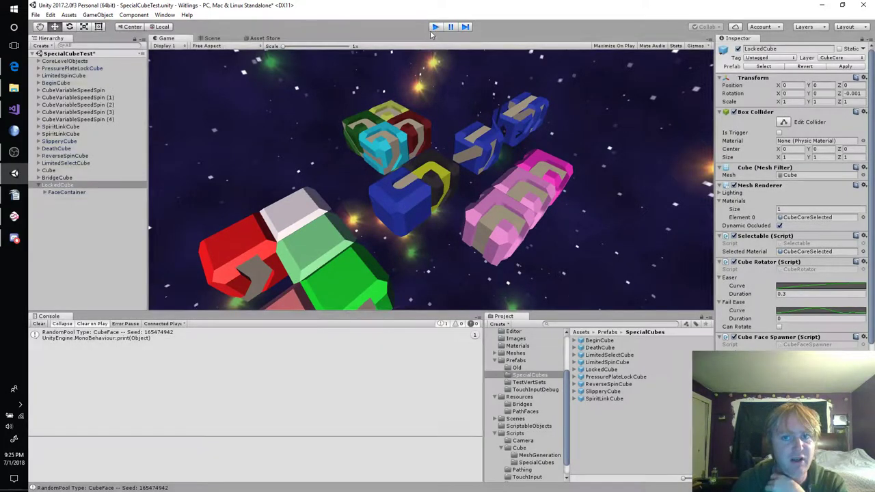
pyautogui.hotkey('alt', 'Tab')
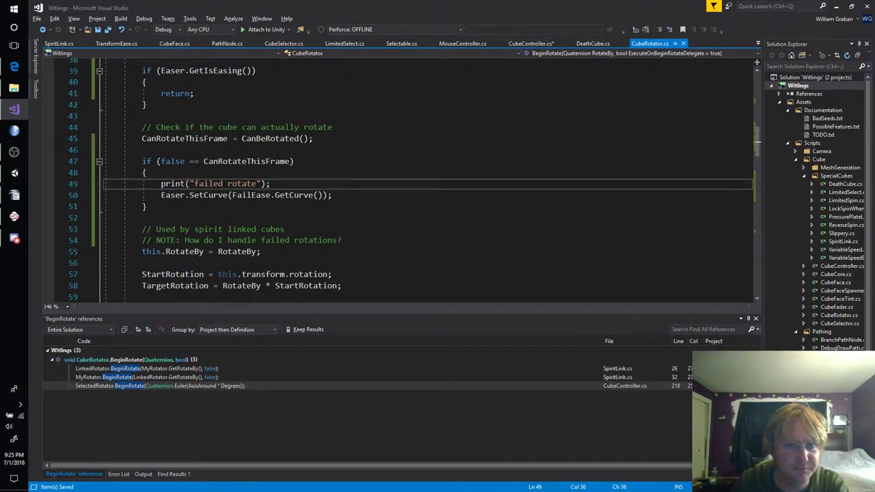
# Change line 45 to 'CanRotateThisFrame |= CanBeRotated()' and retest rotating the LockedCube in Unity.
pyautogui.click(232, 138)
pyautogui.scroll(3, 410, 178)
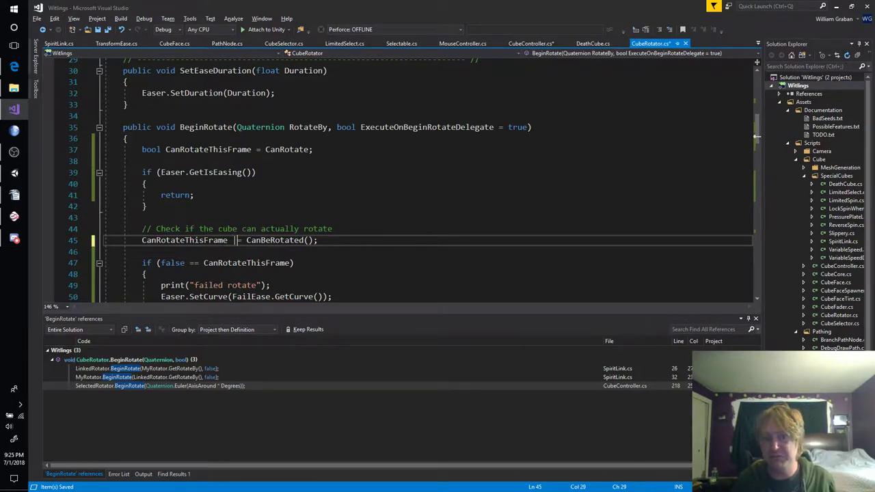
pyautogui.hotkey('alt', 'Tab')
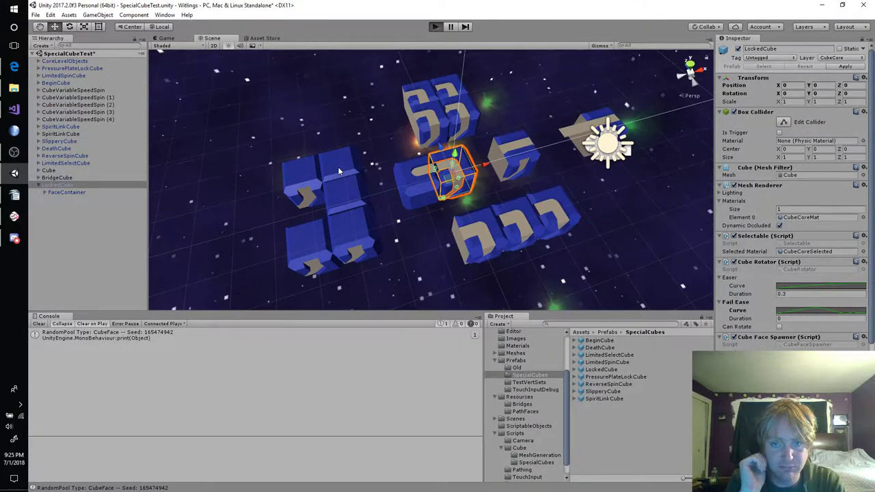
pyautogui.hotkey('ctrl', 'p')
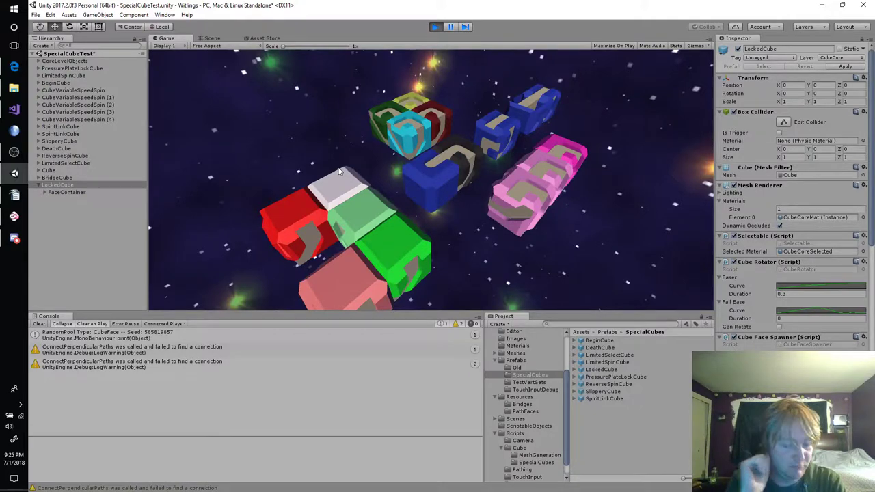
pyautogui.click(464, 157)
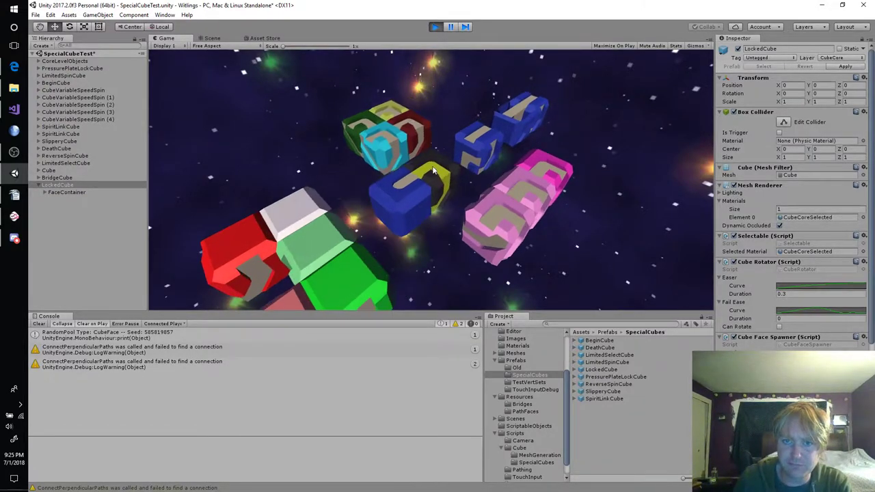
pyautogui.click(431, 178)
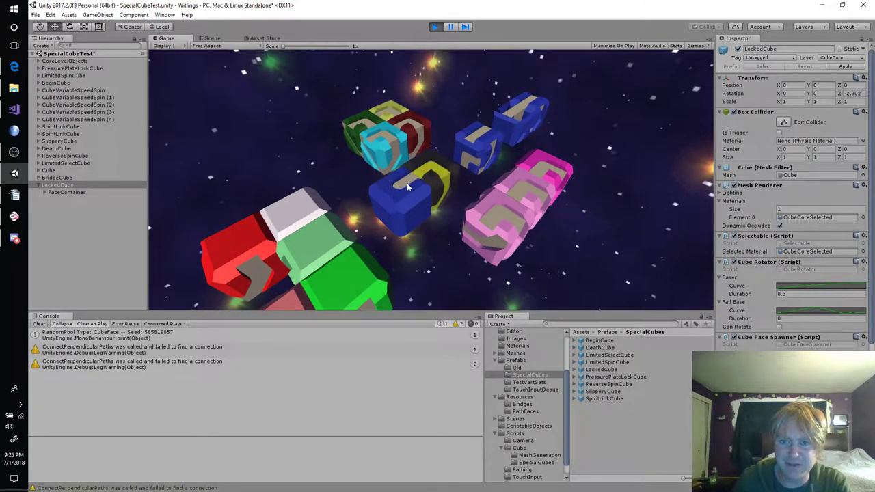
pyautogui.click(448, 193)
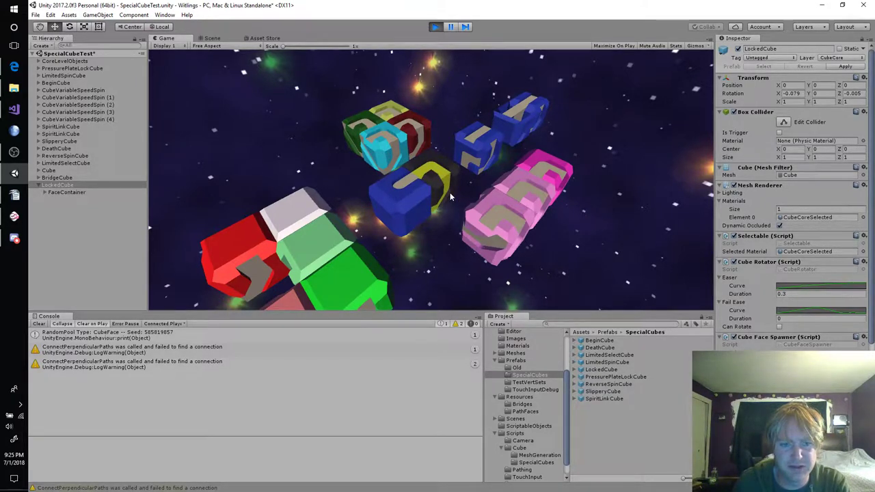
pyautogui.click(435, 27)
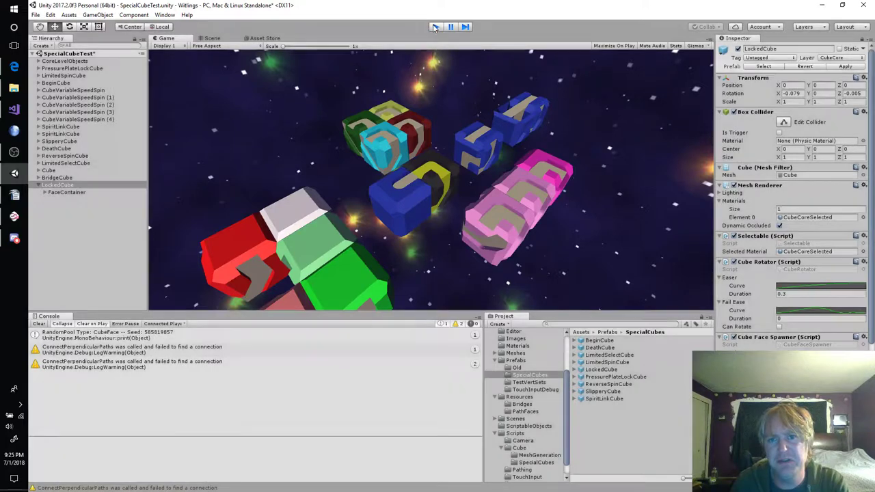
pyautogui.hotkey('alt', 'Tab')
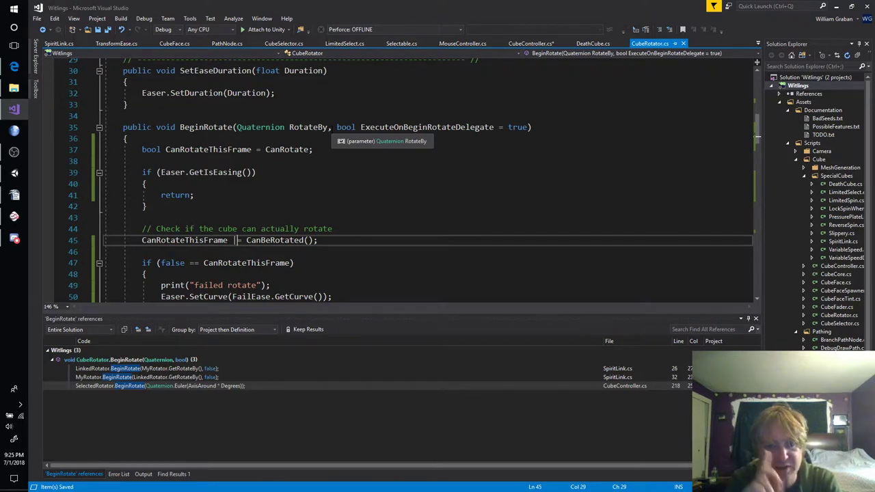
# Undo the line 45 assignment and the print("failed rotate") line in BeginRotate.
pyautogui.press('BackSpace')
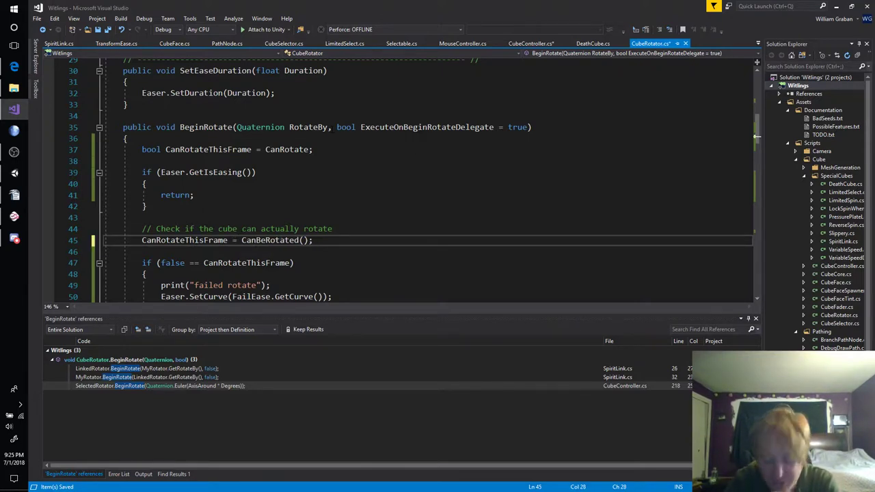
pyautogui.click(313, 240)
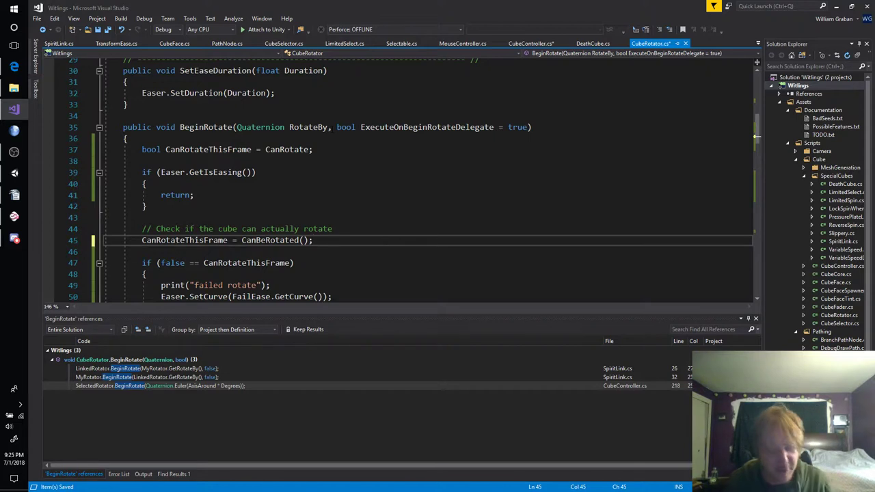
pyautogui.hotkey('ctrl', '-')
pyautogui.hotkey('ctrl', '-')
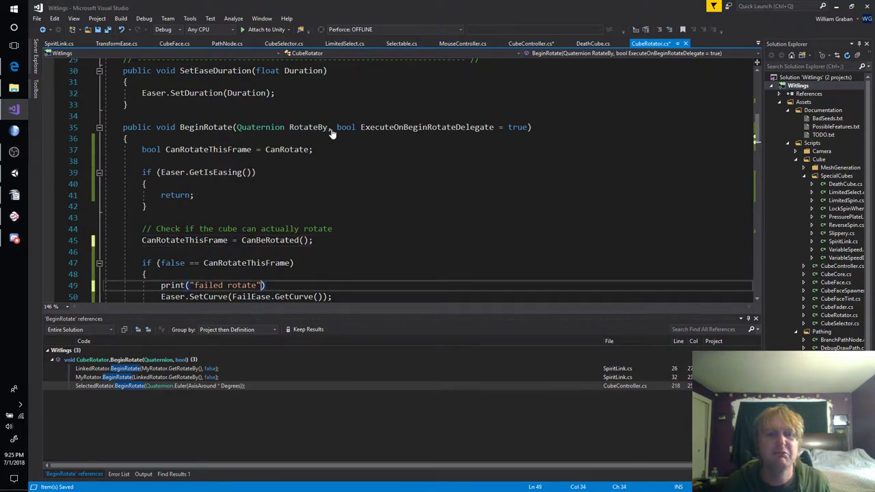
pyautogui.press('BackSpace')
pyautogui.press('BackSpace')
pyautogui.press('BackSpace')
pyautogui.press('BackSpace')
pyautogui.press('BackSpace')
pyautogui.press('BackSpace')
pyautogui.hotkey('ctrl', 'z')
pyautogui.hotkey('ctrl', 'z')
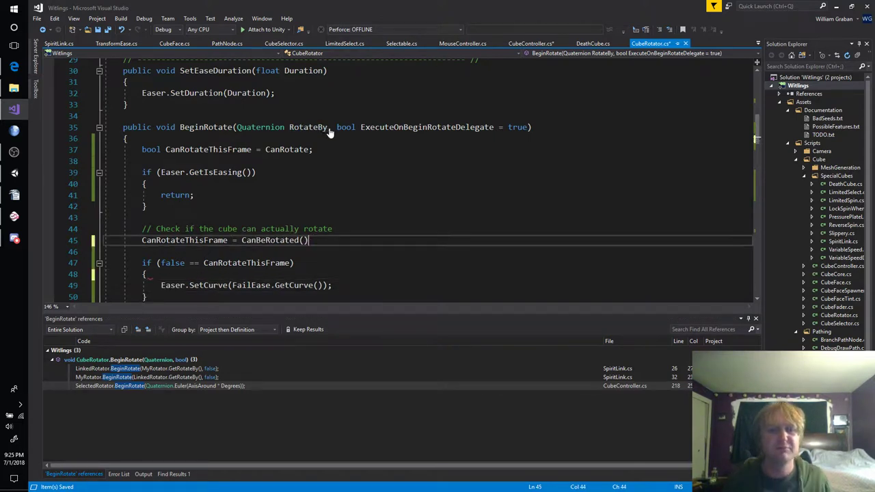
pyautogui.hotkey('ctrl', 'z')
pyautogui.hotkey('ctrl', 'z')
pyautogui.hotkey('ctrl', 'z')
pyautogui.hotkey('ctrl', 'z')
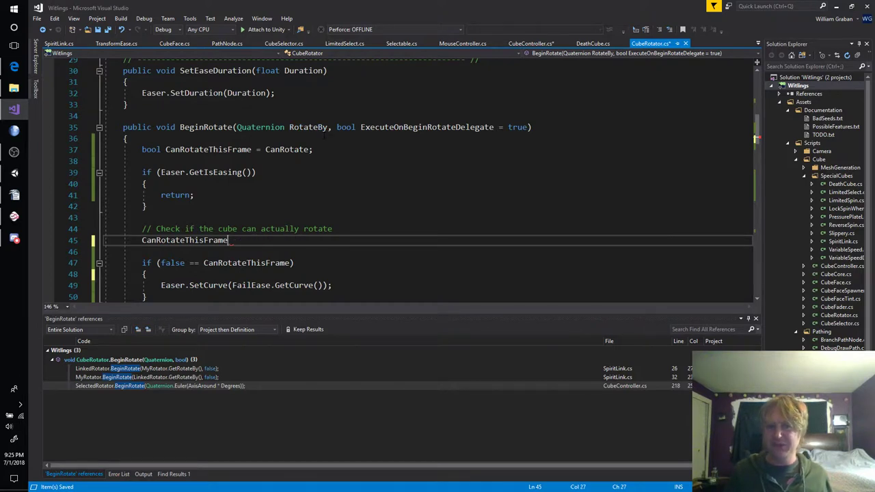
pyautogui.hotkey('ctrl', 'z')
pyautogui.hotkey('ctrl', 'z')
pyautogui.hotkey('ctrl', 'z')
pyautogui.hotkey('ctrl', 'z')
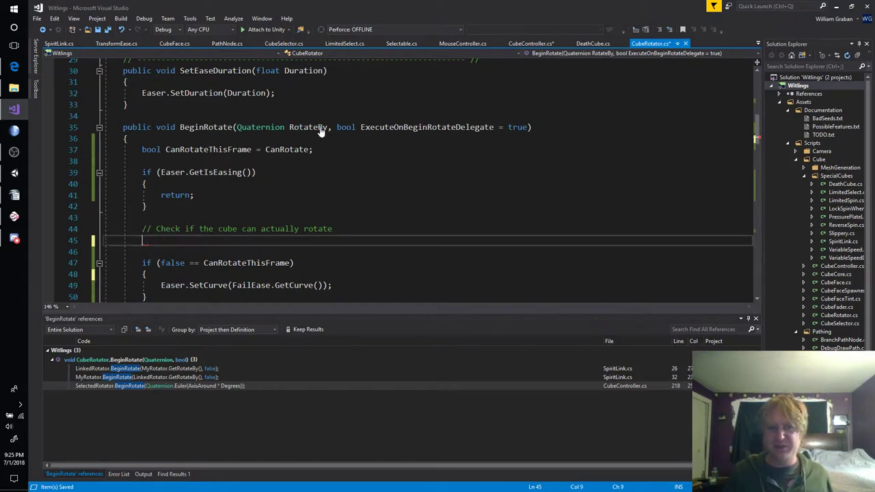
pyautogui.hotkey('ctrl', 'z')
pyautogui.hotkey('ctrl', 'z')
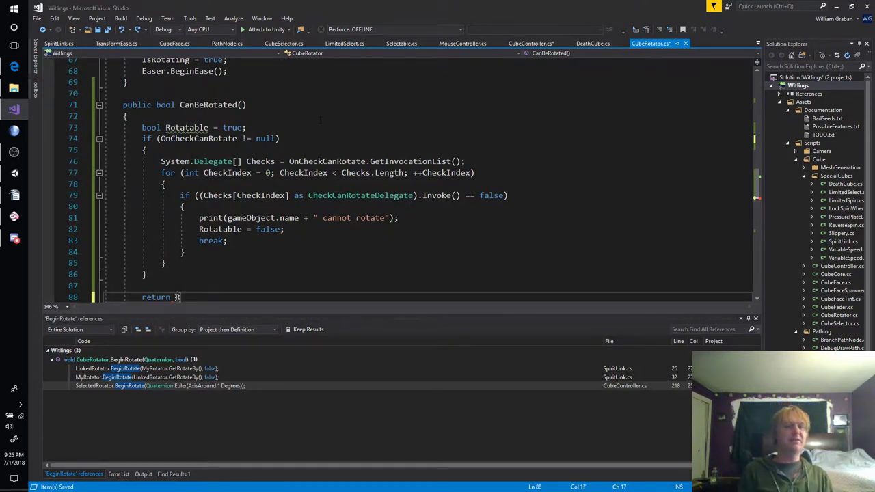
# Finish the CanBeRotated draft with 'return Rotatable;' and its closing brace.
pyautogui.write('otat')
pyautogui.press('Tab')
pyautogui.write(';')
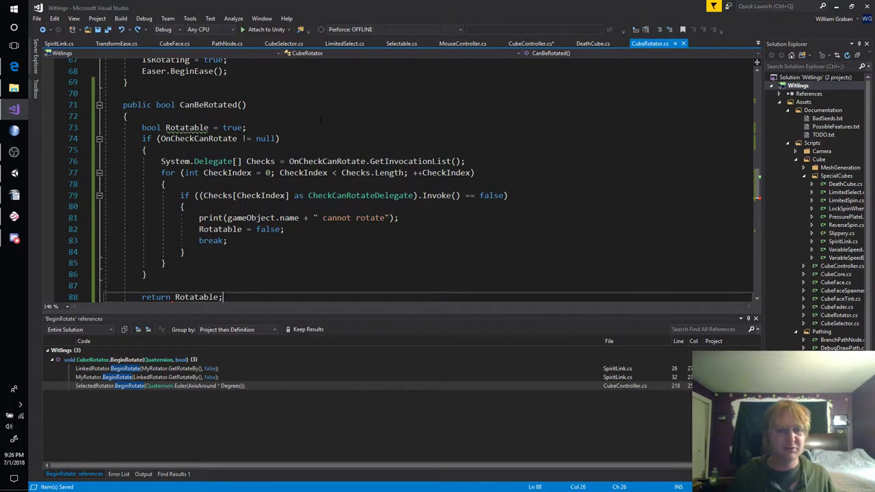
pyautogui.press('Return')
pyautogui.write('}')
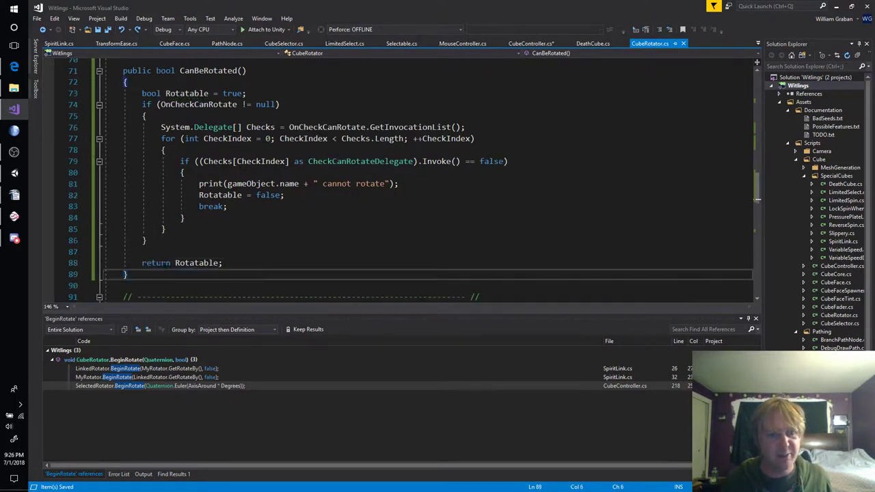
# Undo the CanBeRotated method, leaving the FailEase if/else block that prints 'Cannot rotate'.
pyautogui.moveTo(130, 274); pyautogui.dragTo(106, 70)
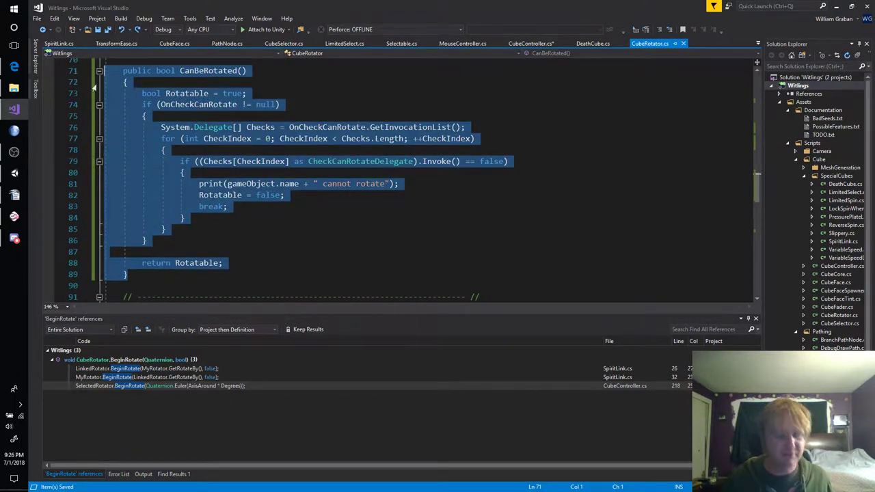
pyautogui.hotkey('ctrl', 'z')
pyautogui.hotkey('ctrl', 'z')
pyautogui.hotkey('ctrl', 'z')
pyautogui.hotkey('ctrl', 'z')
pyautogui.hotkey('ctrl', 'z')
pyautogui.hotkey('ctrl', 'z')
pyautogui.hotkey('ctrl', 'z')
pyautogui.hotkey('ctrl', 'z')
pyautogui.hotkey('ctrl', 'z')
pyautogui.hotkey('ctrl', 'z')
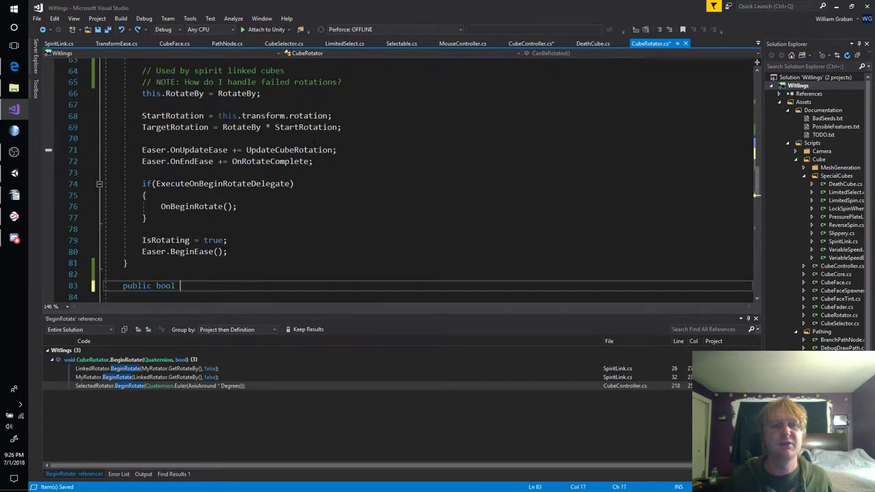
pyautogui.hotkey('ctrl', 'z')
pyautogui.hotkey('ctrl', 'z')
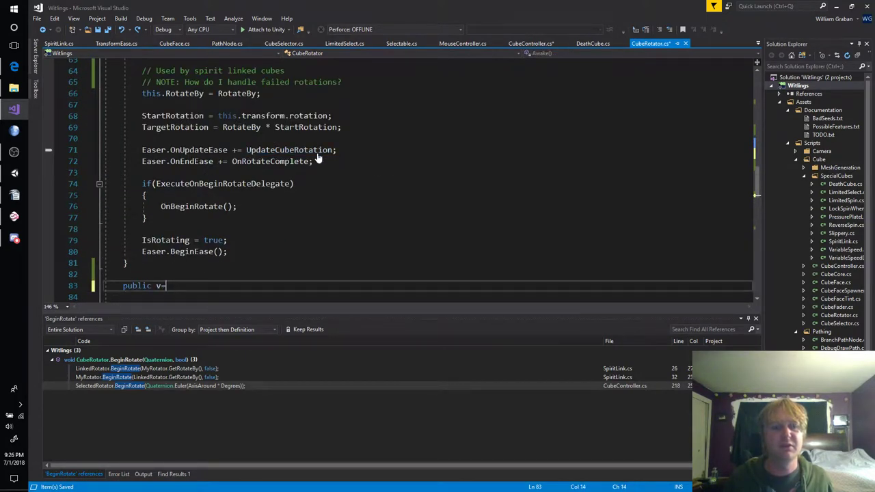
pyautogui.hotkey('ctrl', 'z')
pyautogui.hotkey('ctrl', 'z')
pyautogui.hotkey('ctrl', 'z')
pyautogui.hotkey('ctrl', 'z')
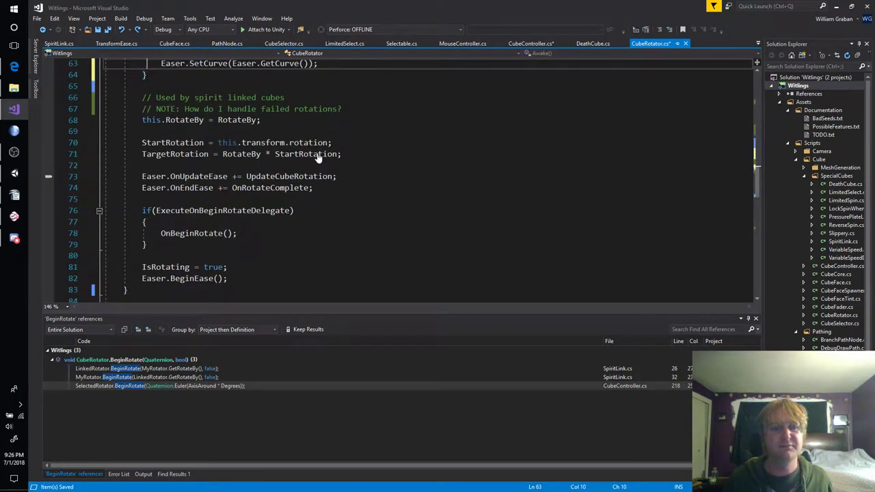
pyautogui.hotkey('ctrl', 'z')
pyautogui.hotkey('ctrl', 'z')
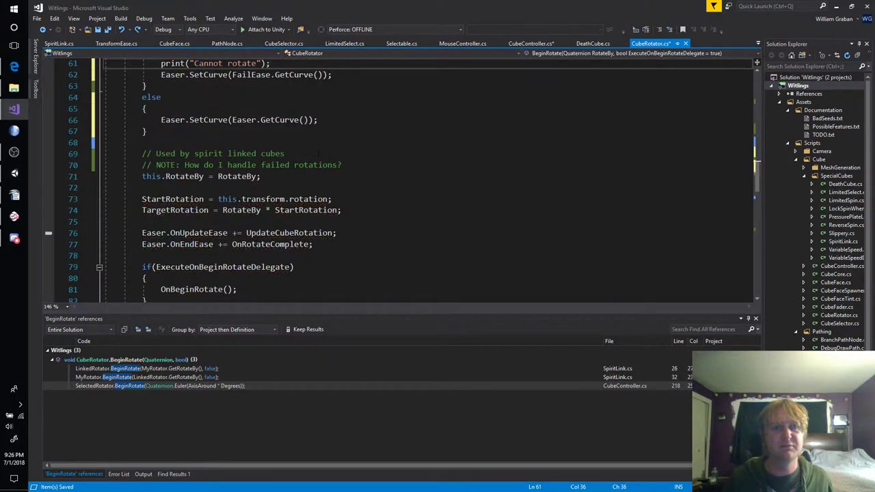
pyautogui.hotkey('ctrl', 'z')
pyautogui.scroll(1, 319, 123)
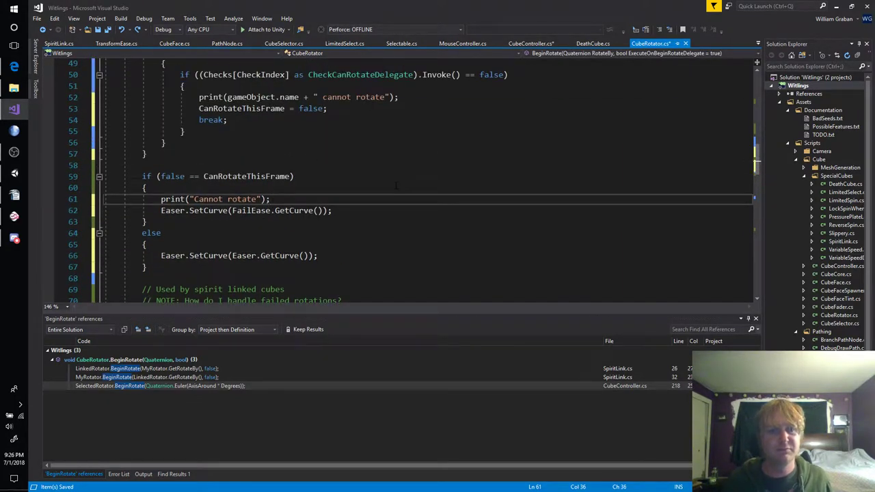
pyautogui.hotkey('ctrl', 'y')
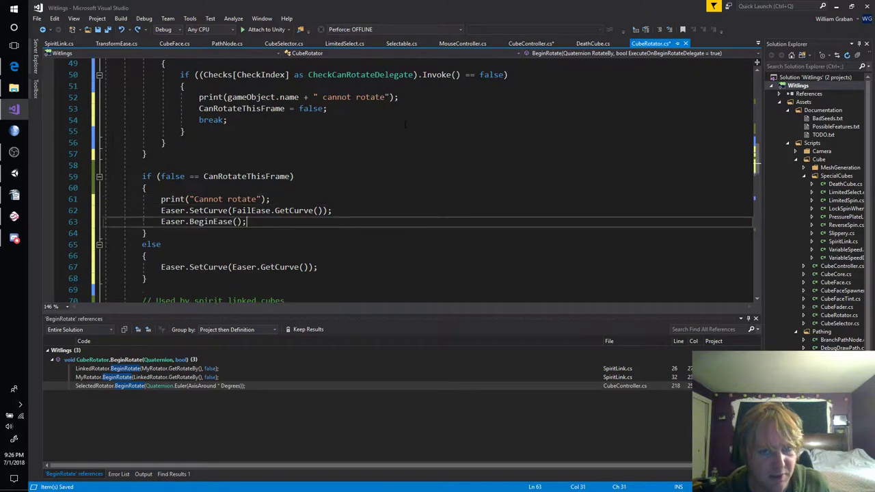
pyautogui.hotkey('ctrl', 'y')
pyautogui.hotkey('ctrl', 'y')
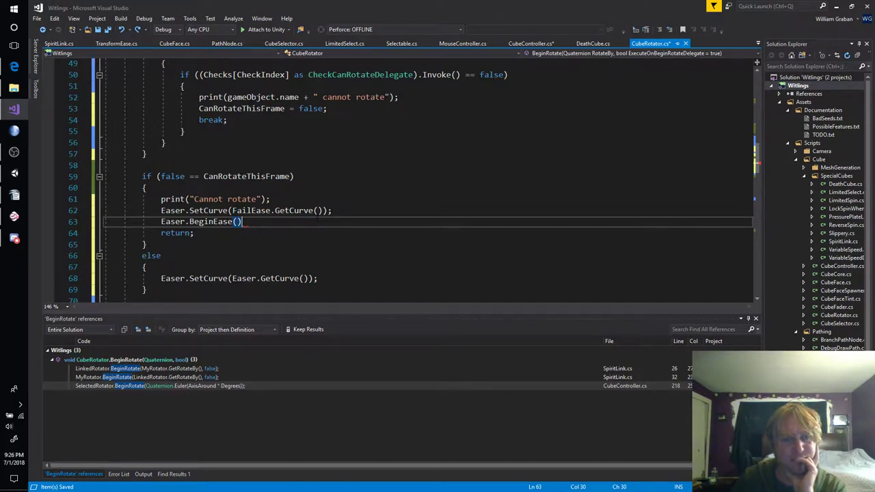
pyautogui.scroll(-2, 317, 210)
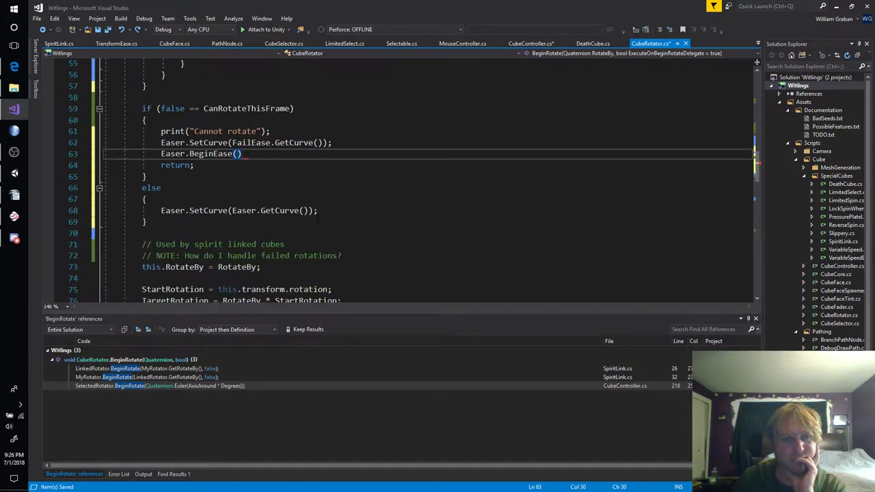
pyautogui.scroll(1, 410, 178)
pyautogui.hotkey('ctrl', 'z')
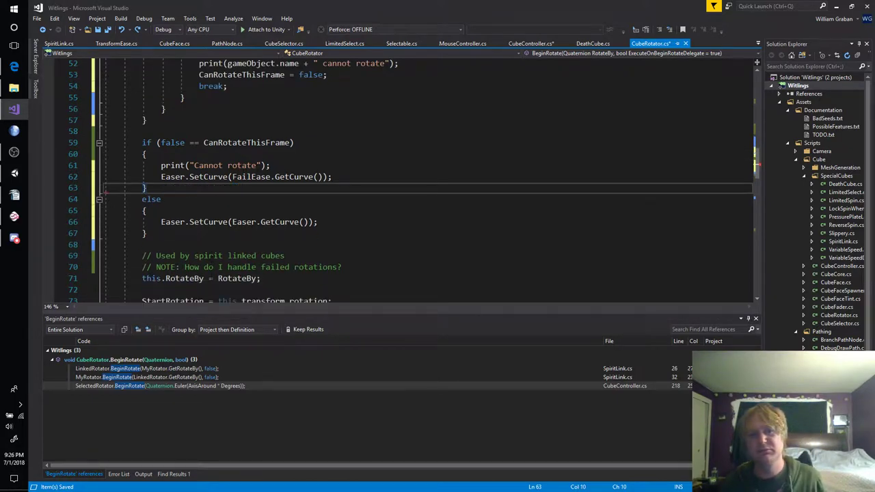
pyautogui.hotkey('alt', 'Tab')
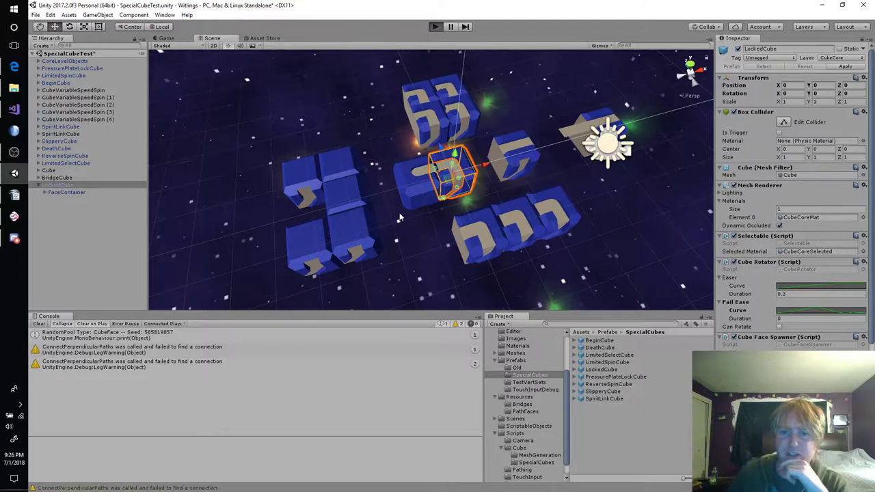
# Play the scene, click the LockedCube five times to see 'Cannot rotate' logged, then stop.
pyautogui.hotkey('ctrl', 'p')
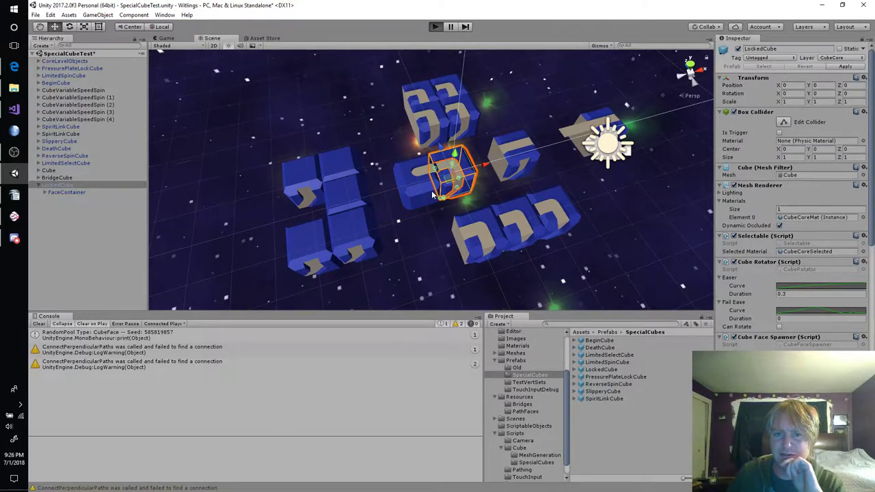
pyautogui.click(440, 176)
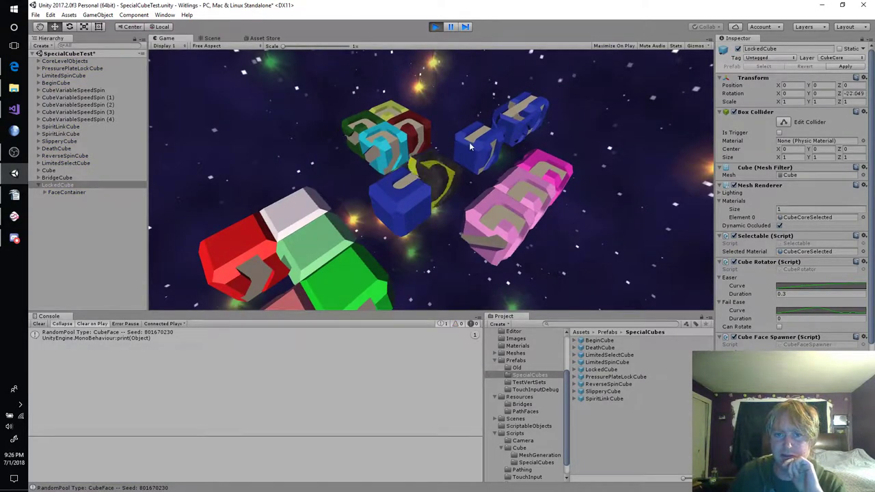
pyautogui.click(427, 179)
pyautogui.click(427, 180)
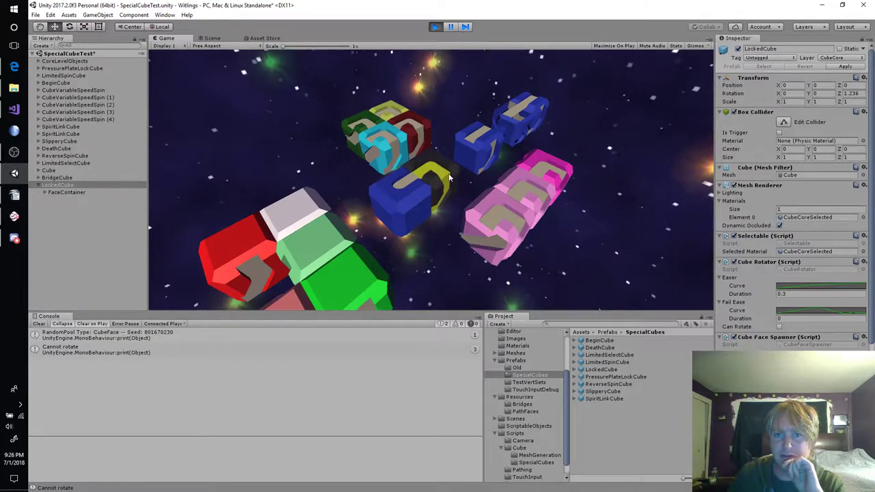
pyautogui.click(424, 177)
pyautogui.click(420, 173)
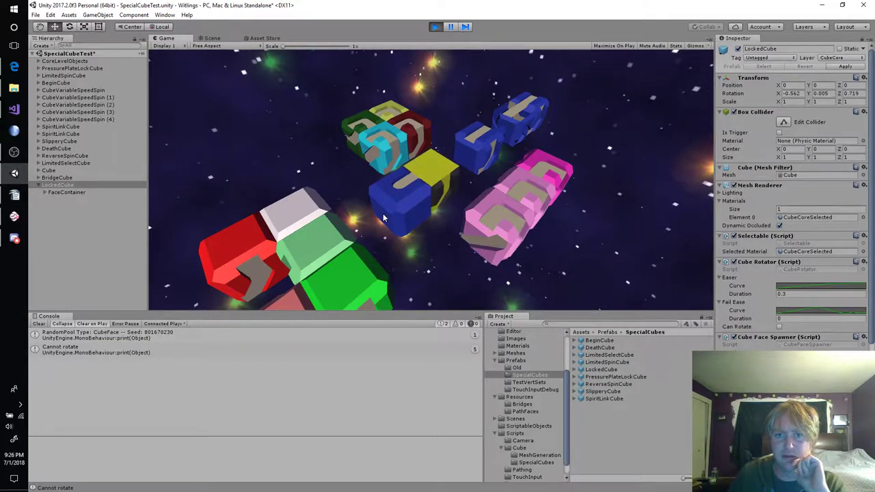
pyautogui.click(433, 27)
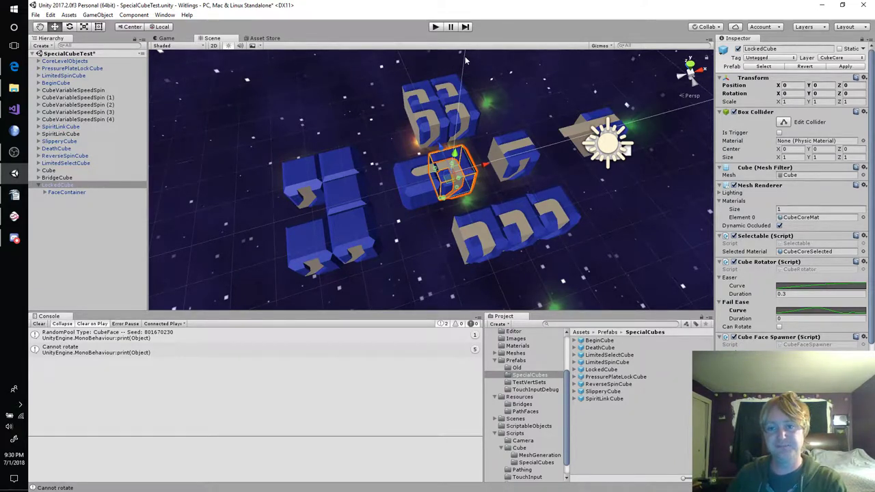
# Play the scene, click the LockedCube twice to confirm 'Cannot rotate' logs, then stop.
pyautogui.click(435, 27)
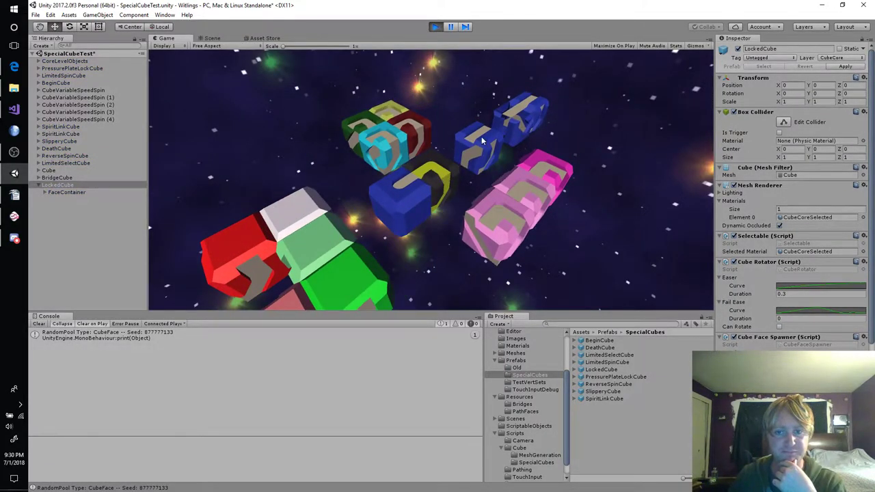
pyautogui.click(443, 179)
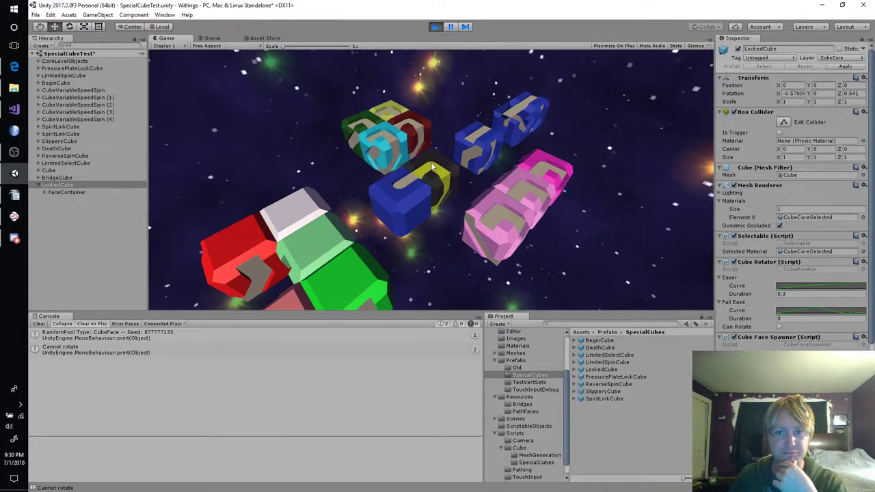
pyautogui.click(435, 167)
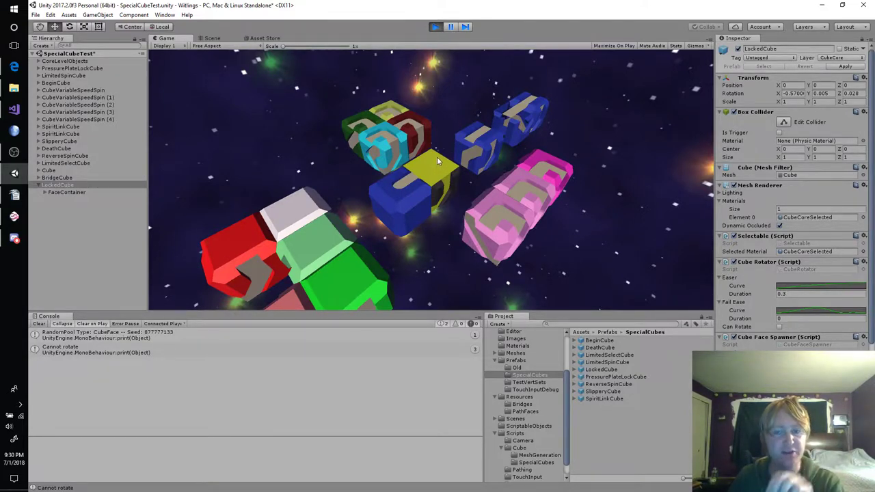
pyautogui.click(437, 27)
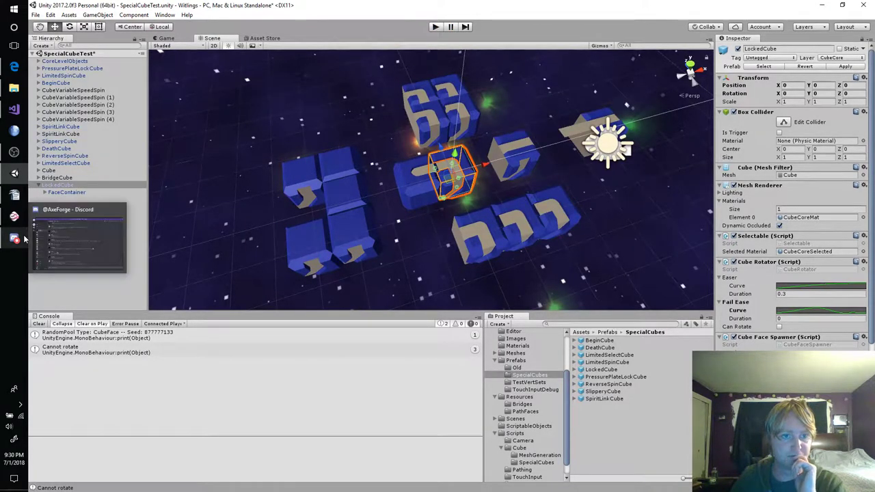
# Return to Visual Studio and inspect the TargetRotation usage on line 74.
pyautogui.click(19, 117)
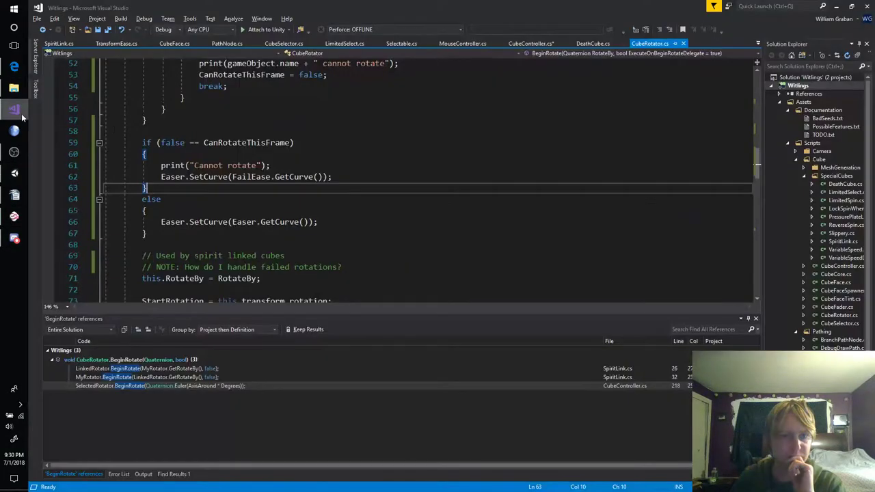
pyautogui.scroll(-3, 48, 233)
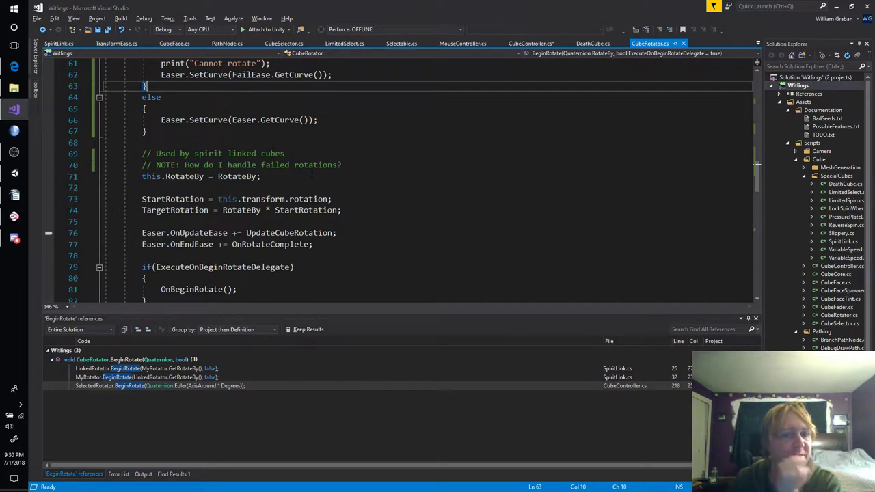
pyautogui.moveTo(291, 233)
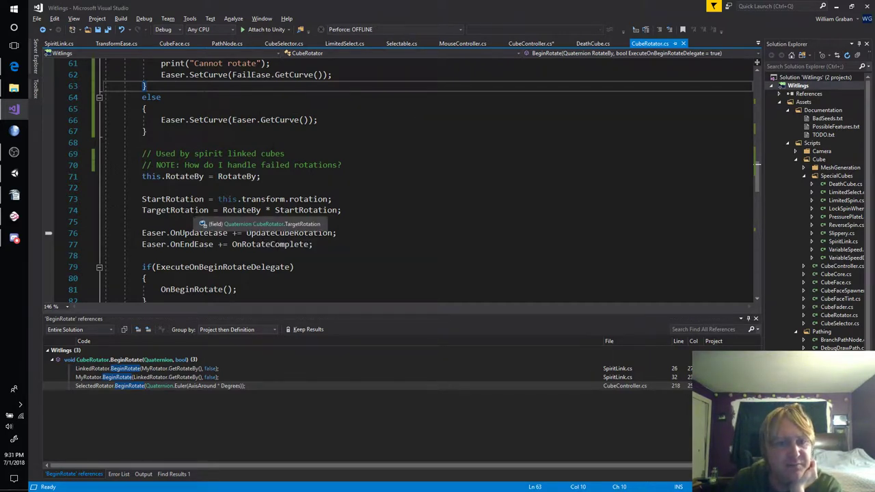
pyautogui.doubleClick(175, 210)
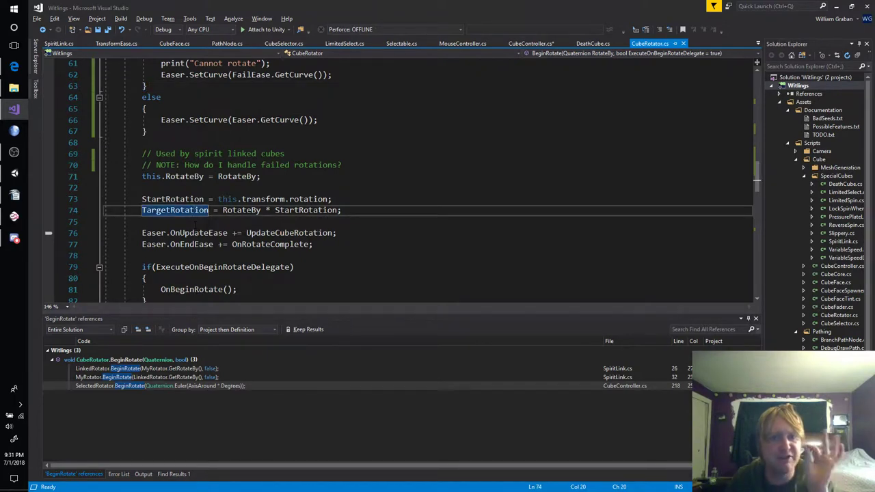
pyautogui.moveTo(205, 211)
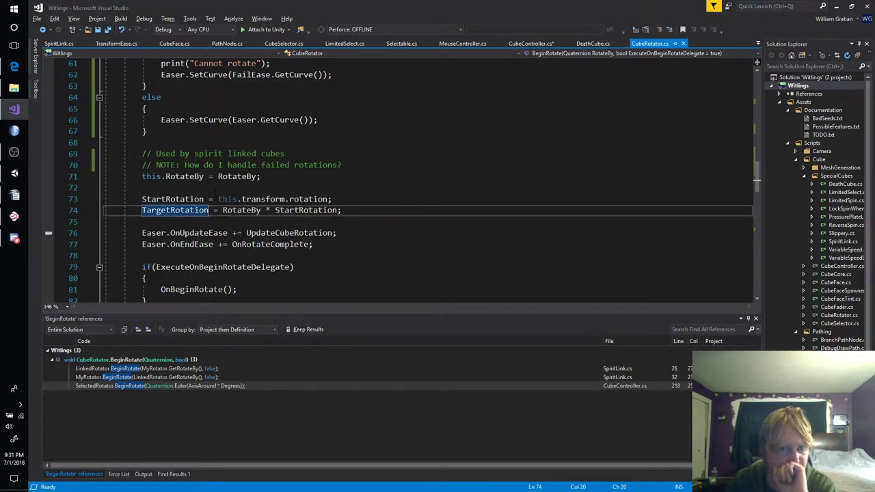
pyautogui.scroll(-1, 425, 122)
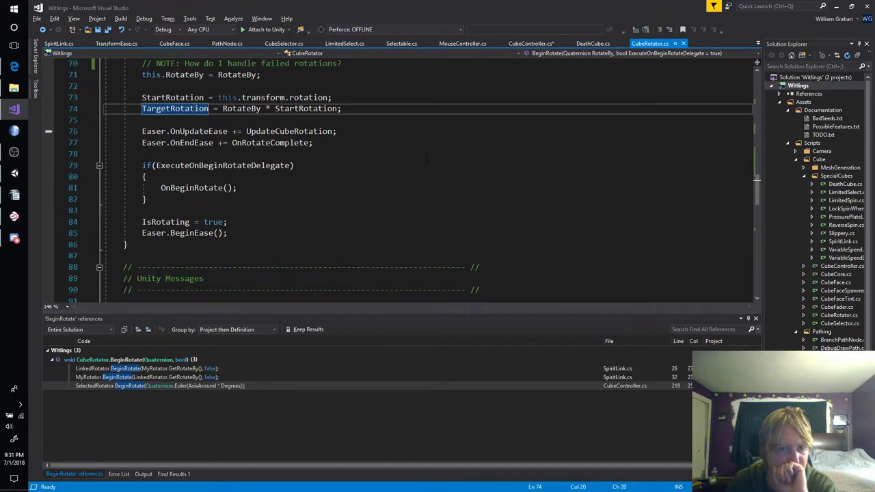
pyautogui.scroll(3, 426, 158)
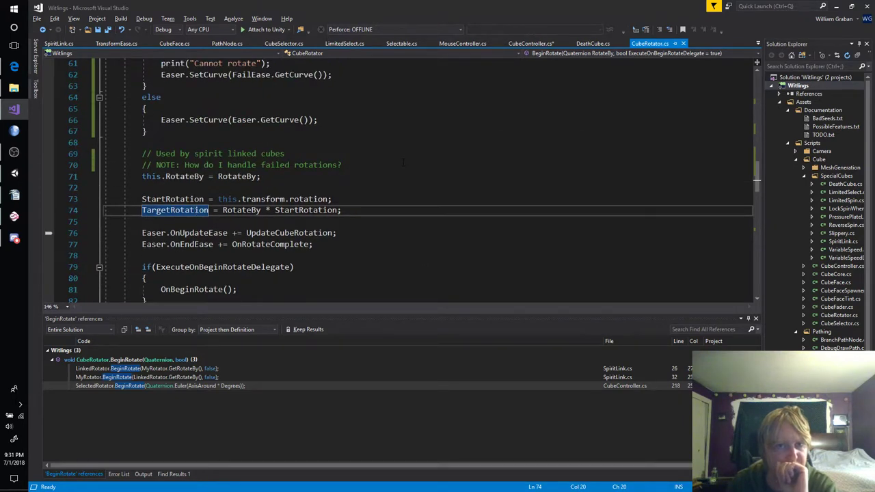
pyautogui.scroll(2, 378, 149)
# Add 'TargetRotation = Quaternion.identity;' to the cannot-rotate branch on line 62 and save.
pyautogui.click(358, 140)
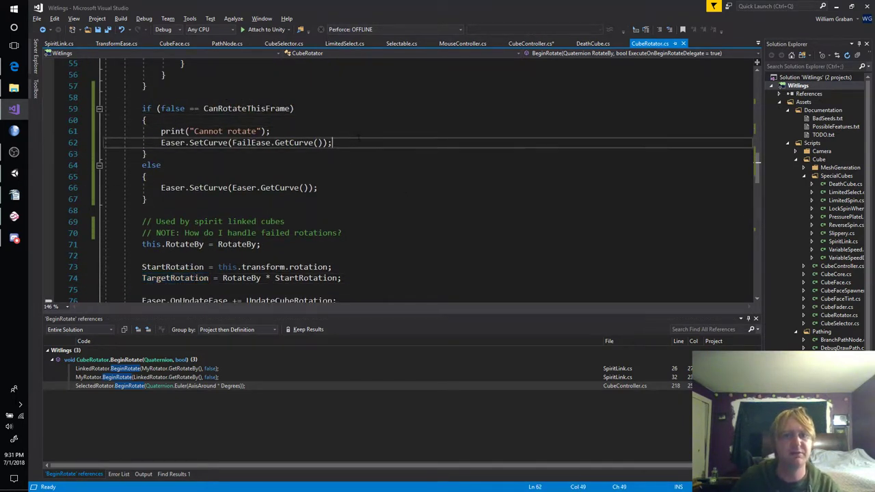
pyautogui.hotkey('ctrl', 'Return')
pyautogui.write('Tar')
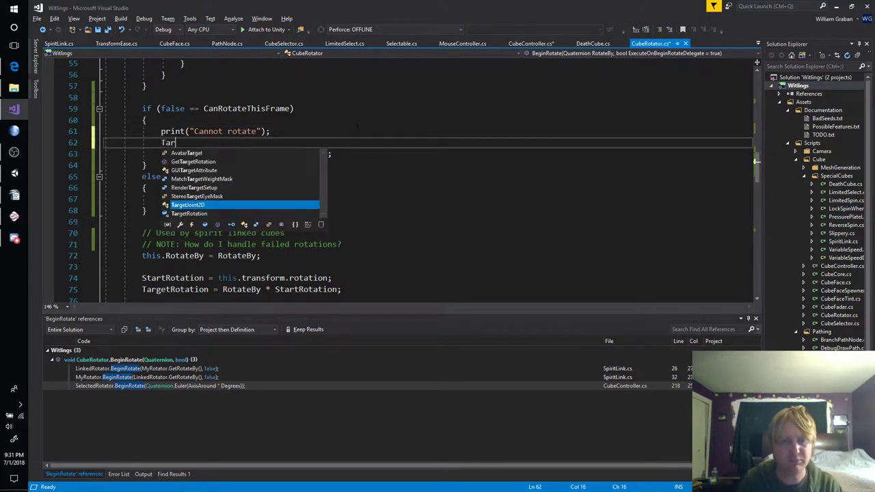
pyautogui.write('getRo')
pyautogui.press('Tab')
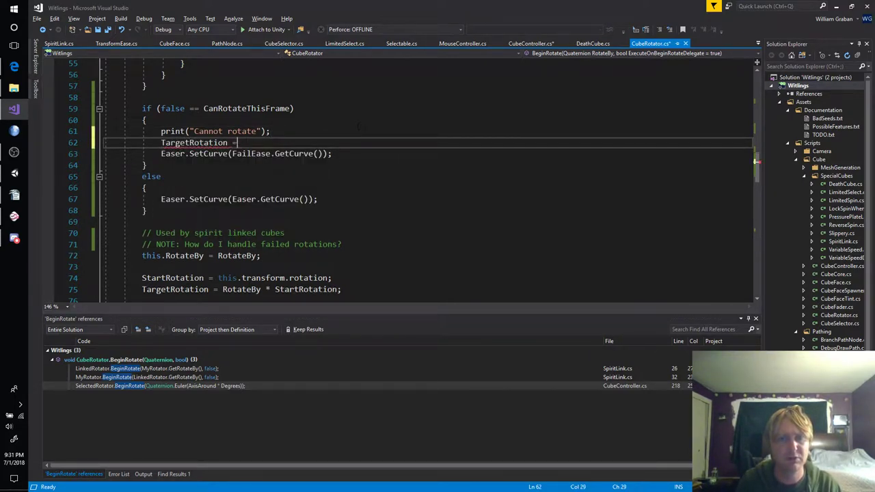
pyautogui.write('uat.')
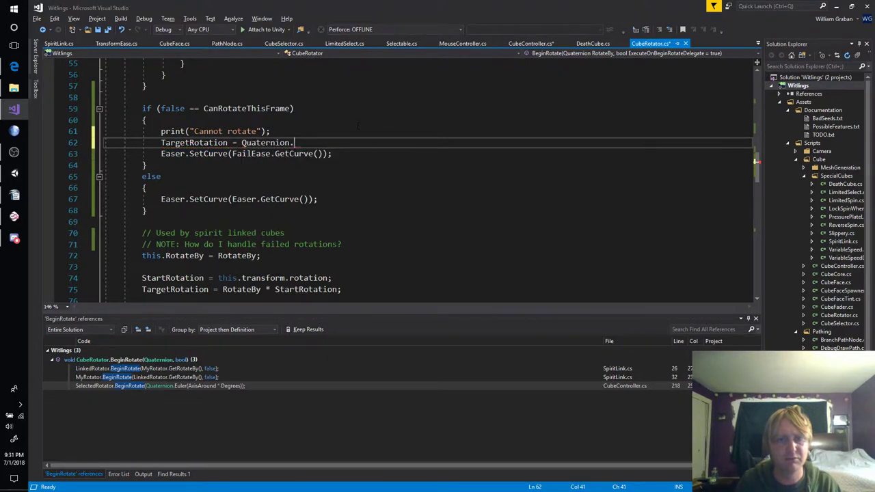
pyautogui.write('ide;')
pyautogui.hotkey('ctrl', 's')
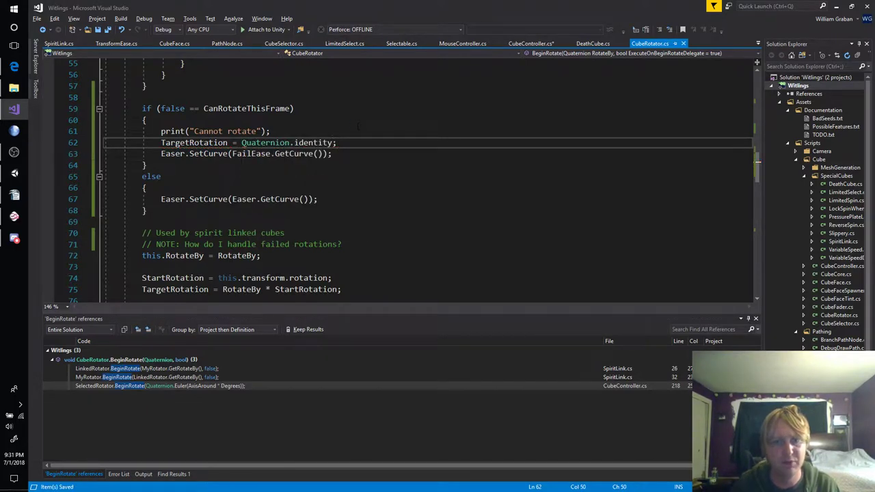
pyautogui.hotkey('alt', 'Tab')
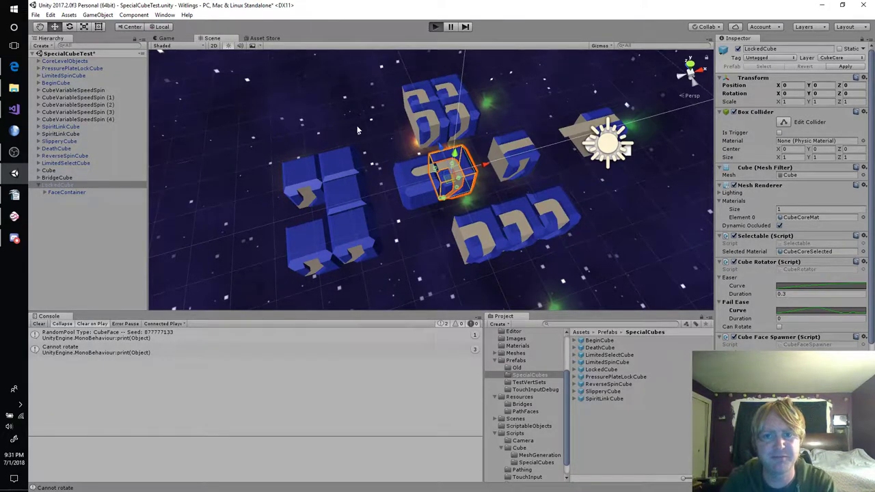
# Start Play mode and try rotating the locked yellow cube, then the red, pink and green cubes.
pyautogui.hotkey('ctrl', 'p')
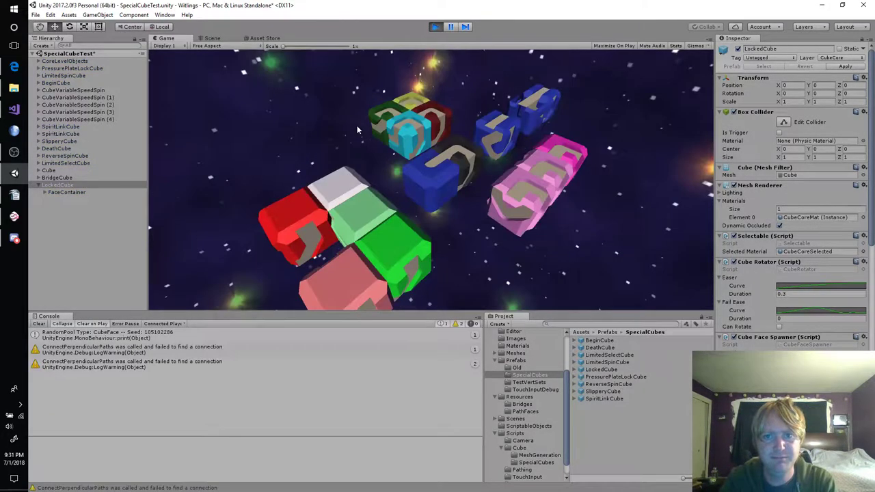
pyautogui.moveTo(460, 164); pyautogui.dragTo(381, 194)
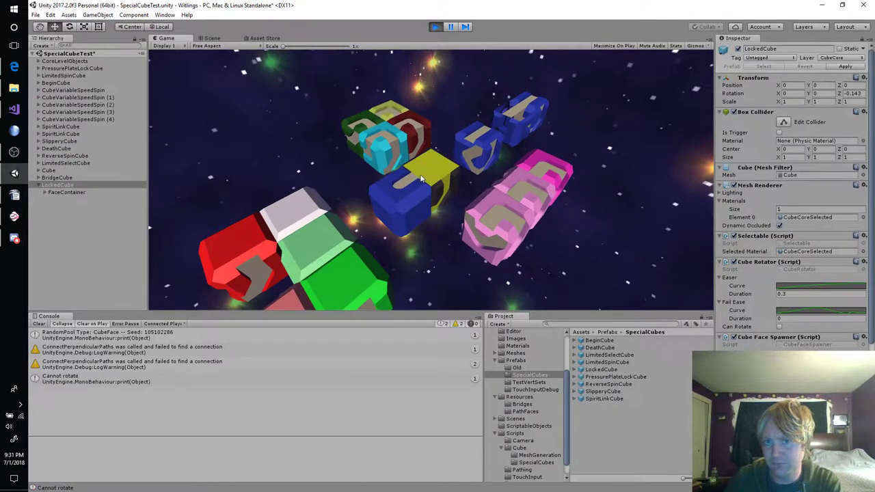
pyautogui.moveTo(426, 171); pyautogui.dragTo(422, 172)
pyautogui.moveTo(450, 200)
pyautogui.mouseDown()
pyautogui.moveTo(449, 186)
pyautogui.moveTo(416, 196)
pyautogui.mouseUp()
pyautogui.click(443, 172)
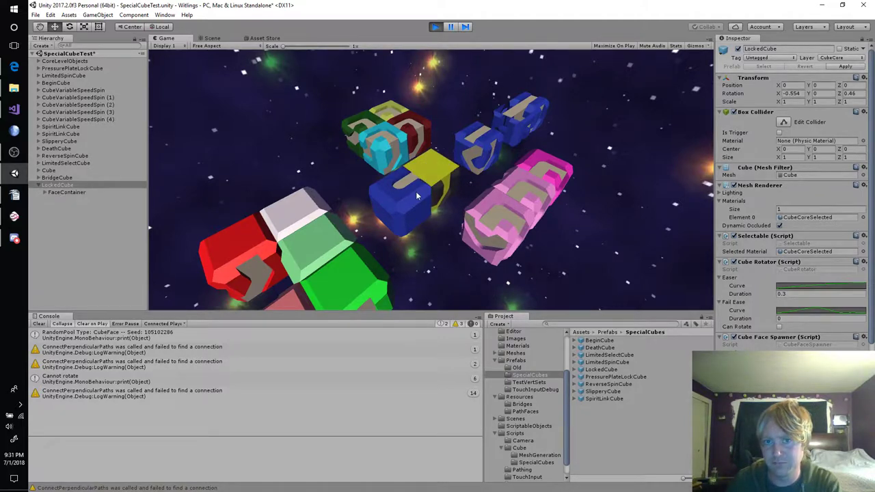
pyautogui.click(330, 232)
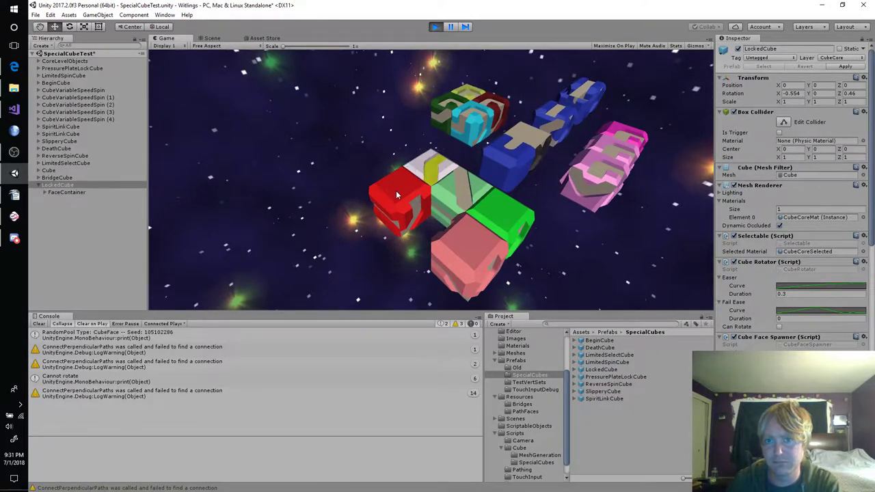
pyautogui.moveTo(432, 175); pyautogui.dragTo(382, 144)
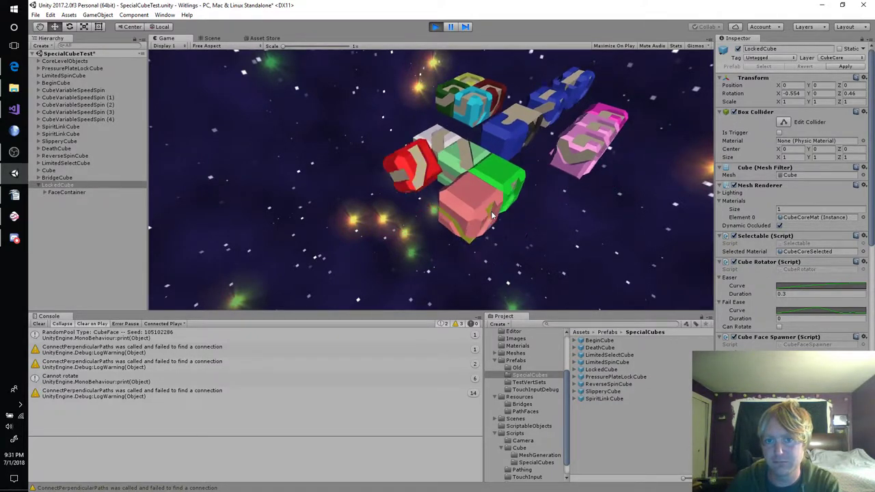
pyautogui.moveTo(460, 206); pyautogui.dragTo(455, 172)
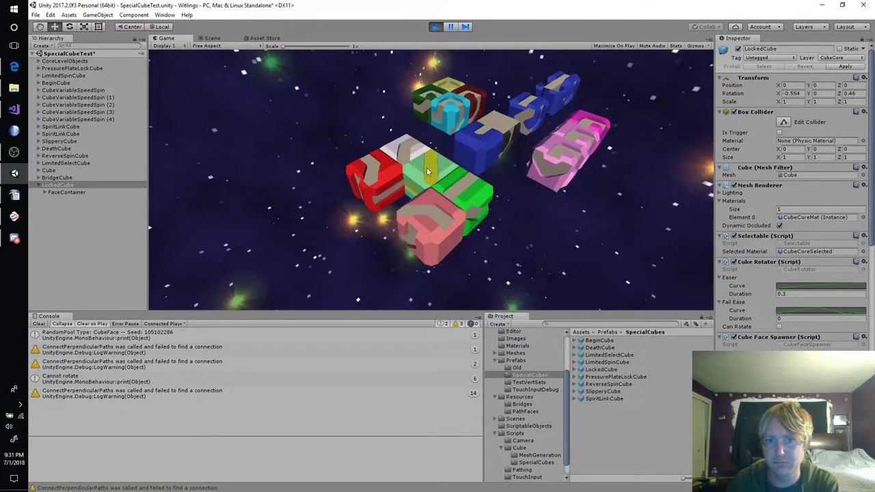
pyautogui.moveTo(427, 171); pyautogui.dragTo(464, 118)
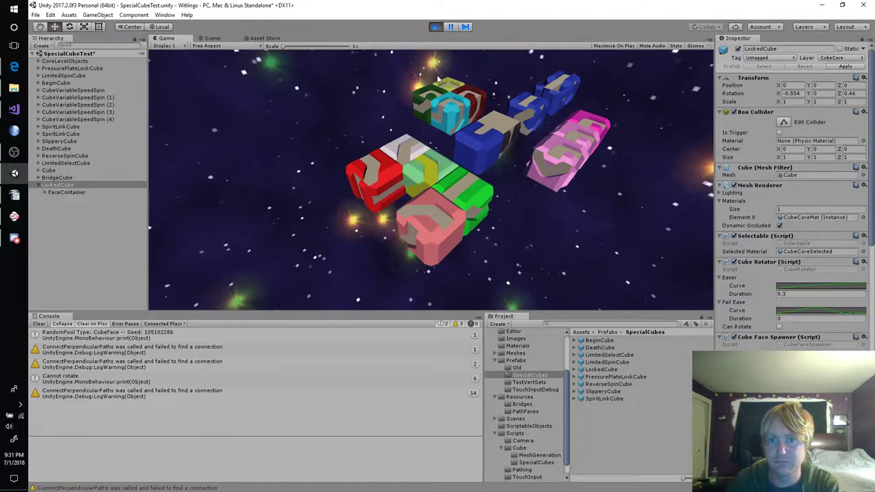
# Turn the game camera, rotate the pink, blue and yellow segments, then stop playing.
pyautogui.moveTo(562, 162); pyautogui.dragTo(549, 162)
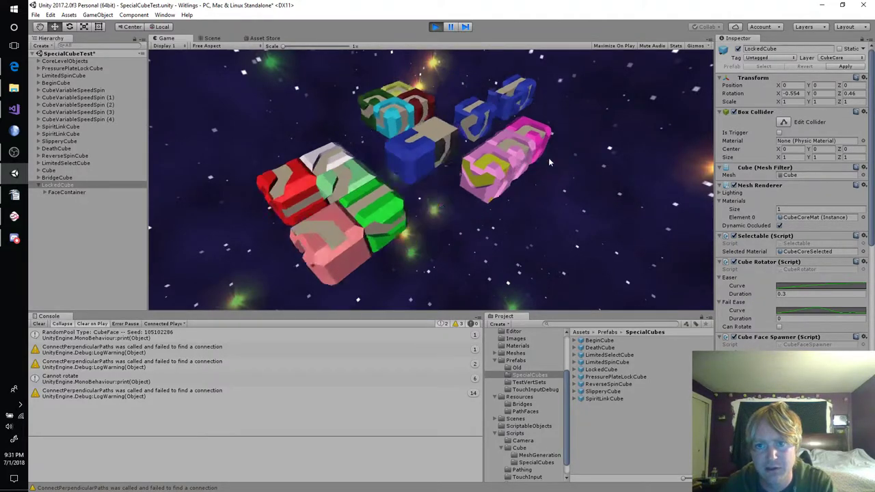
pyautogui.click(448, 151)
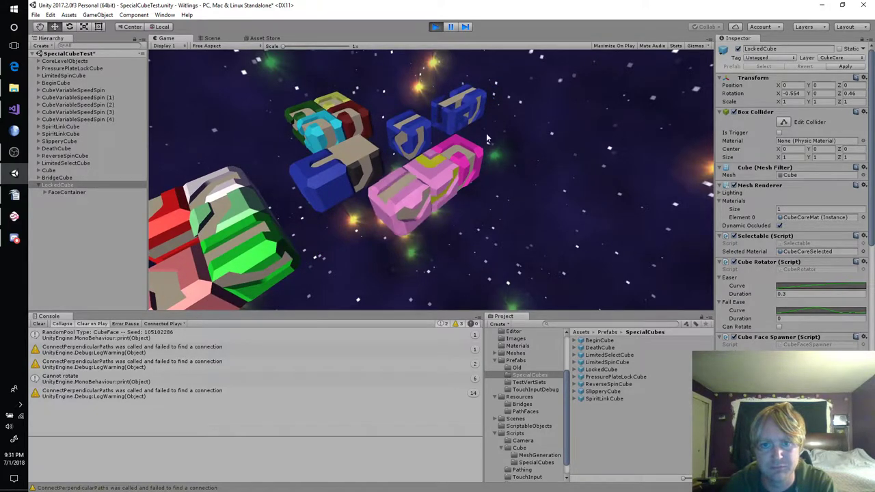
pyautogui.click(391, 176)
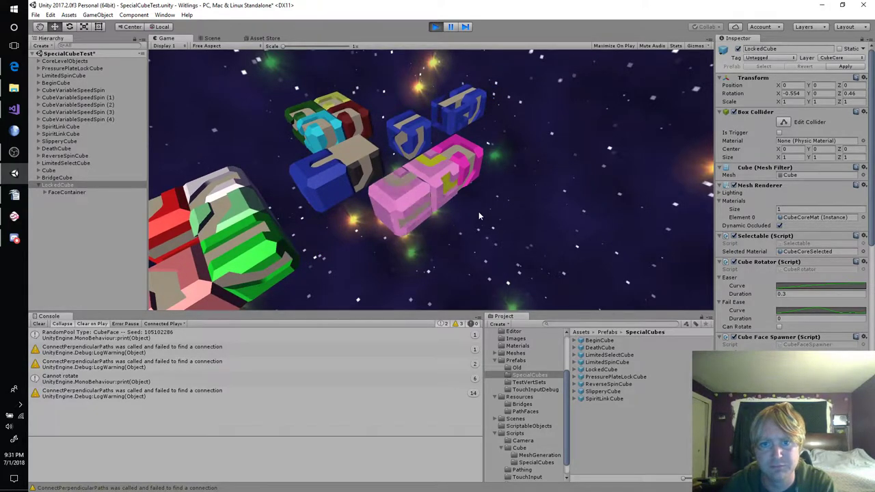
pyautogui.click(365, 154)
pyautogui.click(417, 182)
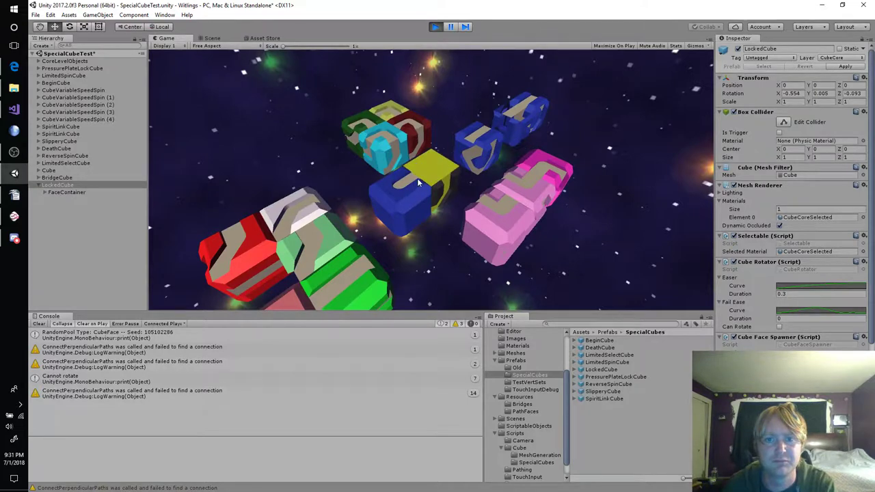
pyautogui.click(459, 152)
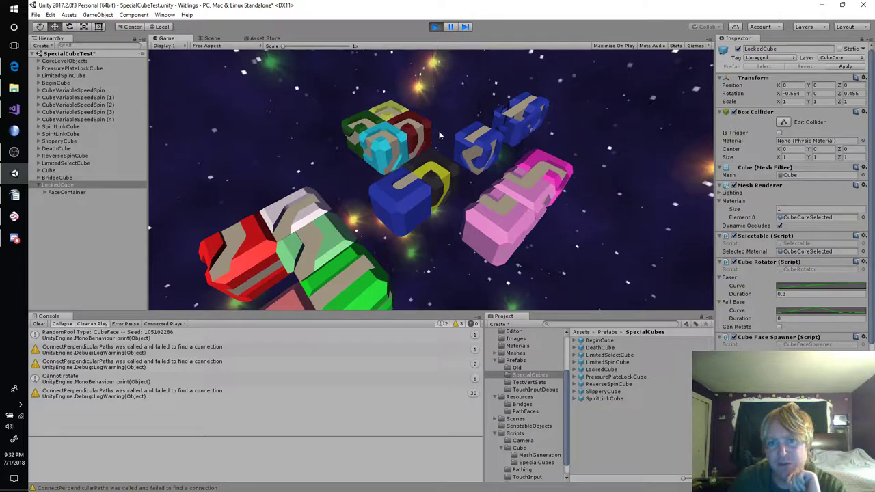
pyautogui.click(436, 27)
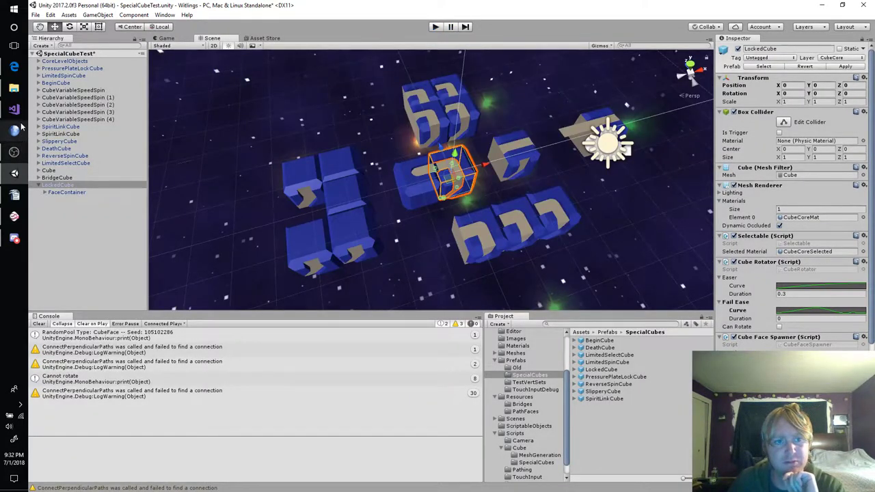
pyautogui.click(15, 111)
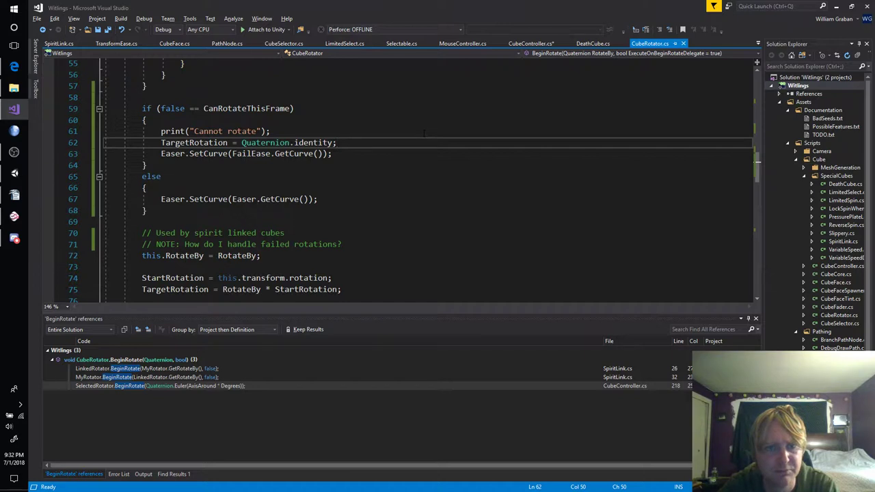
# Replace TargetRotation with RotateBy on line 62, giving RotateBy = Quaternion.identity, and save.
pyautogui.press('Down')
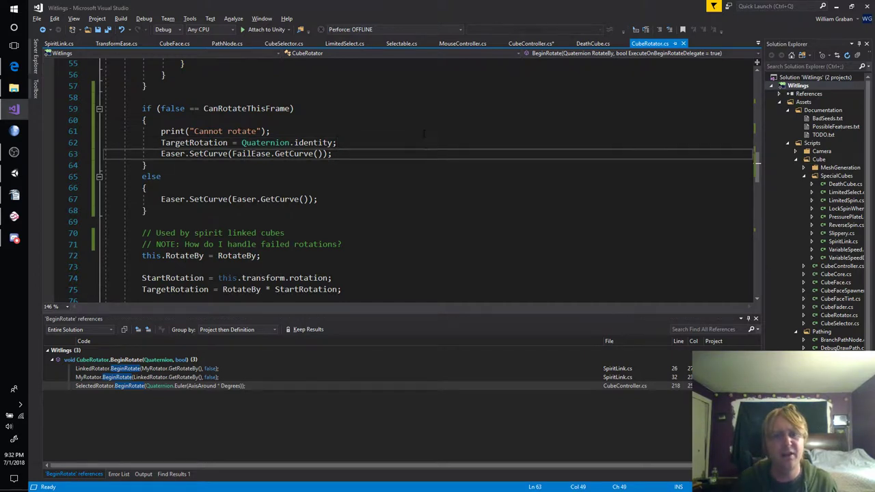
pyautogui.press('Up')
pyautogui.hotkey('ctrl', 'shift', 'Left')
pyautogui.hotkey('ctrl', 'shift', 'Left')
pyautogui.hotkey('ctrl', 'shift', 'Left')
pyautogui.hotkey('ctrl', 'shift', 'Left')
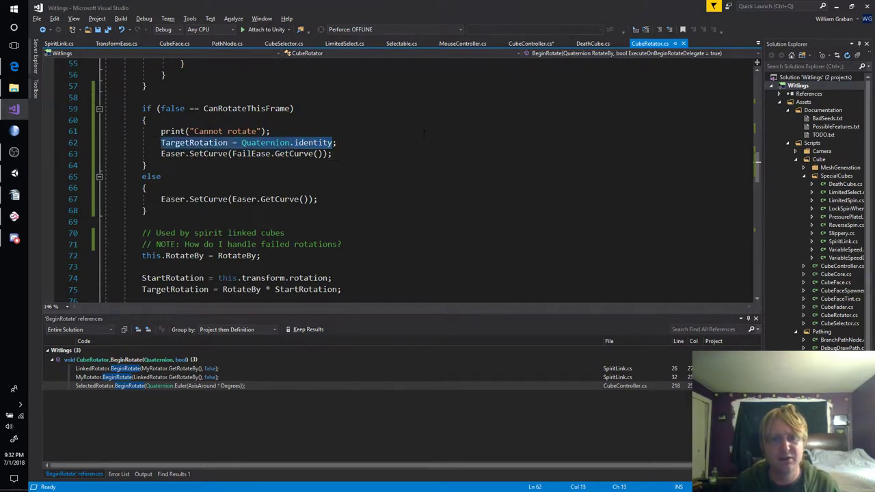
pyautogui.press('Right')
pyautogui.press('Left')
pyautogui.hotkey('ctrl', 'Left')
pyautogui.hotkey('ctrl', 'Left')
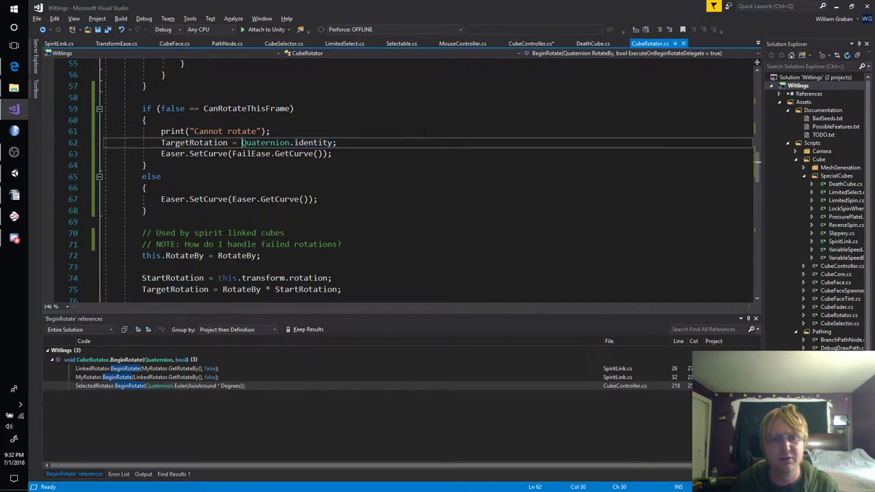
pyautogui.hotkey('ctrl', 'Left')
pyautogui.hotkey('ctrl', 'shift', 'Left')
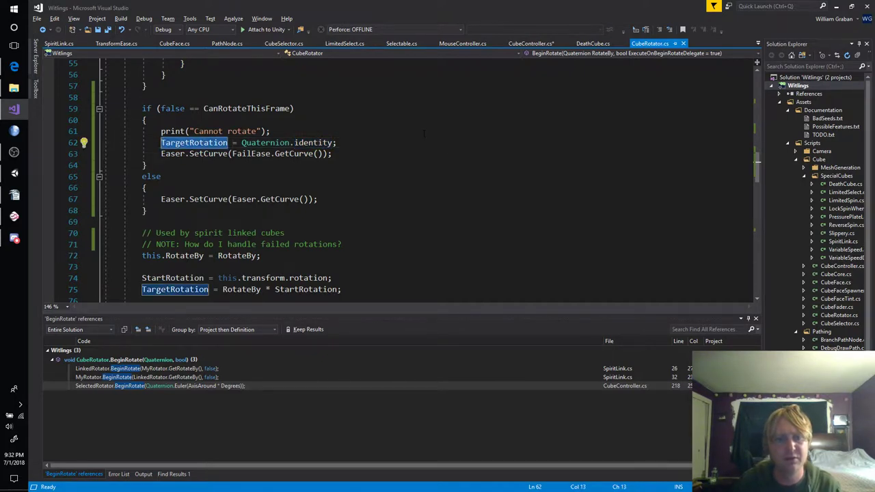
pyautogui.write('RotateBy')
pyautogui.hotkey('ctrl', 's')
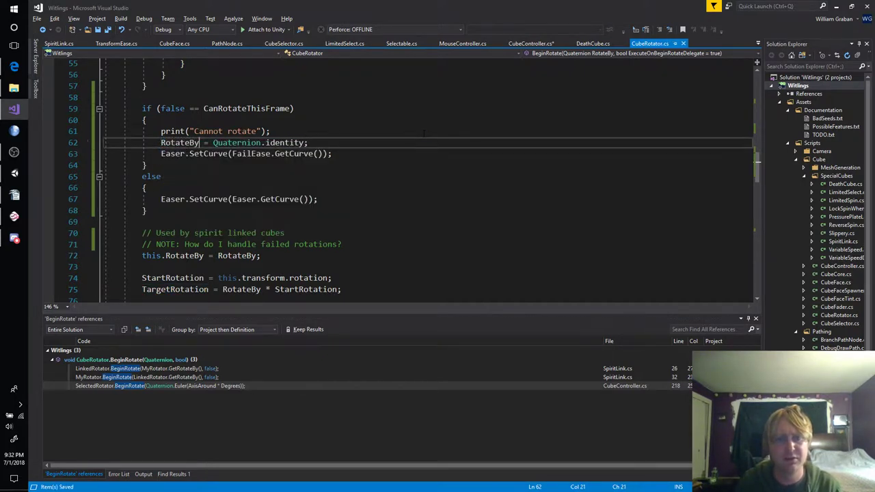
pyautogui.hotkey('alt', 'Tab')
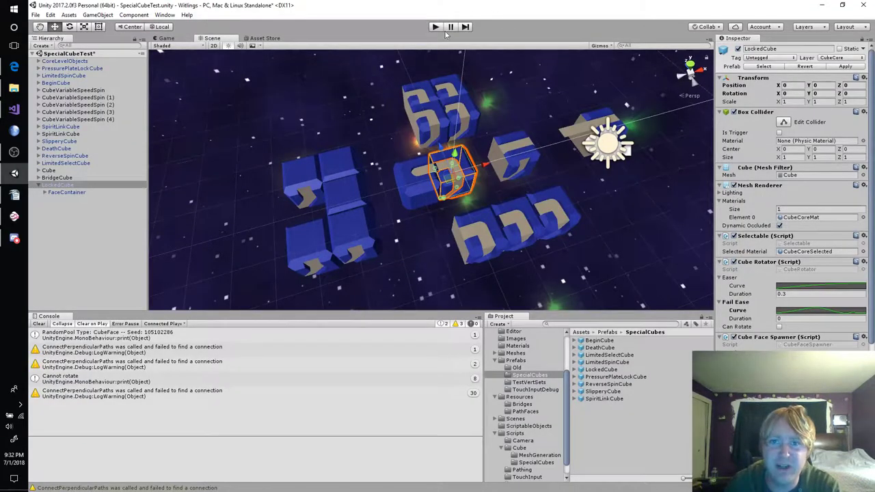
# Play the scene, try turning the locked cube to check for 'Cannot rotate', then stop playing.
pyautogui.click(436, 27)
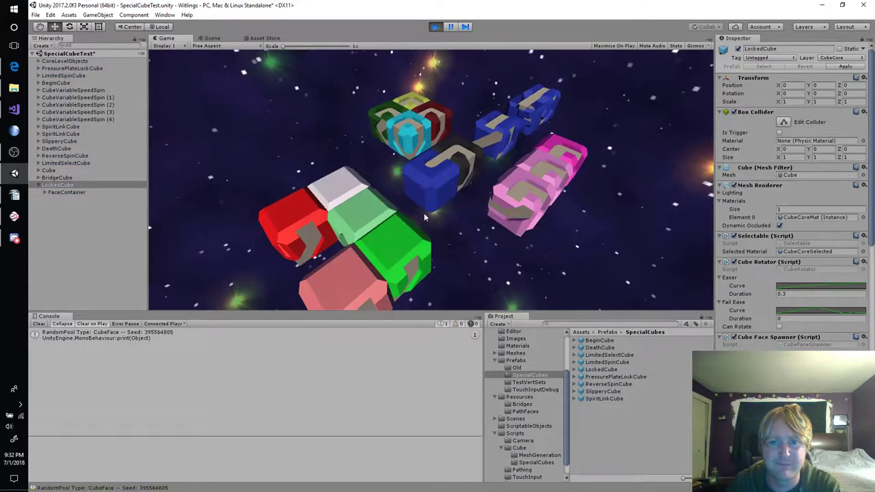
pyautogui.moveTo(462, 146)
pyautogui.mouseDown()
pyautogui.moveTo(442, 178)
pyautogui.moveTo(478, 152)
pyautogui.mouseUp()
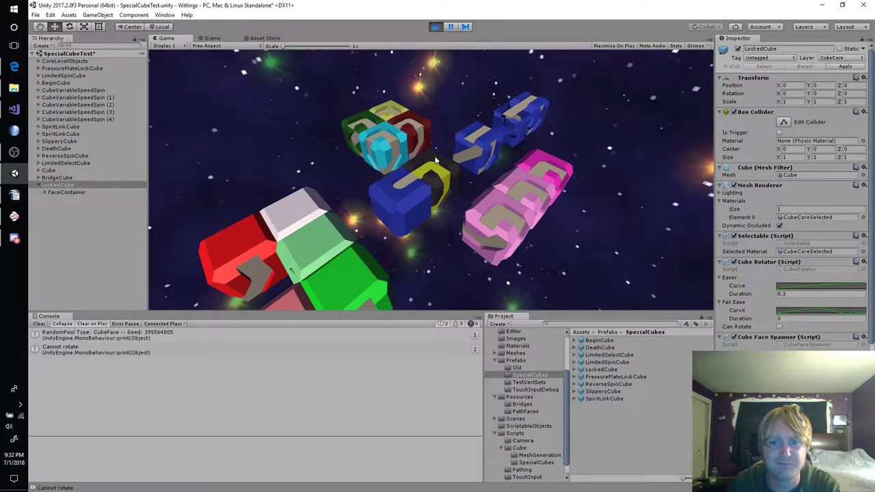
pyautogui.click(434, 27)
pyautogui.hotkey('alt', 'Tab')
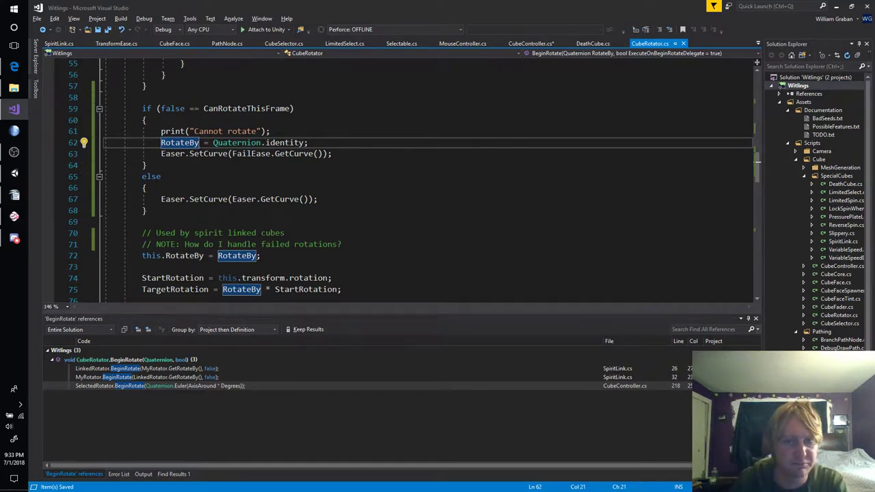
# Rename the RotateBy field to IntendedRotation across all references.
pyautogui.scroll(17, 292, 240)
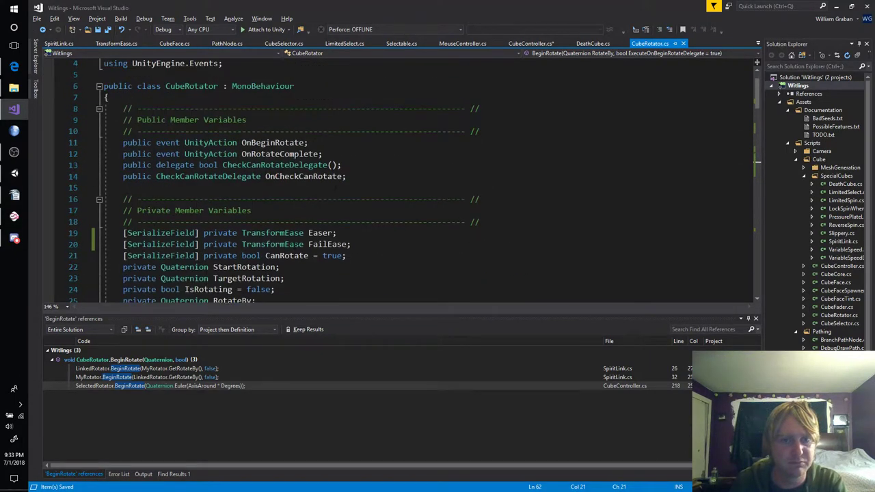
pyautogui.scroll(-2, 293, 239)
pyautogui.click(236, 234)
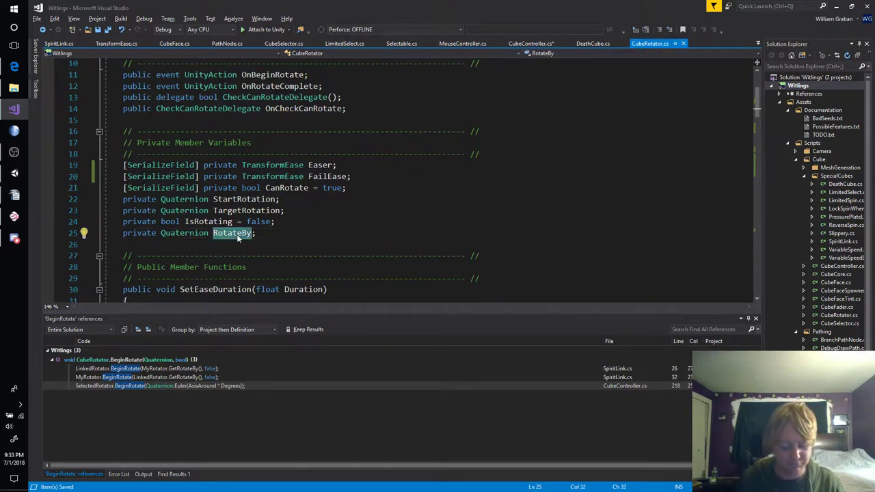
pyautogui.hotkey('ctrl', 'r')
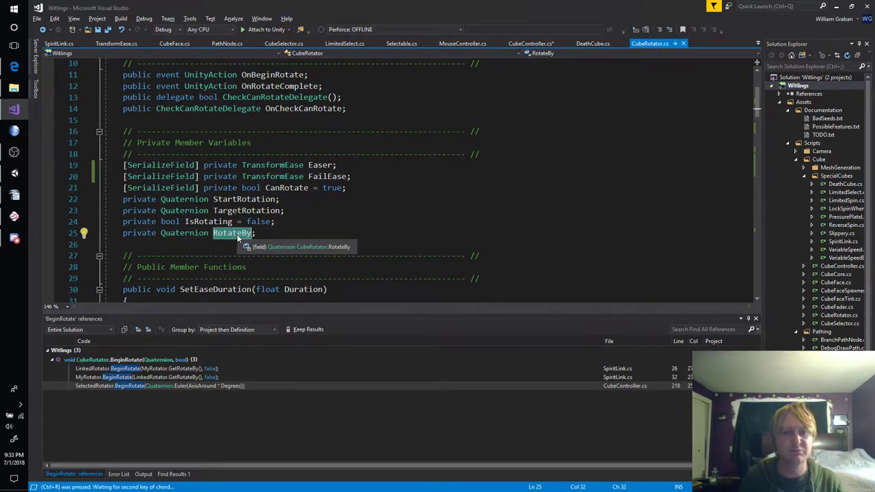
pyautogui.hotkey('shift', 'i')
pyautogui.write('q')
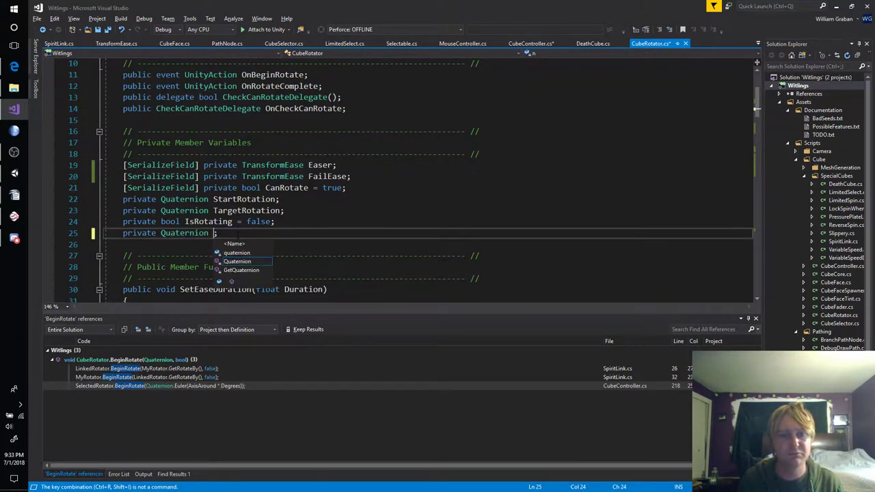
pyautogui.hotkey('ctrl', 'z')
pyautogui.write('RotateBy')
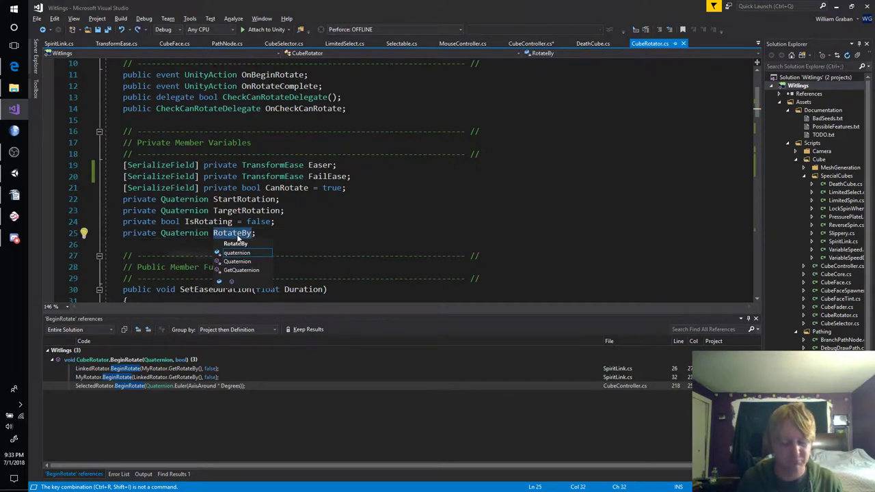
pyautogui.hotkey('ctrl', 'r')
pyautogui.hotkey('ctrl', 'r')
pyautogui.write('Intended')
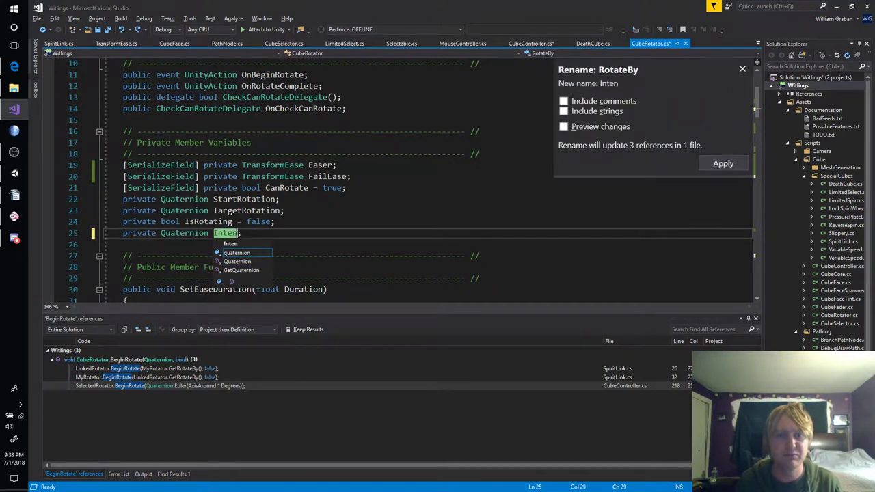
pyautogui.write('Rotatio')
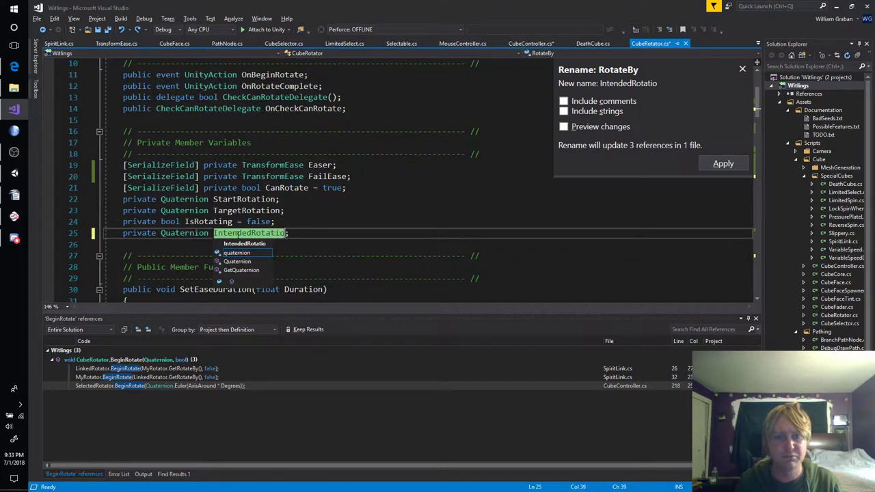
pyautogui.write('n')
pyautogui.press('Return')
pyautogui.press('End')
# Declare a new 'private Quaternion ActualRotation;' field below it and save.
pyautogui.press('Return')
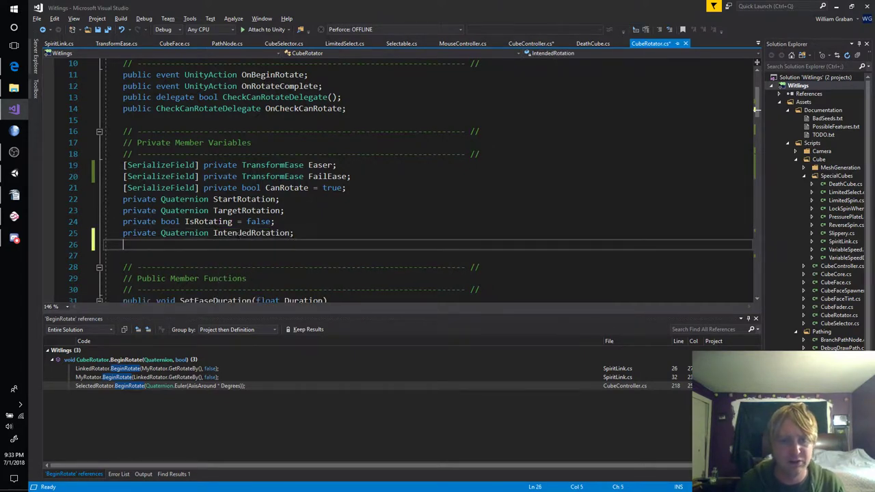
pyautogui.write('rivate ')
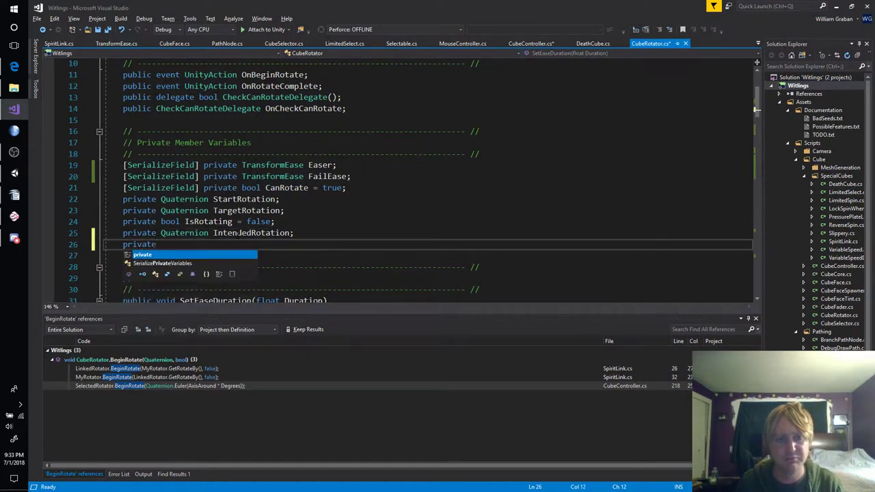
pyautogui.write('Qua')
pyautogui.press('Tab')
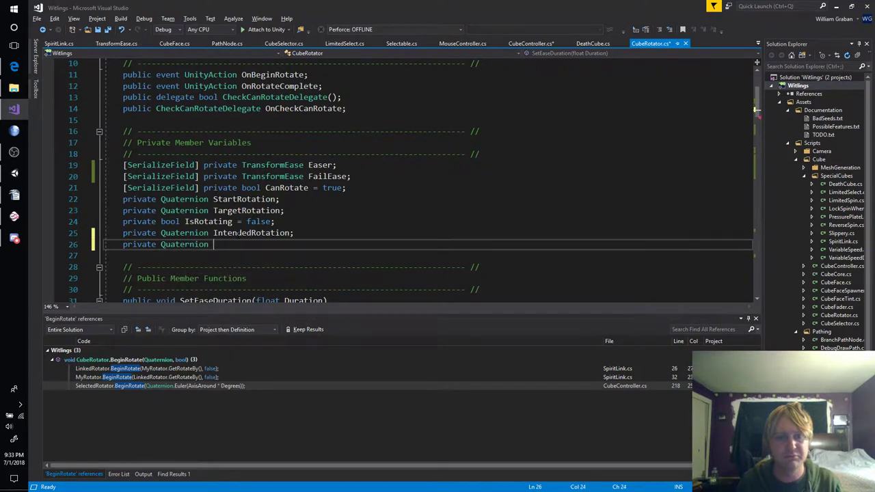
pyautogui.write('Actual')
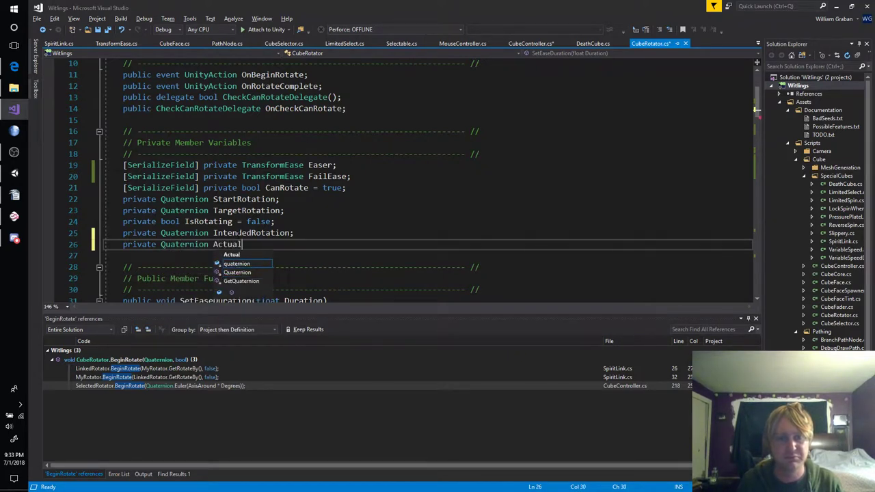
pyautogui.write('Rotation;')
pyautogui.hotkey('ctrl', 's')
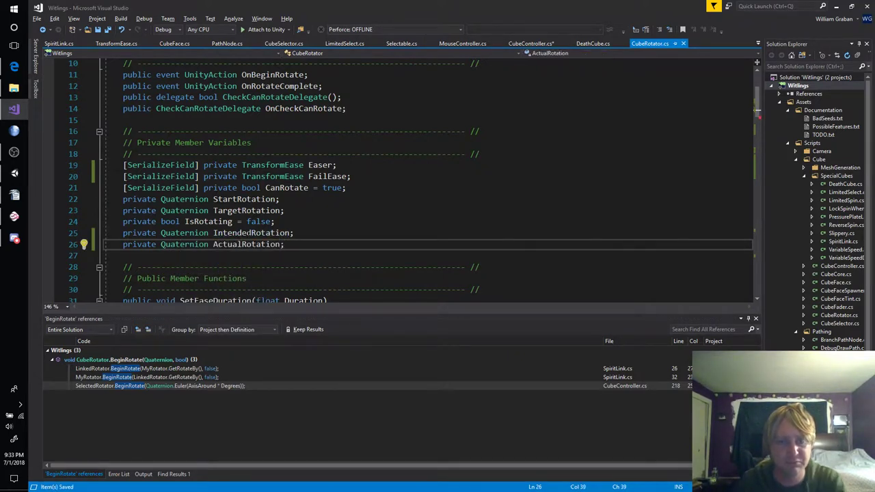
# Make the failed-rotation branch's line 63 assign IntendedRotation instead of RotateBy.
pyautogui.scroll(-5, 346, 289)
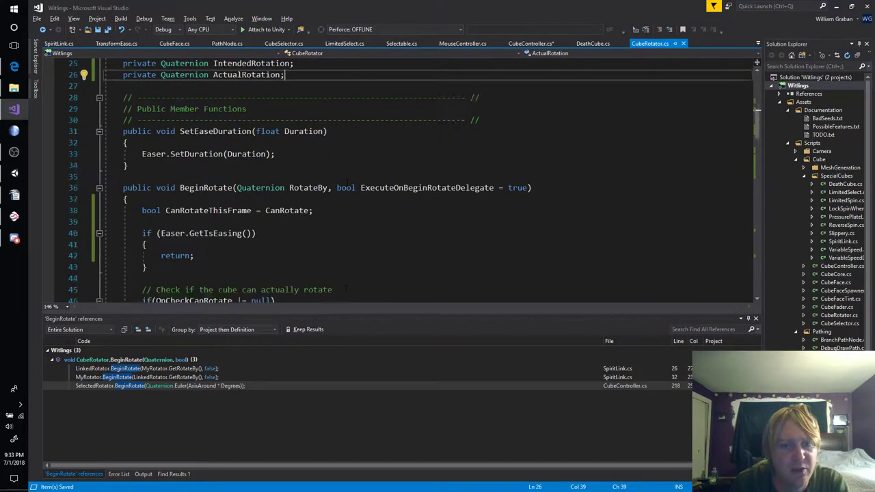
pyautogui.scroll(-2, 345, 289)
pyautogui.scroll(-1, 345, 274)
pyautogui.scroll(-2, 345, 221)
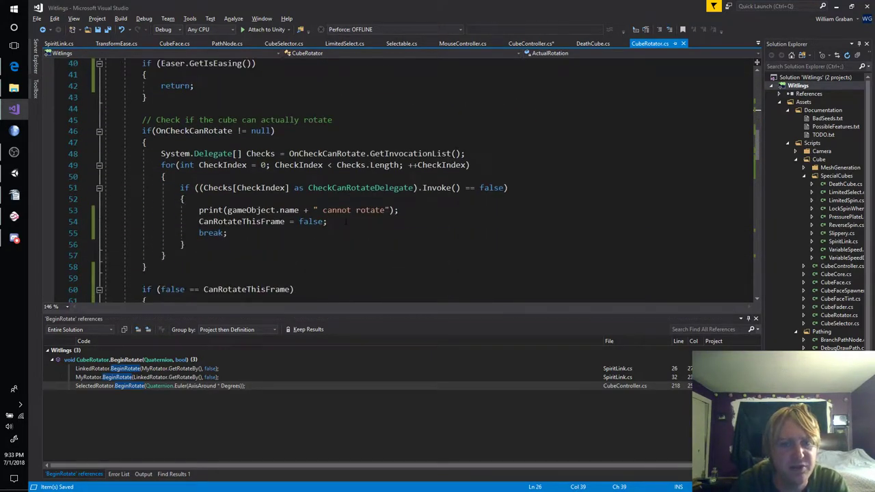
pyautogui.scroll(-4, 346, 221)
pyautogui.scroll(-2, 345, 220)
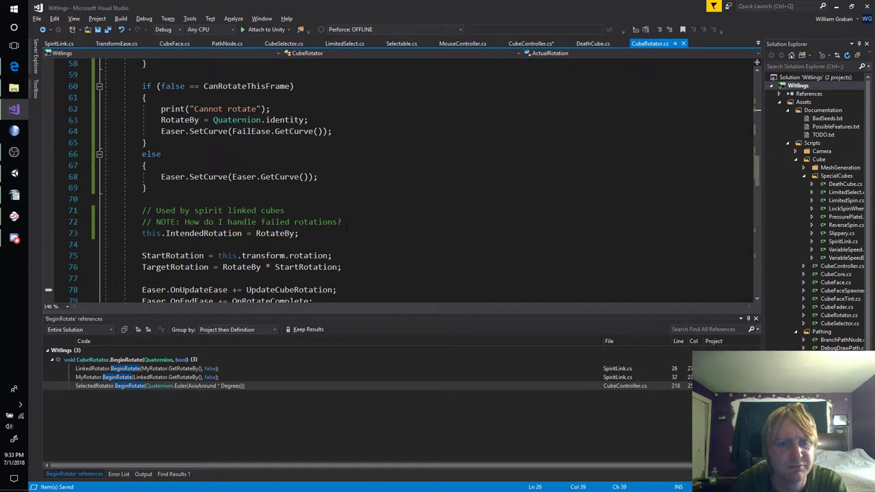
pyautogui.click(206, 131)
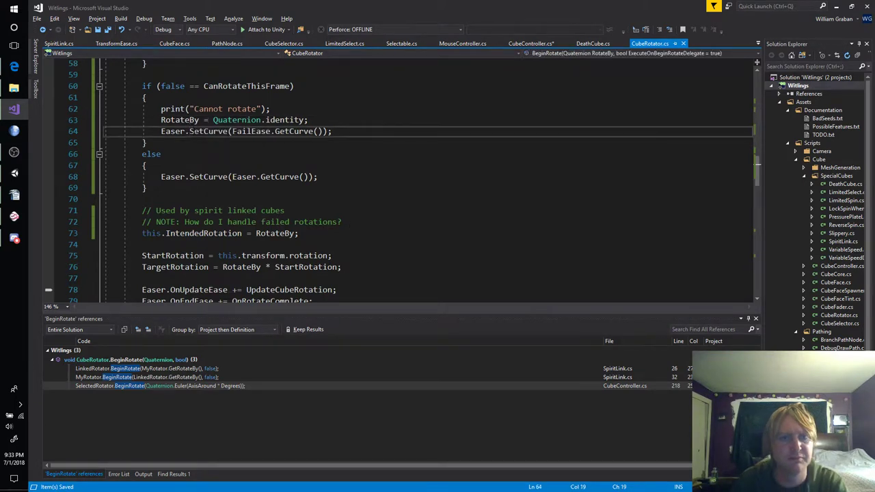
pyautogui.doubleClick(192, 121)
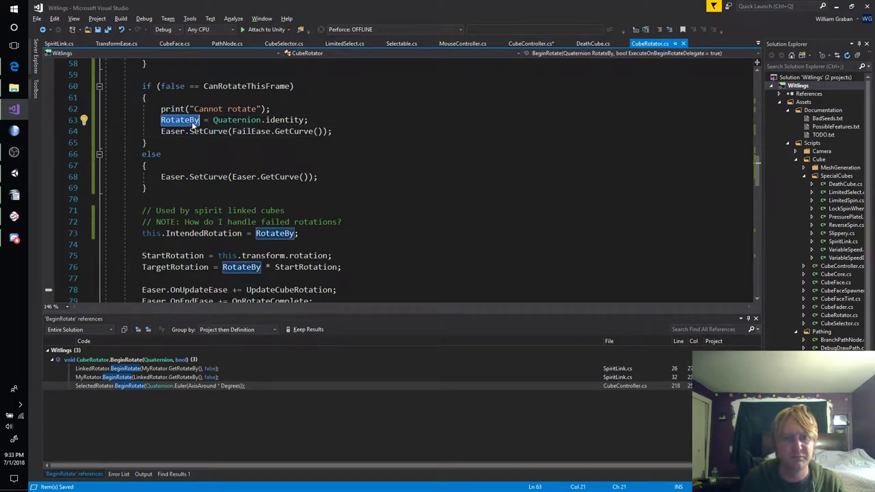
pyautogui.write('Intend')
pyautogui.press('Tab')
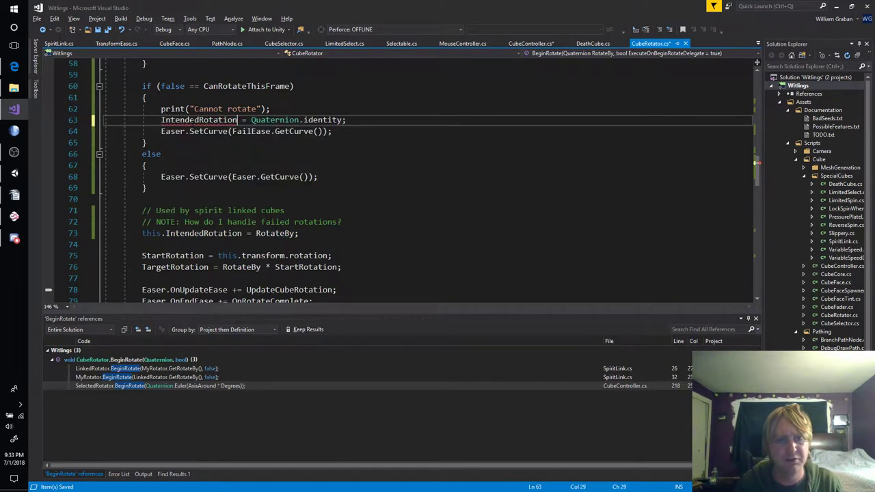
pyautogui.press('Right')
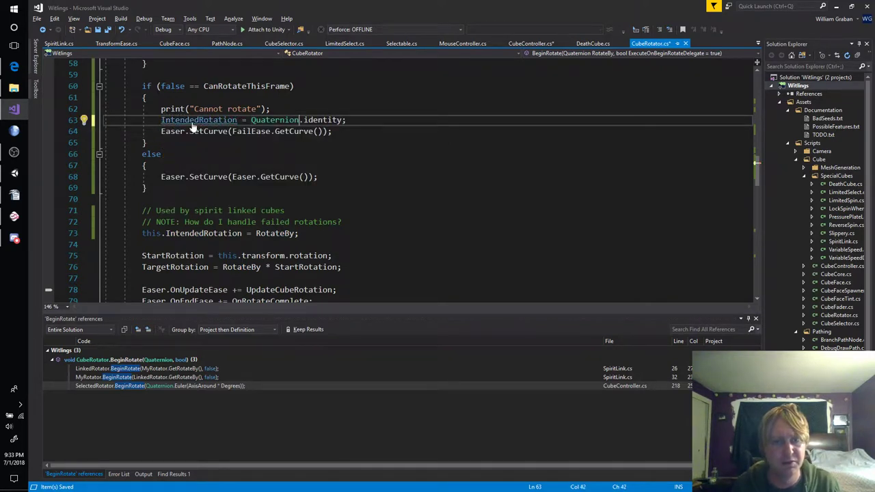
pyautogui.press('Right')
# Set IntendedRotation = RotateBy and add ActualRotation = Quaternion.identity in the failure branch, then save.
pyautogui.press('Return')
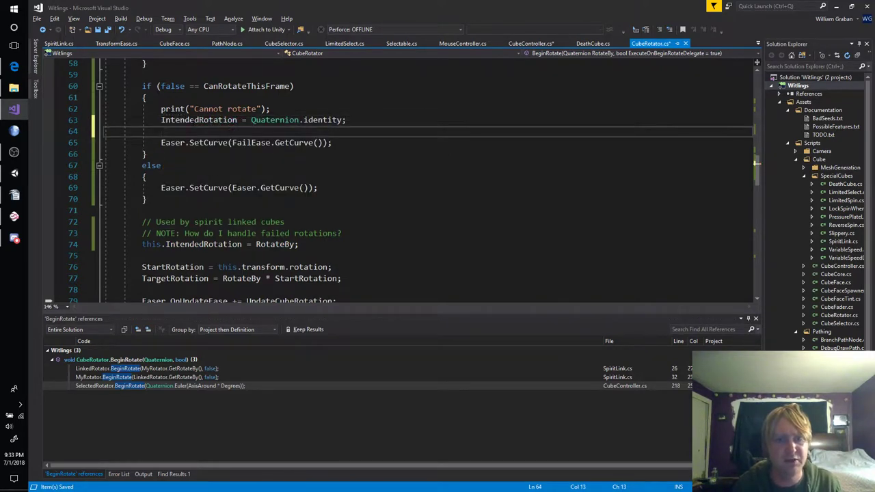
pyautogui.write('Actua')
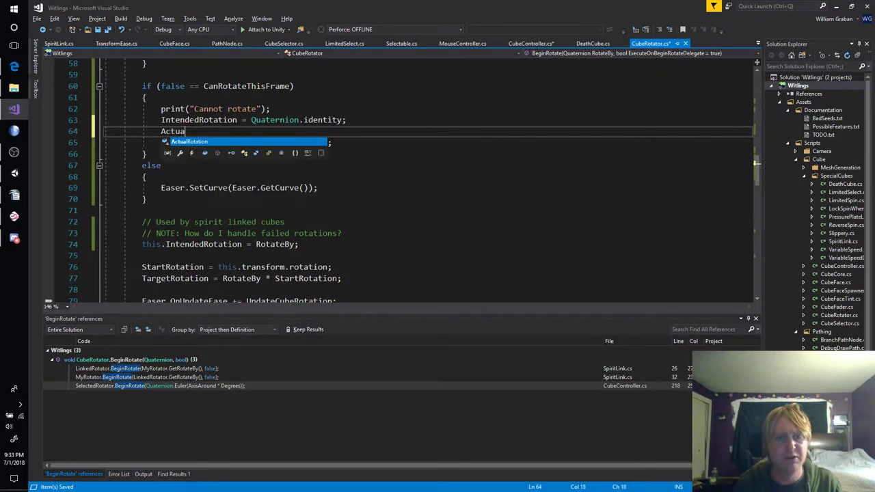
pyautogui.write('lRotation =')
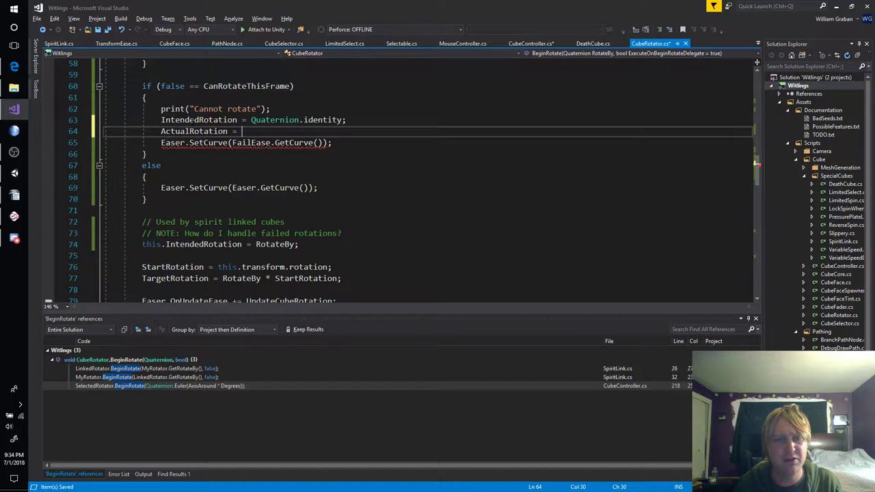
pyautogui.press('Up')
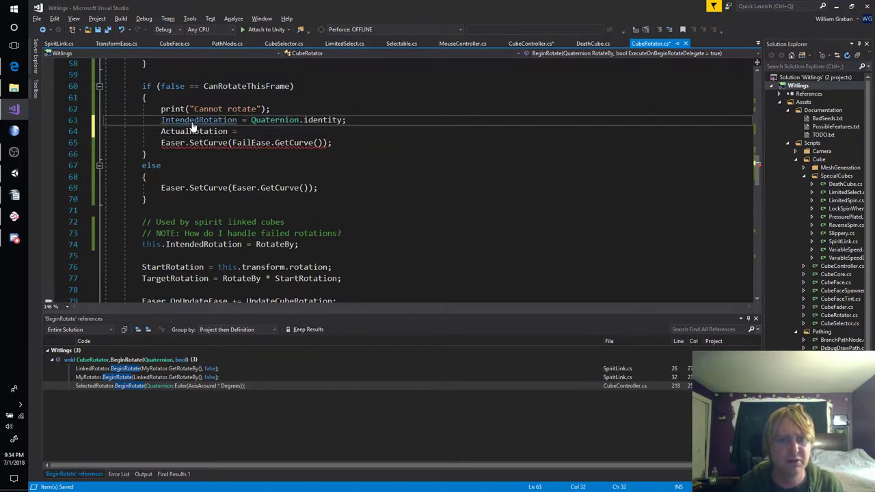
pyautogui.hotkey('ctrl', 'shift', 'Right')
pyautogui.hotkey('ctrl', 'shift', 'Right')
pyautogui.hotkey('ctrl', 'shift', 'Right')
pyautogui.hotkey('shift', 'Left')
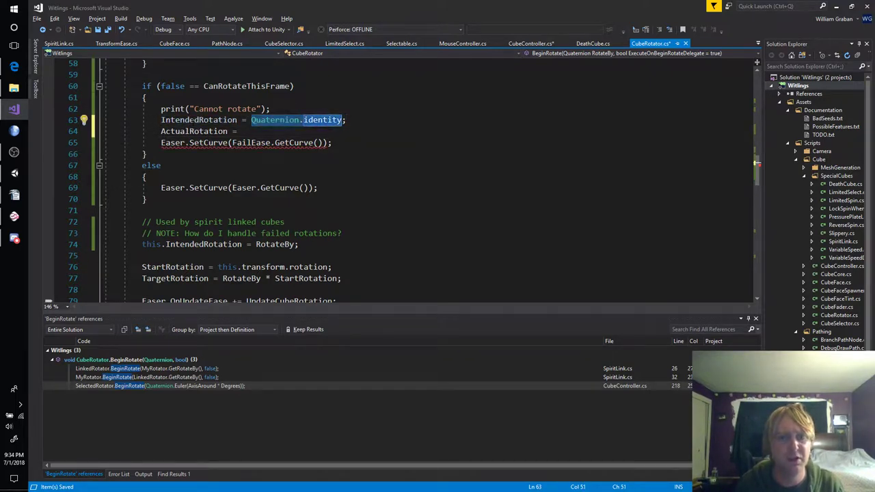
pyautogui.write('R')
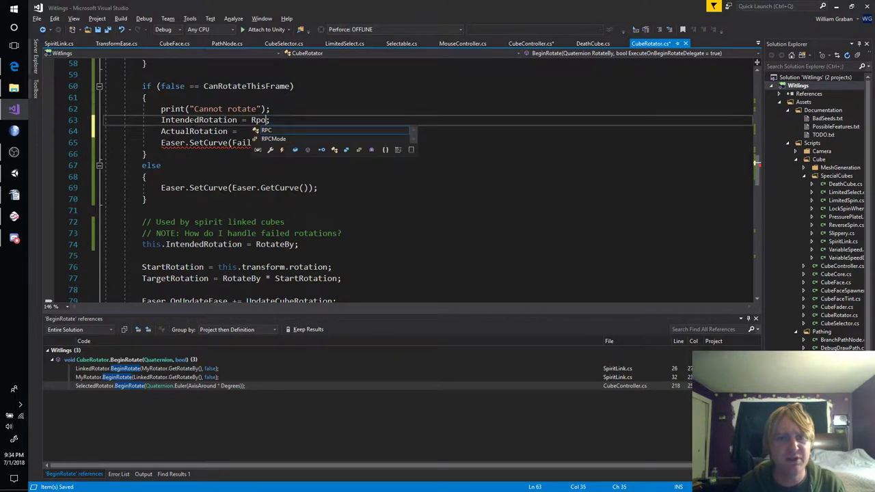
pyautogui.write('otate')
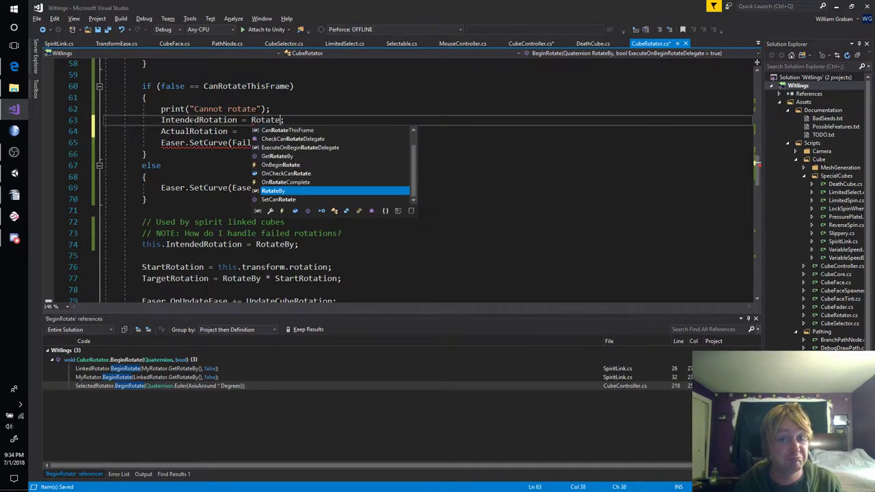
pyautogui.write('By')
pyautogui.press('Escape')
pyautogui.click(242, 131)
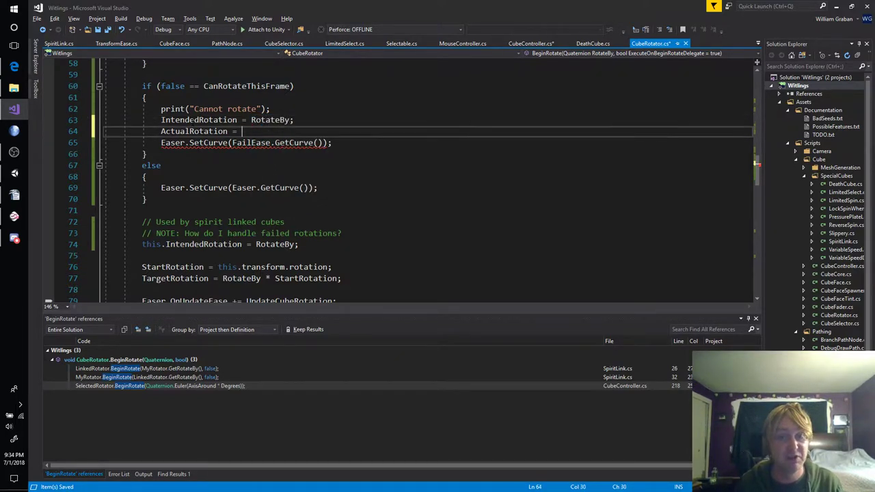
pyautogui.write('Quat')
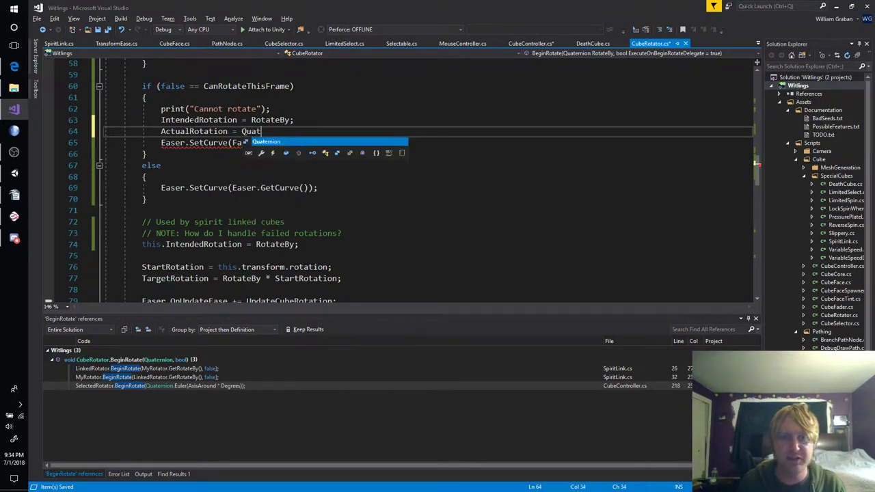
pyautogui.write('ernion.i')
pyautogui.press('Tab')
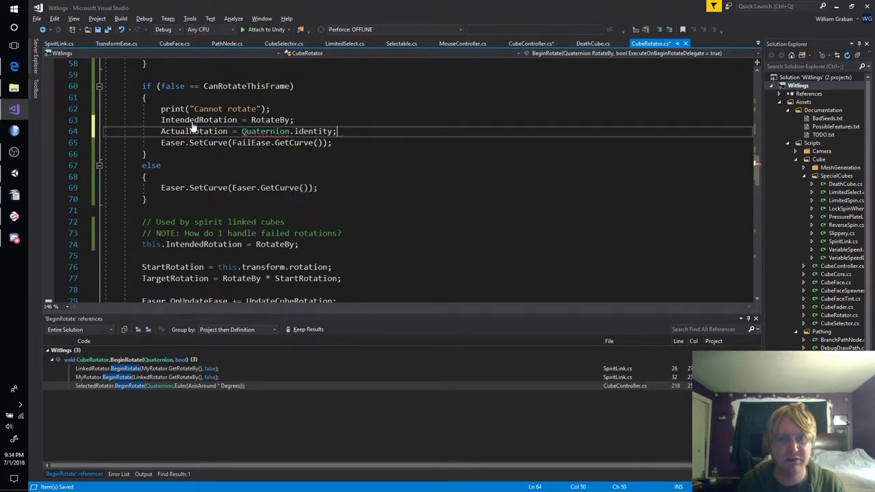
pyautogui.hotkey('ctrl', 's')
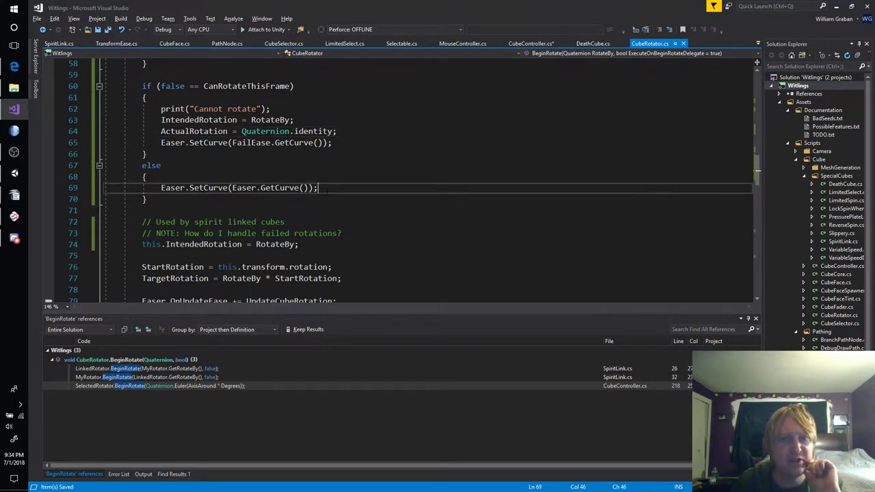
# Add 'ActualRotation = RotateBy;' to the else branch.
pyautogui.press('Return')
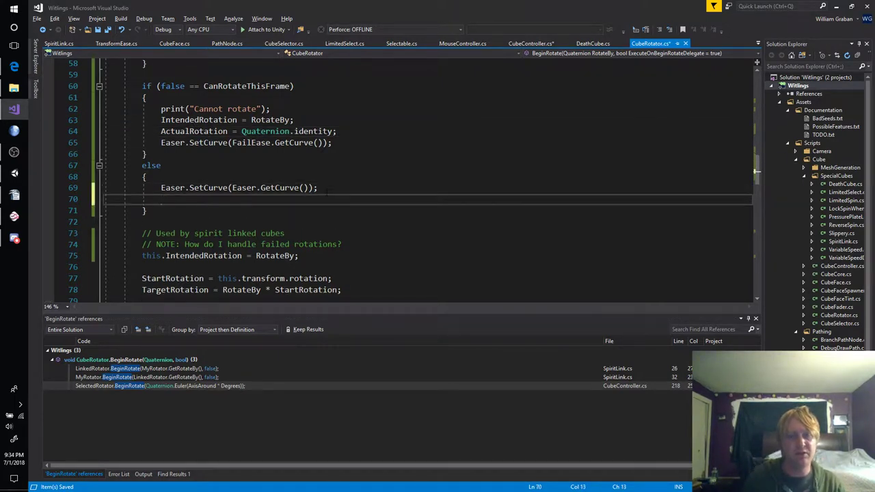
pyautogui.write('Actual')
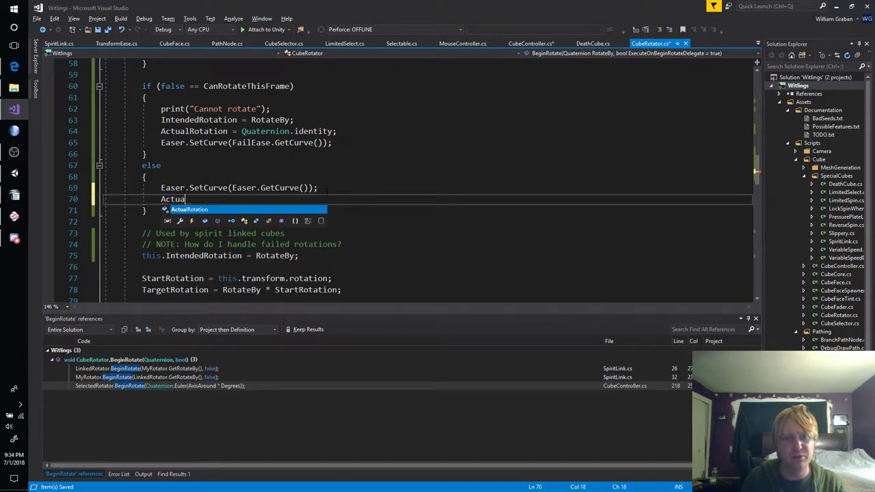
pyautogui.press('Tab')
pyautogui.write('=')
pyautogui.press('BackSpace')
pyautogui.press('BackSpace')
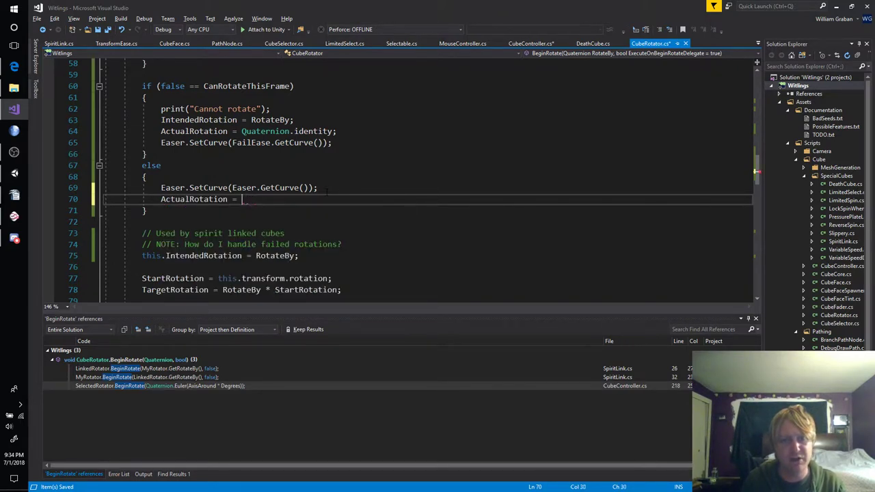
pyautogui.write('RotateBy')
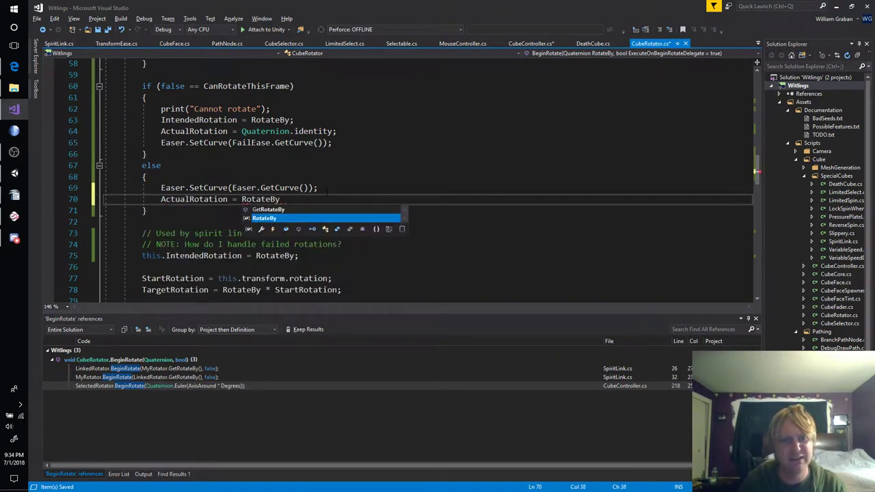
pyautogui.write(';')
# Change line 75 to assign ActualRotation instead of RotateBy and save.
pyautogui.press('Down')
pyautogui.press('Down')
pyautogui.press('Down')
pyautogui.press('Down')
pyautogui.press('Down')
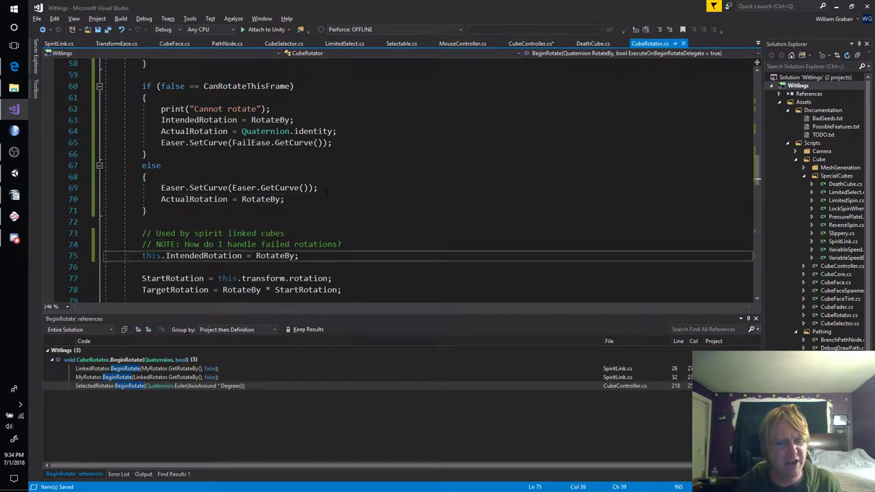
pyautogui.hotkey('ctrl', 'Left')
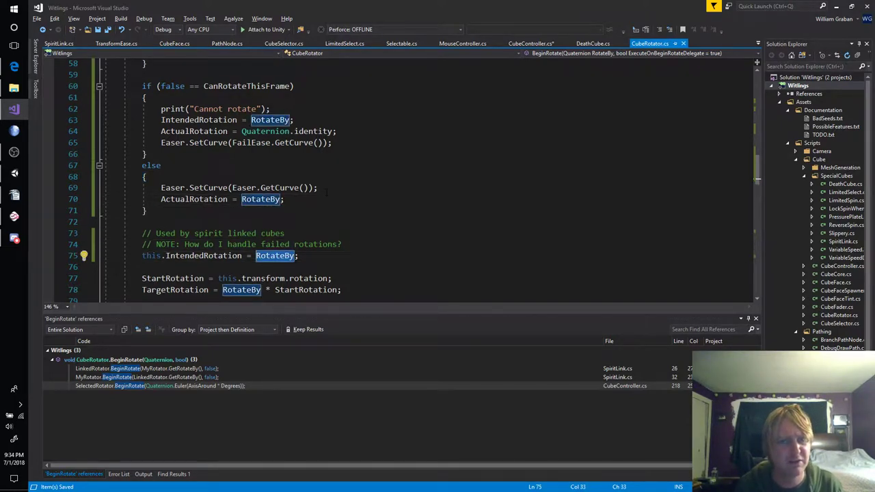
pyautogui.hotkey('ctrl', 'Delete')
pyautogui.write('Actu')
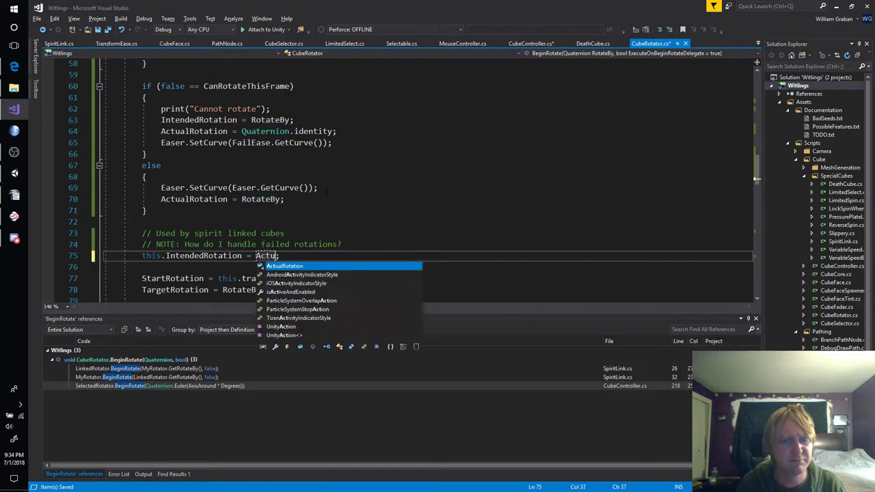
pyautogui.write('a')
pyautogui.hotkey('shift', 'F10')
pyautogui.press('Return')
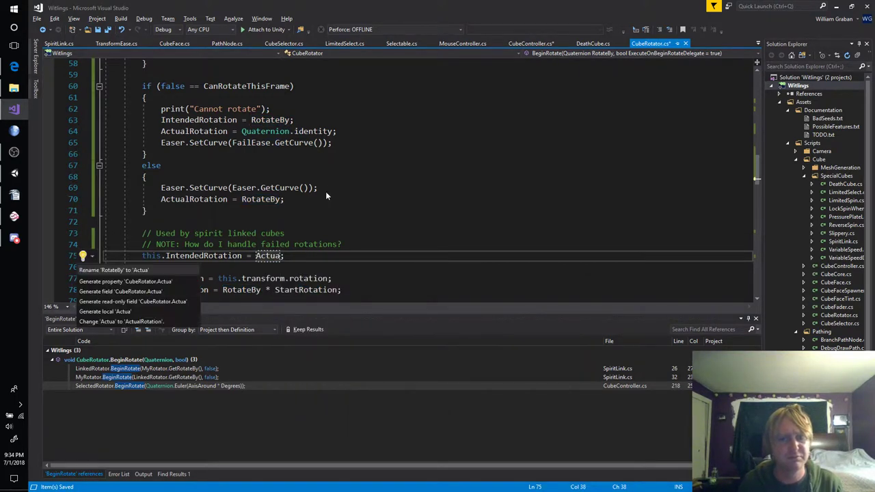
pyautogui.press('Escape')
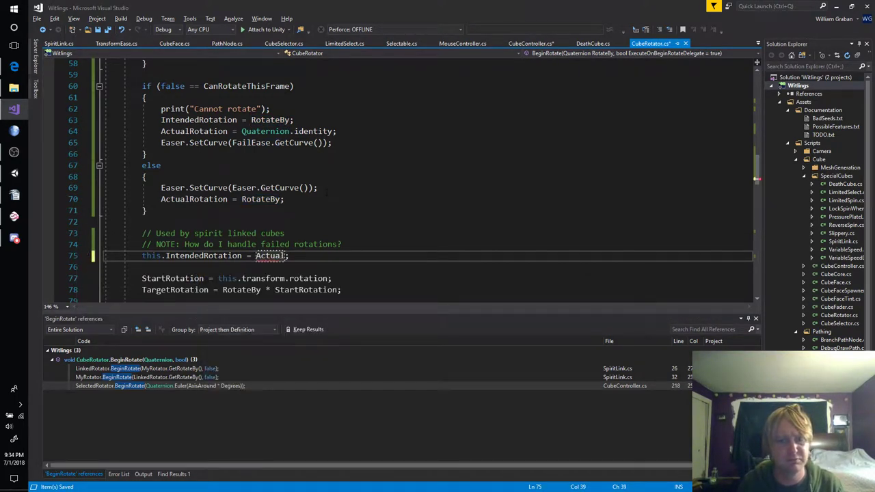
pyautogui.write('l')
pyautogui.press('Tab')
pyautogui.hotkey('ctrl', 's')
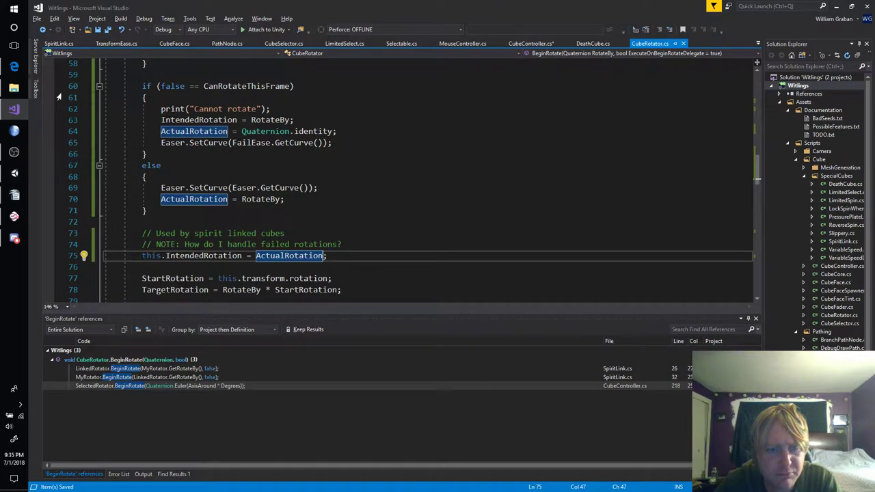
# Play the test scene, repeatedly try turning the locked yellow cube, then stop playing.
pyautogui.hotkey('alt', 'Tab')
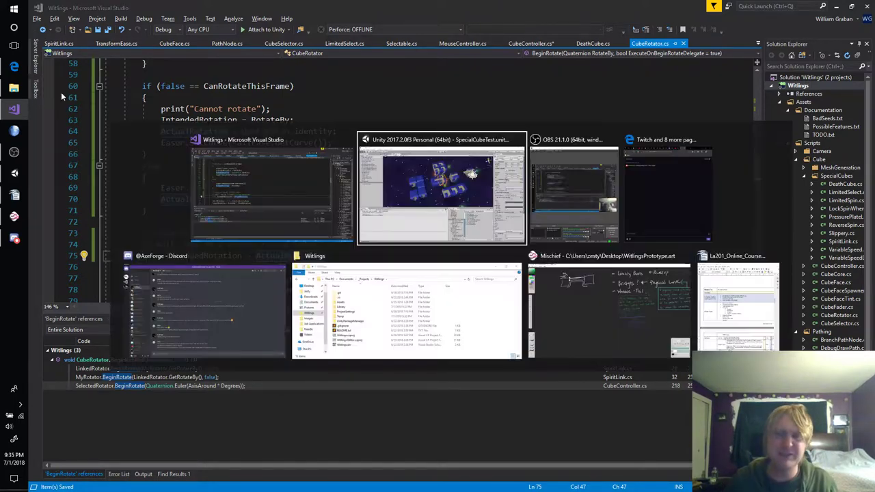
pyautogui.hotkey('ctrl', 'p')
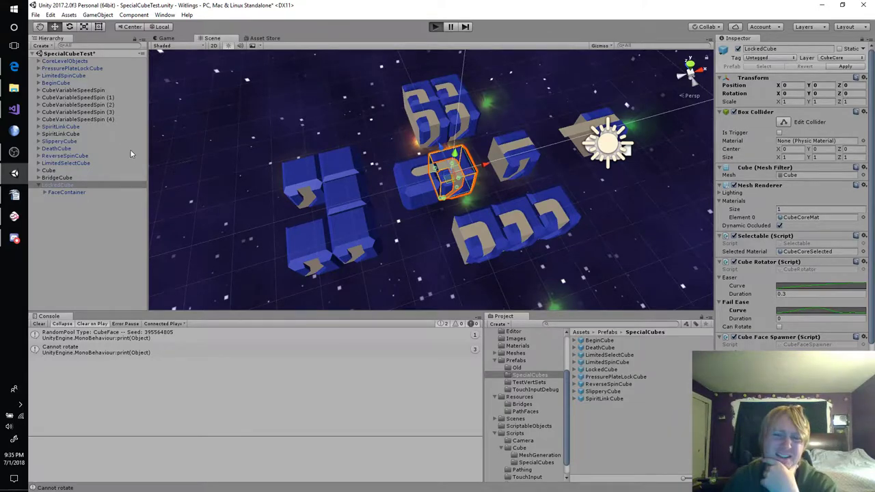
pyautogui.click(442, 171)
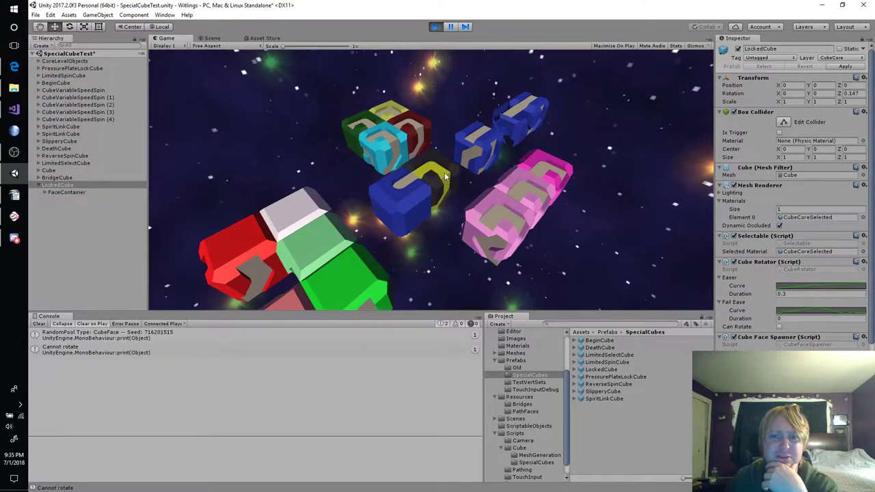
pyautogui.moveTo(415, 195); pyautogui.dragTo(386, 212)
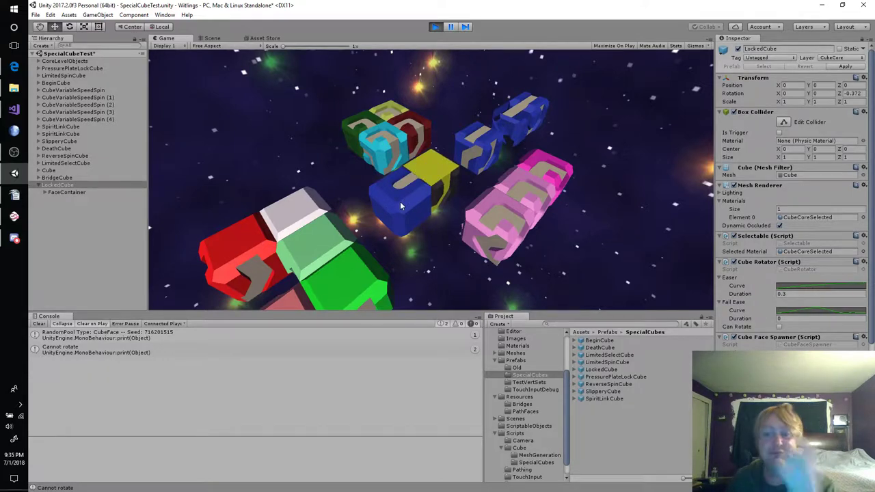
pyautogui.moveTo(424, 171); pyautogui.dragTo(363, 148)
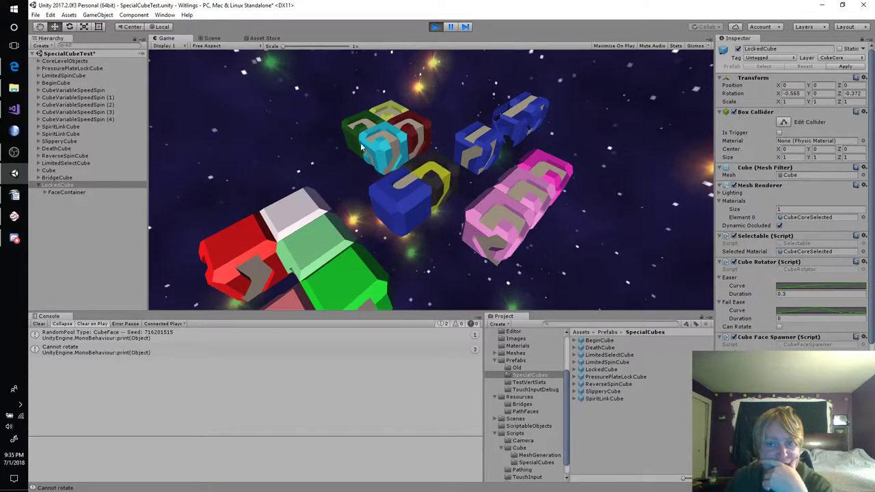
pyautogui.moveTo(424, 172); pyautogui.dragTo(472, 210)
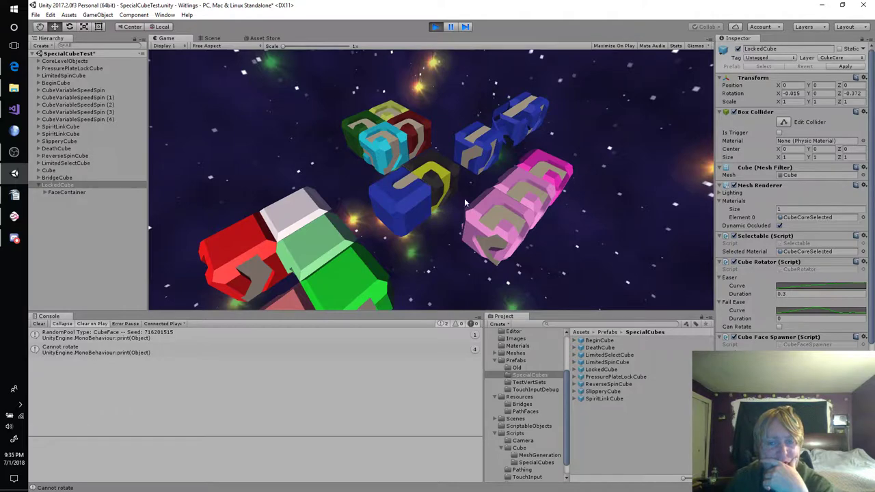
pyautogui.moveTo(438, 176); pyautogui.dragTo(390, 207)
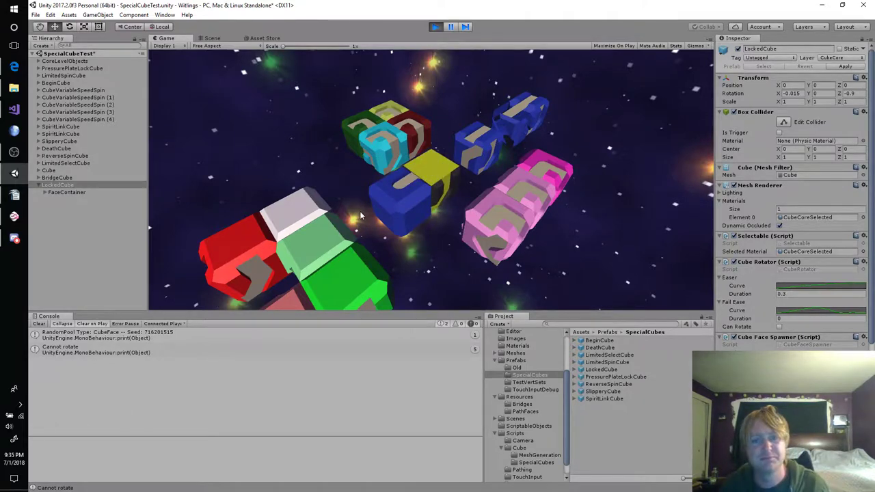
pyautogui.hotkey('alt', 'Tab')
pyautogui.hotkey('alt', 'Tab')
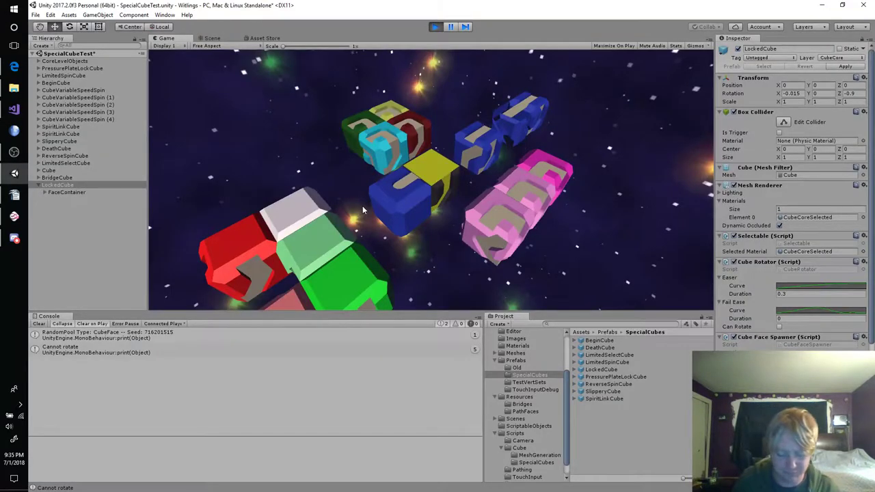
pyautogui.hotkey('ctrl', 'p')
pyautogui.hotkey('alt', 'Tab')
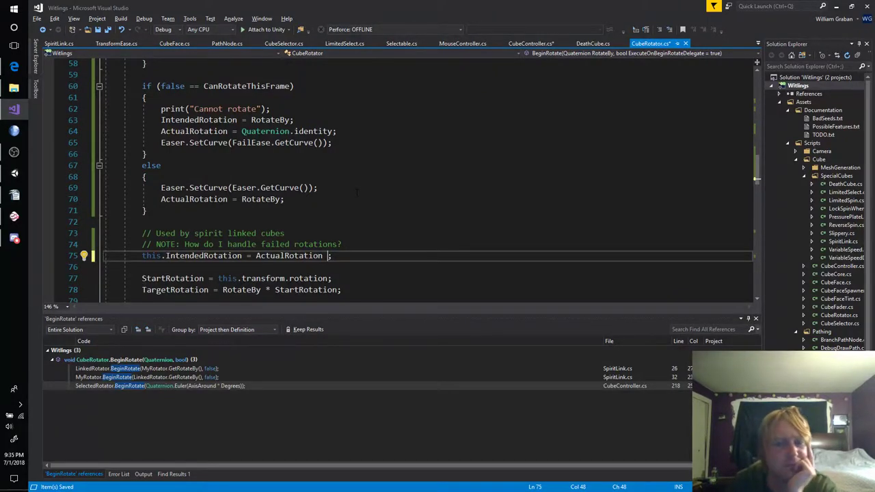
# Delete the stray space before the semicolon on line 75, then read down BeginRotate to BeginEase.
pyautogui.press('BackSpace')
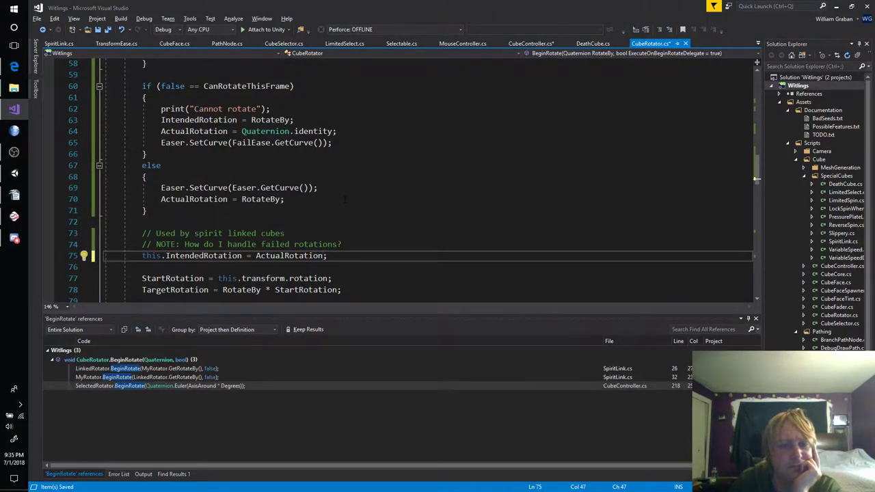
pyautogui.scroll(-3, 346, 199)
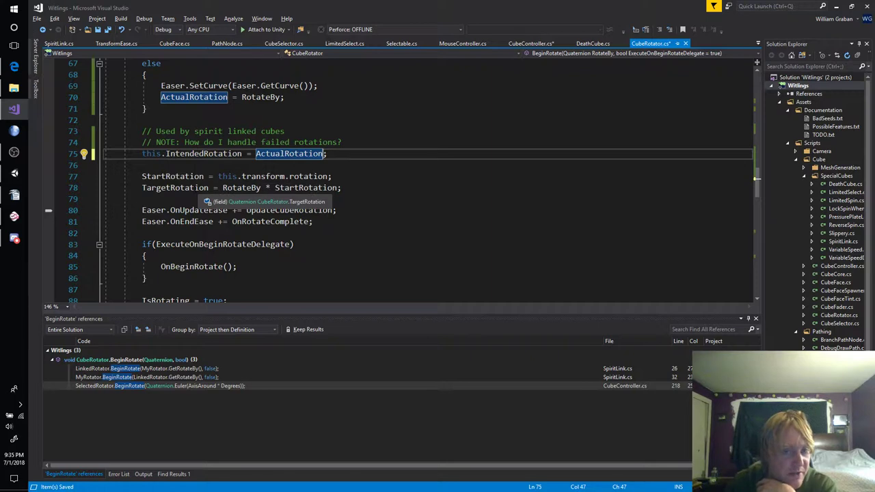
pyautogui.scroll(-1, 485, 208)
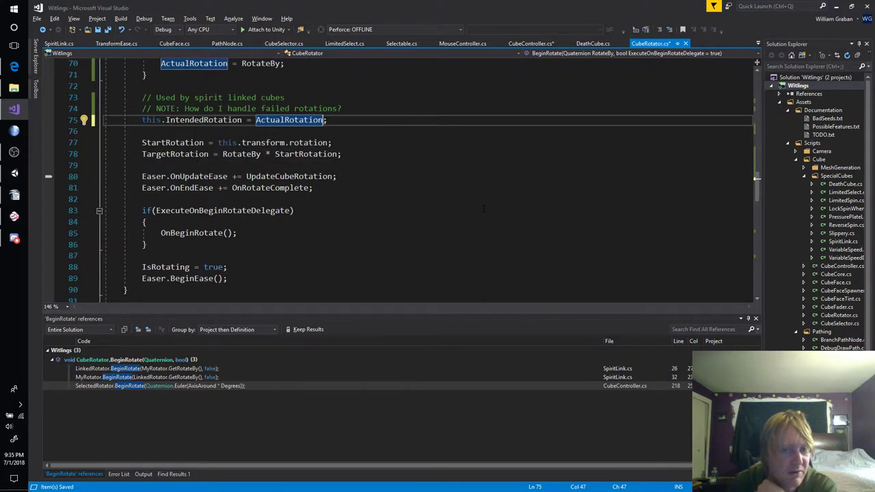
pyautogui.scroll(-1, 485, 208)
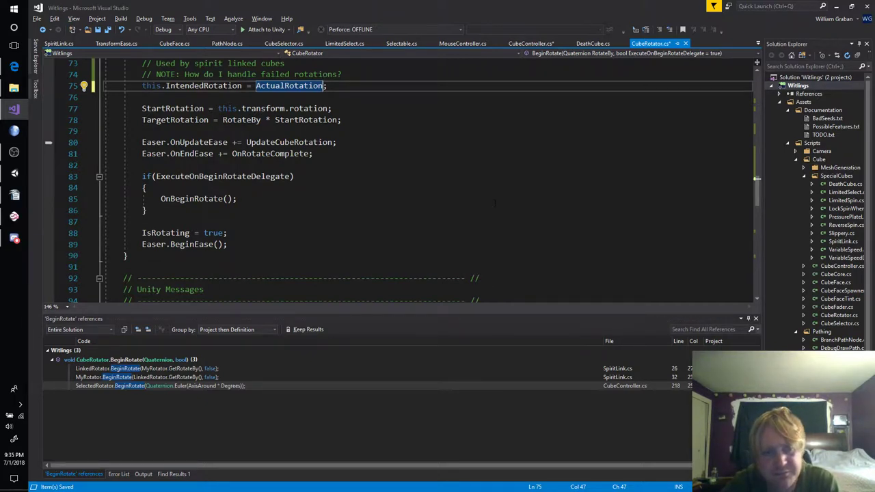
# List all references to BeginEase from its call, then open Find in Files.
pyautogui.click(193, 244)
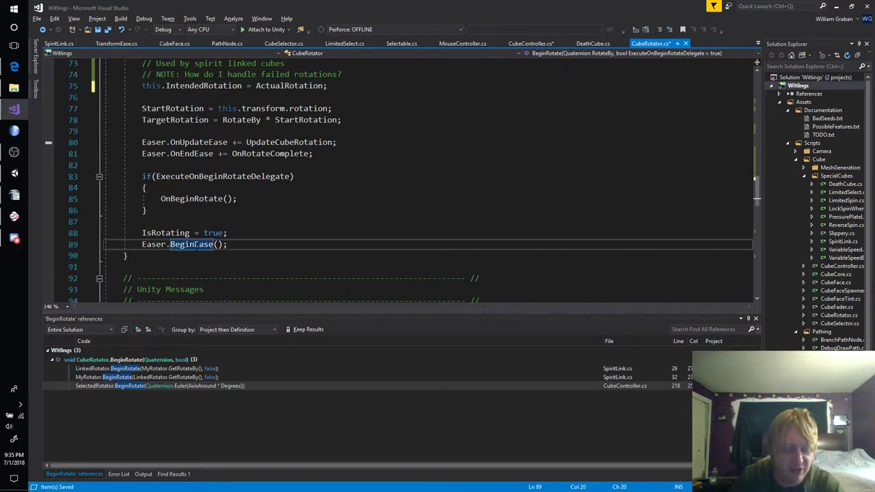
pyautogui.hotkey('shift', 'F12')
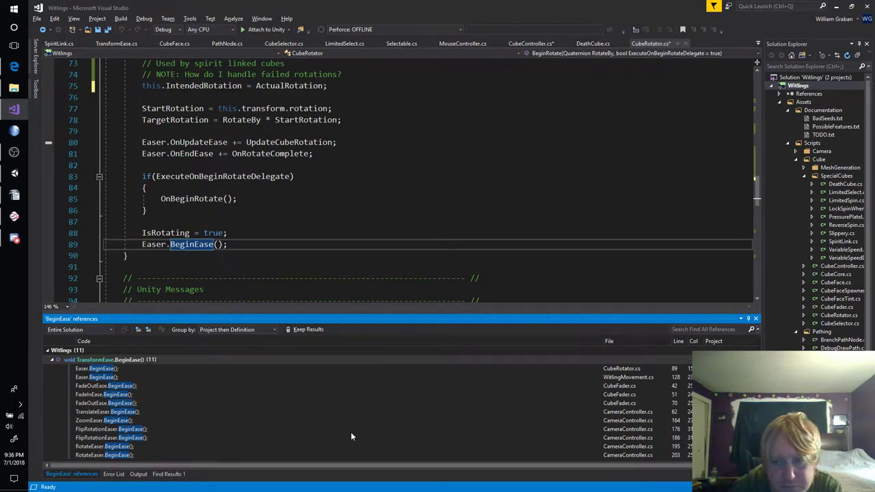
pyautogui.moveTo(355, 433)
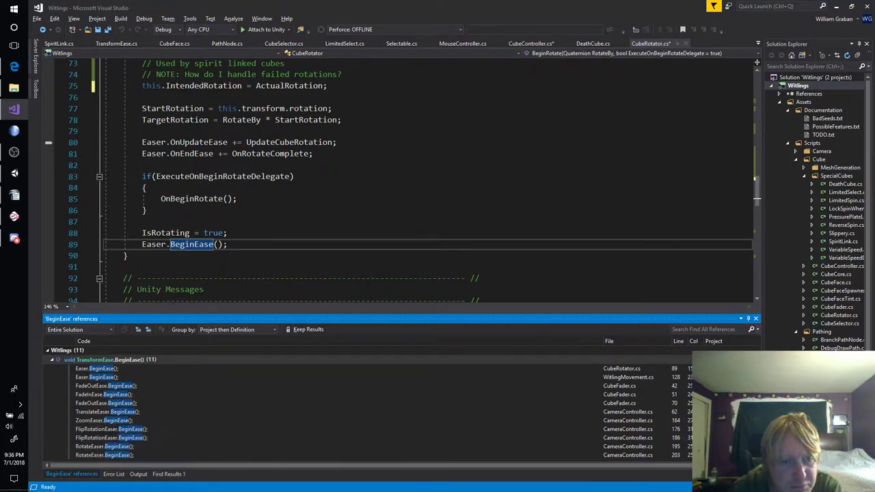
pyautogui.click(247, 248)
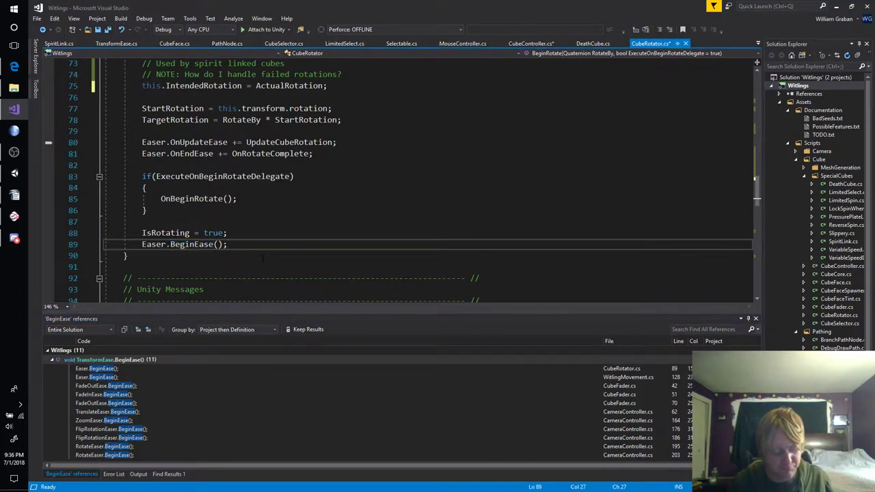
pyautogui.hotkey('ctrl', 'shift', 'f')
# Search the solution for BeginEase and review the CameraController.cs match at line 91.
pyautogui.write('BeginE')
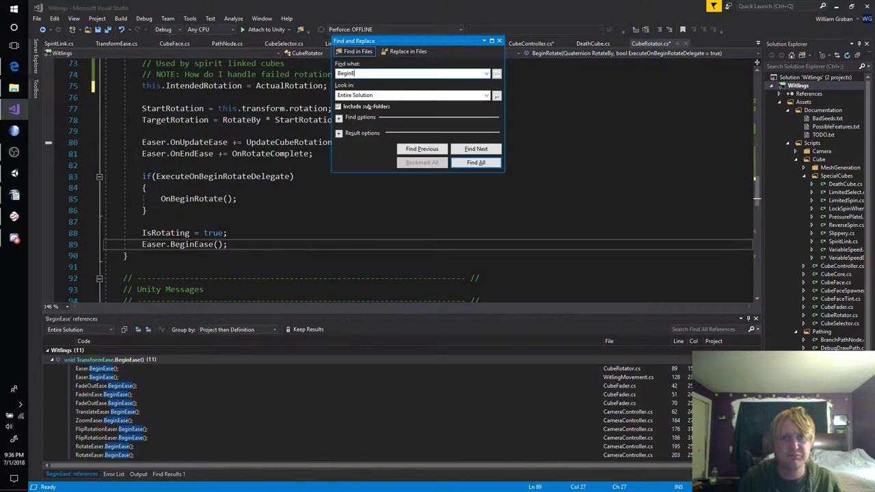
pyautogui.write('ase')
pyautogui.press('Return')
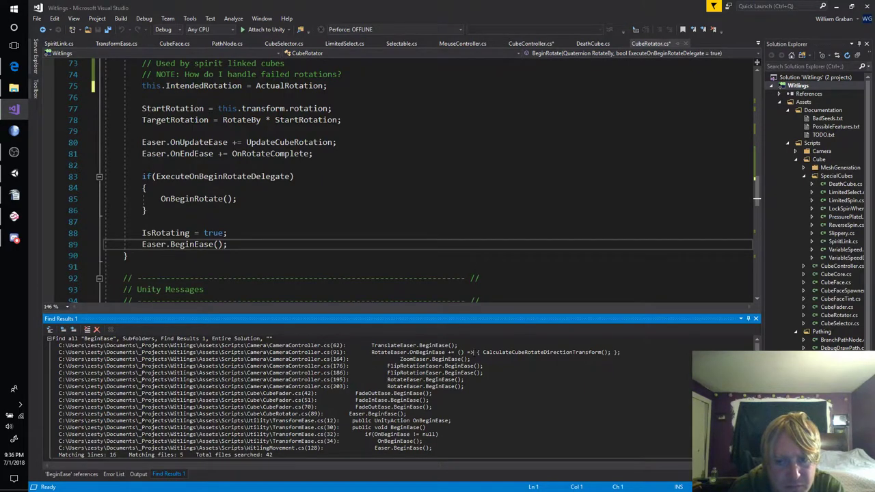
pyautogui.doubleClick(205, 352)
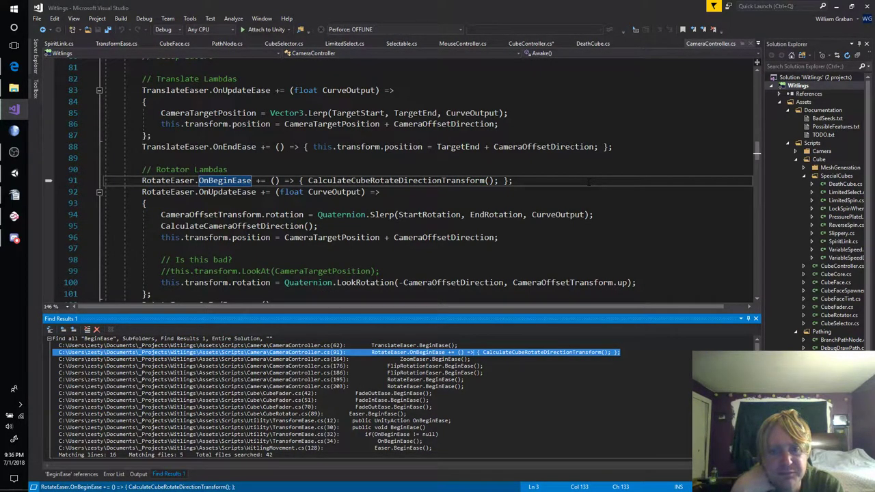
pyautogui.scroll(-3, 589, 182)
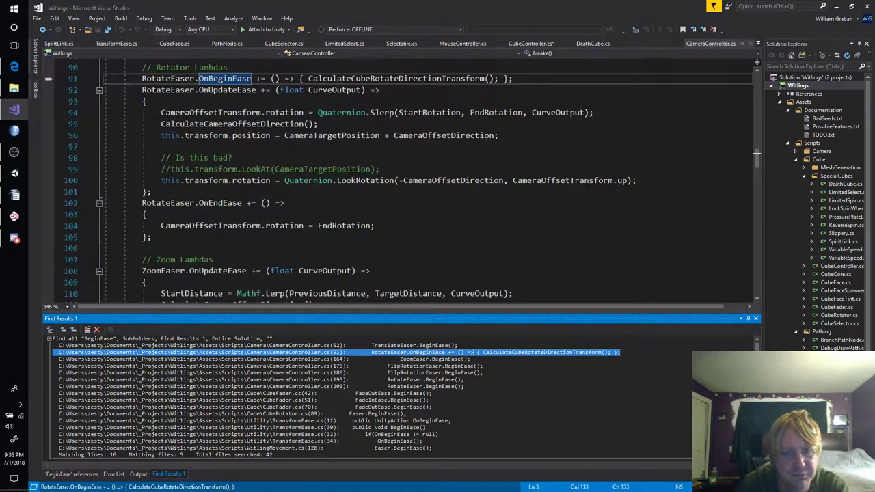
pyautogui.scroll(-2, 592, 180)
pyautogui.scroll(-1, 593, 180)
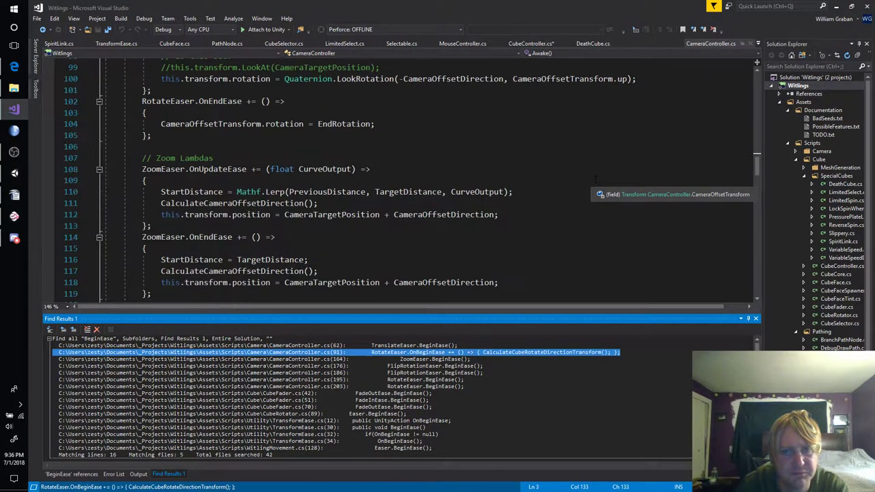
pyautogui.scroll(-2, 595, 180)
pyautogui.scroll(-1, 595, 180)
pyautogui.scroll(-2, 594, 179)
pyautogui.scroll(-2, 594, 180)
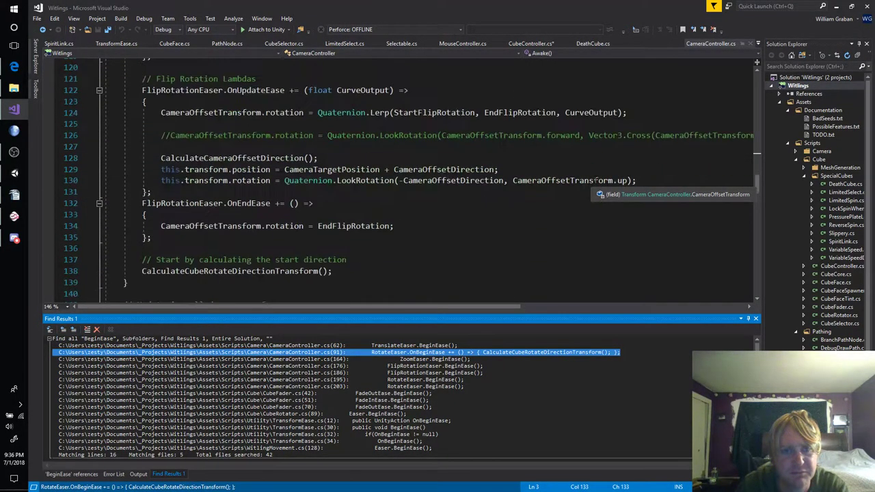
pyautogui.scroll(-1, 595, 180)
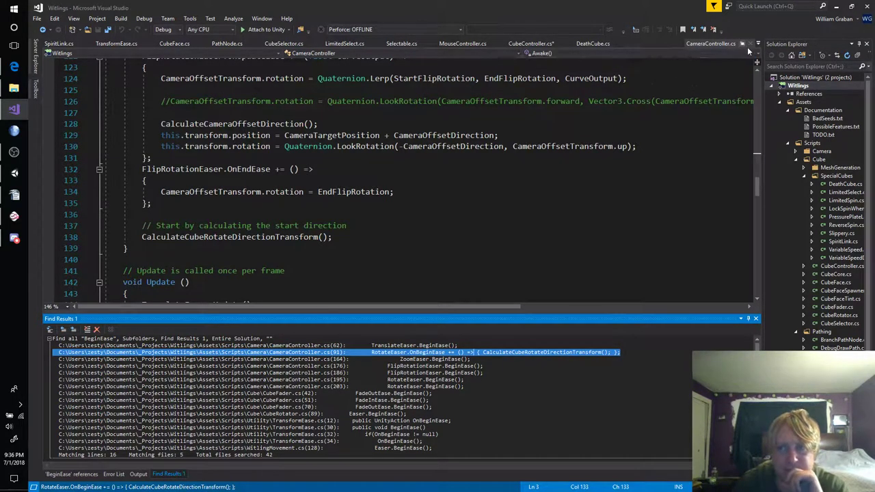
# Return to CubeRotator.cs, then open CubeFace.cs from Solution Explorer.
pyautogui.hotkey('ctrl', '-')
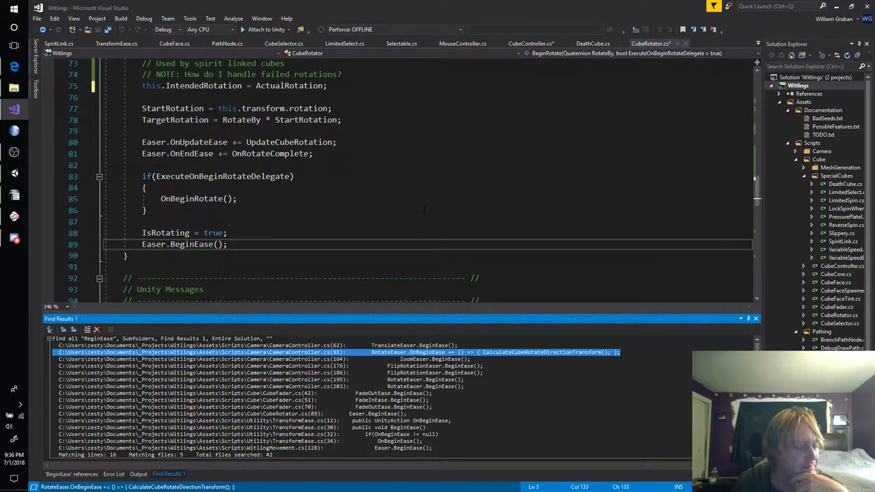
pyautogui.scroll(1, 424, 209)
pyautogui.scroll(2, 421, 213)
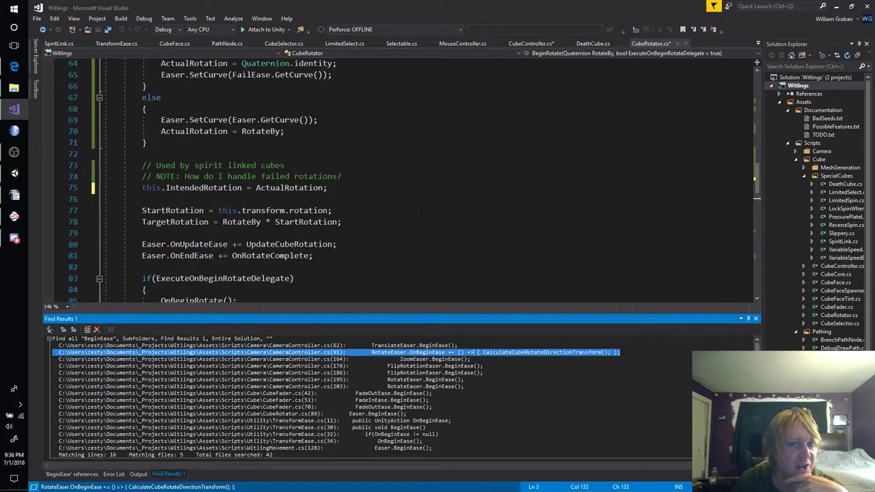
pyautogui.scroll(3, 421, 209)
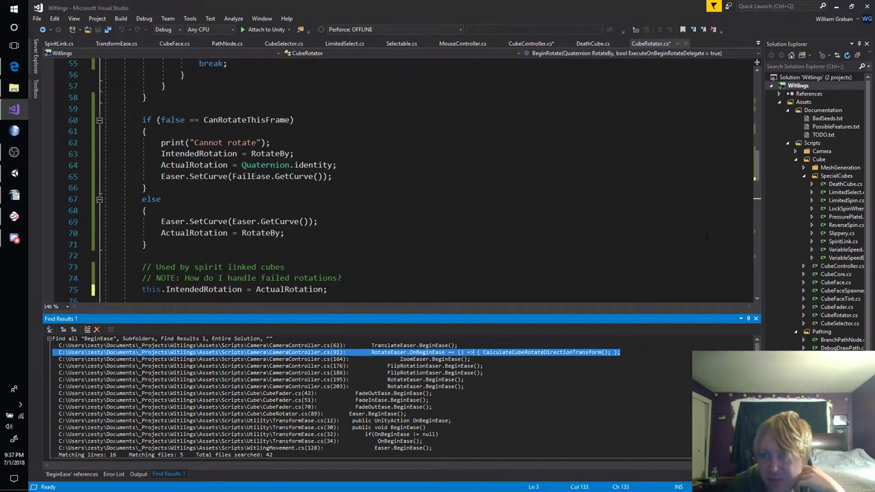
pyautogui.doubleClick(835, 283)
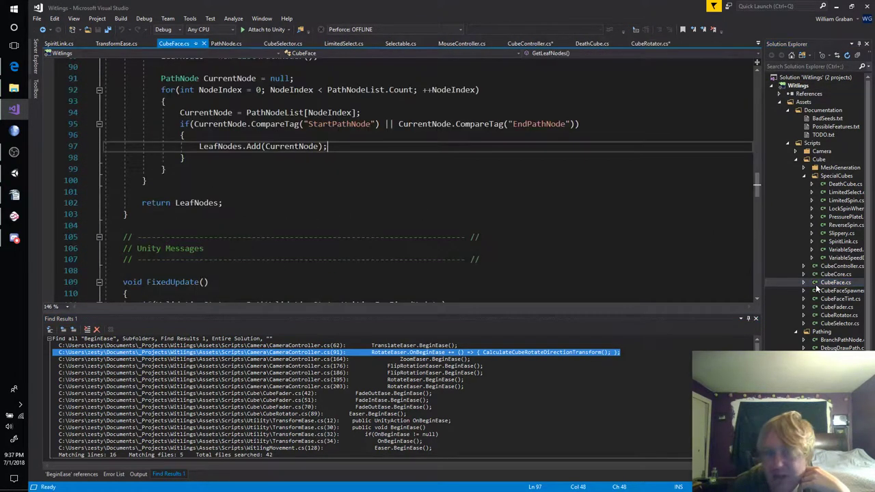
# Scroll up and down through CubeFace.cs to read its code.
pyautogui.scroll(4, 534, 219)
pyautogui.scroll(3, 538, 218)
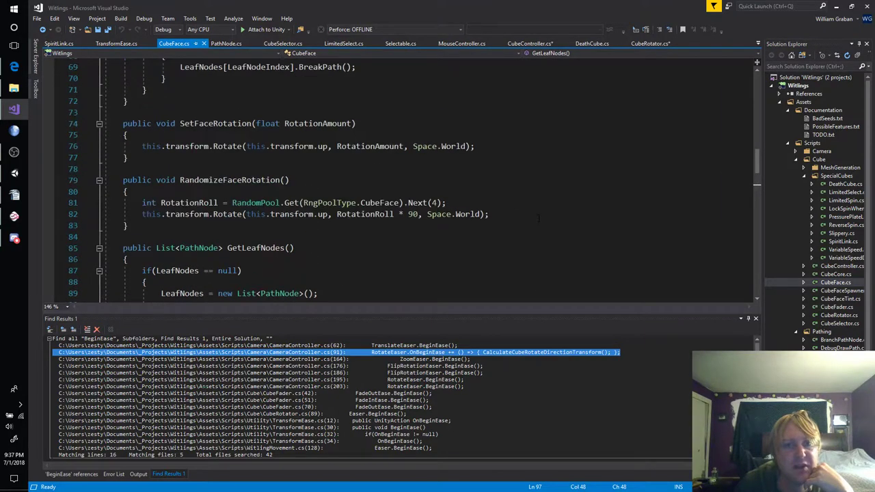
pyautogui.scroll(3, 542, 216)
pyautogui.scroll(2, 546, 216)
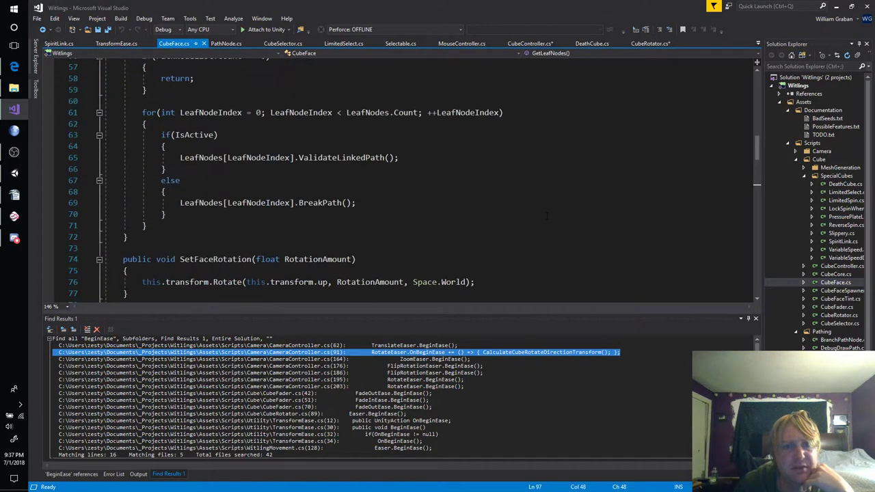
pyautogui.scroll(3, 549, 218)
pyautogui.scroll(1, 552, 218)
pyautogui.scroll(3, 552, 218)
pyautogui.scroll(2, 553, 218)
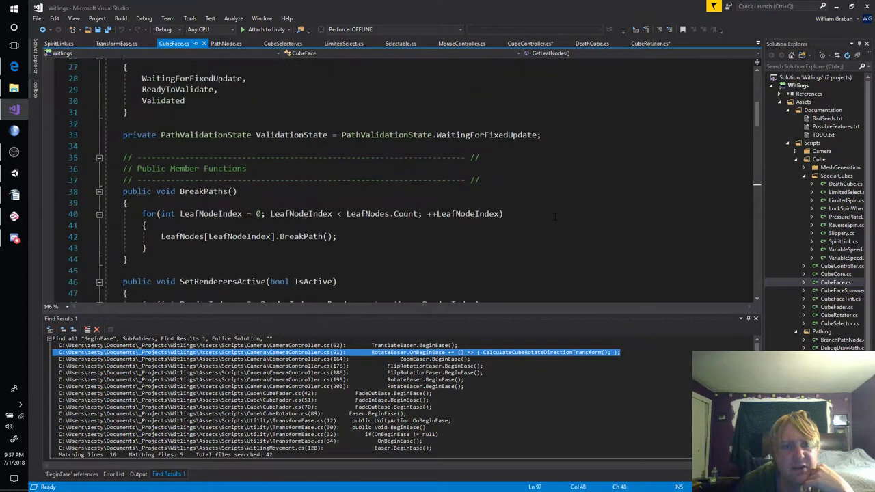
pyautogui.scroll(2, 555, 218)
pyautogui.scroll(3, 558, 217)
pyautogui.scroll(1, 557, 218)
pyautogui.scroll(3, 559, 219)
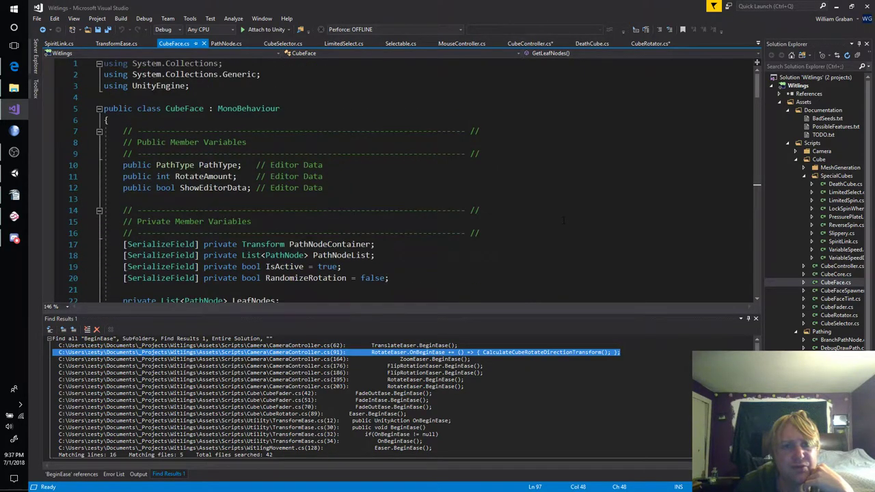
pyautogui.scroll(-11, 561, 222)
pyautogui.scroll(-6, 563, 226)
pyautogui.scroll(-5, 563, 227)
pyautogui.scroll(-4, 563, 227)
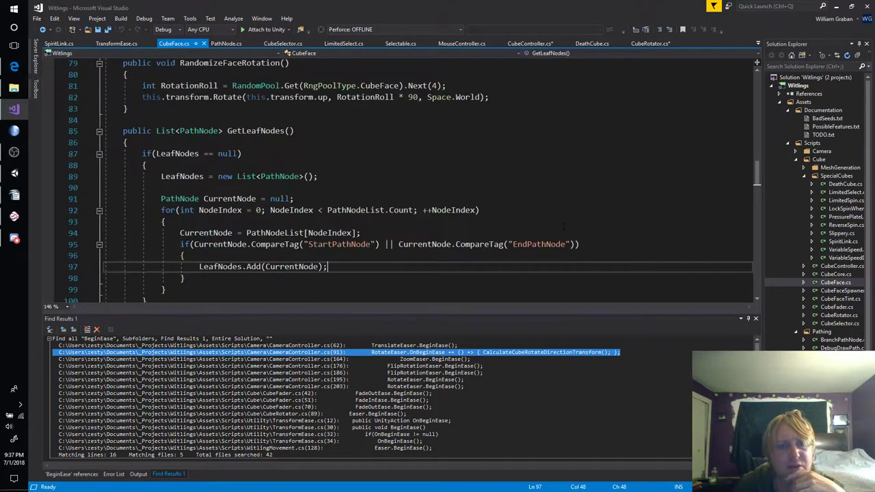
pyautogui.scroll(-5, 563, 228)
pyautogui.scroll(-1, 564, 229)
pyautogui.scroll(-2, 563, 229)
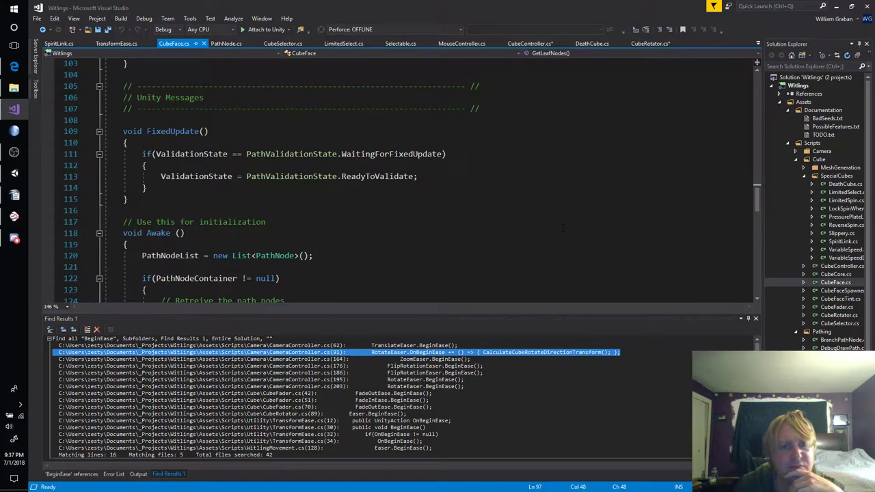
pyautogui.scroll(-3, 564, 230)
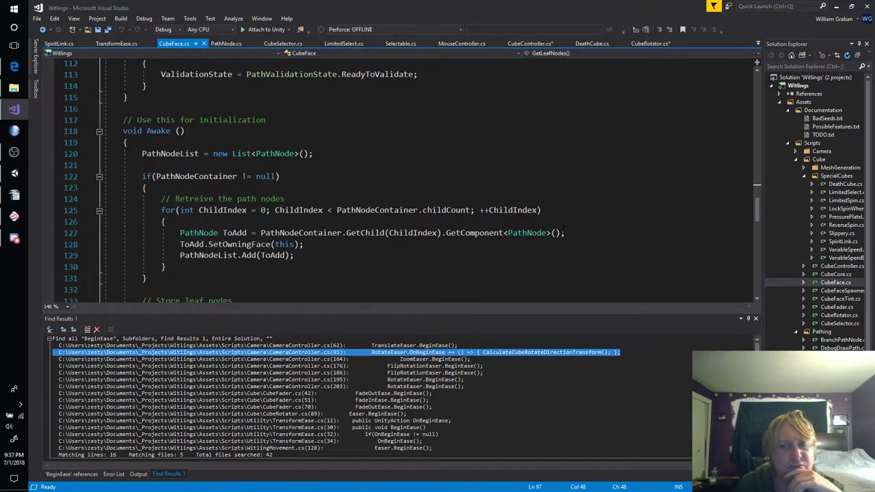
pyautogui.scroll(-4, 563, 230)
pyautogui.scroll(-1, 564, 231)
pyautogui.scroll(-3, 564, 231)
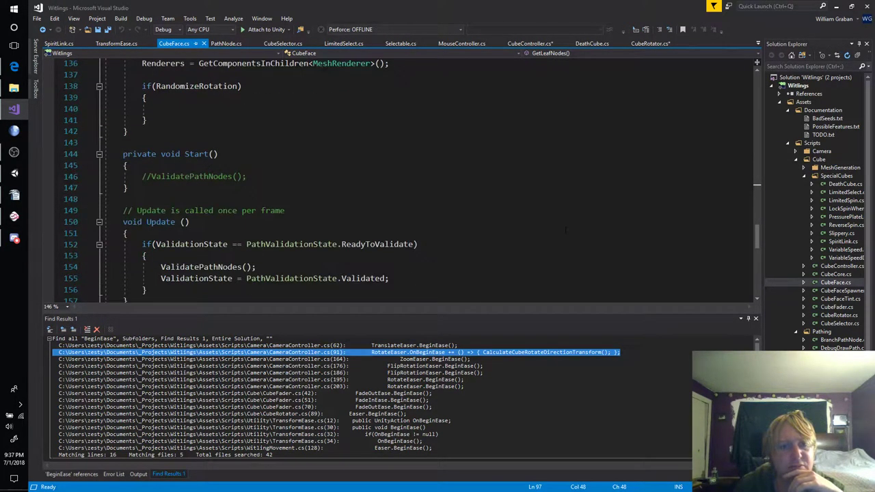
pyautogui.scroll(-2, 564, 231)
pyautogui.scroll(-1, 566, 231)
pyautogui.scroll(-4, 566, 231)
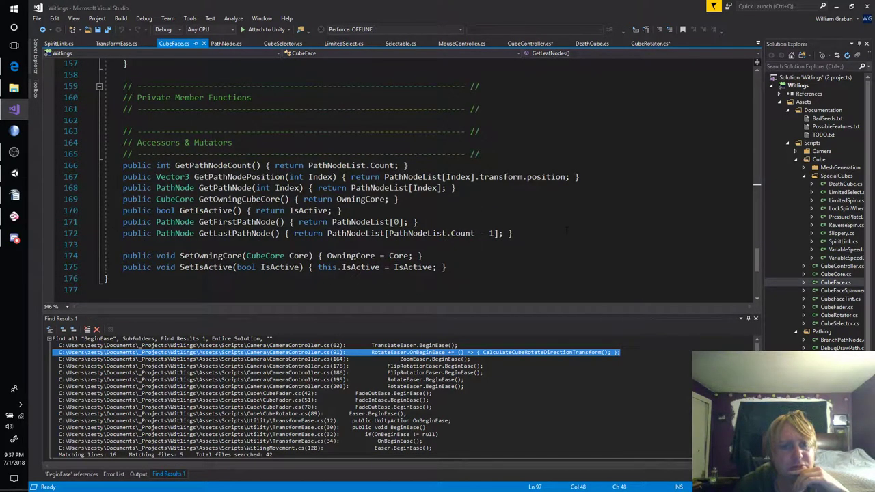
# Open CubeCore.cs from Solution Explorer and bring its Start method into view.
pyautogui.click(824, 275)
pyautogui.scroll(5, 550, 226)
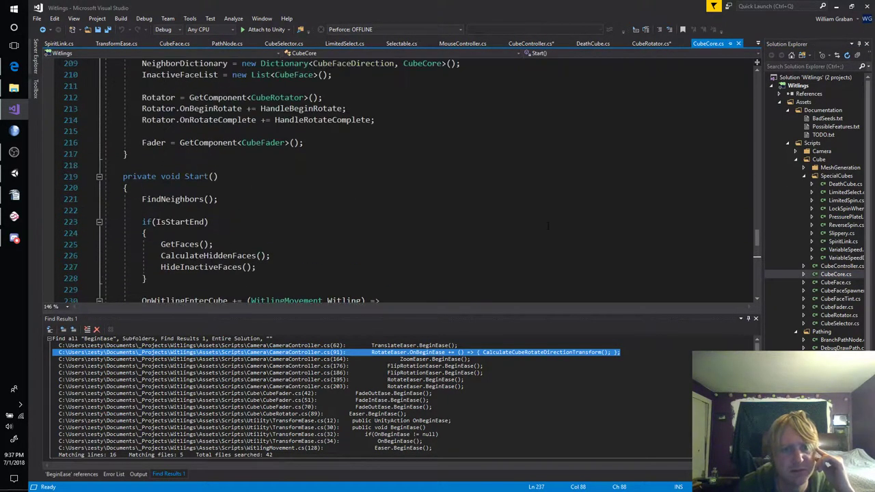
pyautogui.scroll(-1, 551, 226)
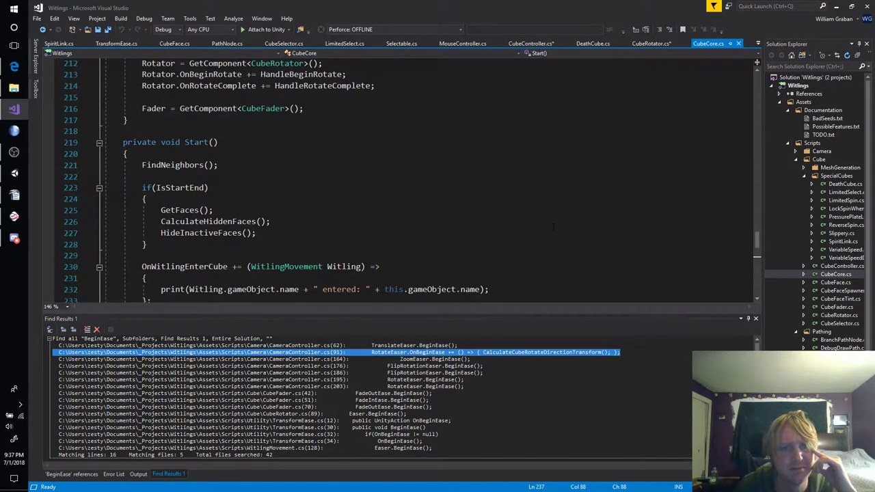
# Jump to CalculateHiddenFaces' definition, list its three references, and open the HandleBeginRotate call at line 198.
pyautogui.doubleClick(242, 221)
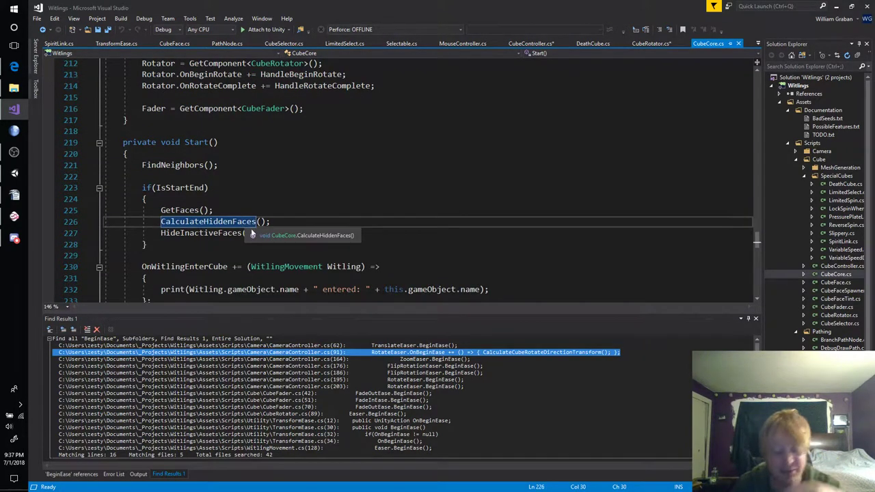
pyautogui.press('F12')
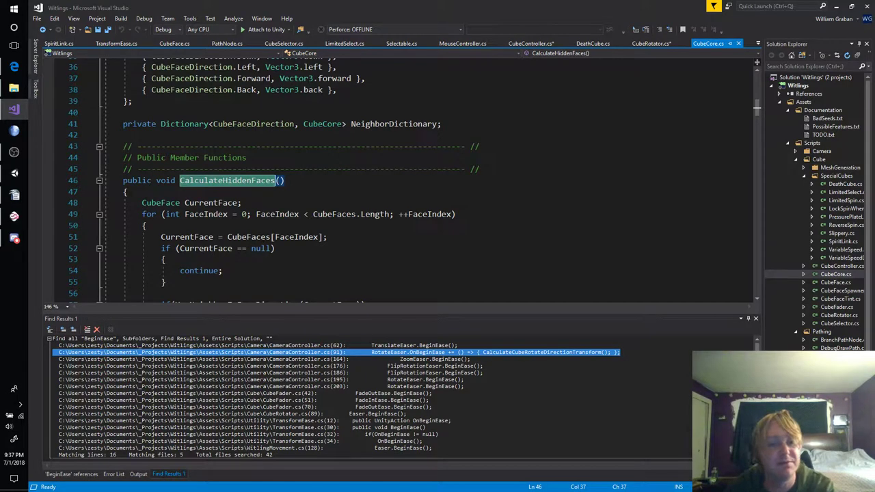
pyautogui.scroll(-3, 434, 163)
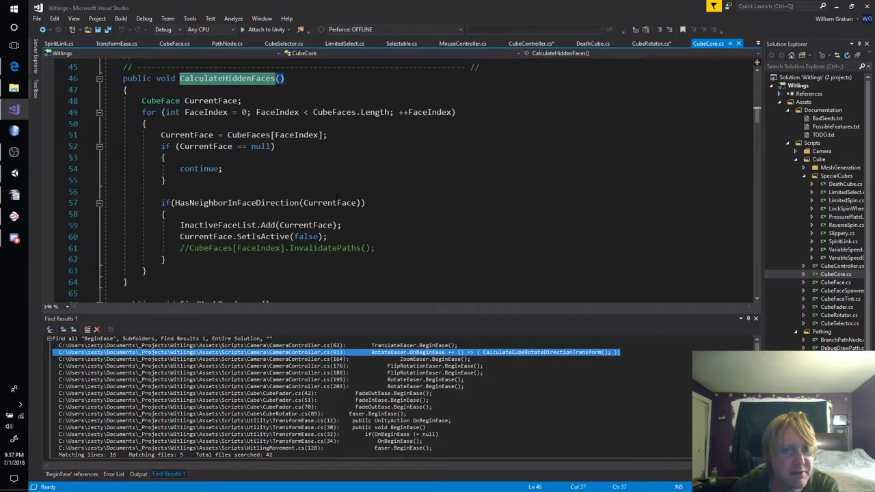
pyautogui.hotkey('shift', 'F12')
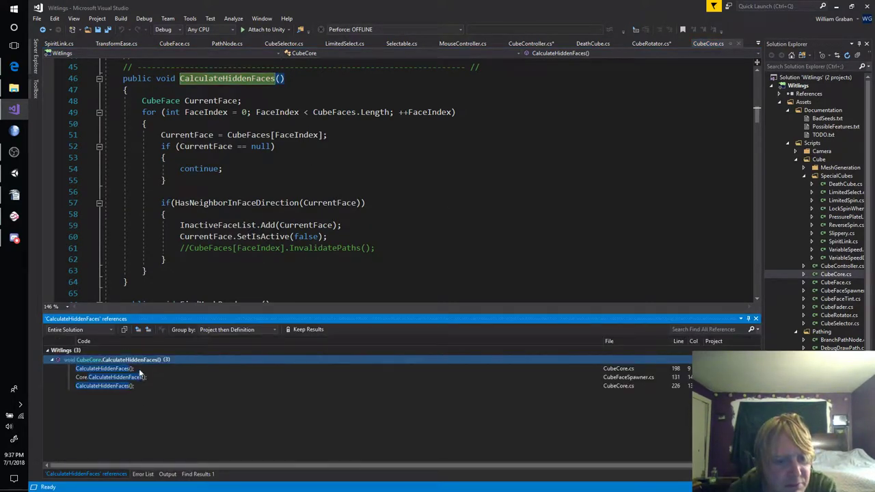
pyautogui.doubleClick(139, 370)
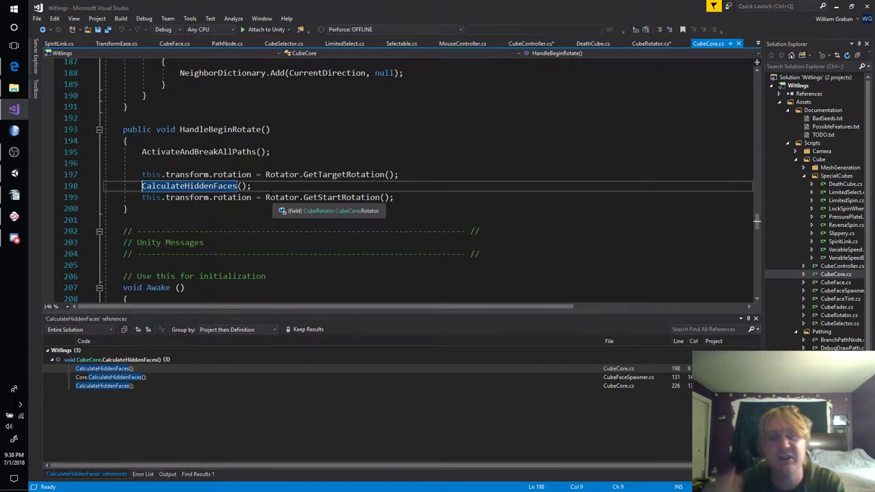
# Find the single GetTargetRotation reference at CubeCore.cs line 197 and open its definition in CubeRotator.cs.
pyautogui.click(318, 174)
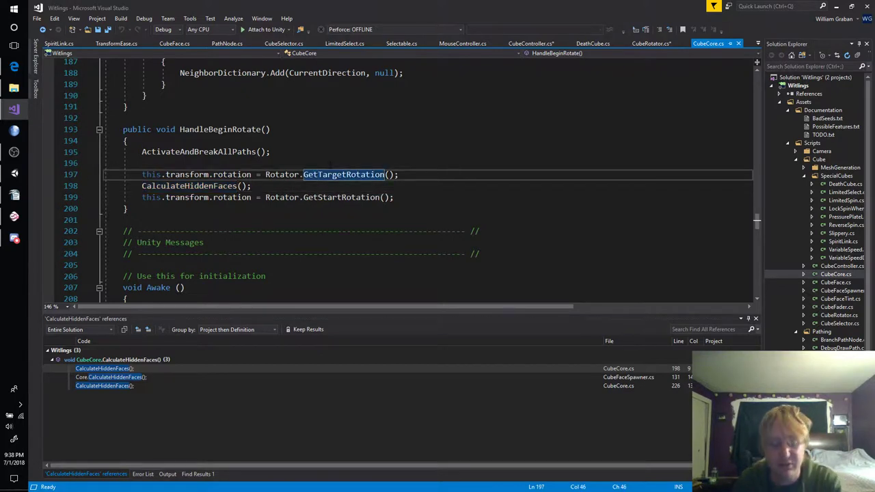
pyautogui.hotkey('shift', 'F12')
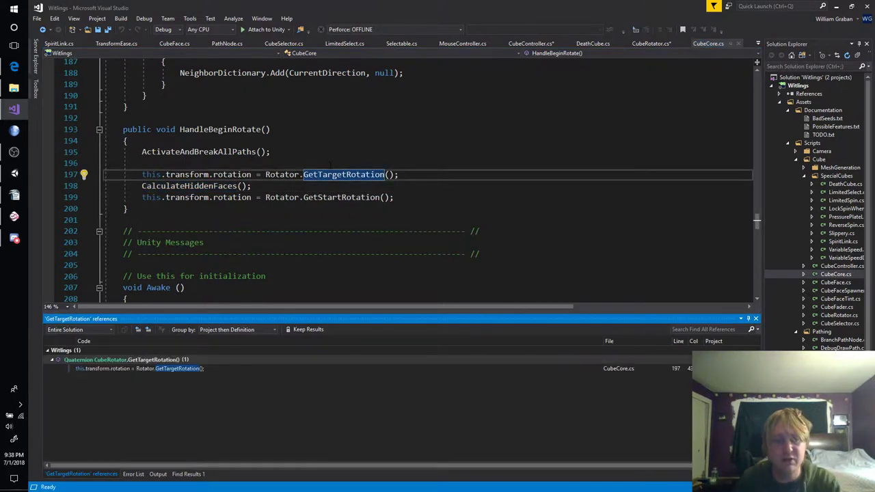
pyautogui.doubleClick(183, 368)
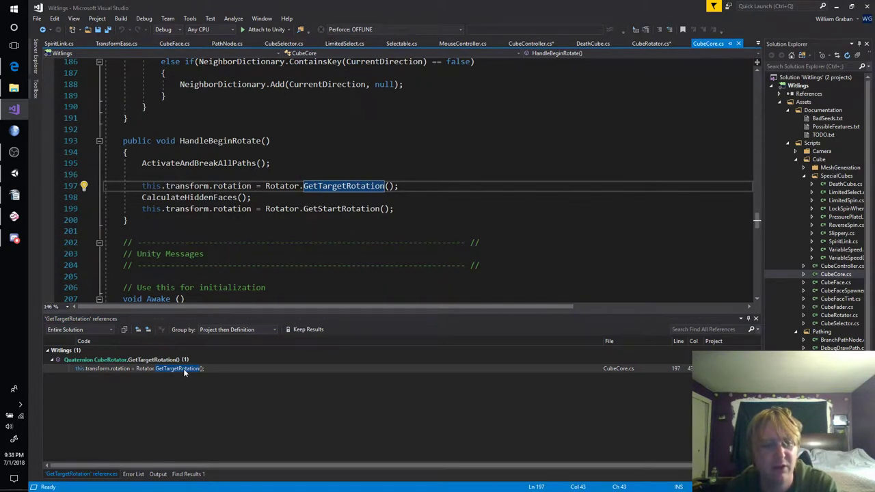
pyautogui.doubleClick(191, 359)
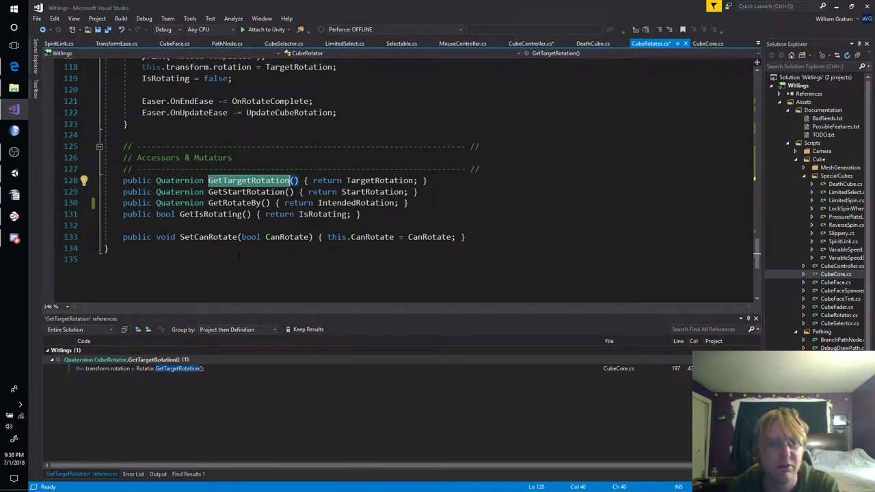
# Scroll up to BeginRotate and select TargetRotation on line 78.
pyautogui.scroll(1, 239, 255)
pyautogui.scroll(2, 240, 257)
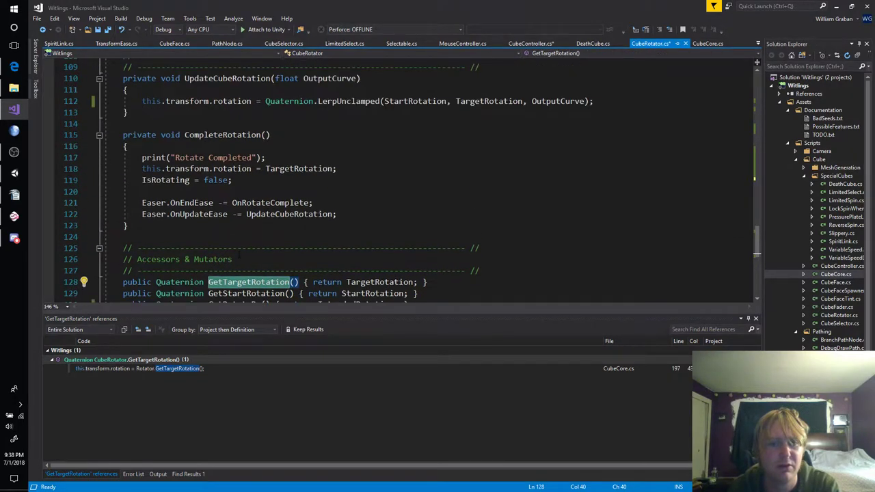
pyautogui.scroll(2, 238, 255)
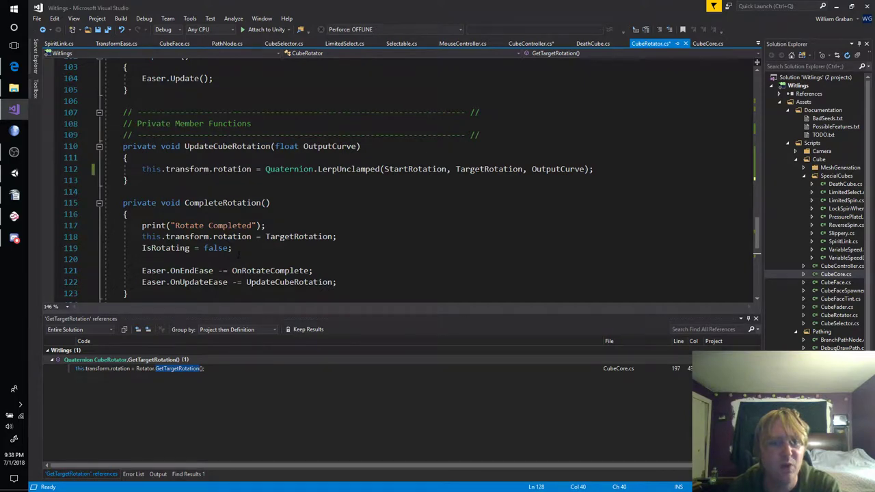
pyautogui.scroll(3, 239, 256)
pyautogui.scroll(3, 239, 256)
pyautogui.scroll(4, 239, 255)
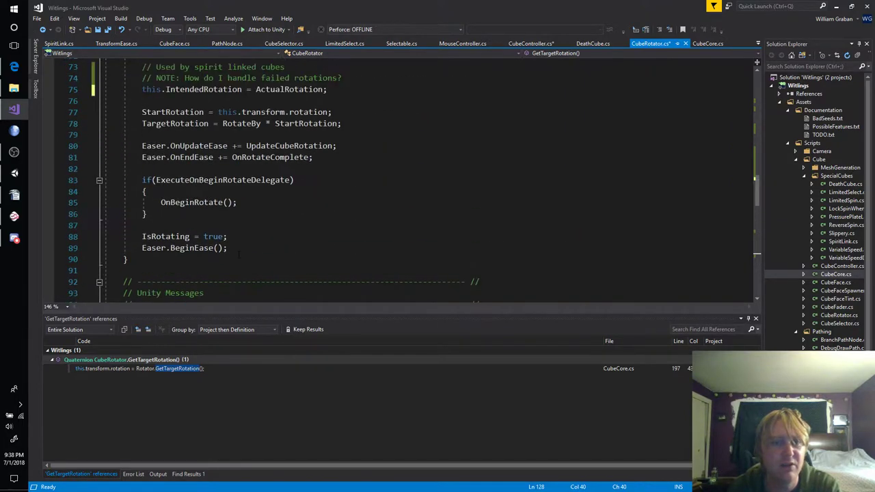
pyautogui.scroll(3, 239, 256)
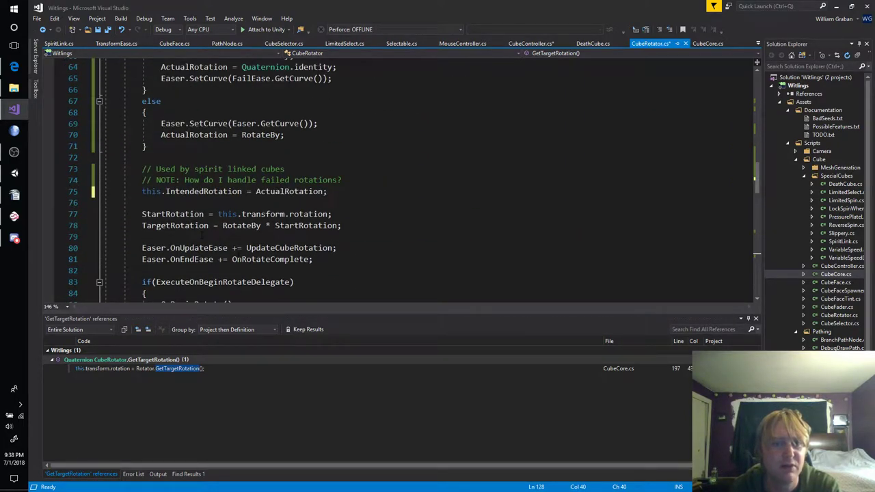
pyautogui.doubleClick(195, 229)
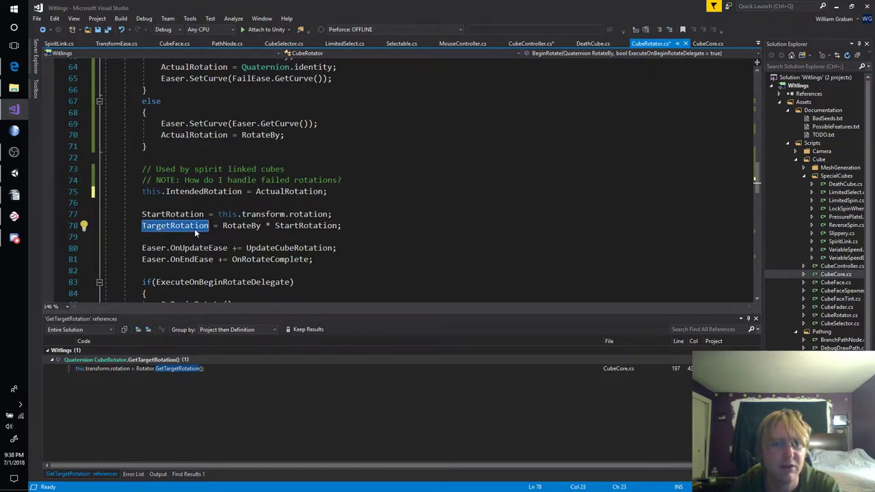
pyautogui.scroll(1, 194, 228)
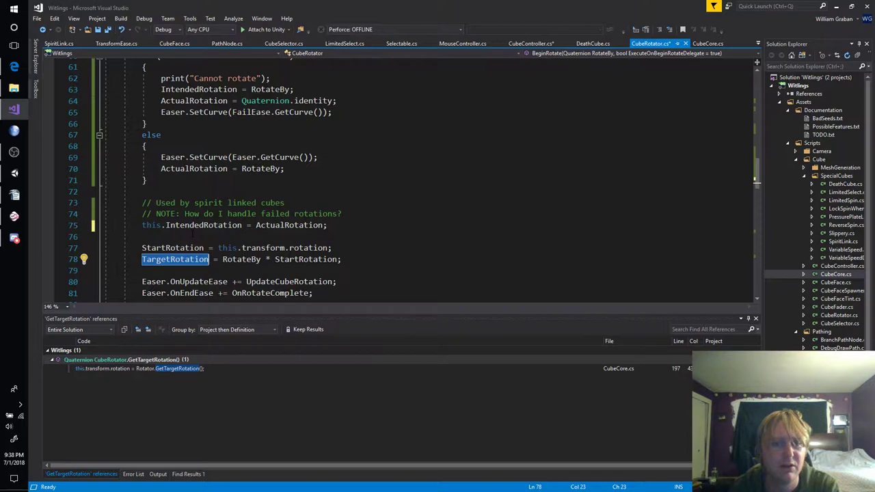
# Try replacing StartRotation with ActualRotation on line 78, save, then undo back to StartRotation.
pyautogui.doubleClick(315, 261)
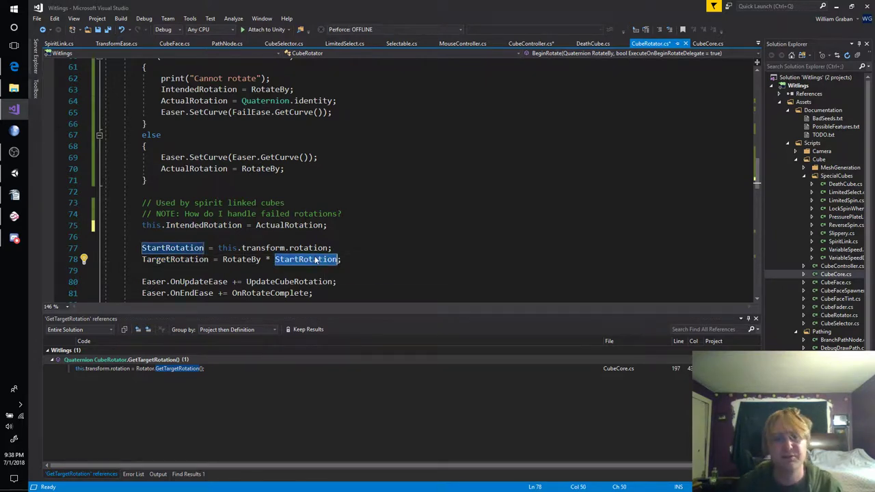
pyautogui.write('Actu')
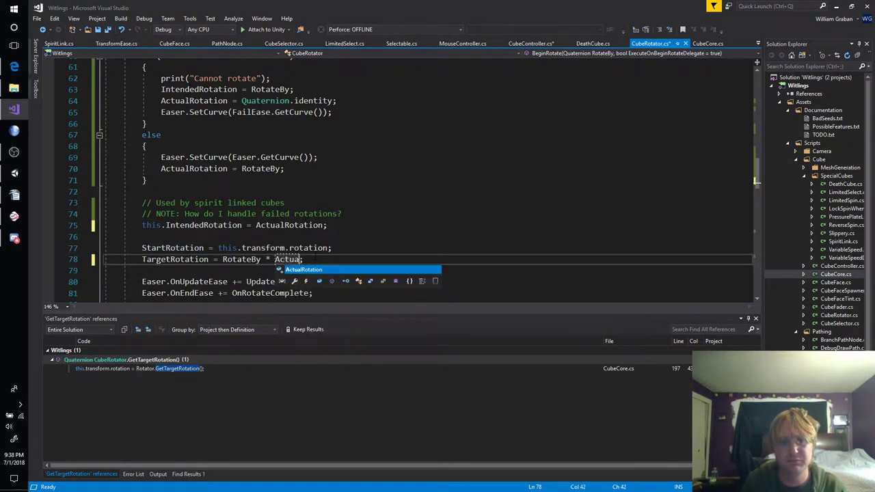
pyautogui.press('Tab')
pyautogui.hotkey('ctrl', 's')
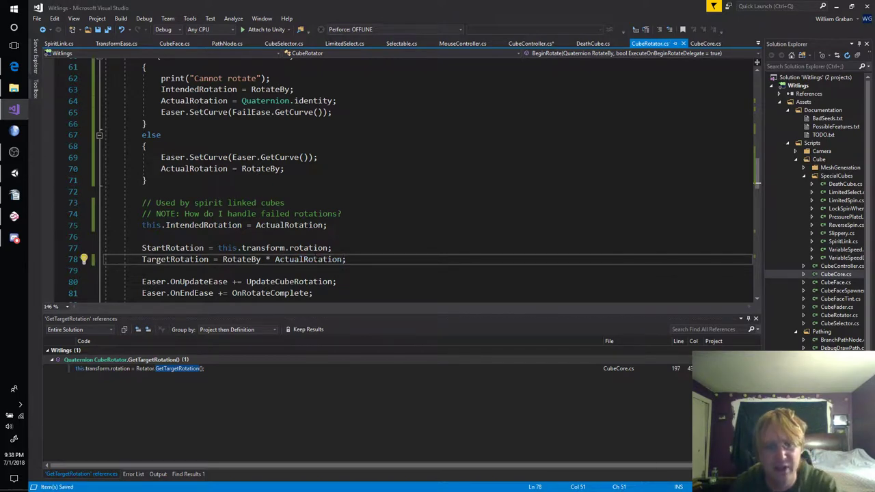
pyautogui.hotkey('ctrl', 'z')
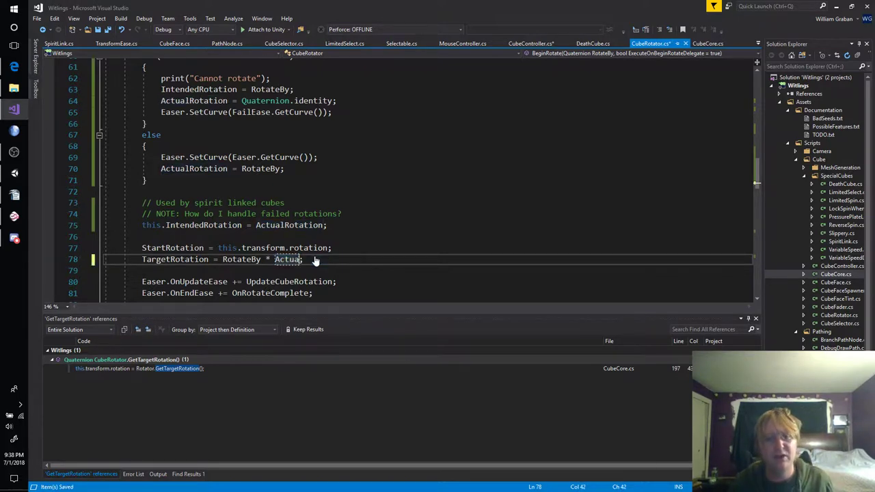
pyautogui.hotkey('ctrl', 'z')
# Replace RotateBy with ActualRotation so line 78 reads TargetRotation = ActualRotation * StartRotation, and save.
pyautogui.doubleClick(241, 259)
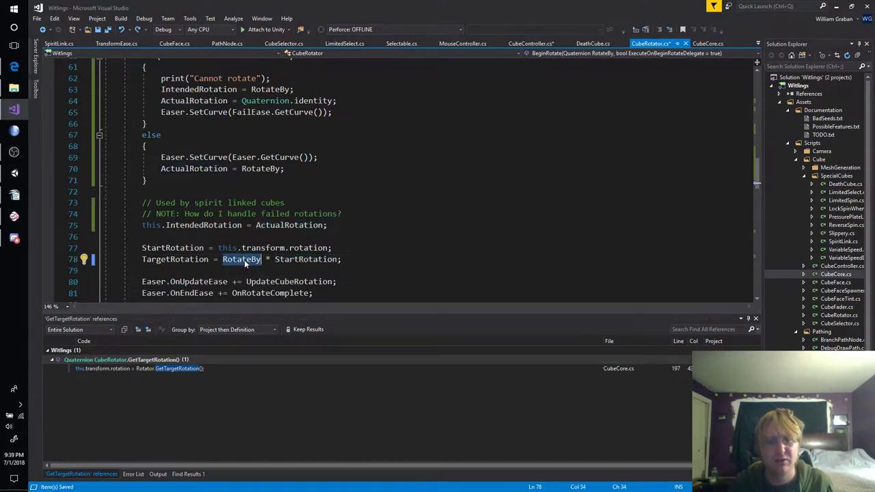
pyautogui.press('BackSpace')
pyautogui.write('Actu')
pyautogui.press('Tab')
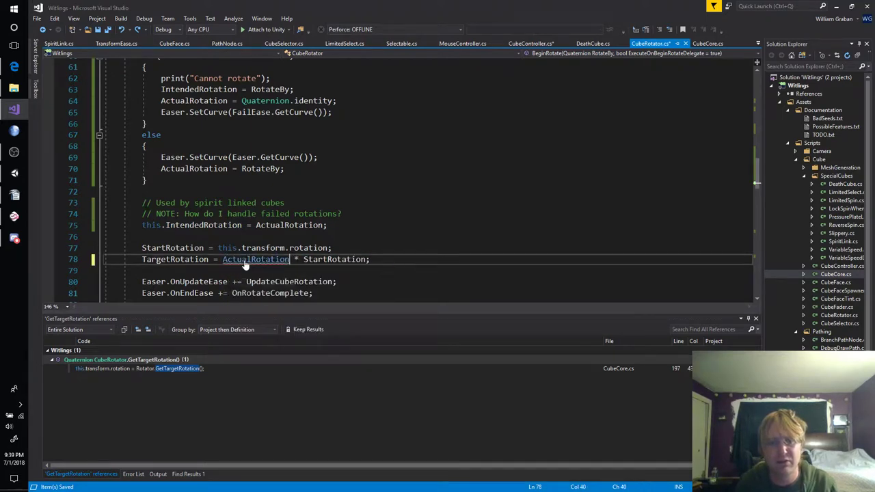
pyautogui.hotkey('ctrl', 's')
pyautogui.hotkey('alt', 'Tab')
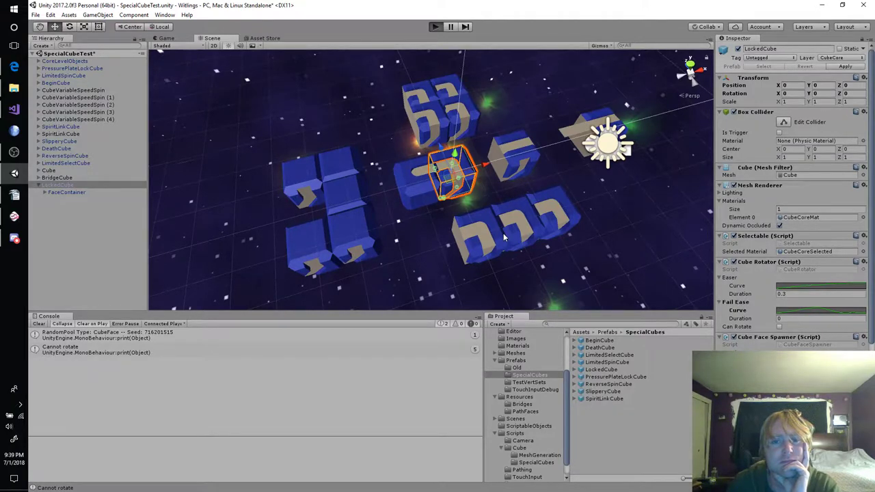
# Play the SpecialCubeTest scene, click the blue cube to trigger "Cannot rotate", then stop playing.
pyautogui.hotkey('ctrl', 'p')
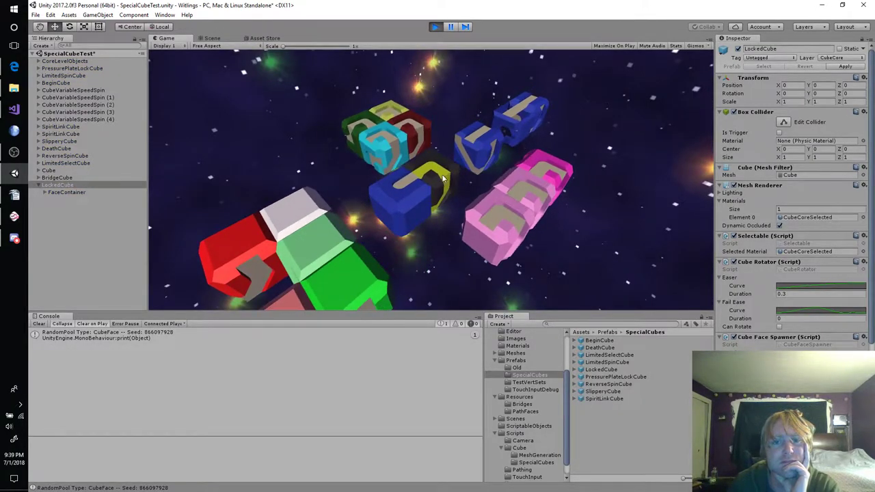
pyautogui.click(487, 157)
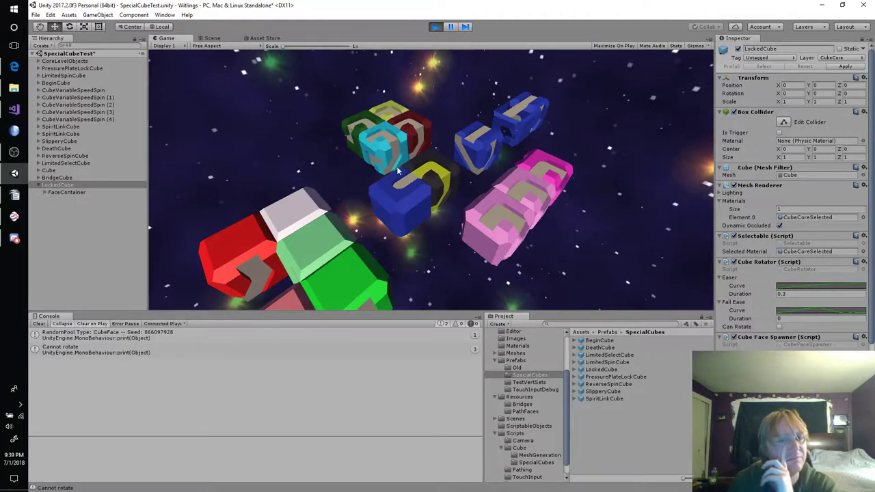
pyautogui.click(436, 28)
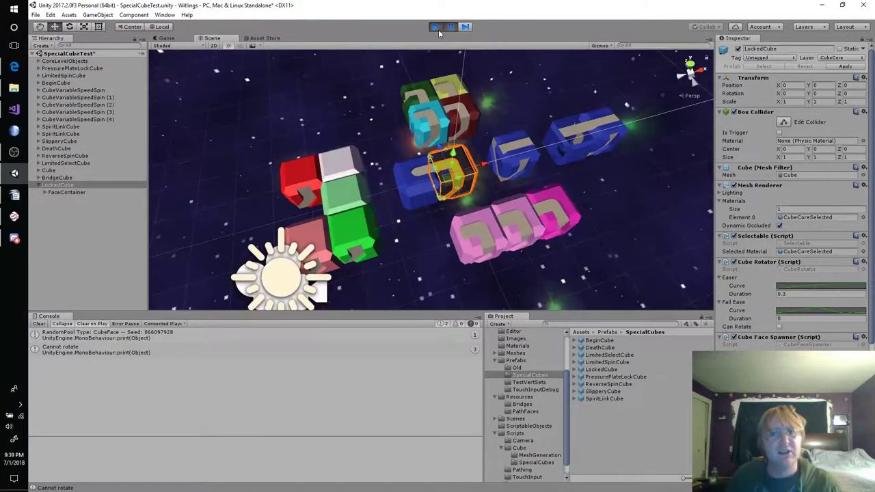
# Restore line 78 to TargetRotation = RotateBy * StartRotation and navigate back to CubeCore.cs line 197.
pyautogui.hotkey('alt', 'Tab')
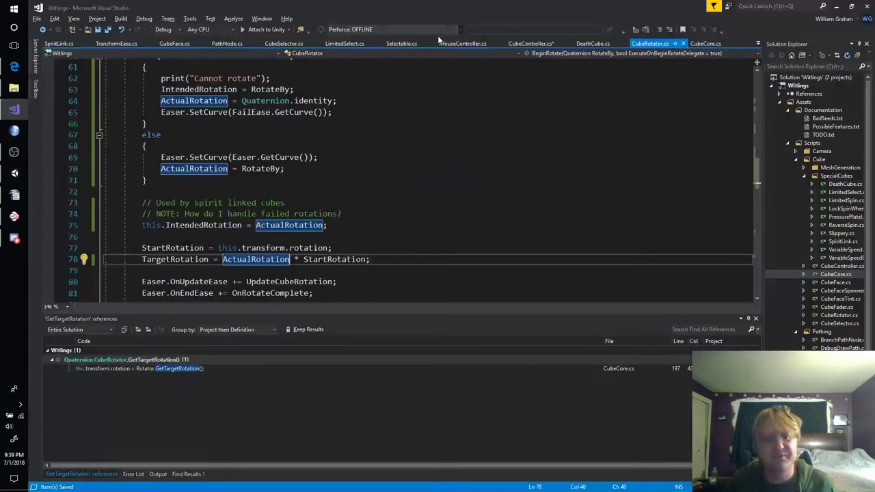
pyautogui.click(356, 248)
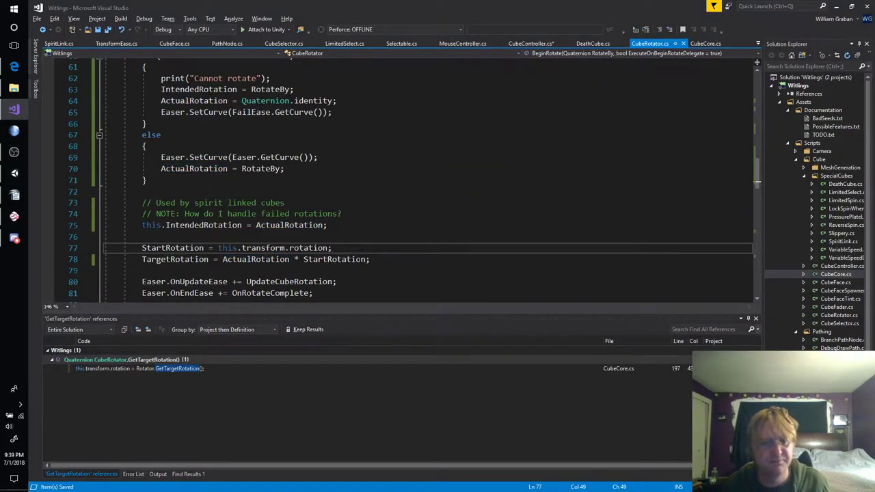
pyautogui.doubleClick(256, 259)
pyautogui.write('RotateBy')
pyautogui.click(327, 225)
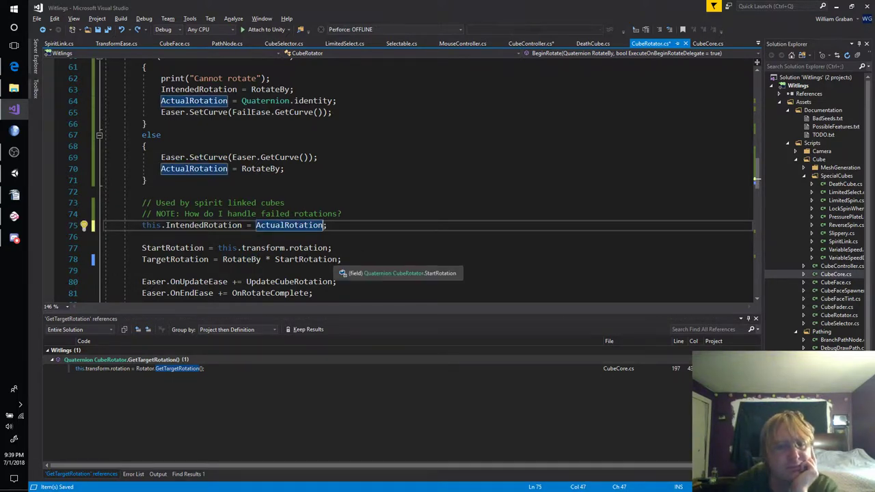
pyautogui.click(346, 259)
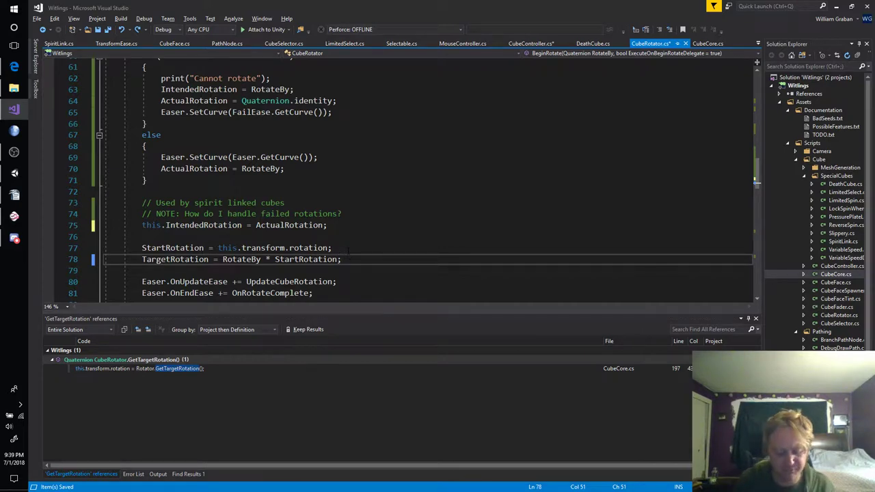
pyautogui.hotkey('ctrl', '-')
pyautogui.hotkey('ctrl', '-')
pyautogui.hotkey('ctrl', '-')
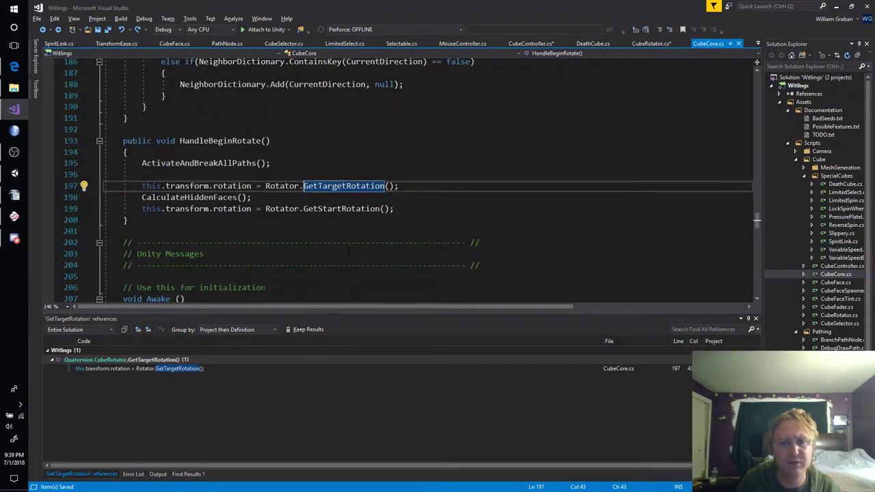
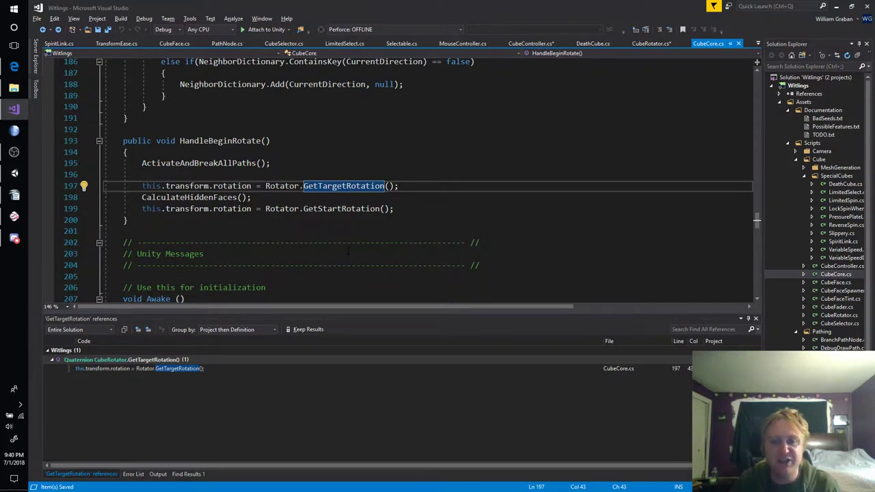
# Change CubeRotator's GetTargetRotation to return ActualRotation instead of TargetRotation, then return to Unity.
pyautogui.click(360, 186)
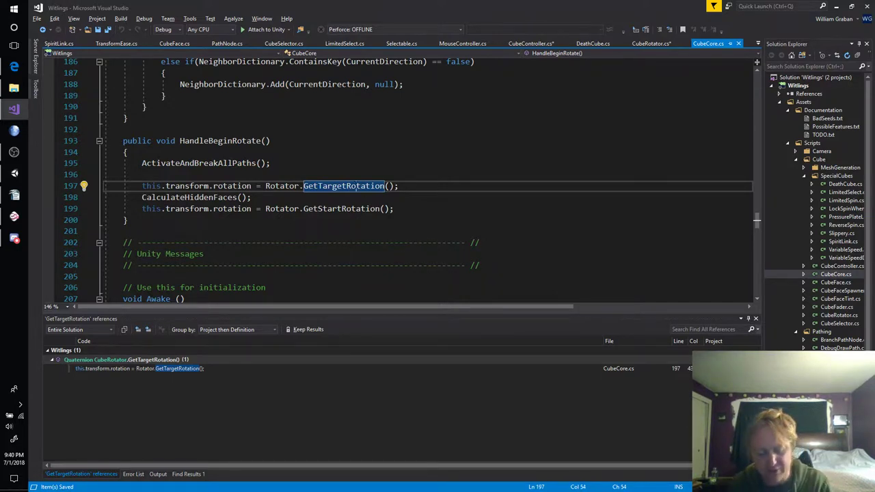
pyautogui.press('F12')
pyautogui.doubleClick(385, 181)
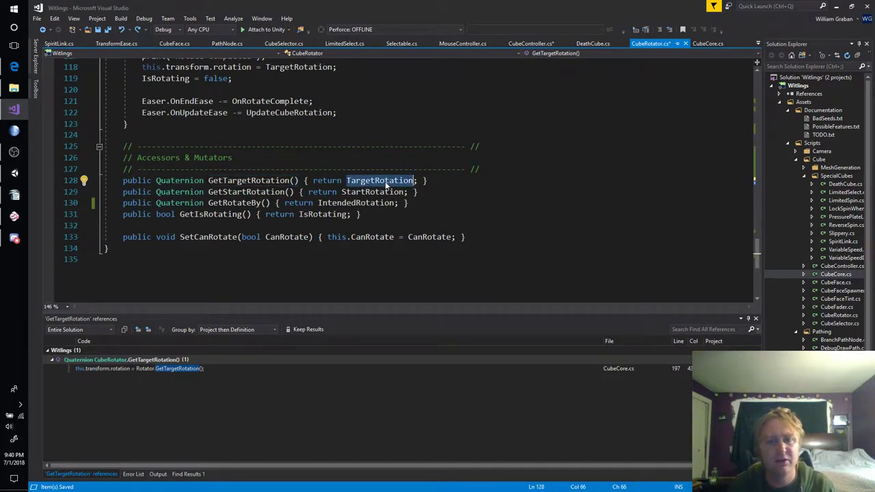
pyautogui.write('Actu')
pyautogui.press('Tab')
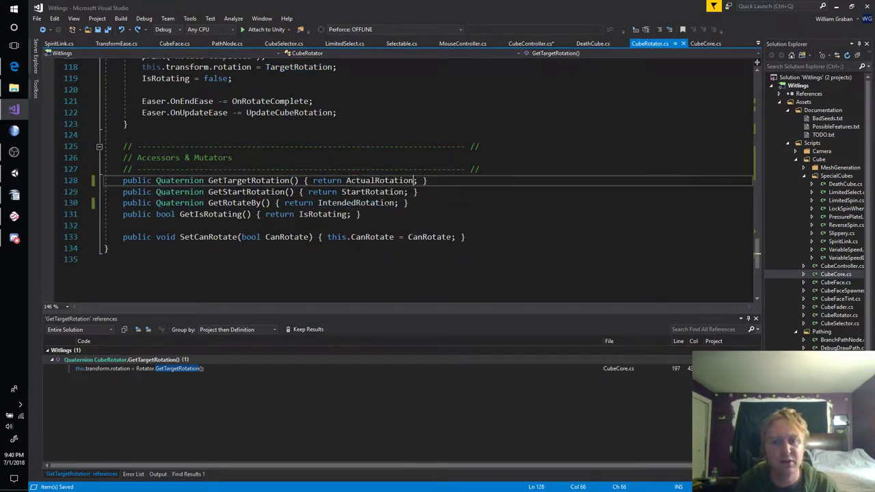
pyautogui.hotkey('alt', 'Tab')
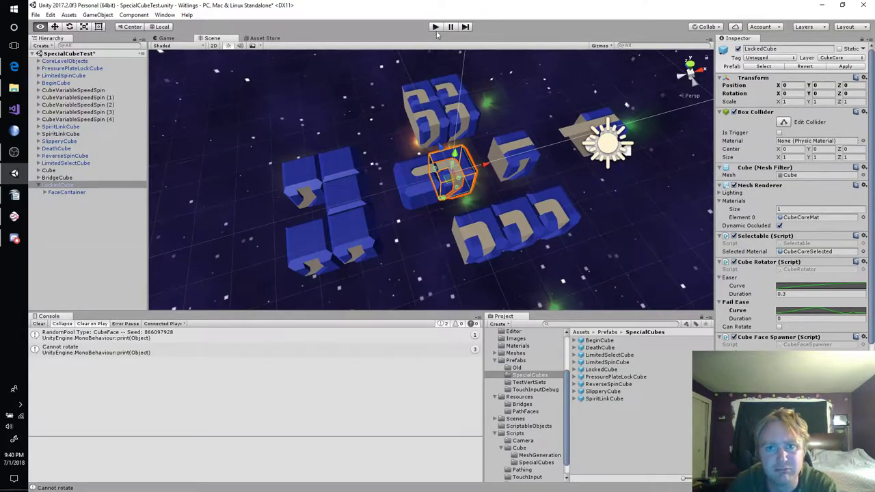
# Play SpecialCubeTest, drag the locked cube repeatedly to confirm it only wobbles, then focus the multicoloured cube.
pyautogui.click(434, 26)
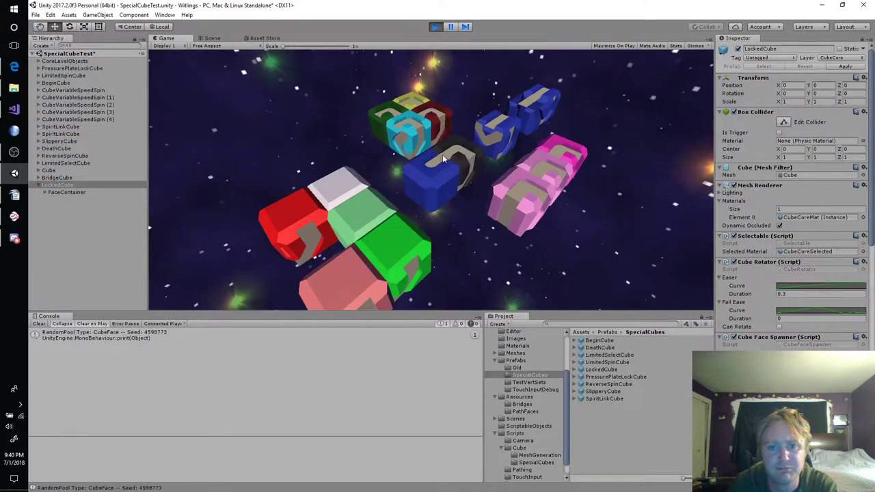
pyautogui.moveTo(412, 185); pyautogui.dragTo(372, 213)
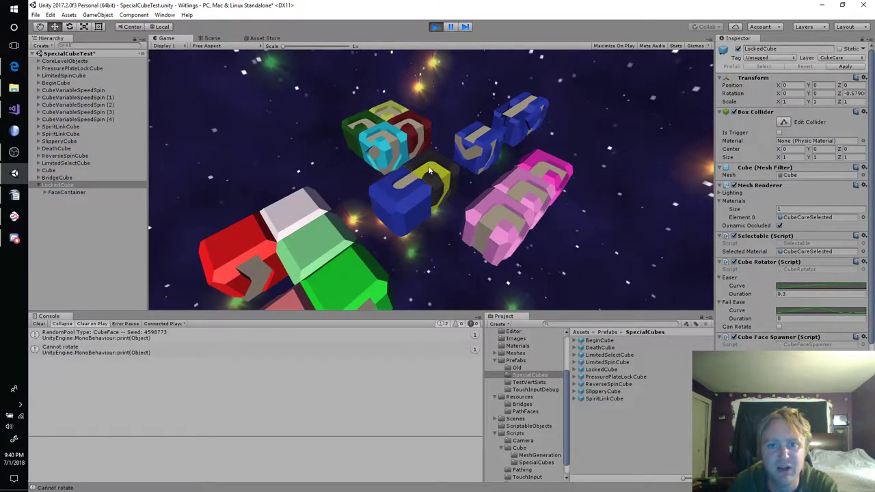
pyautogui.moveTo(430, 170)
pyautogui.mouseDown()
pyautogui.moveTo(440, 158)
pyautogui.moveTo(380, 149)
pyautogui.moveTo(445, 173)
pyautogui.mouseUp()
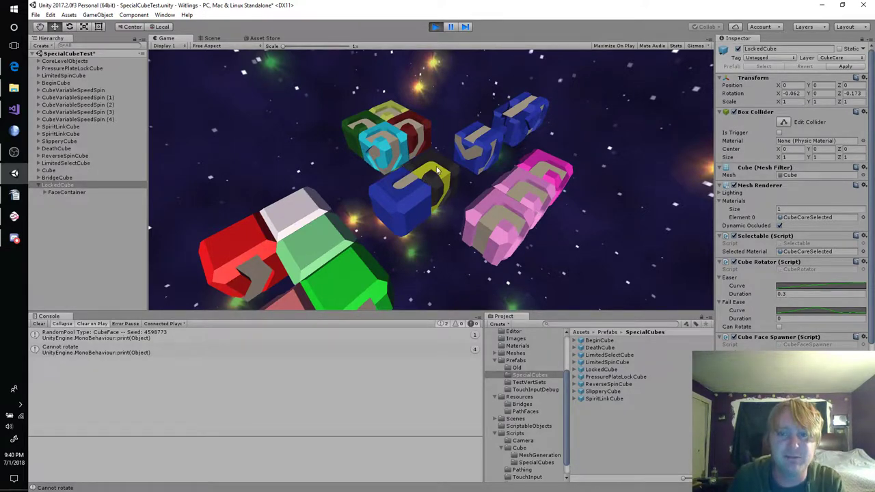
pyautogui.moveTo(438, 171); pyautogui.dragTo(499, 145)
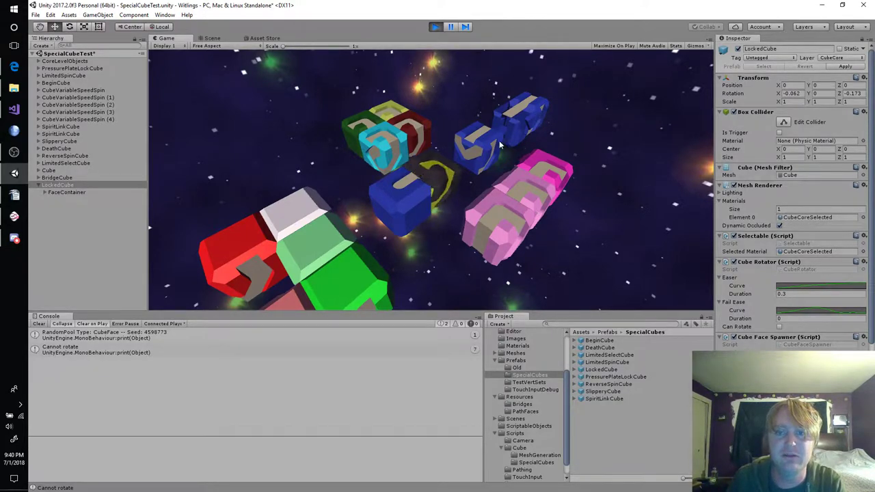
pyautogui.moveTo(431, 177)
pyautogui.mouseDown()
pyautogui.moveTo(472, 164)
pyautogui.moveTo(400, 140)
pyautogui.mouseUp()
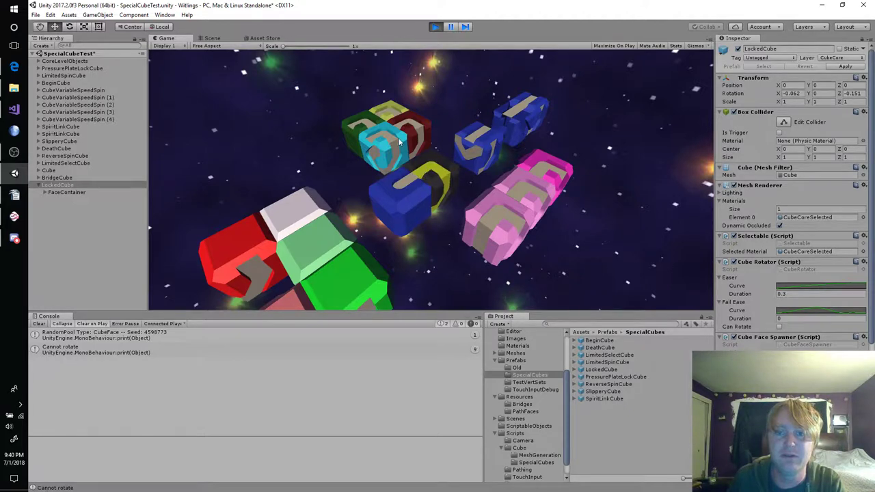
pyautogui.moveTo(421, 185)
pyautogui.mouseDown()
pyautogui.moveTo(472, 167)
pyautogui.moveTo(543, 179)
pyautogui.mouseUp()
pyautogui.moveTo(428, 181)
pyautogui.mouseDown()
pyautogui.moveTo(478, 161)
pyautogui.moveTo(471, 123)
pyautogui.mouseUp()
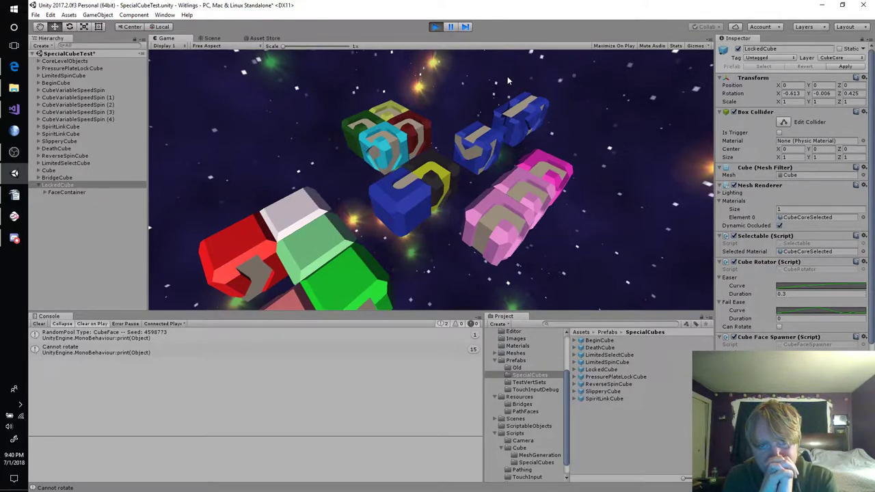
pyautogui.click(397, 110)
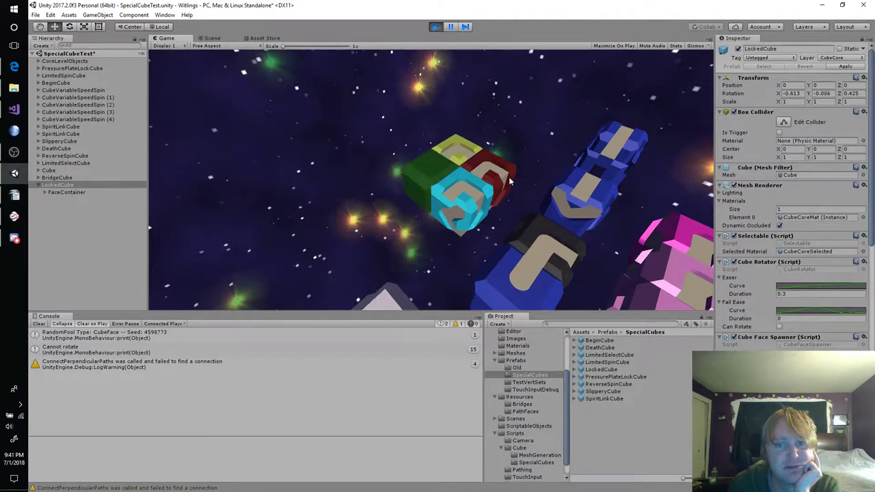
# Orbit around the multicoloured cube, turn its red piece and another face, then swing back out.
pyautogui.moveTo(509, 180); pyautogui.dragTo(459, 175)
pyautogui.click(450, 173)
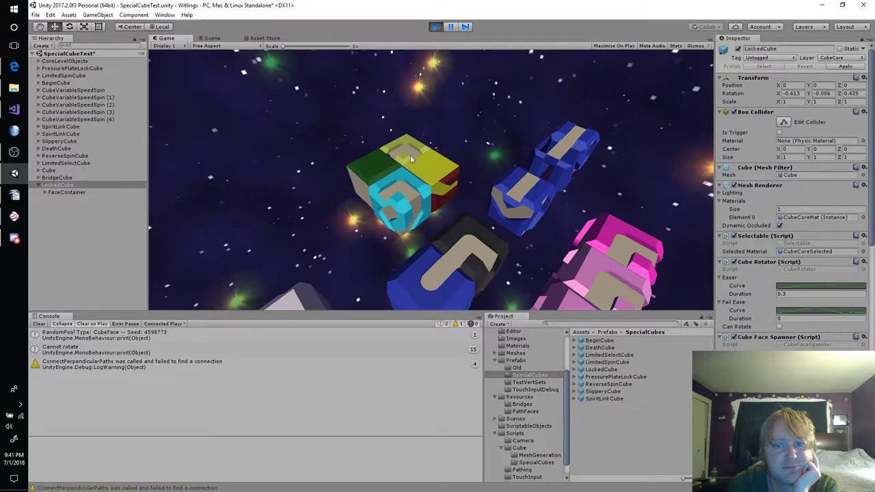
pyautogui.moveTo(411, 159); pyautogui.dragTo(467, 138)
pyautogui.moveTo(434, 157); pyautogui.dragTo(447, 140)
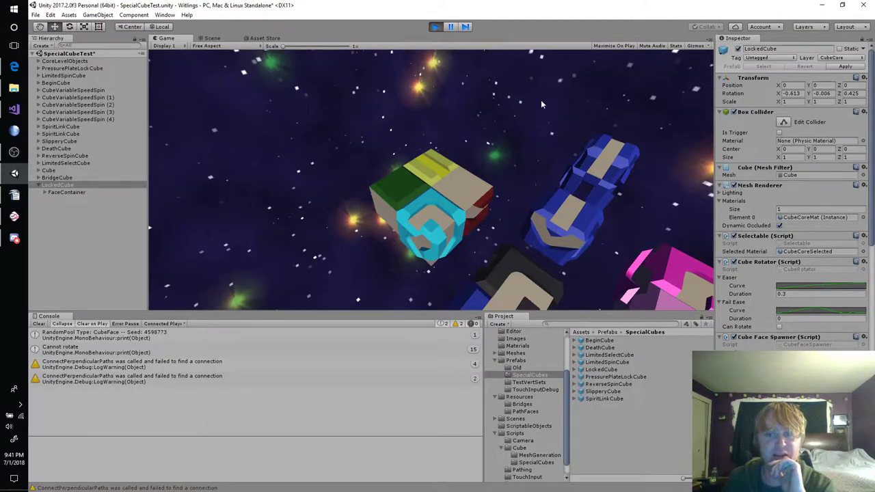
pyautogui.moveTo(508, 280)
pyautogui.mouseDown()
pyautogui.moveTo(509, 255)
pyautogui.moveTo(454, 200)
pyautogui.moveTo(453, 230)
pyautogui.mouseUp()
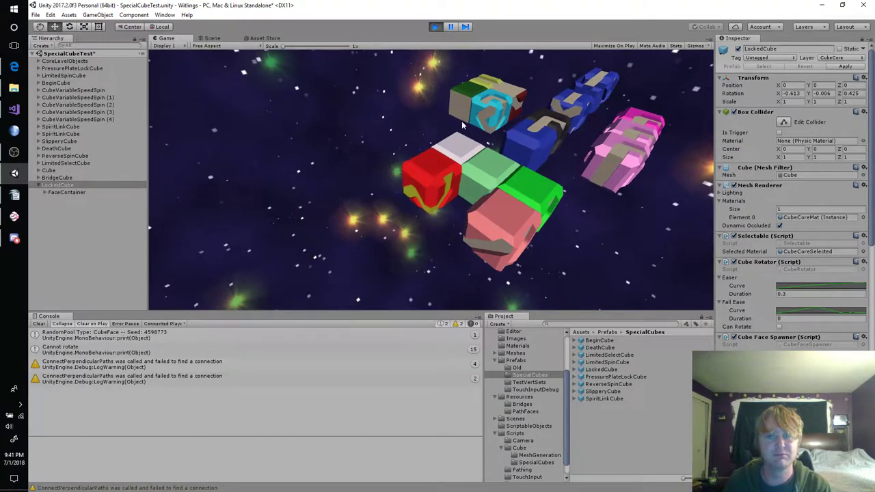
# Drag the red cube four times to rotate it in different directions.
pyautogui.moveTo(428, 172)
pyautogui.mouseDown()
pyautogui.moveTo(398, 159)
pyautogui.moveTo(444, 180)
pyautogui.mouseUp()
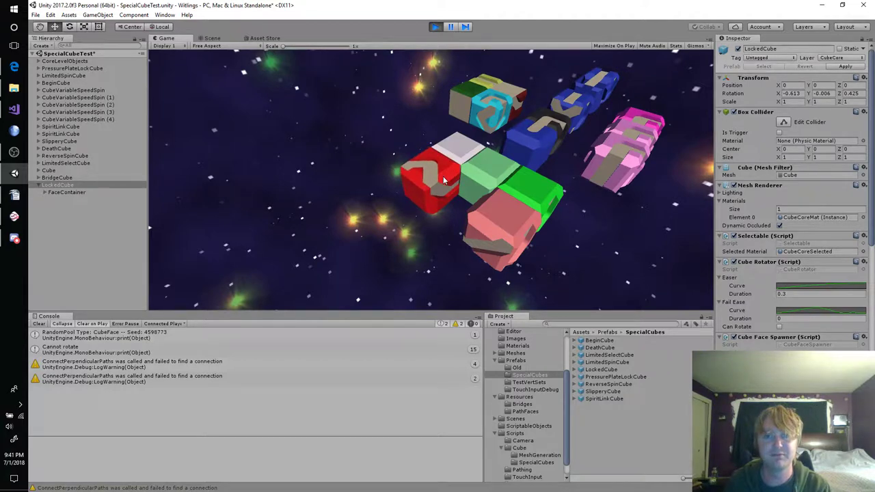
pyautogui.moveTo(434, 179); pyautogui.dragTo(396, 162)
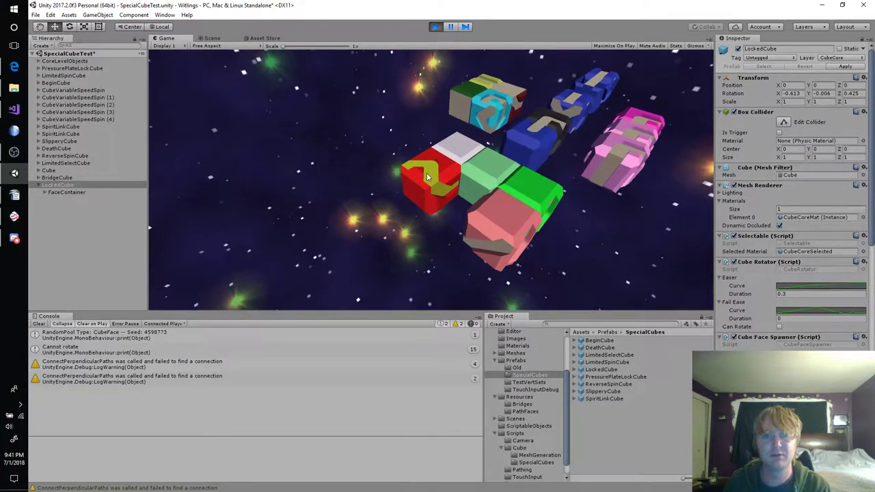
pyautogui.moveTo(361, 130)
pyautogui.mouseDown()
pyautogui.moveTo(428, 176)
pyautogui.moveTo(450, 157)
pyautogui.mouseUp()
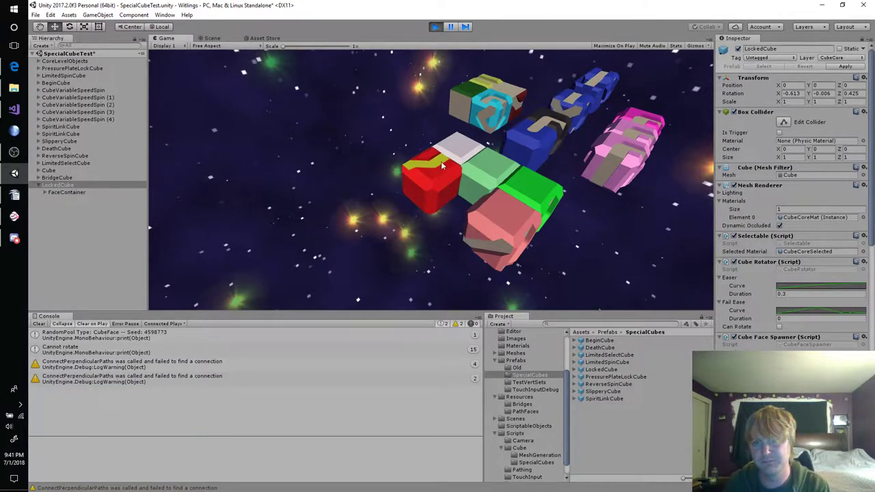
pyautogui.moveTo(428, 171); pyautogui.dragTo(486, 111)
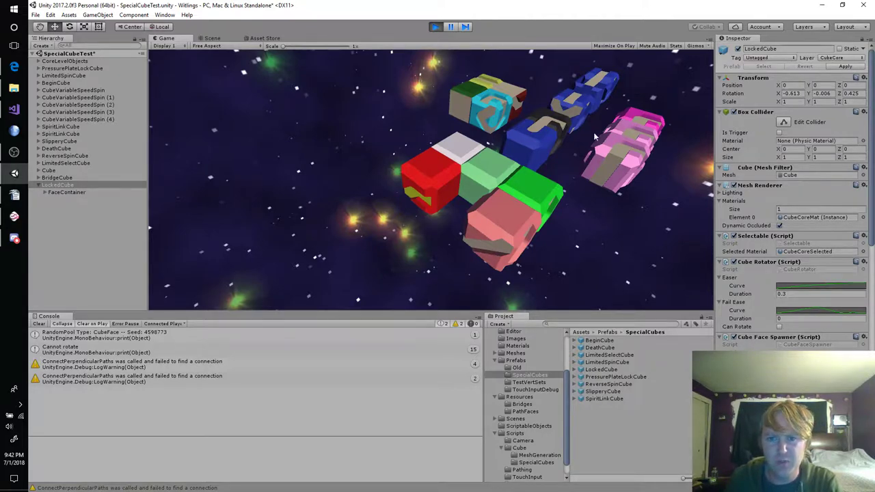
# Orbit closer, click the locked cube four times to watch it wobble, then stop the game.
pyautogui.moveTo(553, 127); pyautogui.dragTo(440, 186)
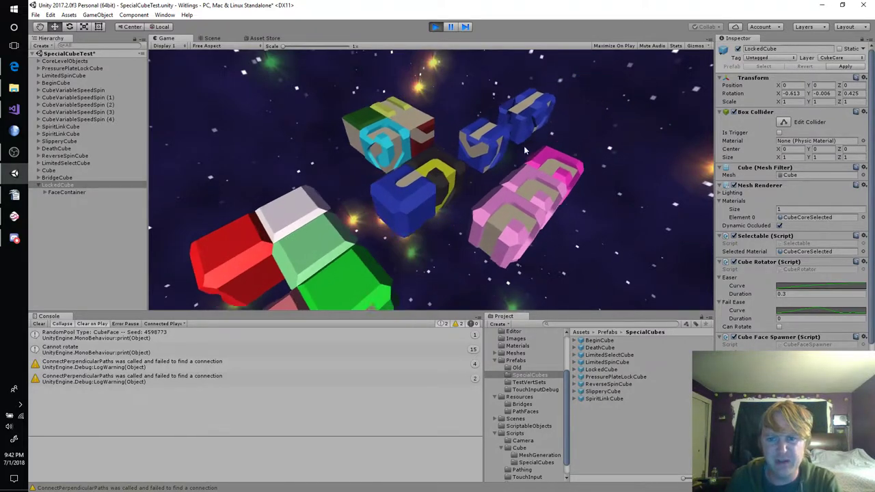
pyautogui.click(449, 174)
pyautogui.click(430, 169)
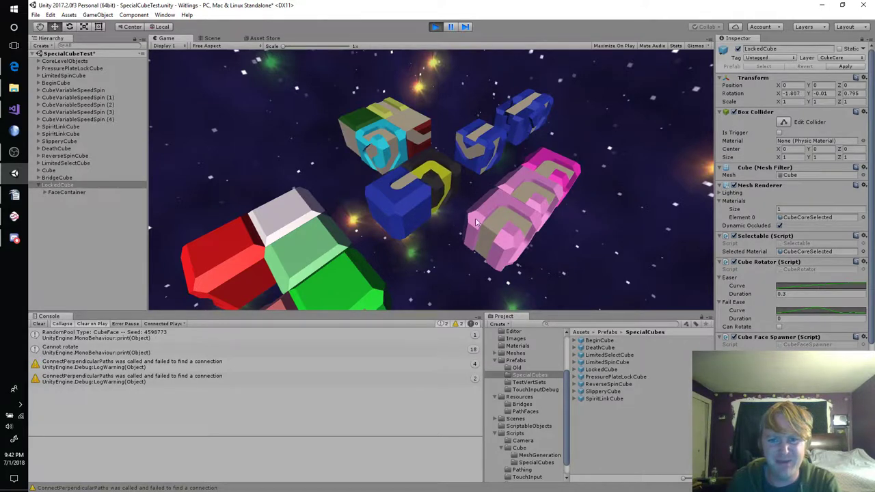
pyautogui.click(433, 186)
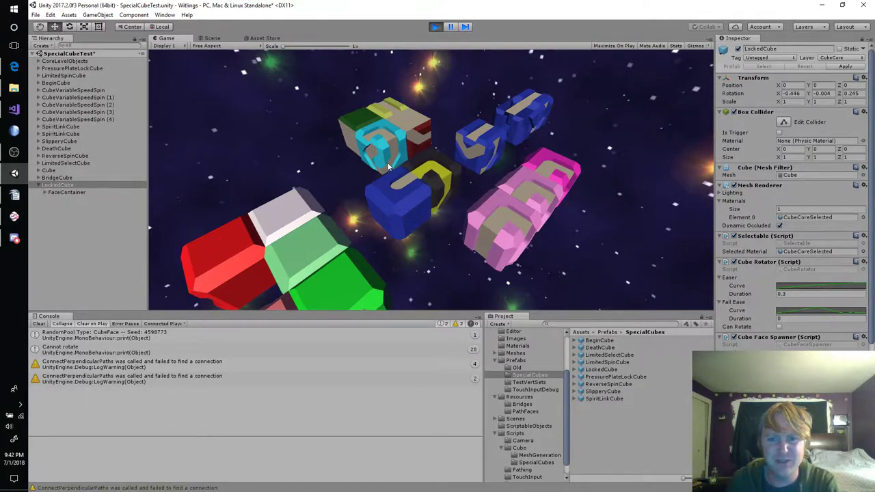
pyautogui.click(432, 182)
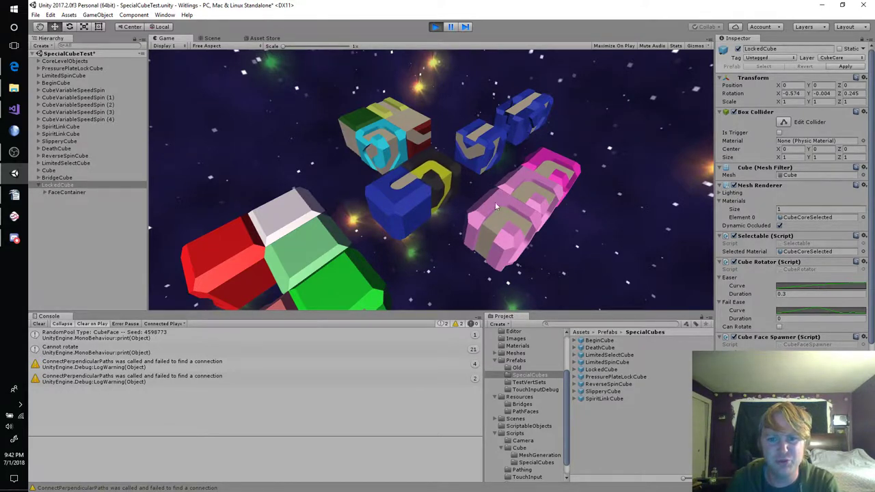
pyautogui.click(436, 27)
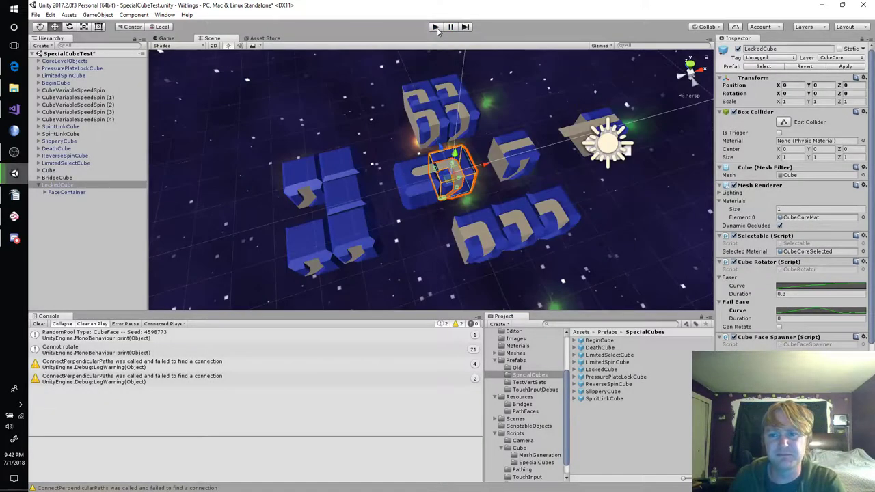
# Open the LockedCube's Fail Ease curve and raise its peak keyframe higher.
pyautogui.click(810, 312)
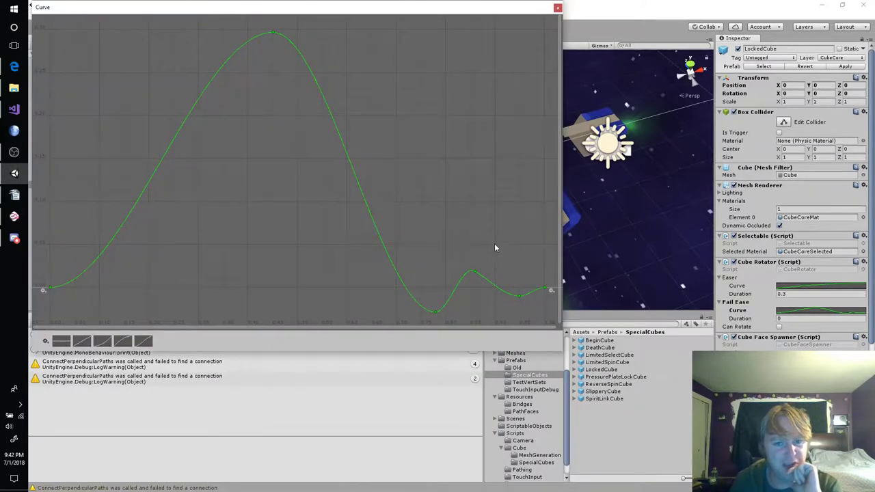
pyautogui.scroll(-1, 407, 248)
pyautogui.scroll(-3, 408, 247)
pyautogui.scroll(-2, 407, 248)
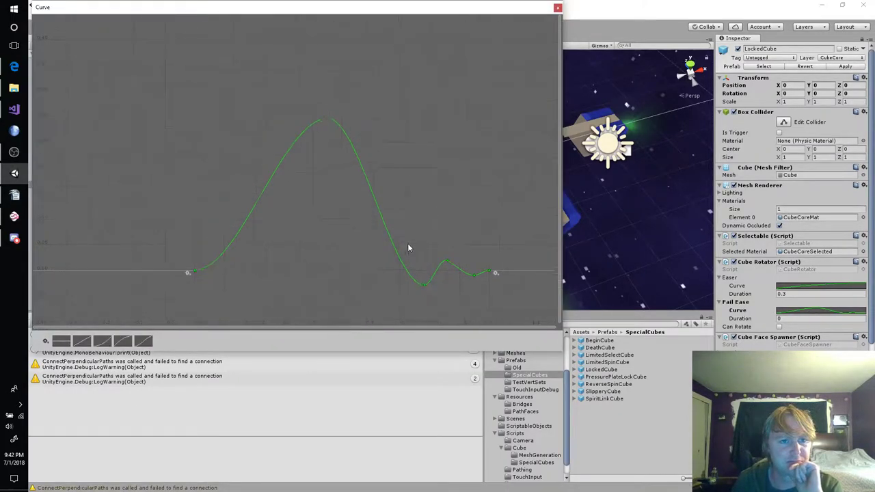
pyautogui.scroll(-2, 408, 248)
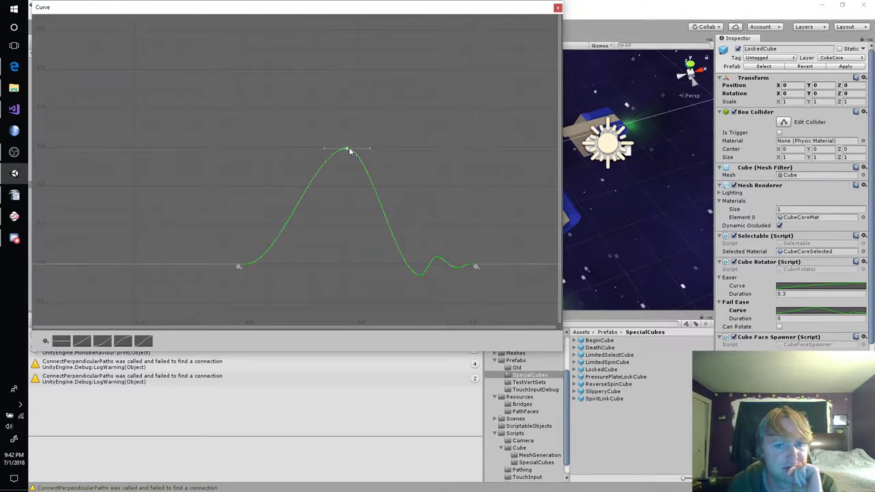
pyautogui.moveTo(348, 153); pyautogui.dragTo(347, 91)
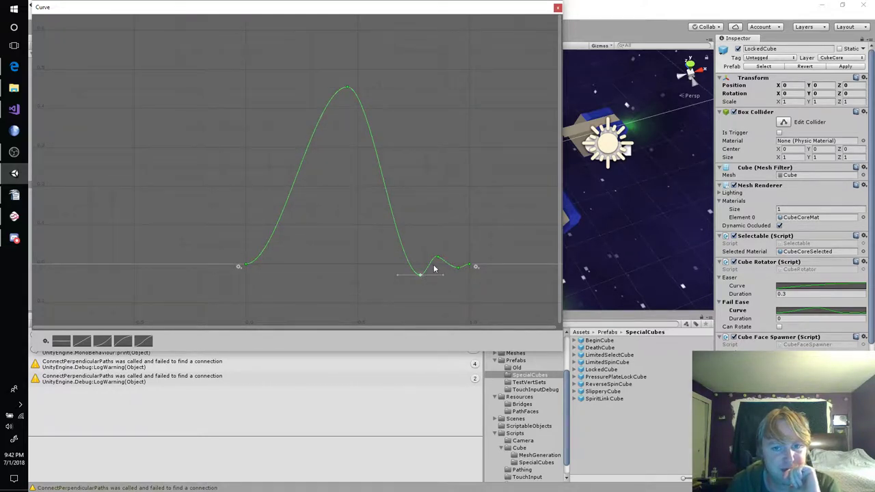
# Deepen the curve's dip below zero, add a small rebound bump, and nudge the last key below zero.
pyautogui.scroll(-1, 433, 269)
pyautogui.scroll(-1, 437, 266)
pyautogui.scroll(-1, 439, 266)
pyautogui.scroll(-2, 441, 265)
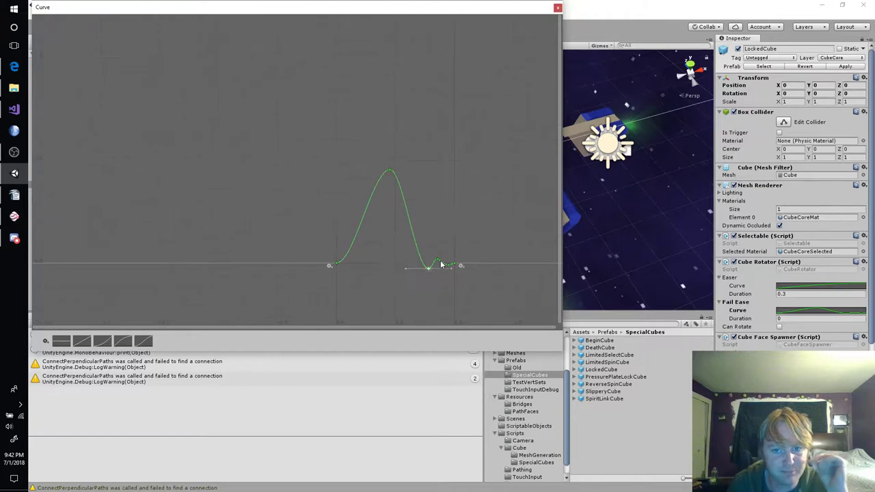
pyautogui.moveTo(429, 267); pyautogui.dragTo(426, 327)
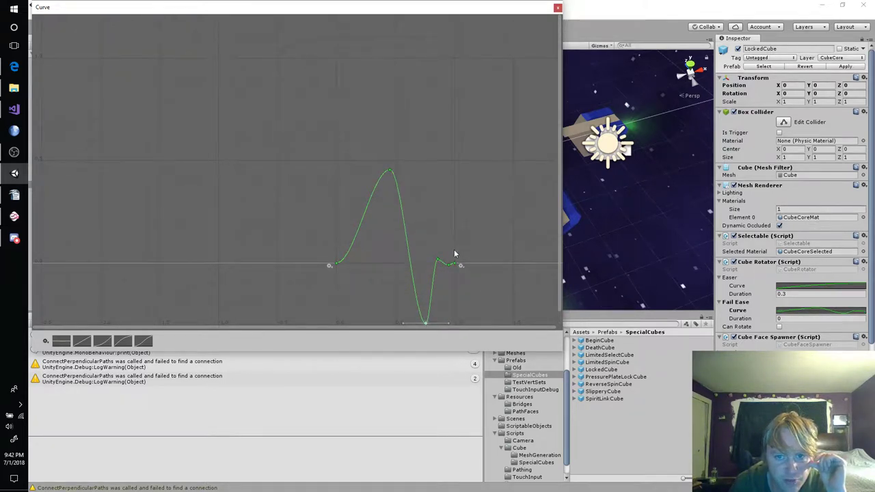
pyautogui.moveTo(439, 263); pyautogui.dragTo(444, 239)
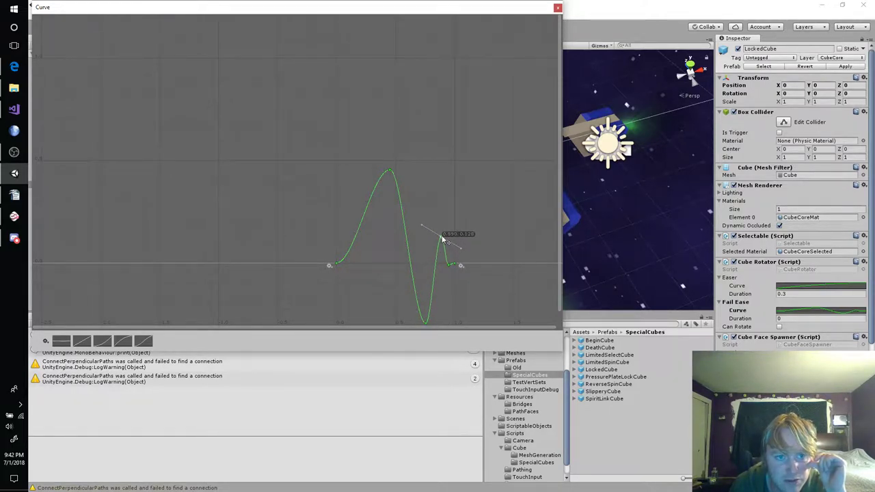
pyautogui.moveTo(443, 239); pyautogui.dragTo(442, 238)
pyautogui.moveTo(449, 268); pyautogui.dragTo(453, 276)
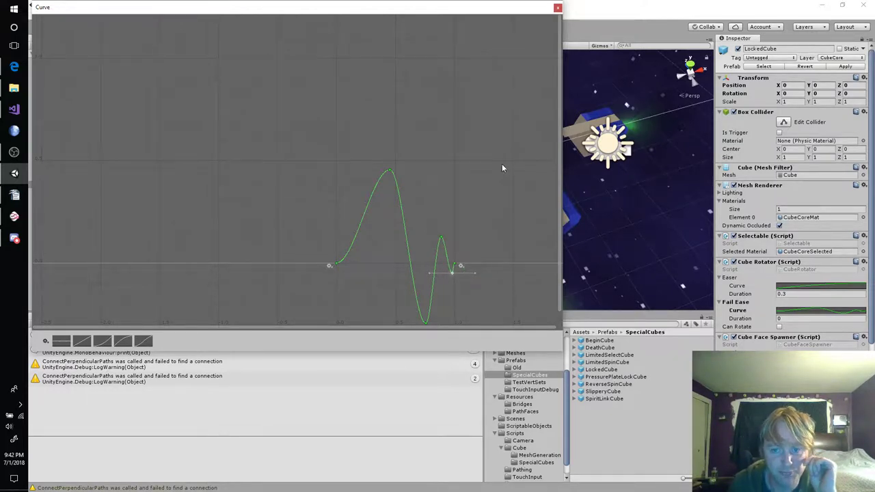
# Close the curve editor, play the scene, click the locked cube five times to check the wobble, then stop.
pyautogui.click(557, 8)
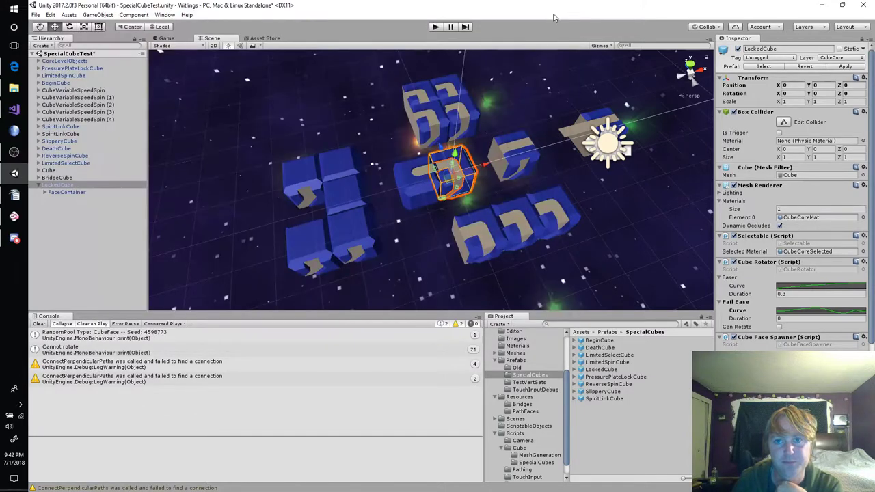
pyautogui.click(435, 27)
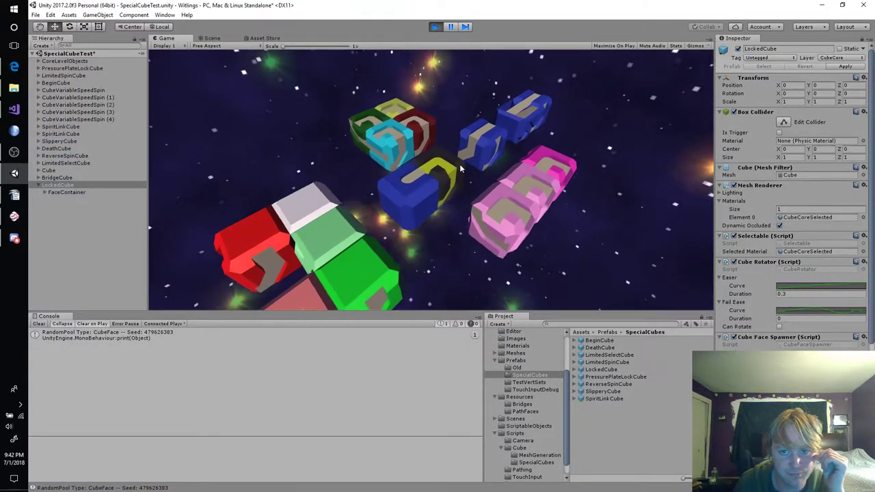
pyautogui.click(428, 182)
pyautogui.click(449, 166)
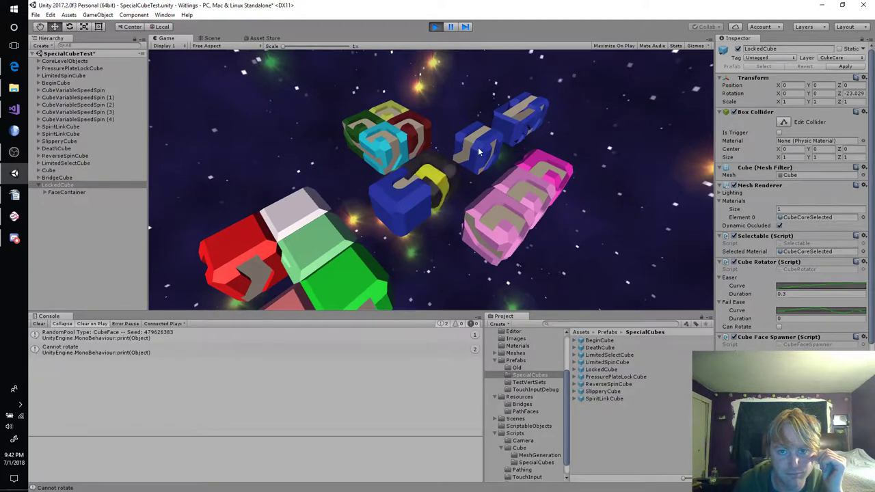
pyautogui.click(441, 175)
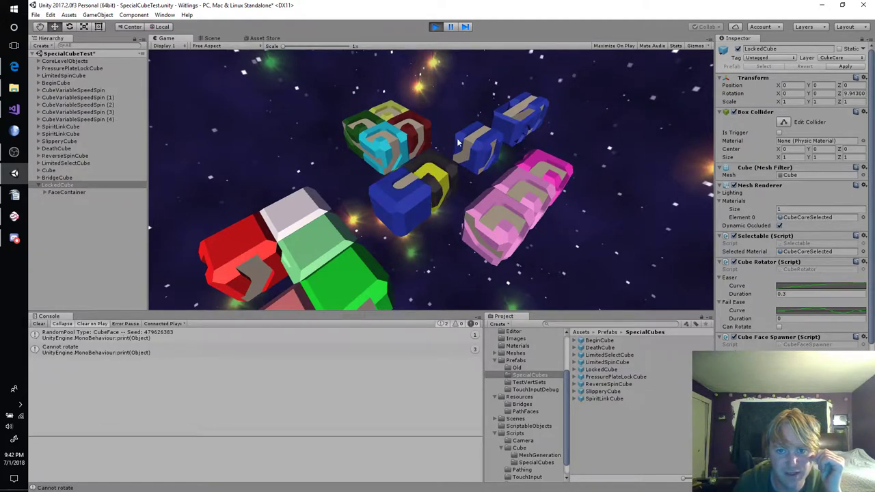
pyautogui.click(468, 129)
pyautogui.click(427, 166)
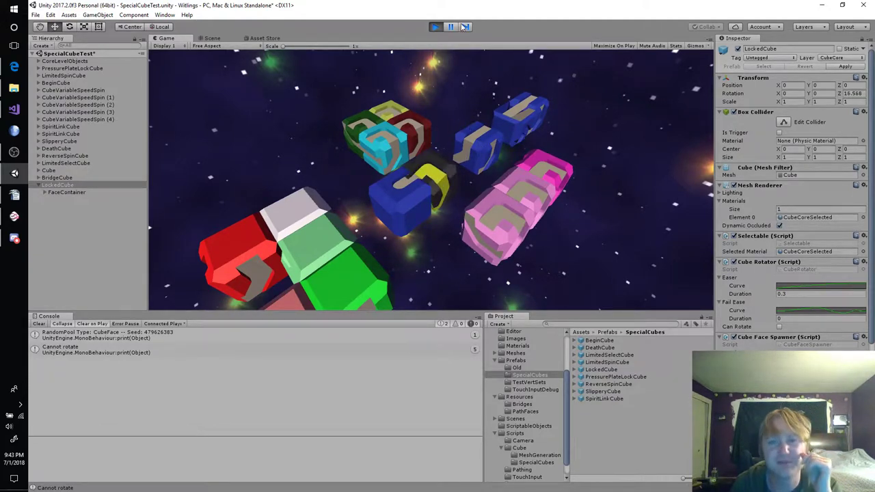
pyautogui.click(437, 28)
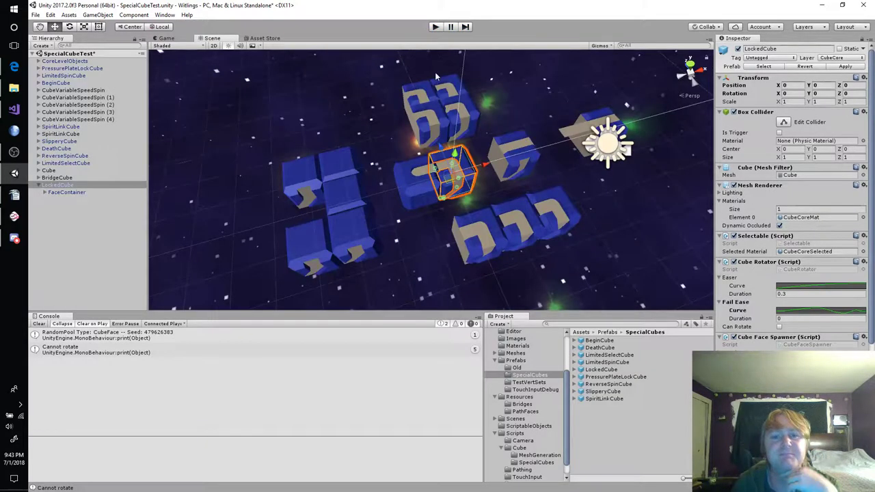
# Drag the Fail Ease keyframes into two gentler peaks and two dips settling at zero, then close the editor.
pyautogui.click(793, 313)
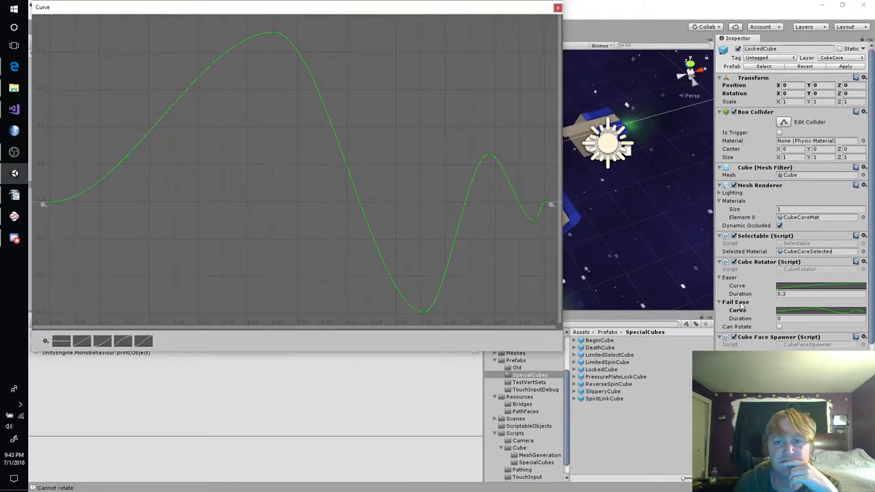
pyautogui.click(536, 223)
pyautogui.moveTo(535, 222); pyautogui.dragTo(443, 206)
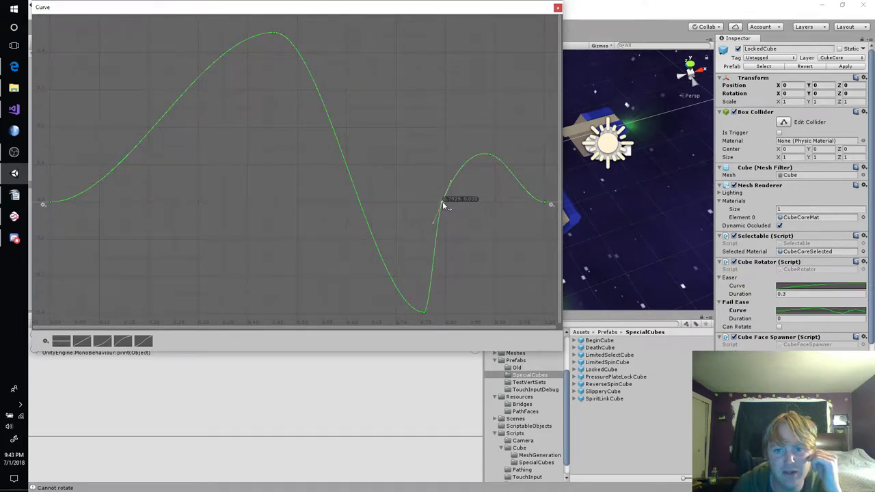
pyautogui.moveTo(464, 136)
pyautogui.mouseDown()
pyautogui.moveTo(499, 162)
pyautogui.moveTo(410, 156)
pyautogui.moveTo(385, 166)
pyautogui.moveTo(350, 188)
pyautogui.moveTo(363, 202)
pyautogui.moveTo(277, 252)
pyautogui.moveTo(301, 267)
pyautogui.mouseUp()
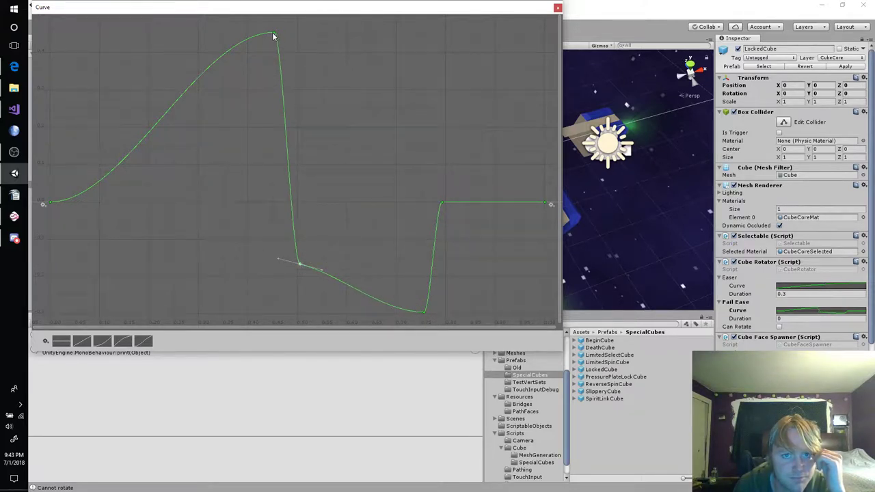
pyautogui.moveTo(273, 36)
pyautogui.mouseDown()
pyautogui.moveTo(251, 69)
pyautogui.moveTo(198, 96)
pyautogui.moveTo(215, 114)
pyautogui.mouseUp()
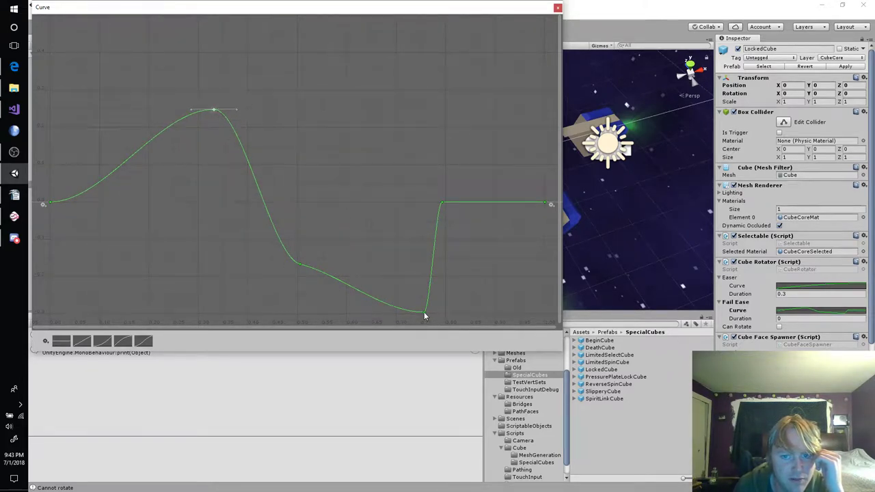
pyautogui.moveTo(425, 314); pyautogui.dragTo(377, 143)
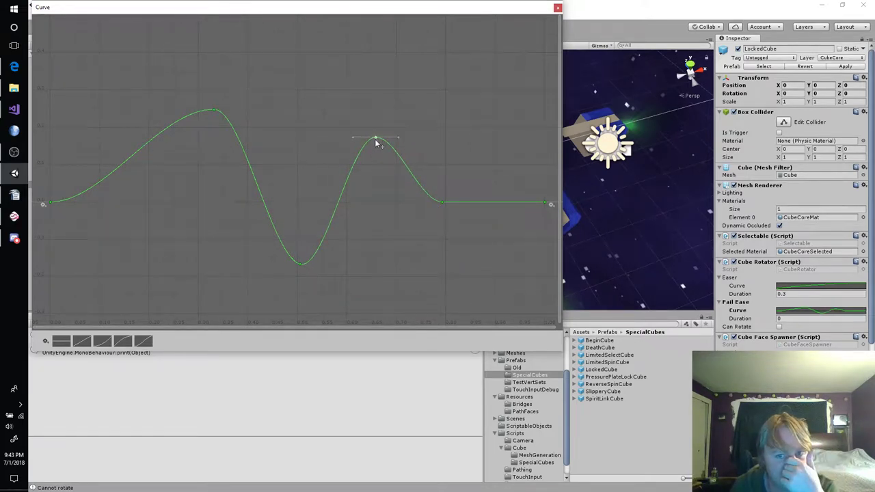
pyautogui.moveTo(441, 203); pyautogui.dragTo(445, 241)
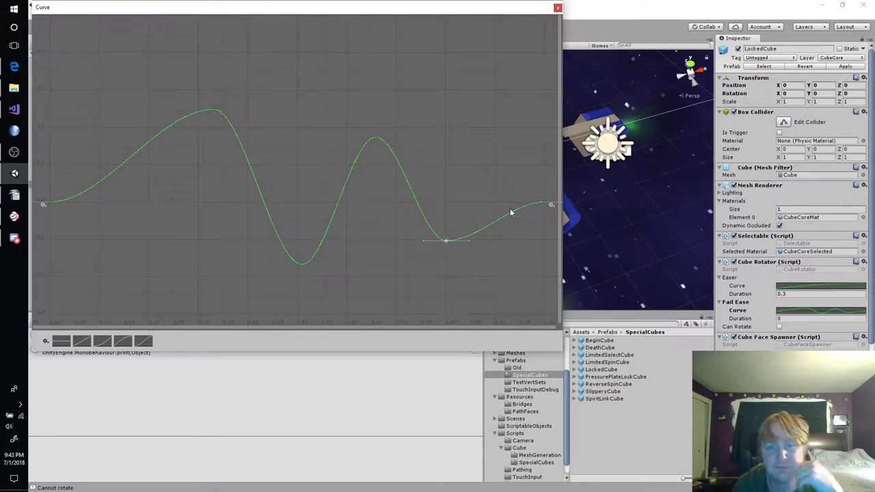
pyautogui.click(557, 8)
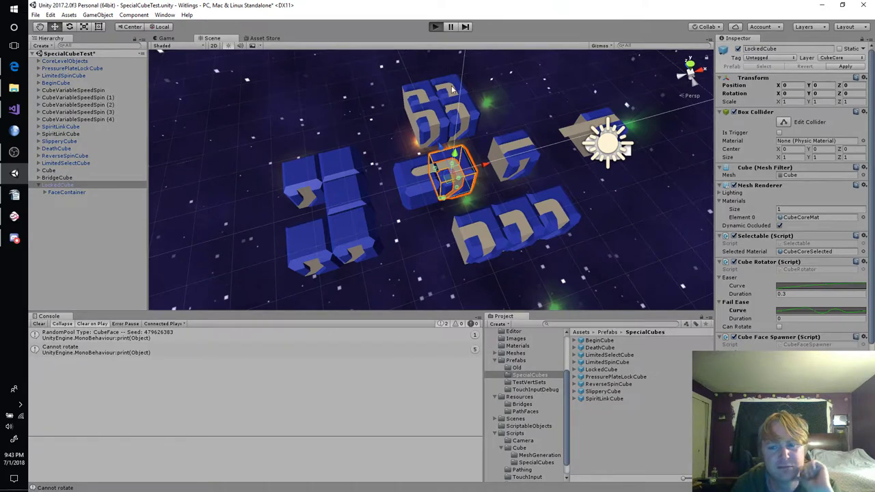
# Play with Ctrl+P, click the locked cube nine times to test the two-peak wobble, then stop.
pyautogui.hotkey('ctrl', 'p')
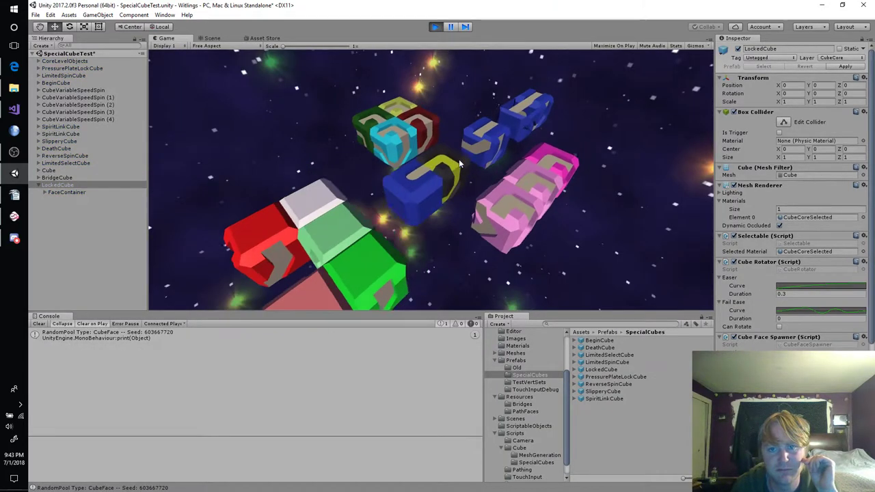
pyautogui.click(443, 168)
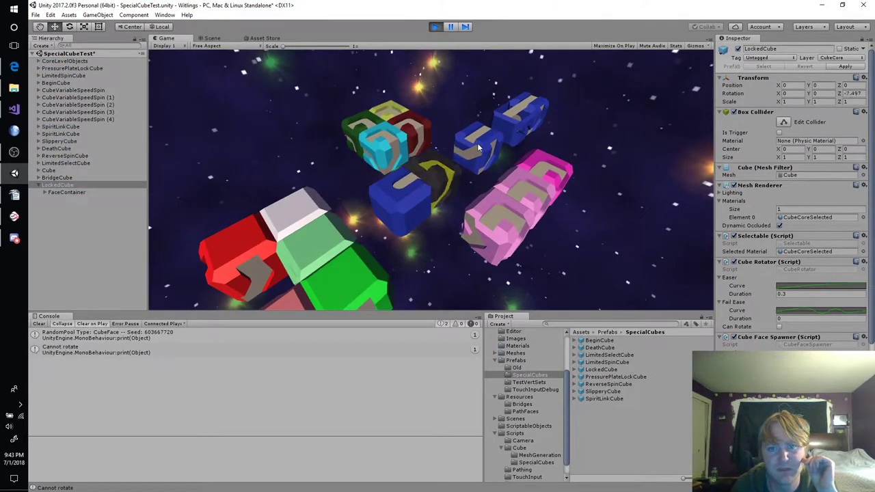
pyautogui.click(434, 175)
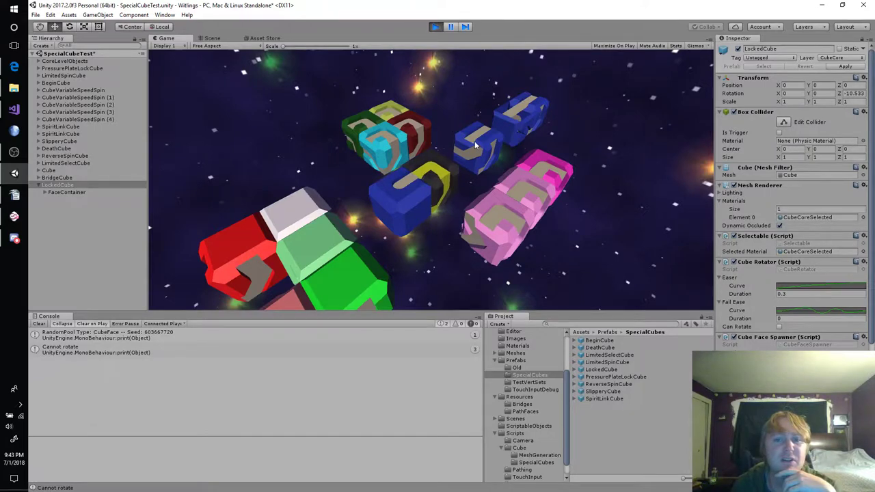
pyautogui.click(436, 171)
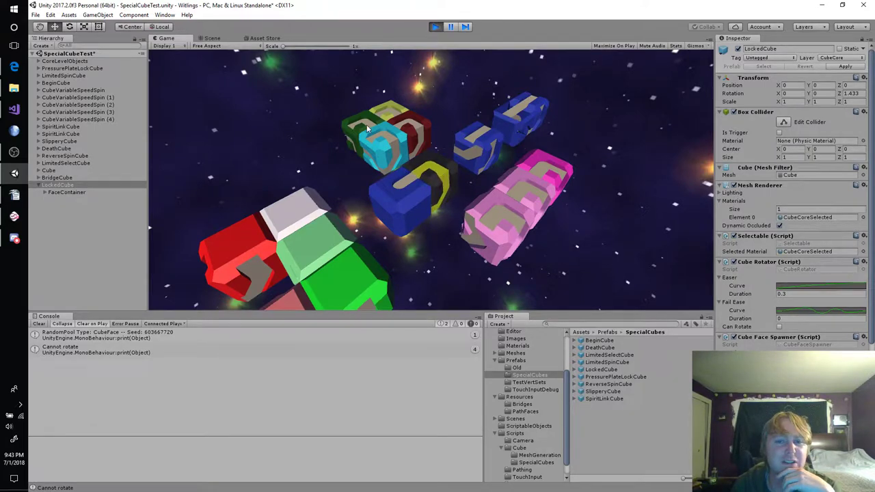
pyautogui.click(433, 175)
pyautogui.click(412, 152)
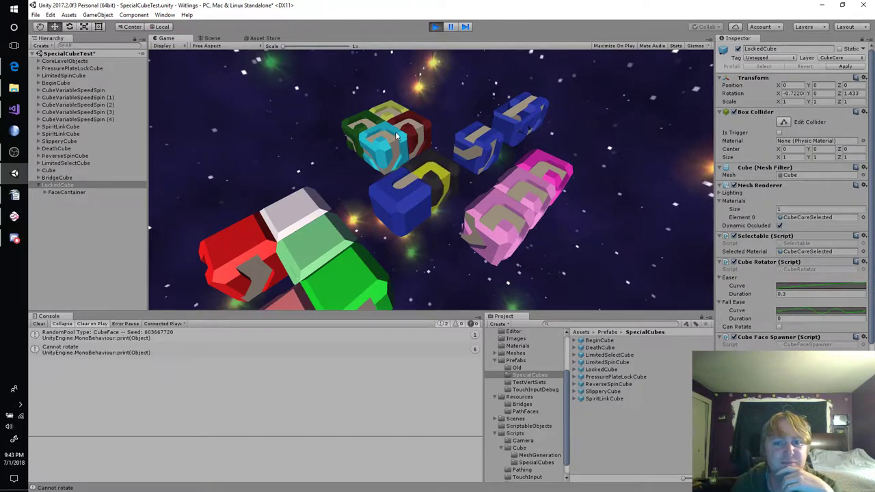
pyautogui.click(464, 196)
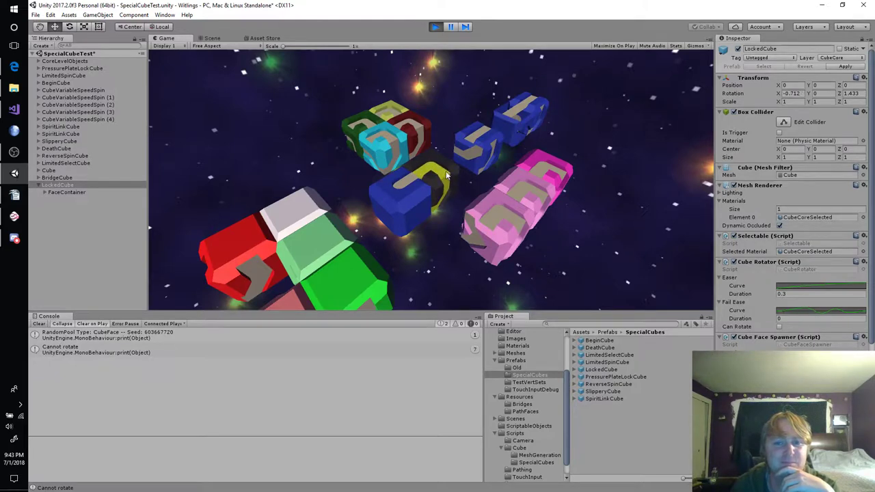
pyautogui.click(445, 175)
pyautogui.click(428, 173)
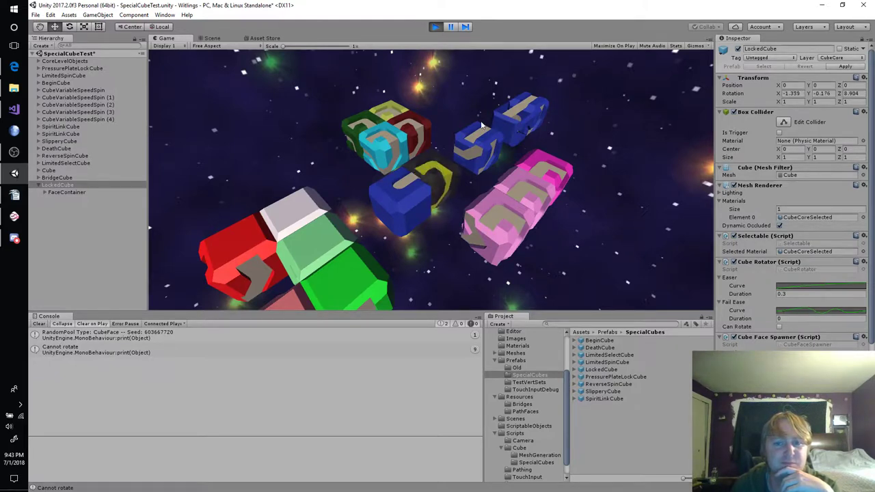
pyautogui.click(436, 170)
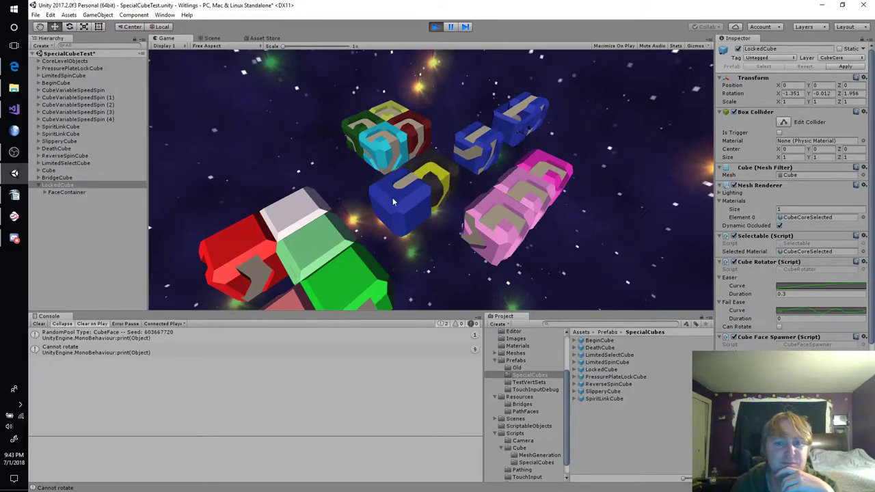
pyautogui.click(434, 28)
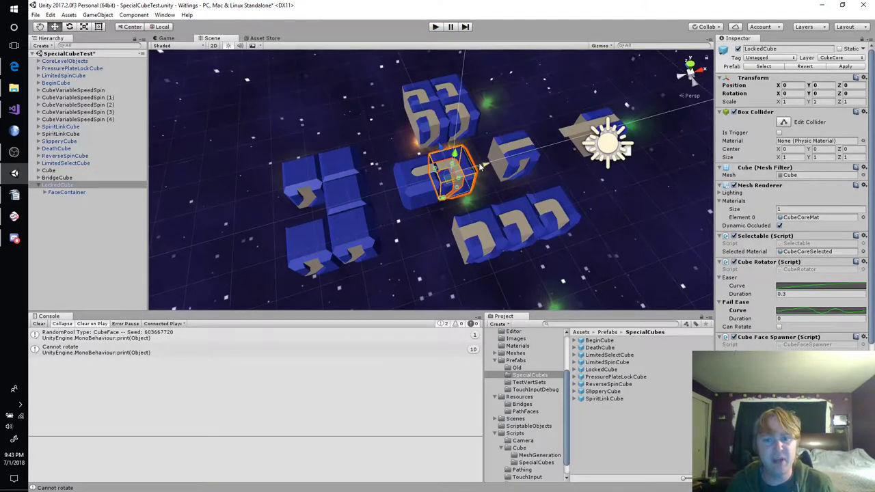
# Shift the LockedCube along X, drag the DeathCube beside the cube row, and play-test a Witling entering it.
pyautogui.moveTo(483, 166)
pyautogui.mouseDown()
pyautogui.moveTo(540, 155)
pyautogui.moveTo(521, 142)
pyautogui.mouseUp()
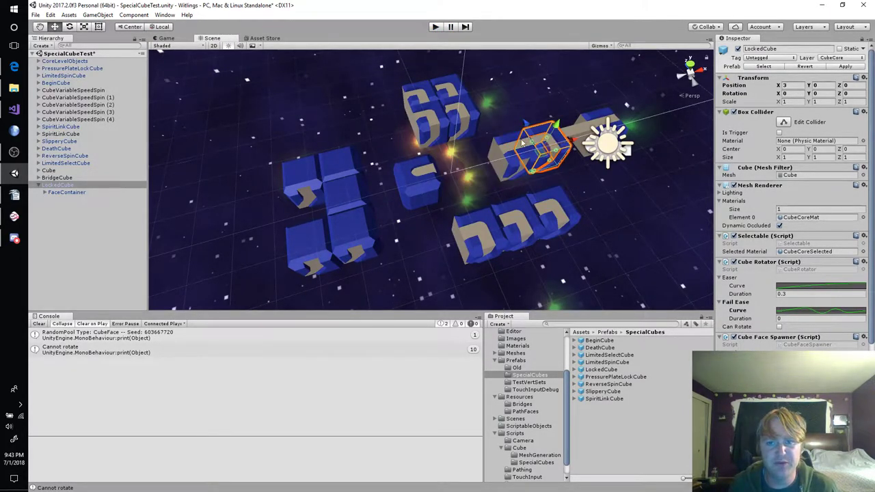
pyautogui.click(471, 118)
pyautogui.click(469, 121)
pyautogui.click(469, 121)
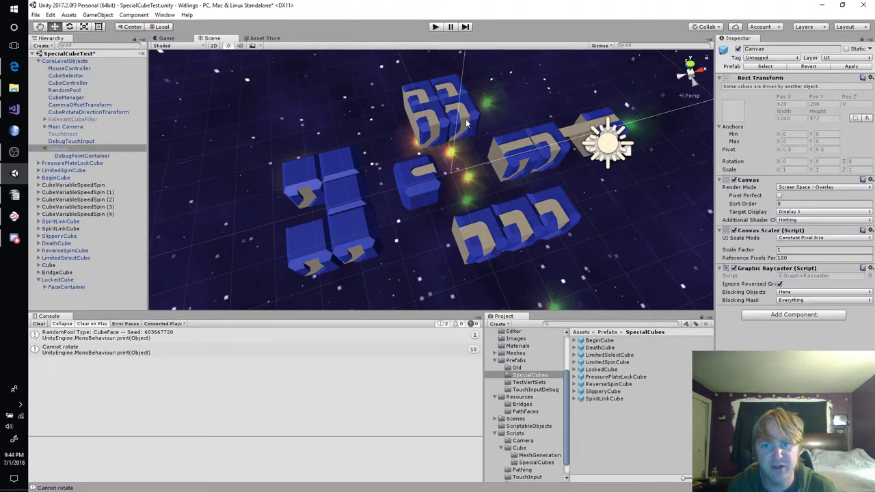
pyautogui.click(467, 123)
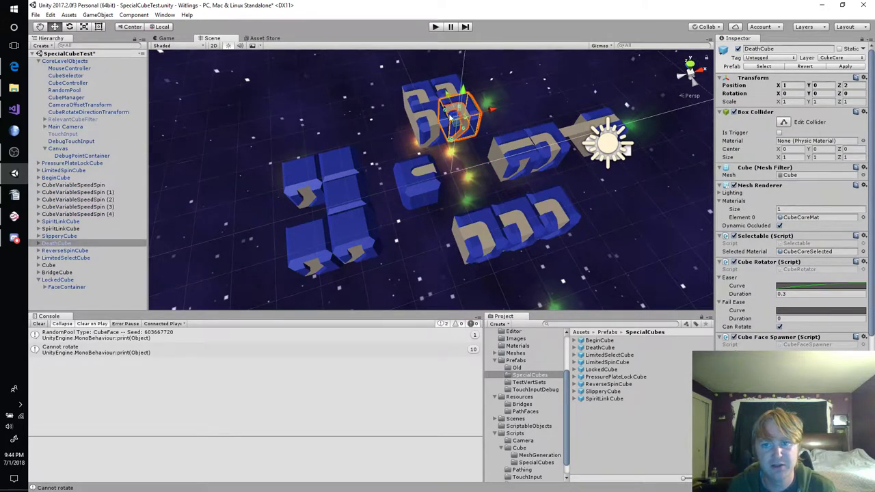
pyautogui.moveTo(450, 118); pyautogui.dragTo(469, 151)
pyautogui.moveTo(522, 159); pyautogui.dragTo(497, 171)
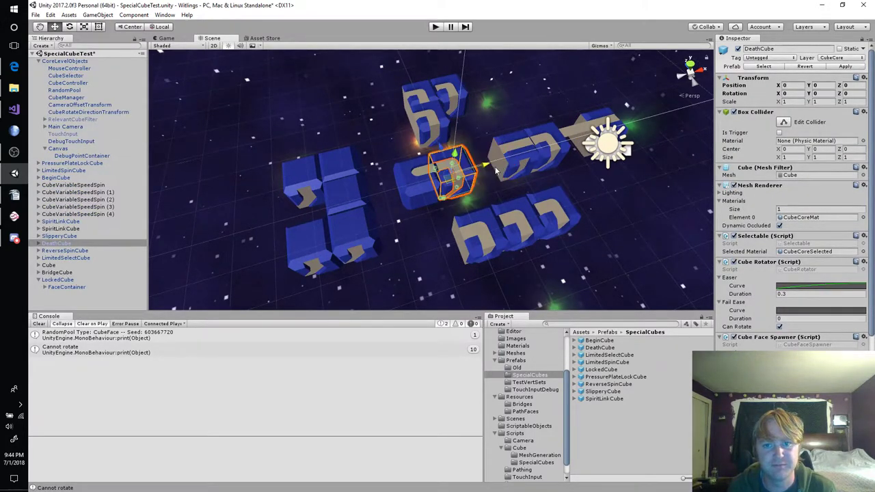
pyautogui.click(436, 27)
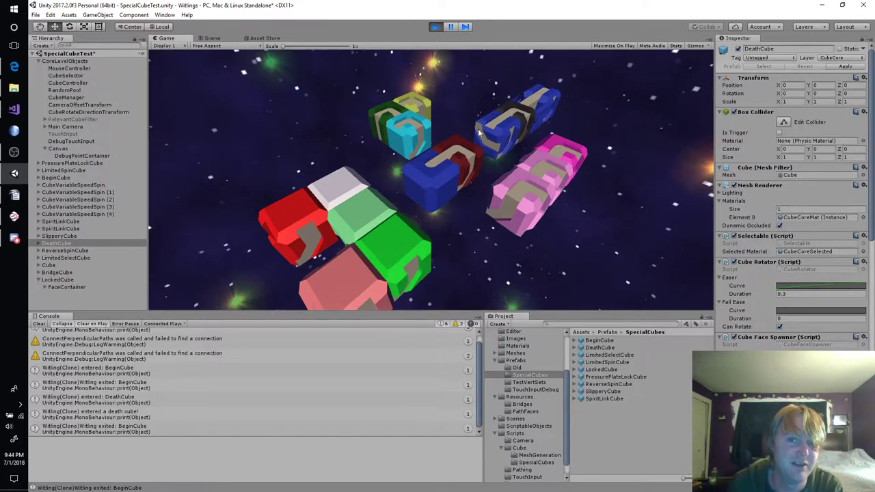
pyautogui.click(438, 27)
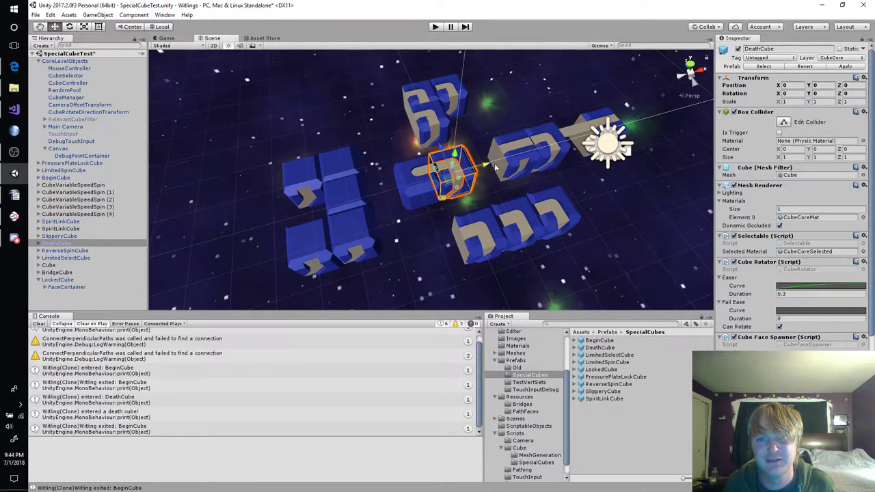
# Move the DeathCube up to the upper cluster, lower PressurePlateLockCube one step, and place SlipperyCube beside the row.
pyautogui.keyDown('ctrl'); pyautogui.moveTo(496, 167); pyautogui.dragTo(527, 158); pyautogui.keyUp('ctrl')
pyautogui.keyDown('ctrl'); pyautogui.moveTo(471, 146); pyautogui.dragTo(437, 80); pyautogui.keyUp('ctrl')
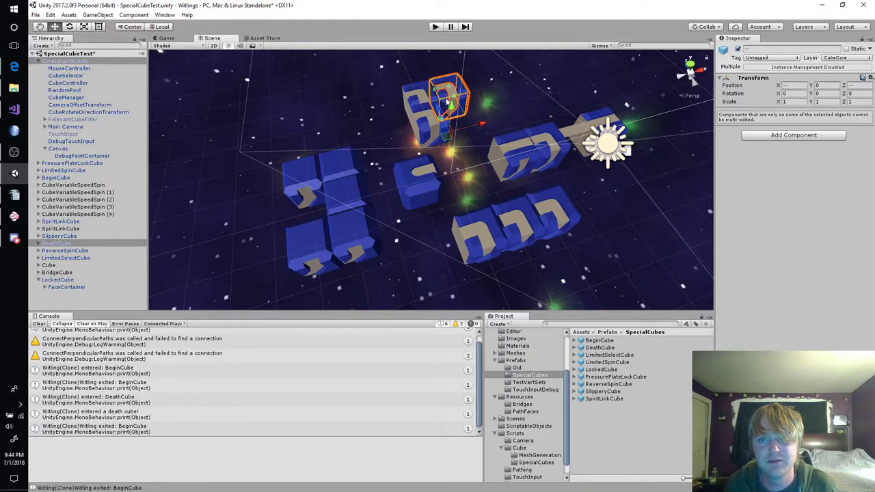
pyautogui.click(451, 96)
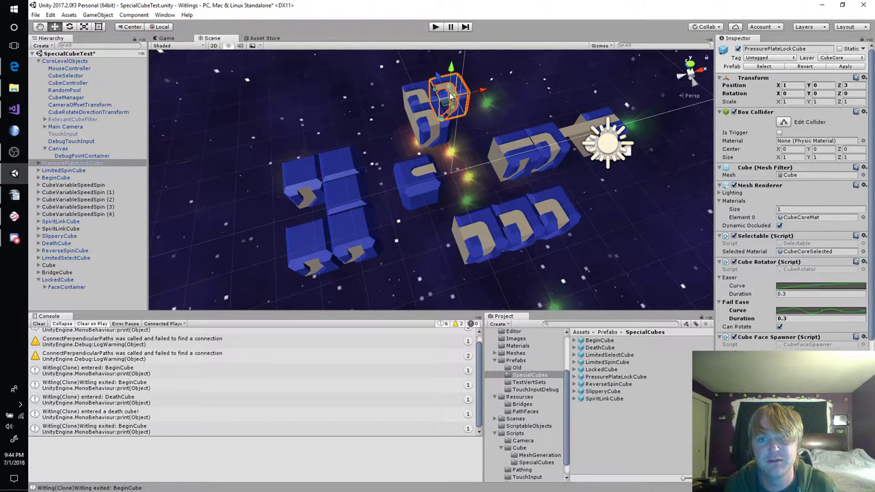
pyautogui.moveTo(451, 97); pyautogui.dragTo(446, 102)
pyautogui.click(430, 120)
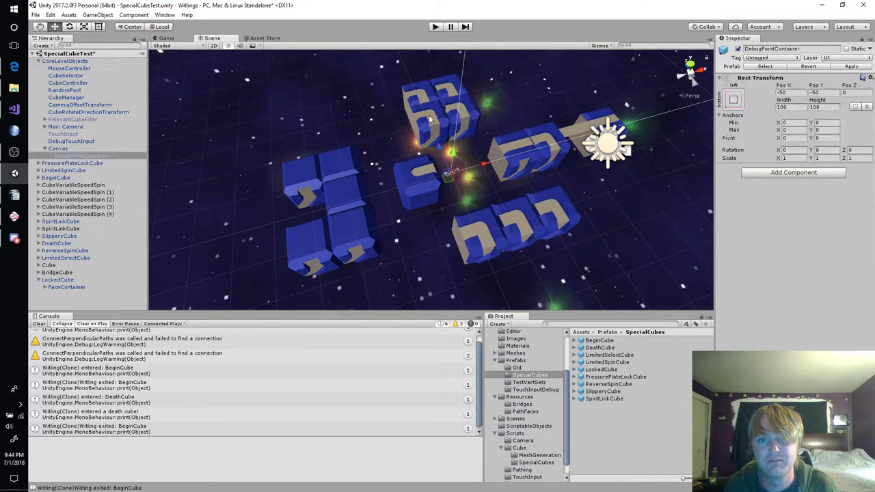
pyautogui.click(430, 119)
pyautogui.moveTo(425, 116); pyautogui.dragTo(449, 166)
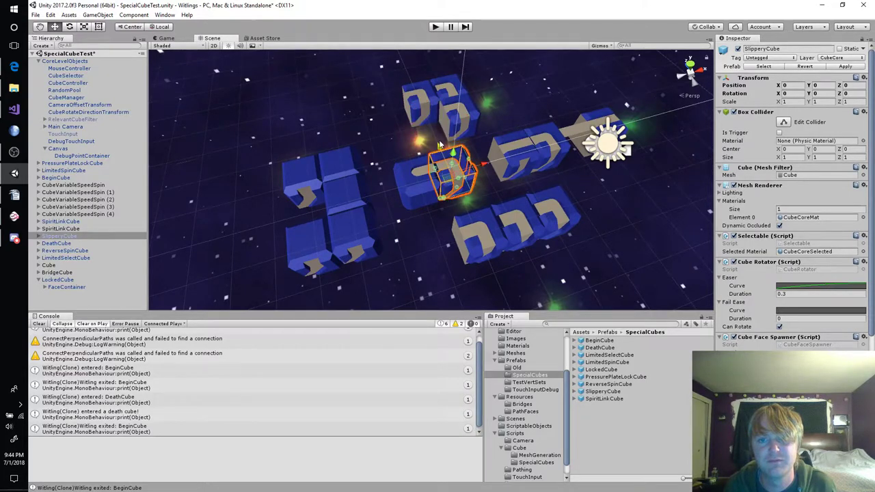
# Play-test the SlipperyCube, drag the locked blue and yellow cube four times to confirm it won't rotate, then stop.
pyautogui.click(435, 28)
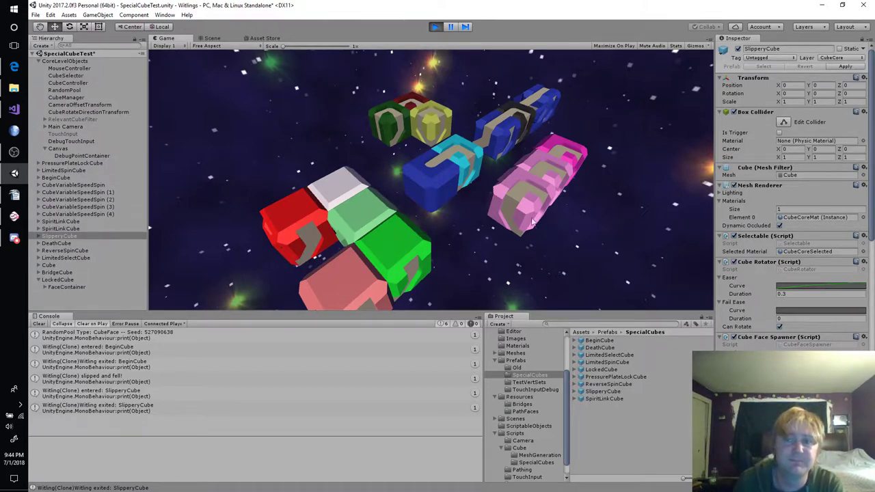
pyautogui.click(527, 126)
pyautogui.moveTo(528, 126)
pyautogui.mouseDown()
pyautogui.moveTo(449, 184)
pyautogui.moveTo(407, 193)
pyautogui.mouseUp()
pyautogui.moveTo(459, 164)
pyautogui.mouseDown()
pyautogui.moveTo(455, 185)
pyautogui.moveTo(468, 224)
pyautogui.mouseUp()
pyautogui.moveTo(445, 179); pyautogui.dragTo(417, 198)
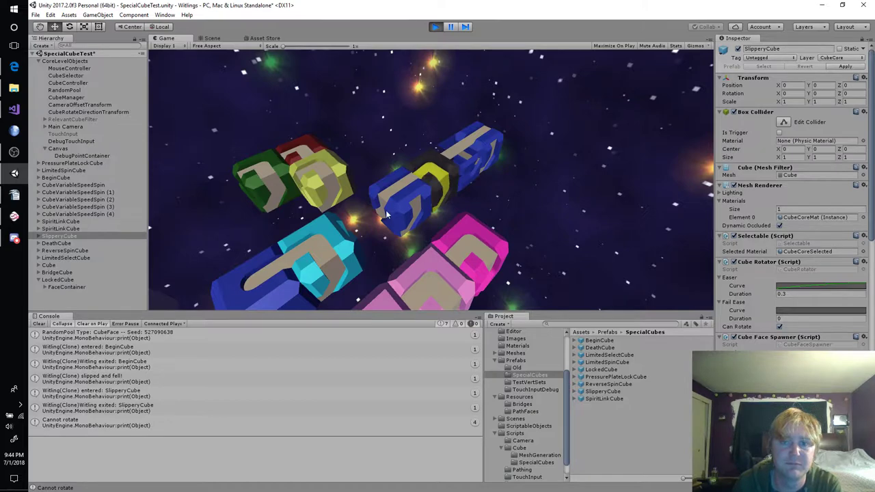
pyautogui.moveTo(465, 162); pyautogui.dragTo(485, 157)
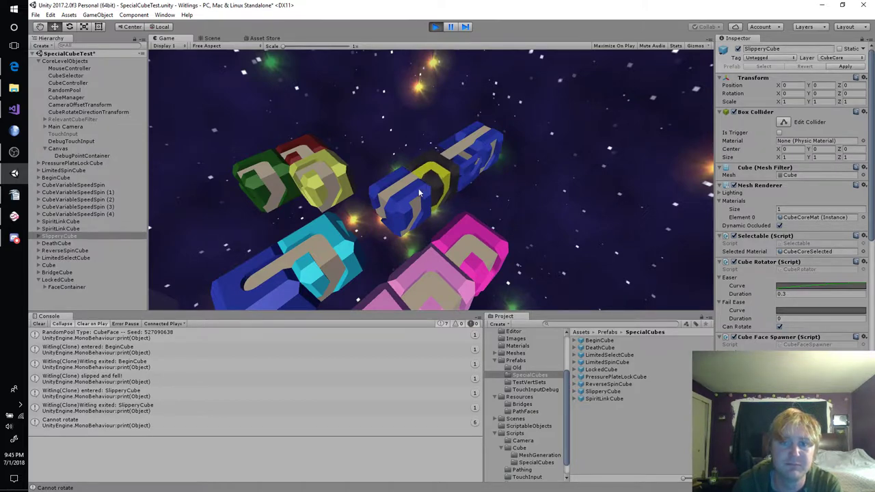
pyautogui.moveTo(419, 194); pyautogui.dragTo(411, 103)
pyautogui.click(437, 29)
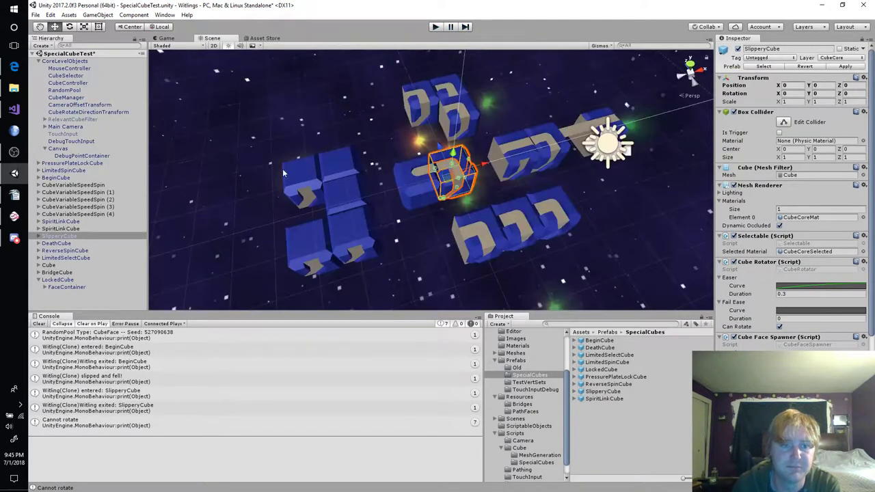
# Add a keyframe near the end of LockedCube's Fail Ease curve and lower both peaks.
pyautogui.click(95, 280)
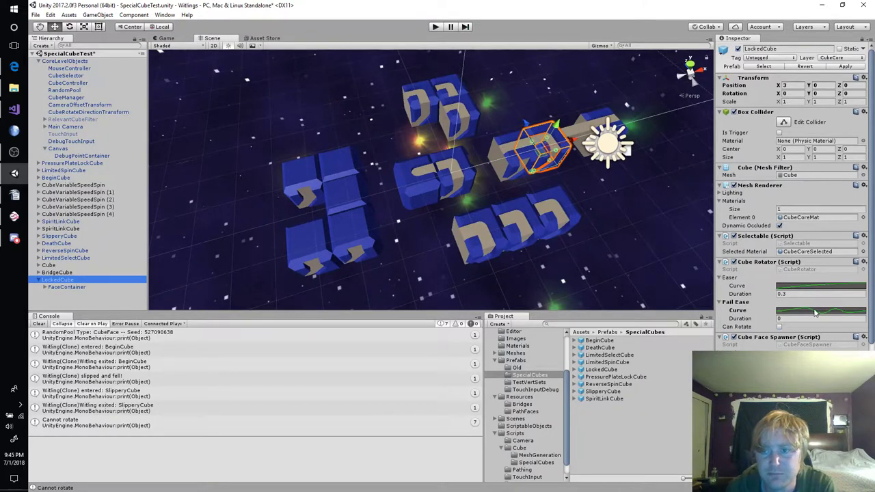
pyautogui.click(810, 286)
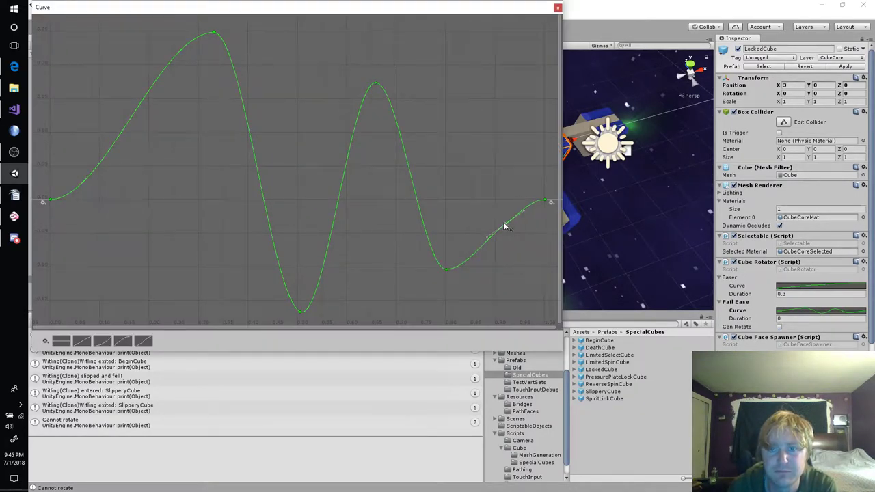
pyautogui.doubleClick(506, 226)
pyautogui.moveTo(506, 226); pyautogui.dragTo(473, 197)
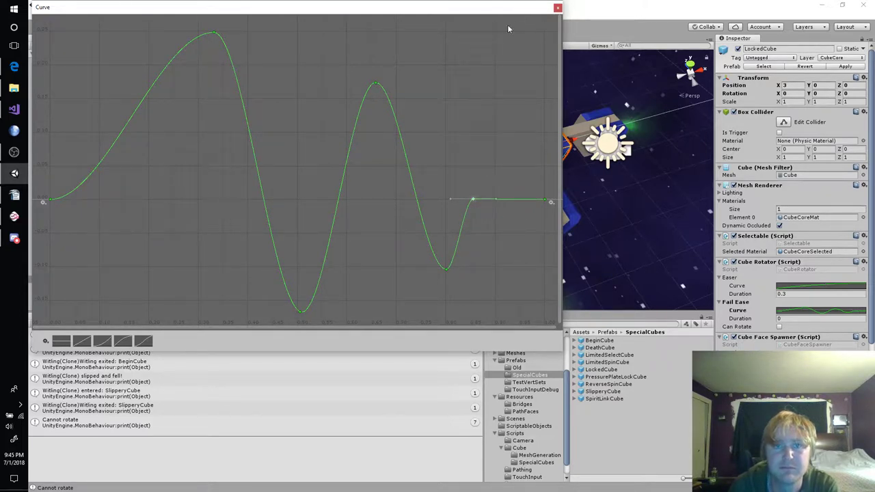
pyautogui.moveTo(375, 83)
pyautogui.mouseDown()
pyautogui.moveTo(368, 129)
pyautogui.moveTo(380, 133)
pyautogui.mouseUp()
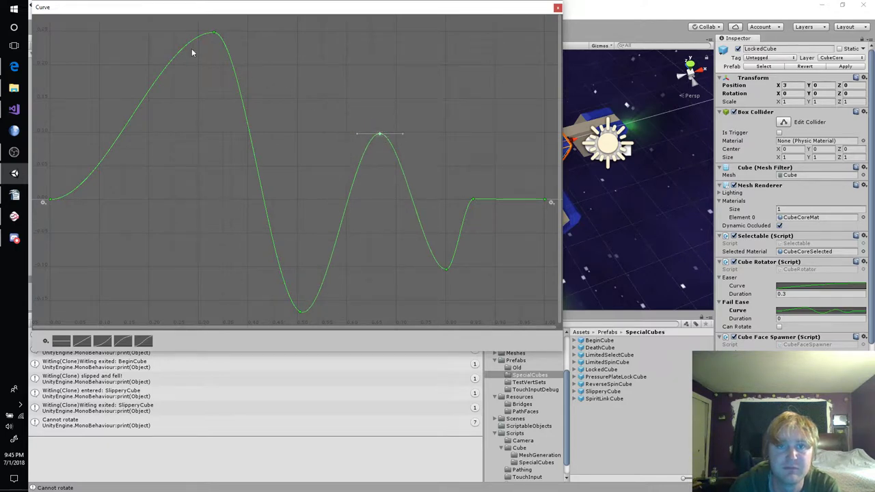
pyautogui.moveTo(212, 32)
pyautogui.mouseDown()
pyautogui.moveTo(197, 109)
pyautogui.moveTo(203, 93)
pyautogui.mouseUp()
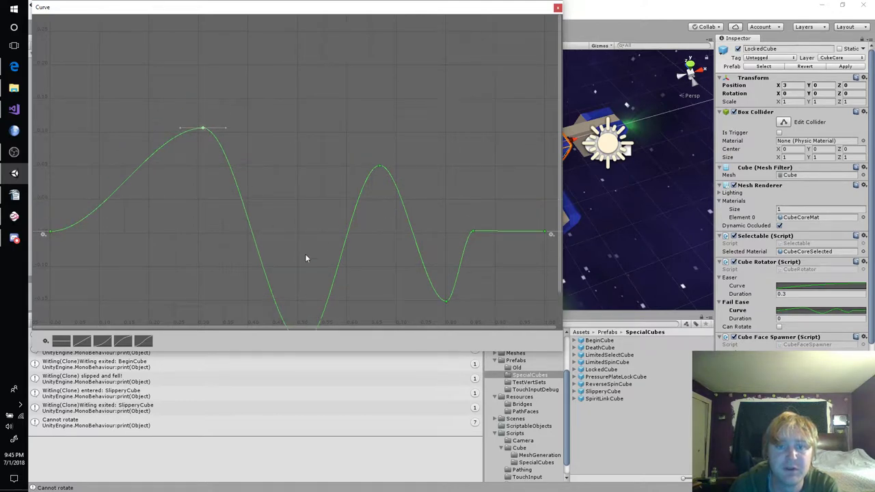
# Raise the curve's deepest valley and last valley so the dips are shallower.
pyautogui.moveTo(305, 258); pyautogui.dragTo(266, 224, button='middle')
pyautogui.click(266, 252)
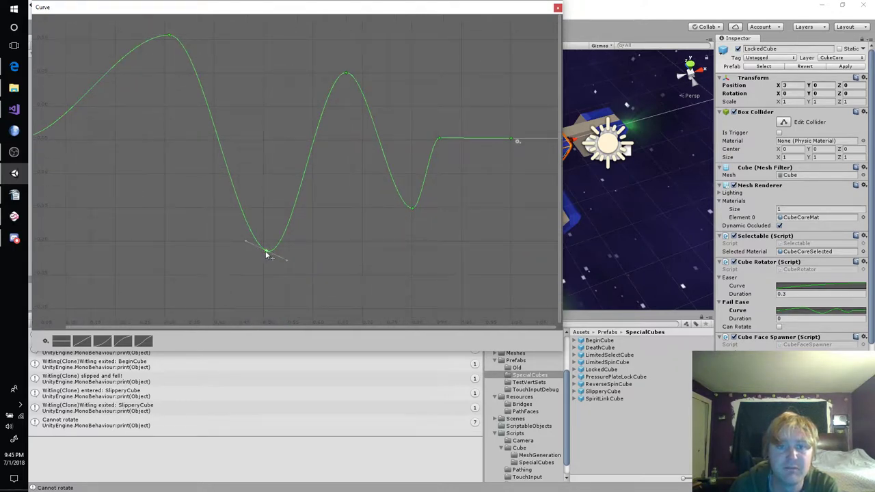
pyautogui.moveTo(269, 257); pyautogui.dragTo(269, 184)
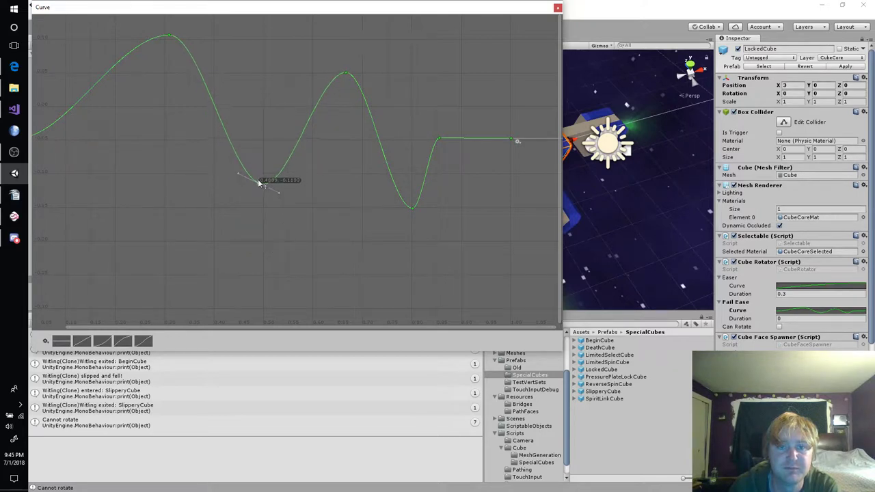
pyautogui.moveTo(413, 208); pyautogui.dragTo(413, 156)
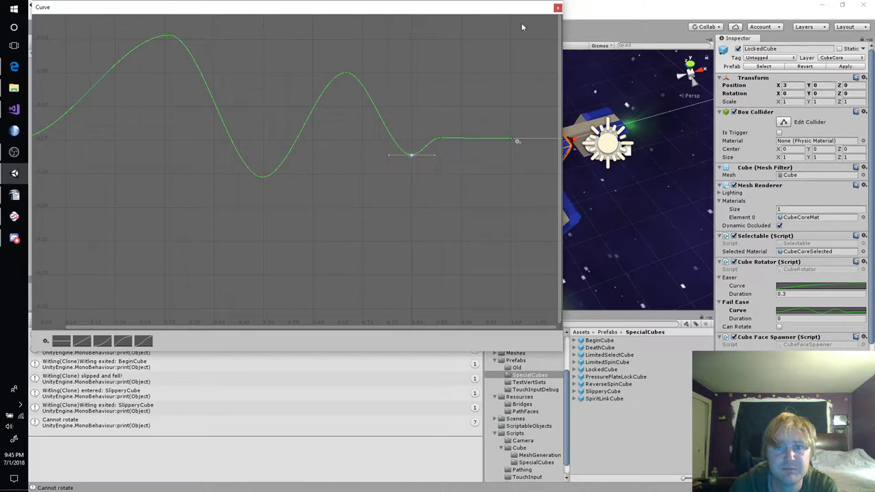
pyautogui.click(558, 9)
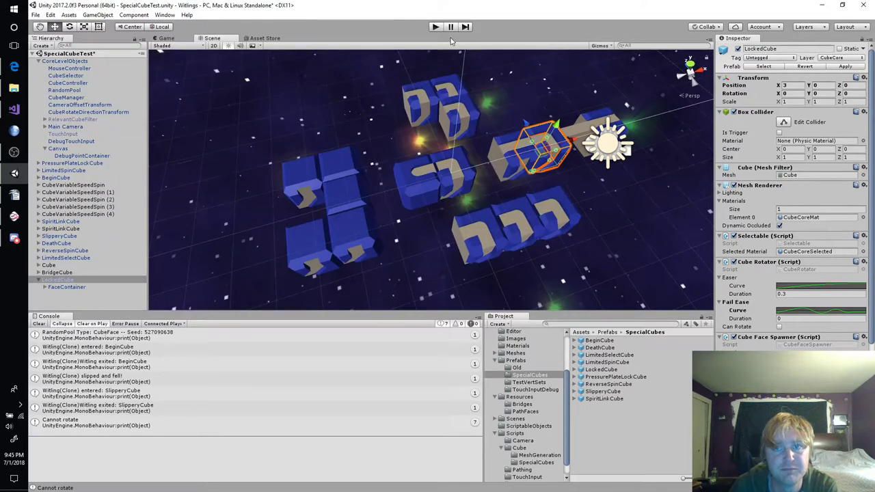
# Play the game and try rotating the locked cube four times to watch the gentler wobble.
pyautogui.click(436, 27)
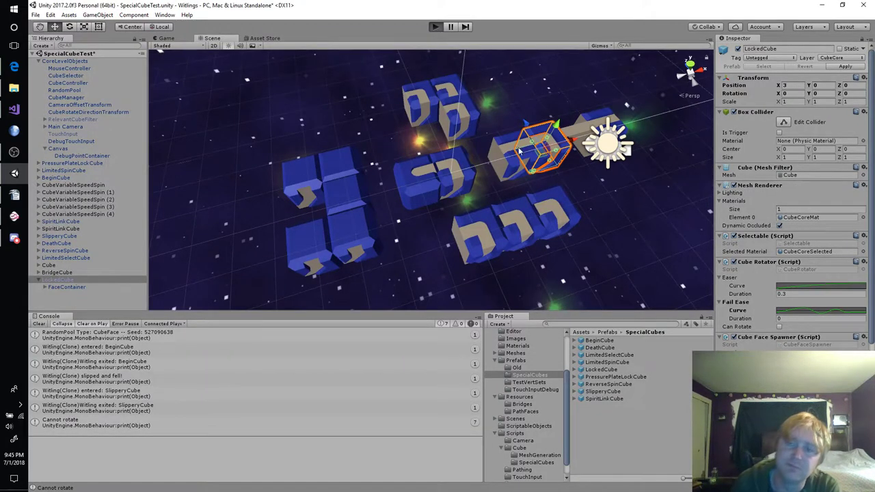
pyautogui.click(504, 121)
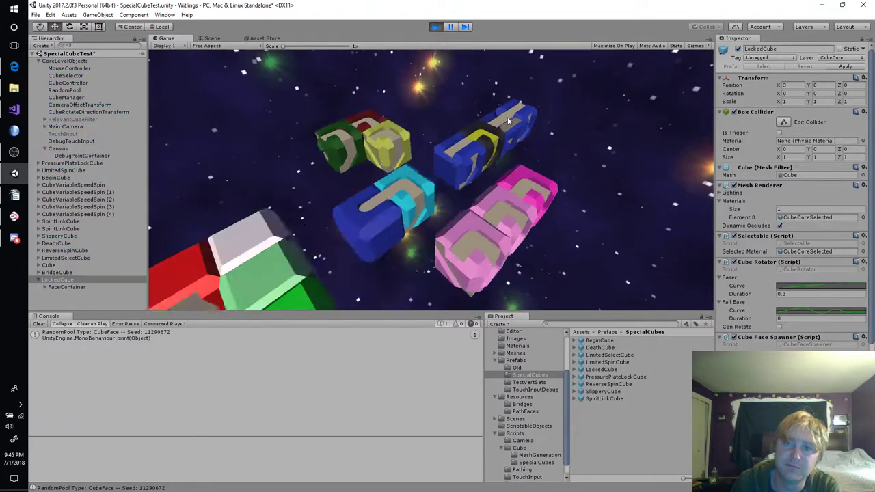
pyautogui.moveTo(454, 163)
pyautogui.mouseDown()
pyautogui.moveTo(480, 153)
pyautogui.moveTo(416, 166)
pyautogui.moveTo(427, 179)
pyautogui.moveTo(403, 192)
pyautogui.moveTo(465, 150)
pyautogui.mouseUp()
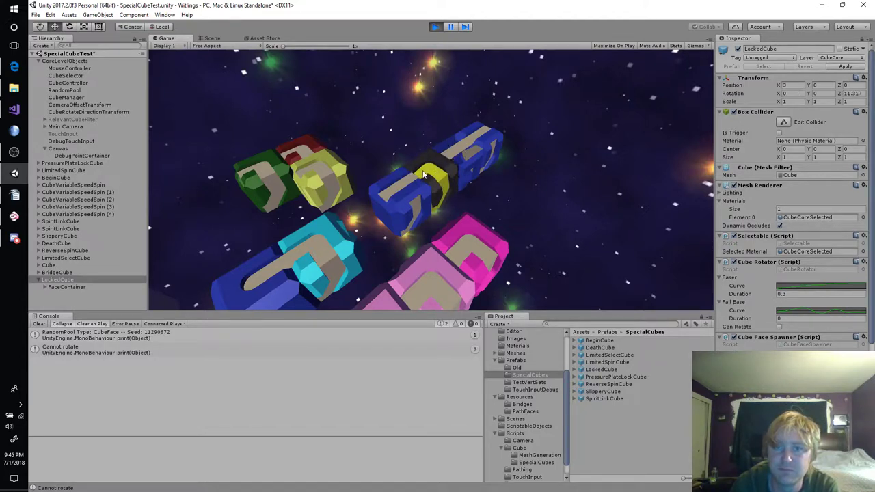
pyautogui.moveTo(423, 174)
pyautogui.mouseDown()
pyautogui.moveTo(452, 161)
pyautogui.moveTo(478, 210)
pyautogui.mouseUp()
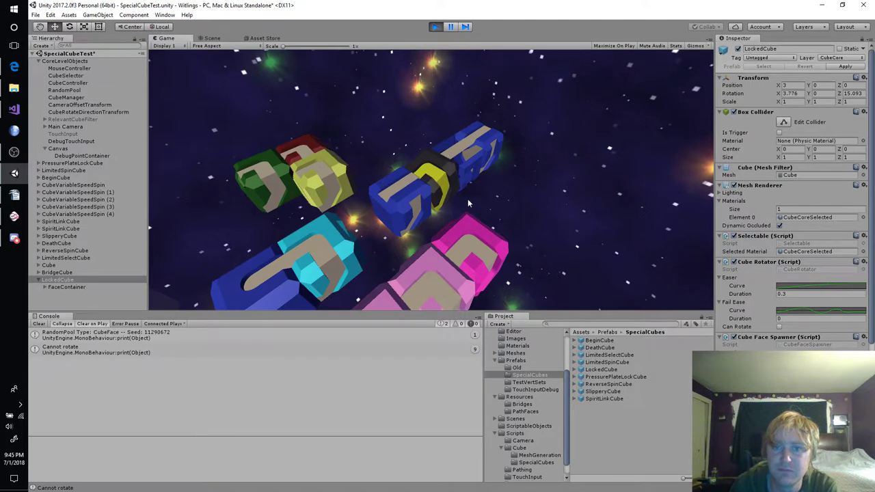
pyautogui.moveTo(437, 181)
pyautogui.mouseDown()
pyautogui.moveTo(397, 162)
pyautogui.moveTo(437, 185)
pyautogui.moveTo(419, 194)
pyautogui.moveTo(487, 139)
pyautogui.mouseUp()
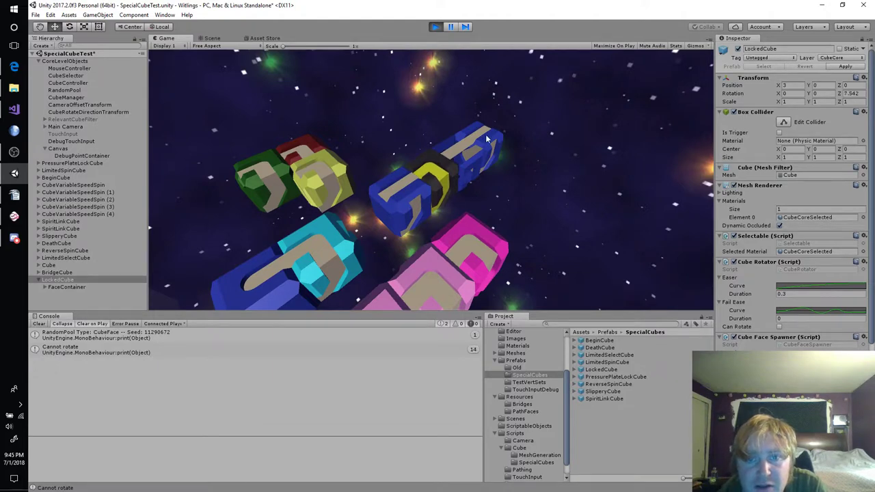
pyautogui.moveTo(449, 175); pyautogui.dragTo(469, 149)
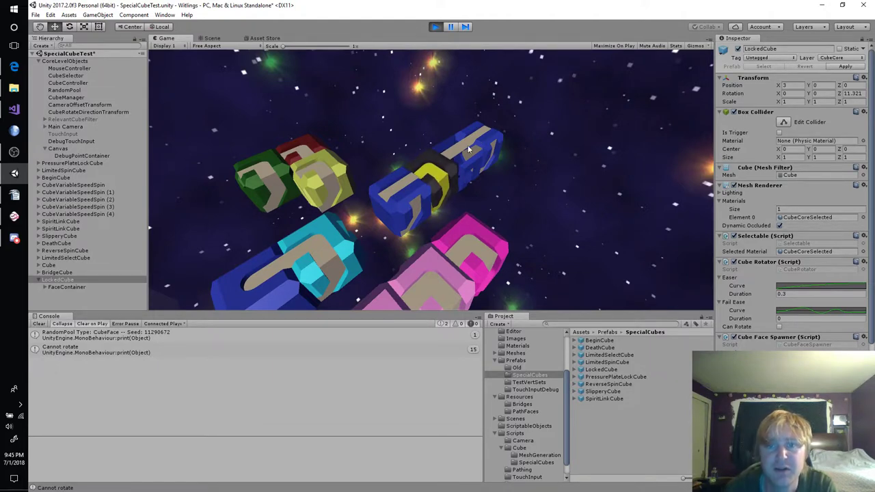
# Stop the game and bring the Unity editor back to the front.
pyautogui.click(436, 27)
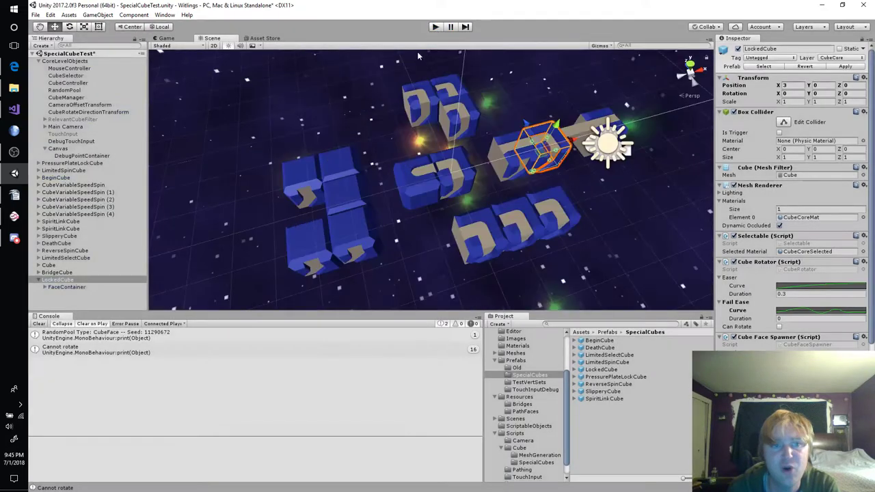
pyautogui.click(14, 109)
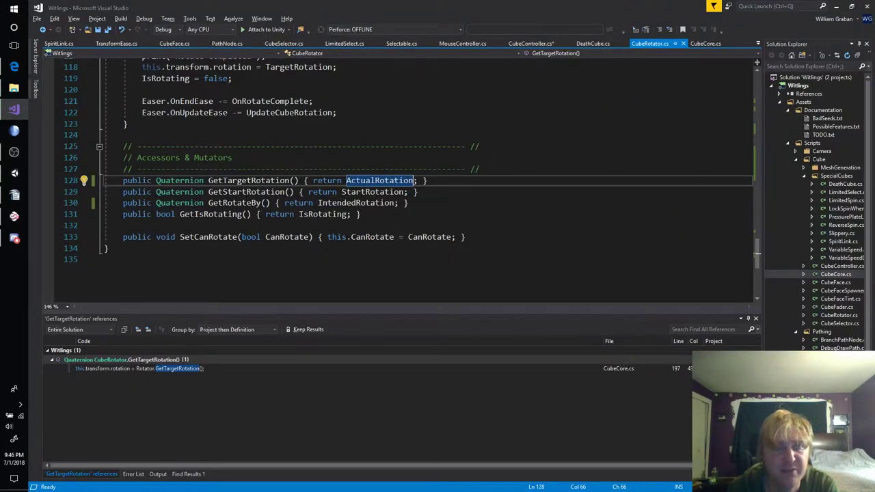
pyautogui.click(14, 173)
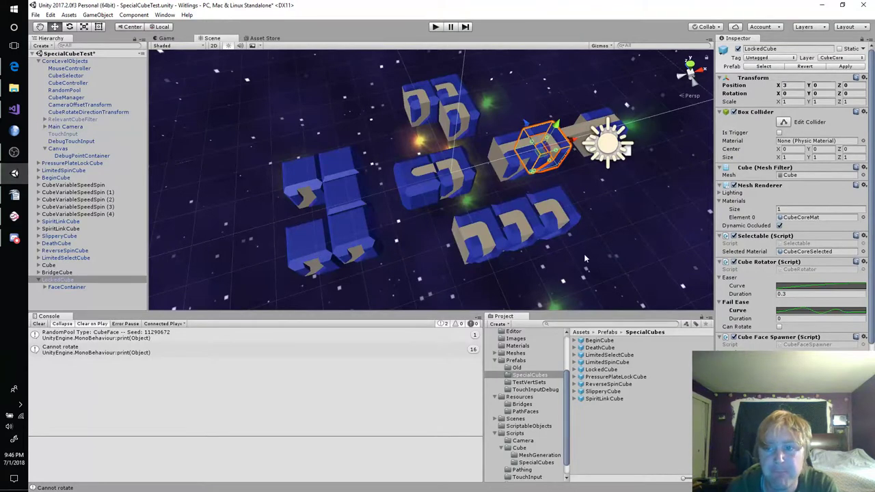
# Set the last key of the Fail Ease curve to a value of 0.5.
pyautogui.click(829, 311)
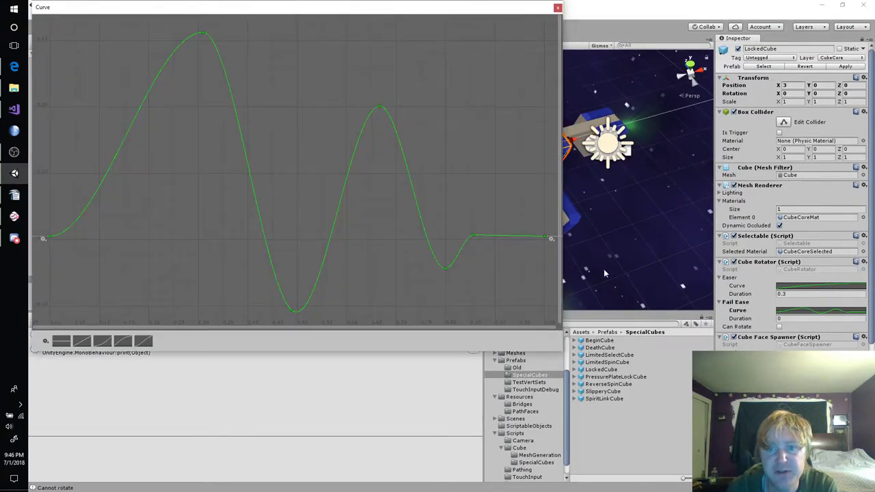
pyautogui.rightClick(547, 238)
pyautogui.click(558, 251)
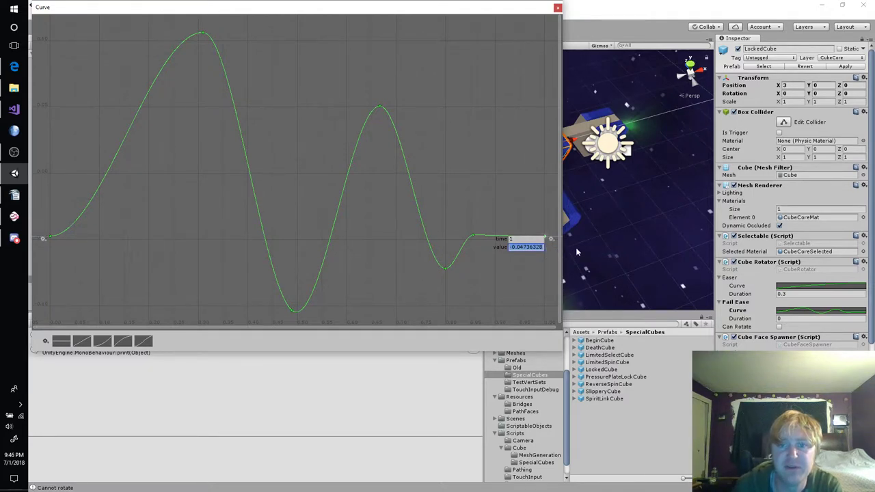
pyautogui.write('0.5')
pyautogui.press('Return')
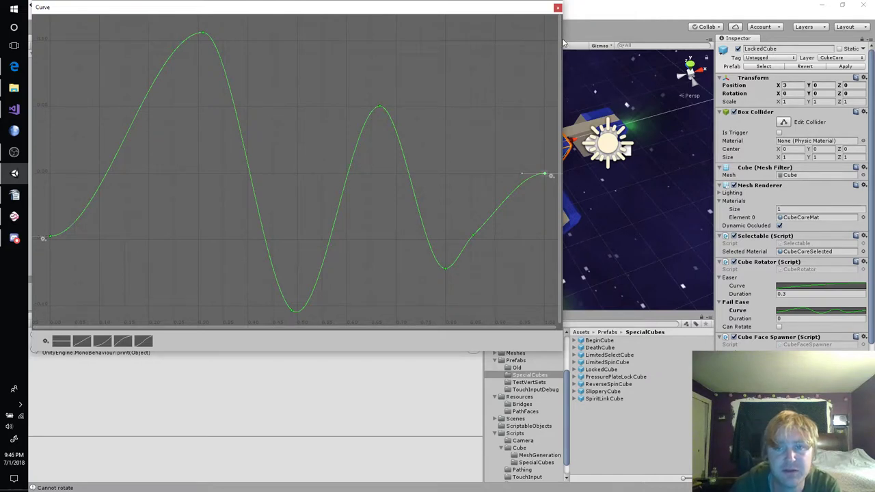
# Add a key on the curve's final rise, set the last key to 0, and raise the new key.
pyautogui.doubleClick(474, 237)
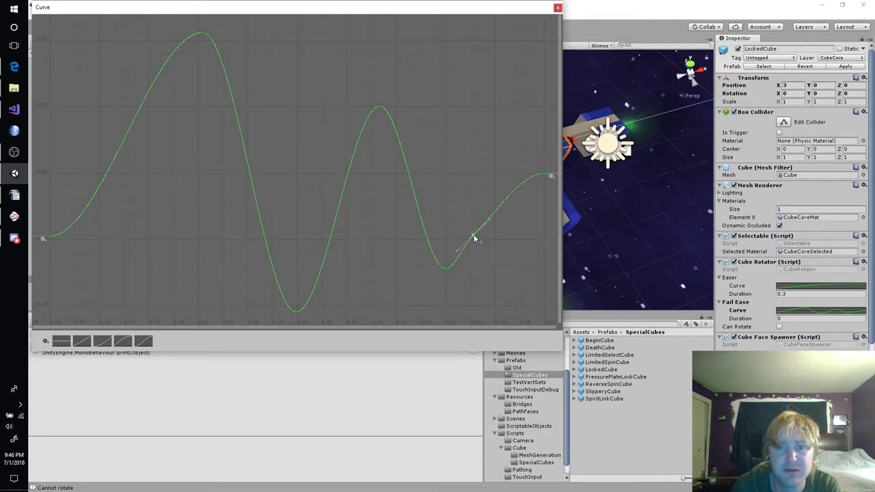
pyautogui.moveTo(474, 236); pyautogui.dragTo(479, 238)
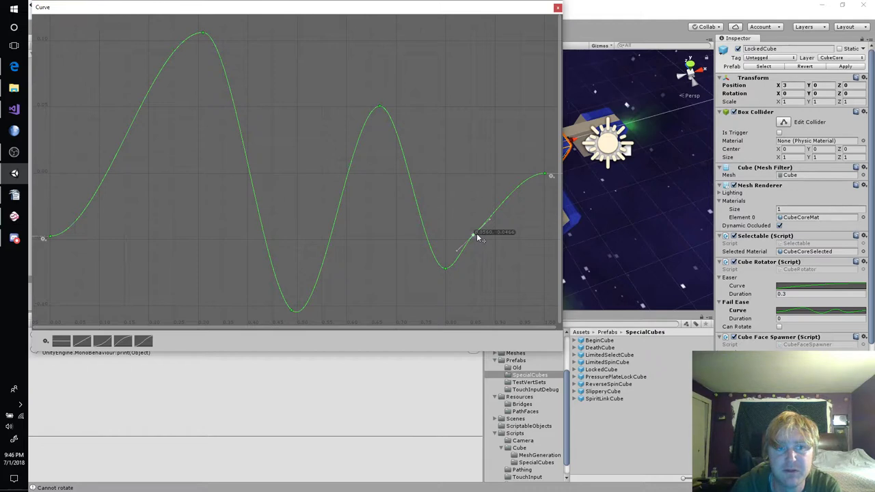
pyautogui.rightClick(546, 172)
pyautogui.click(557, 189)
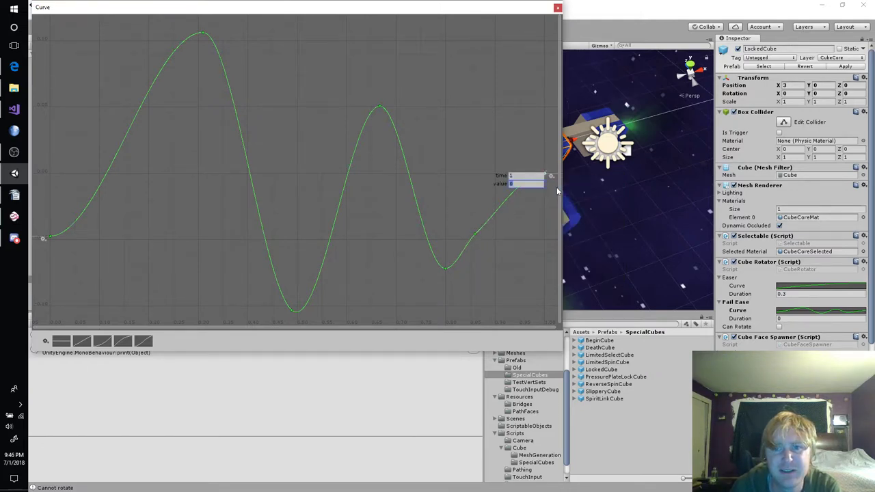
pyautogui.press('Return')
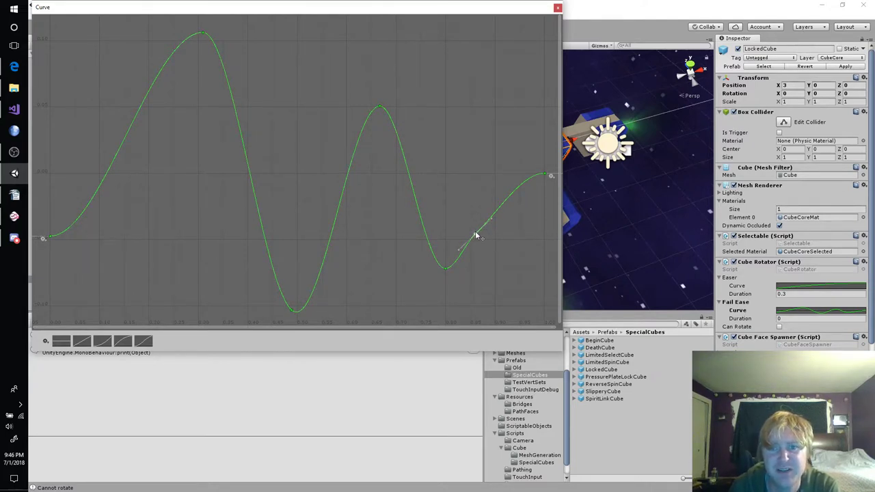
pyautogui.moveTo(475, 234); pyautogui.dragTo(524, 186)
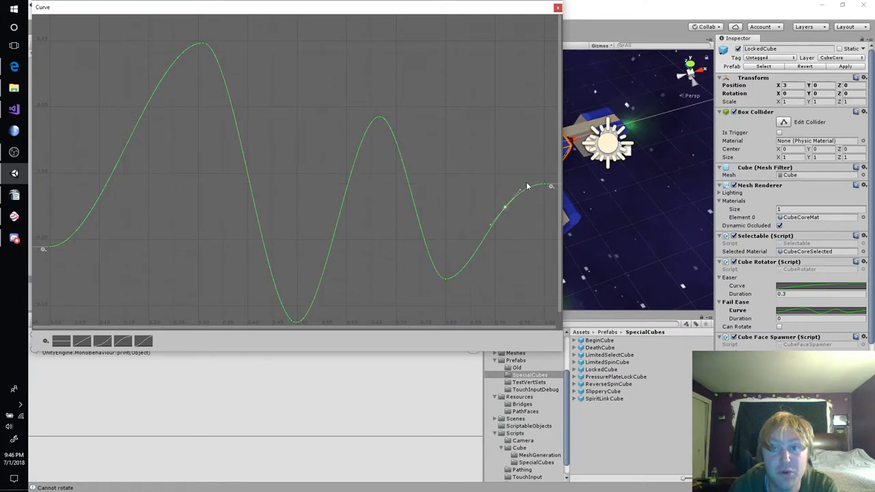
pyautogui.moveTo(529, 186); pyautogui.dragTo(529, 177)
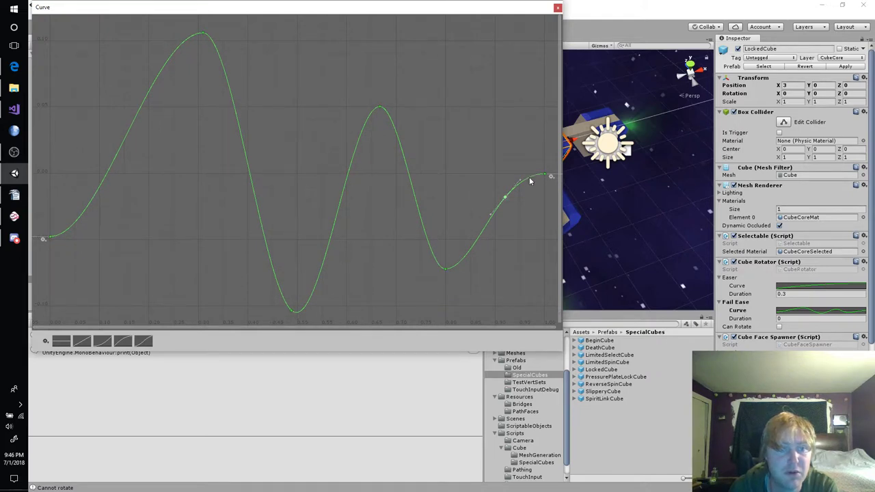
pyautogui.click(529, 177)
# Raise the curve's first key to zero and make the deepest dip shallower with a flatter slope.
pyautogui.moveTo(44, 219); pyautogui.dragTo(87, 270)
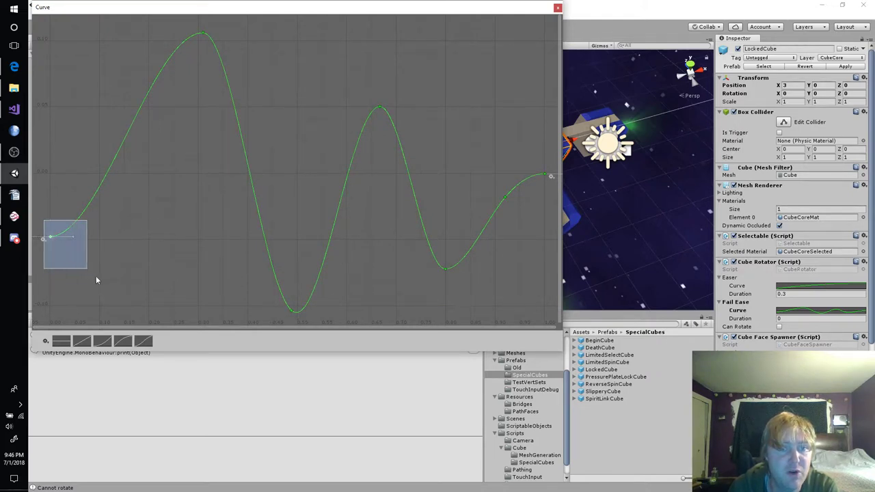
pyautogui.moveTo(49, 239); pyautogui.dragTo(45, 173)
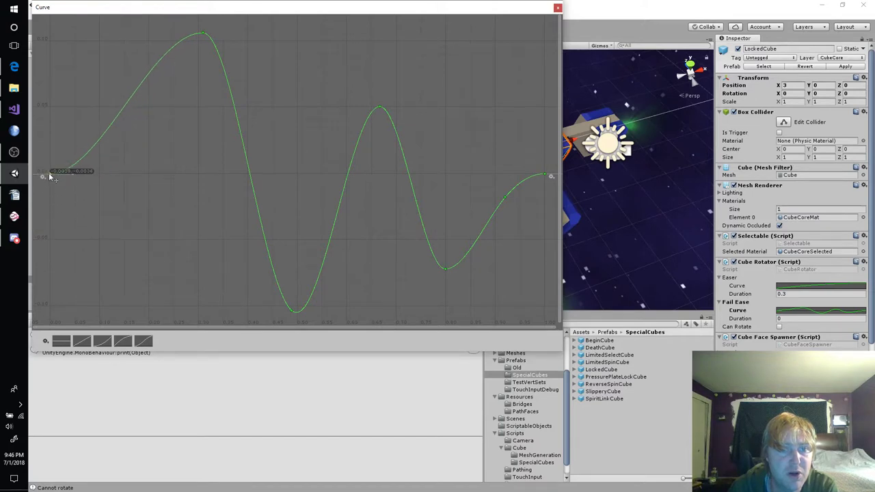
pyautogui.click(294, 312)
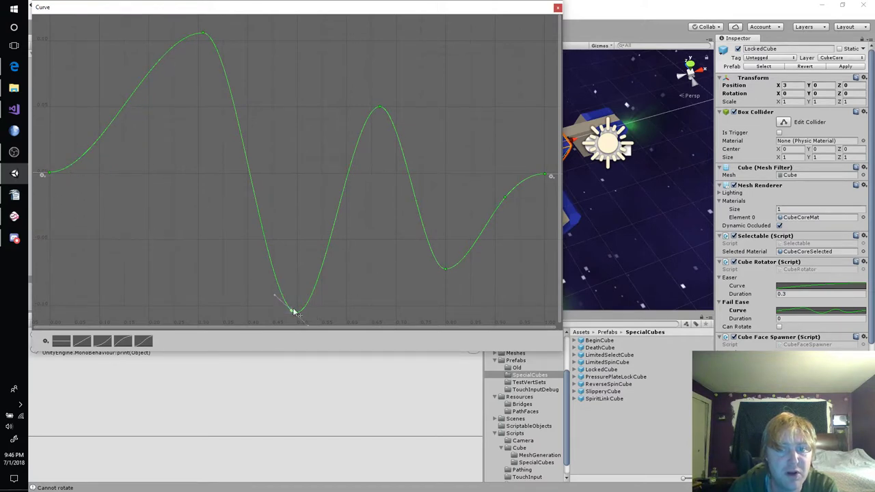
pyautogui.moveTo(291, 312)
pyautogui.mouseDown()
pyautogui.moveTo(283, 207)
pyautogui.moveTo(293, 204)
pyautogui.mouseUp()
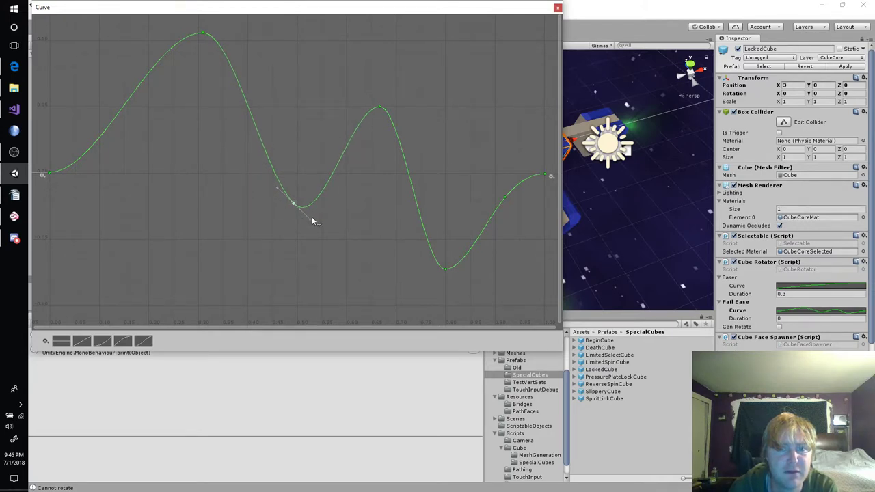
pyautogui.moveTo(311, 217); pyautogui.dragTo(317, 204)
# Make the second dip shallower and move the final-rise key up near zero.
pyautogui.click(445, 269)
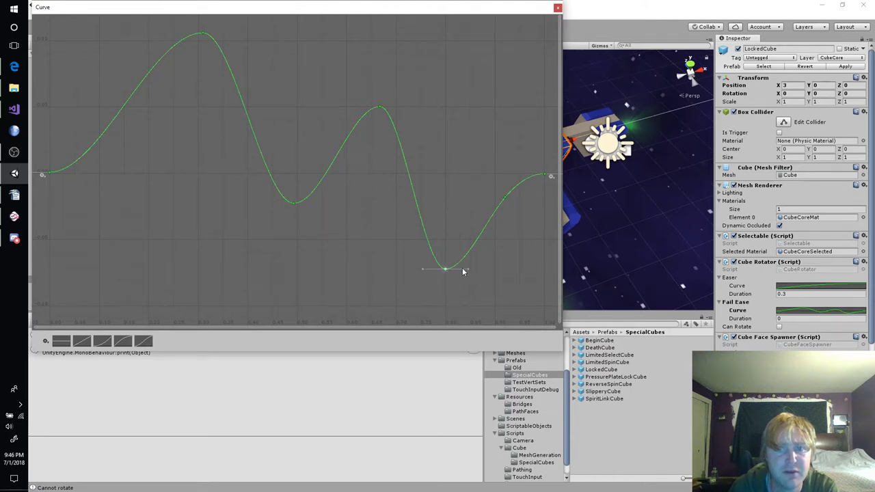
pyautogui.moveTo(444, 270); pyautogui.dragTo(441, 217)
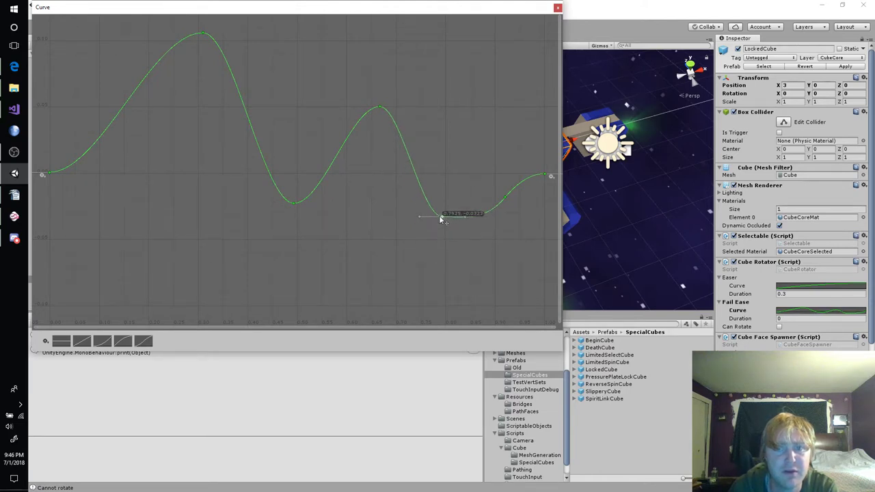
pyautogui.moveTo(504, 199); pyautogui.dragTo(470, 175)
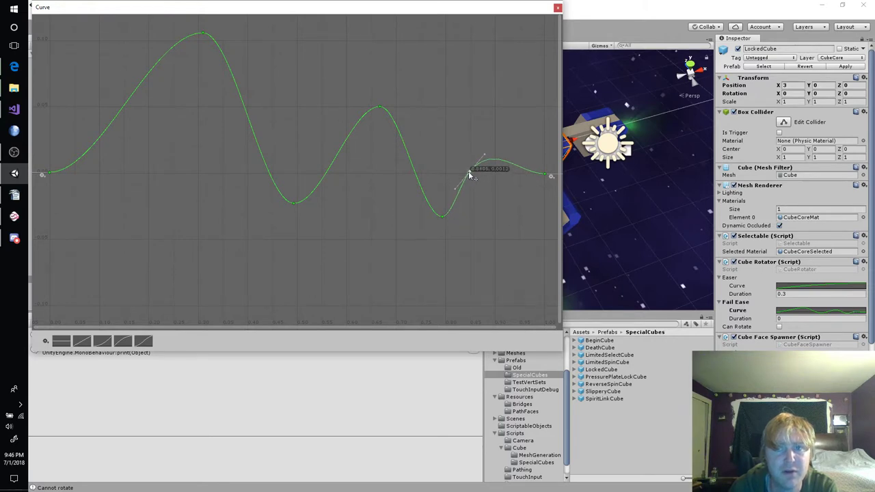
pyautogui.moveTo(471, 176); pyautogui.dragTo(487, 175)
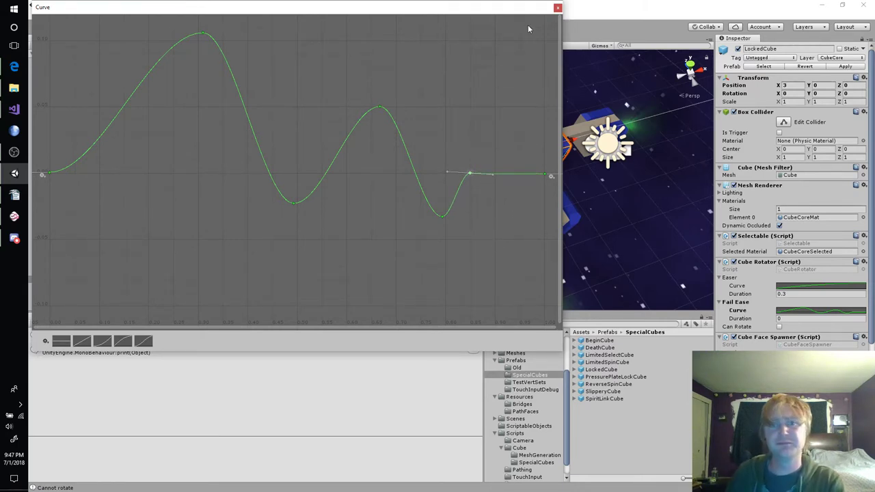
pyautogui.click(558, 8)
pyautogui.click(434, 28)
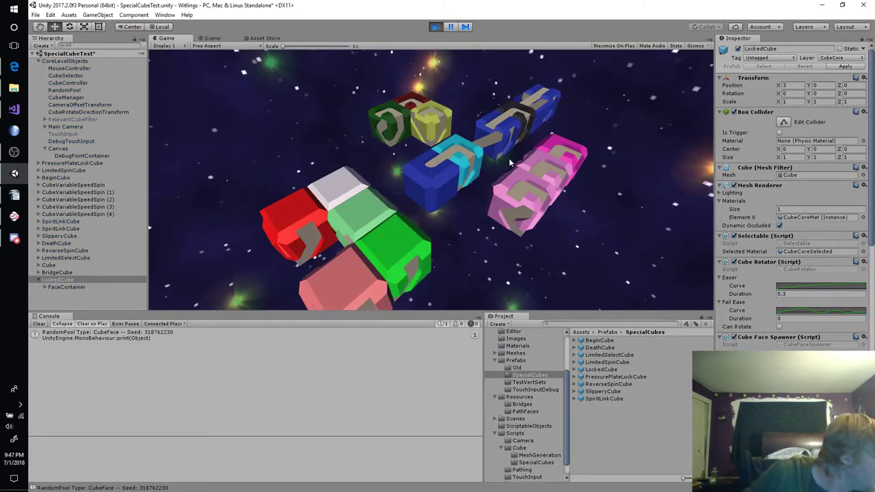
pyautogui.click(521, 194)
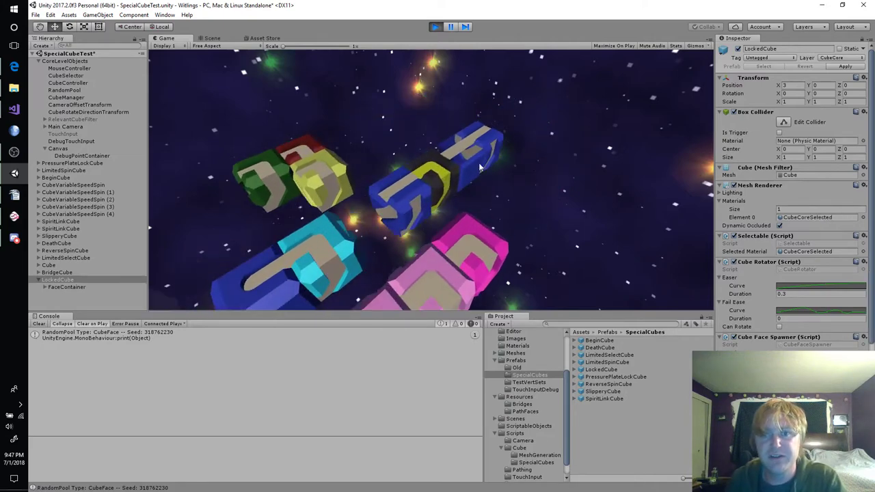
pyautogui.moveTo(441, 178)
pyautogui.mouseDown()
pyautogui.moveTo(460, 169)
pyautogui.moveTo(382, 221)
pyautogui.mouseUp()
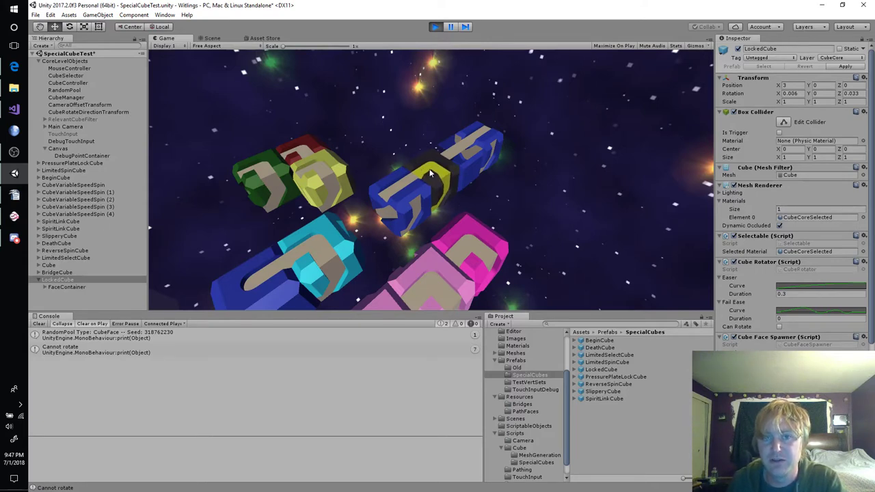
pyautogui.moveTo(429, 181)
pyautogui.mouseDown()
pyautogui.moveTo(452, 200)
pyautogui.moveTo(420, 166)
pyautogui.moveTo(424, 181)
pyautogui.moveTo(380, 214)
pyautogui.mouseUp()
pyautogui.moveTo(420, 188); pyautogui.dragTo(472, 201)
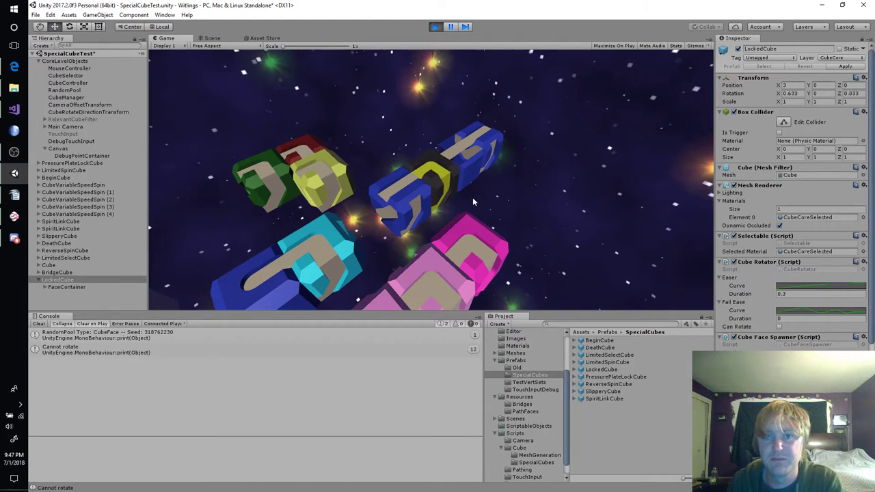
pyautogui.moveTo(435, 171)
pyautogui.mouseDown()
pyautogui.moveTo(452, 191)
pyautogui.moveTo(474, 145)
pyautogui.mouseUp()
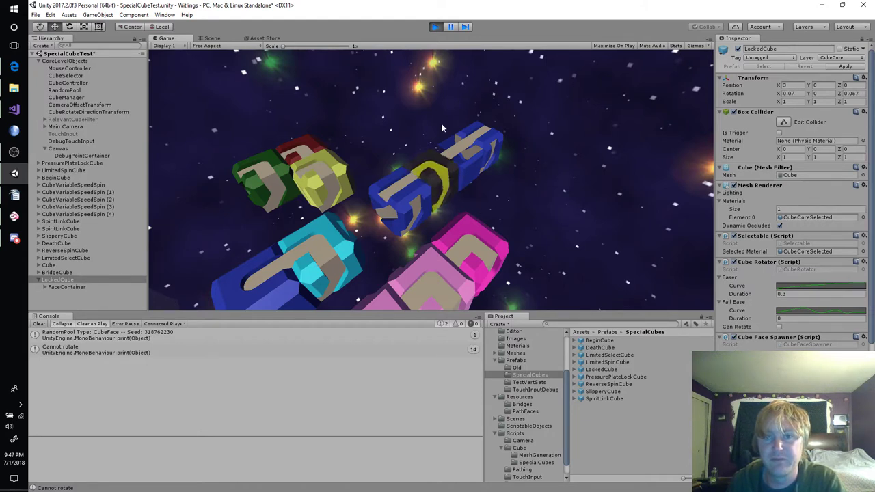
pyautogui.moveTo(503, 221)
pyautogui.mouseDown()
pyautogui.moveTo(560, 188)
pyautogui.moveTo(530, 226)
pyautogui.moveTo(581, 178)
pyautogui.moveTo(547, 228)
pyautogui.mouseUp()
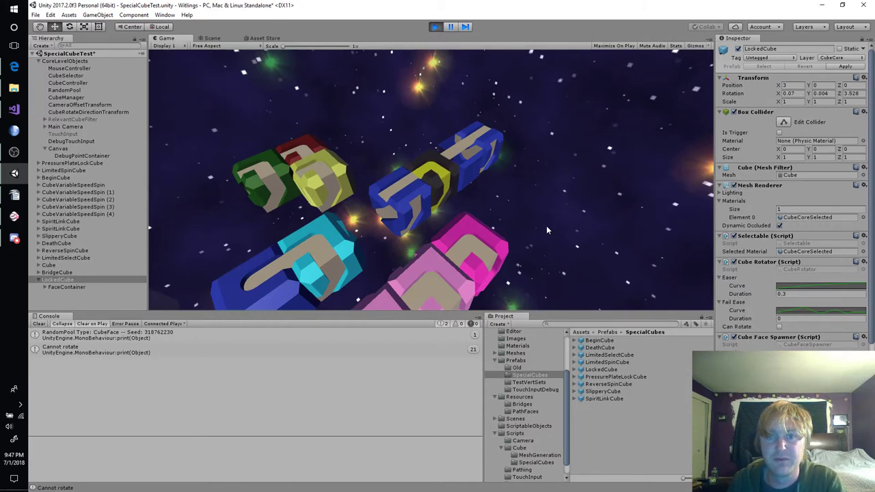
pyautogui.click(436, 27)
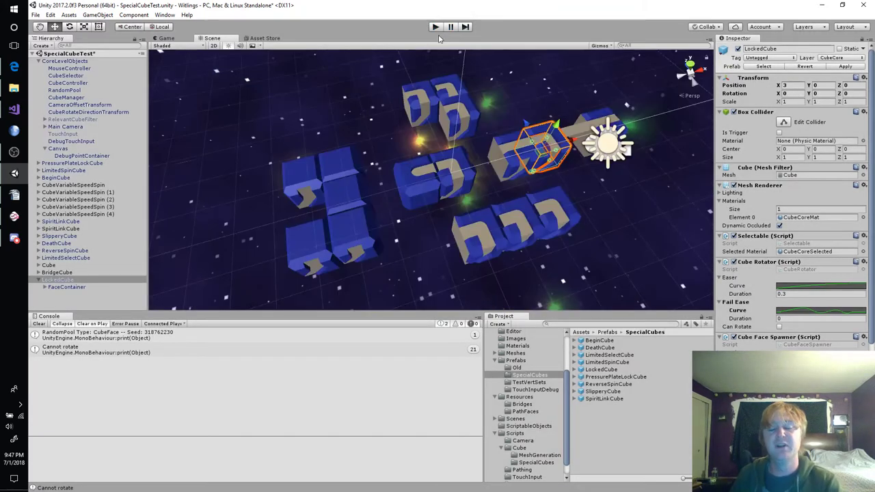